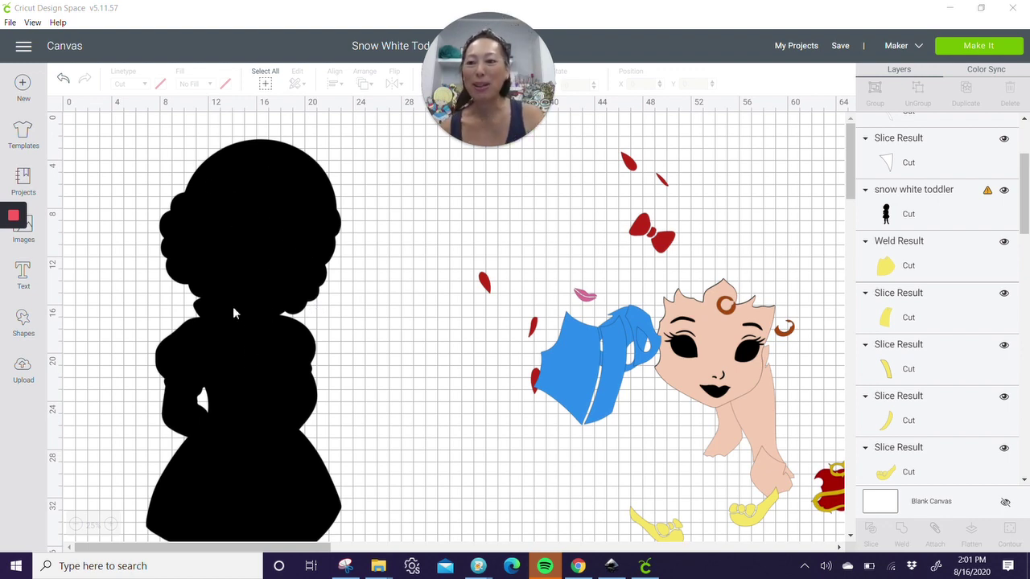
# Step: Add a square shape to the canvas beside the toddler silhouette
pyautogui.click(39, 333)
pyautogui.click(77, 233)
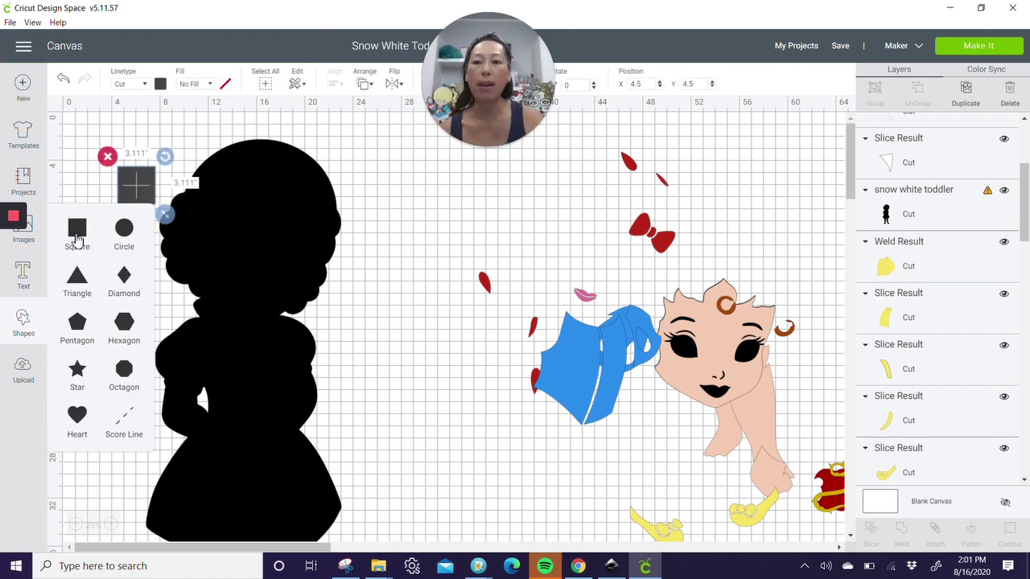
pyautogui.click(243, 428)
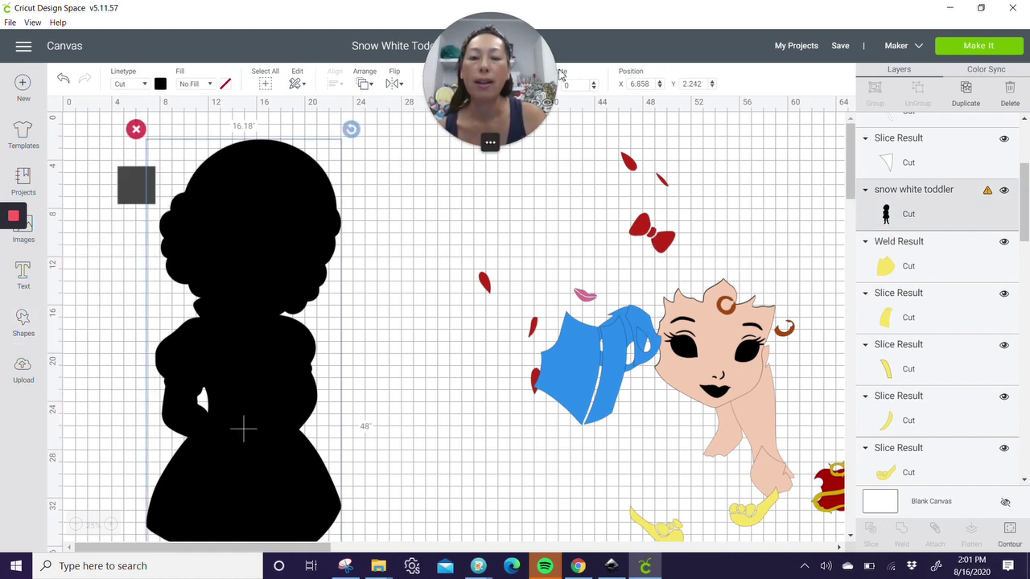
pyautogui.moveTo(505, 29); pyautogui.dragTo(571, 164)
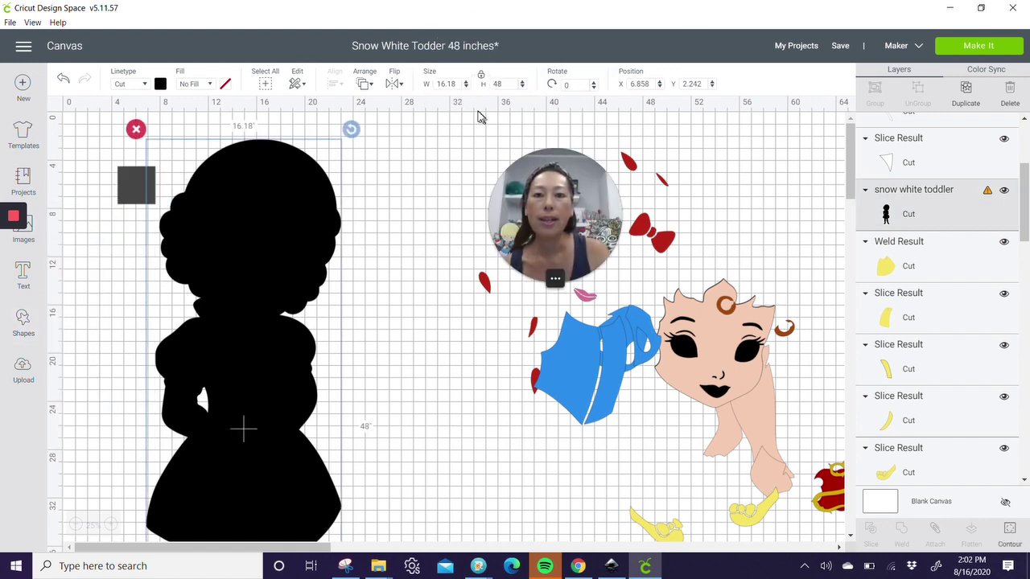
pyautogui.moveTo(531, 194); pyautogui.dragTo(422, 98)
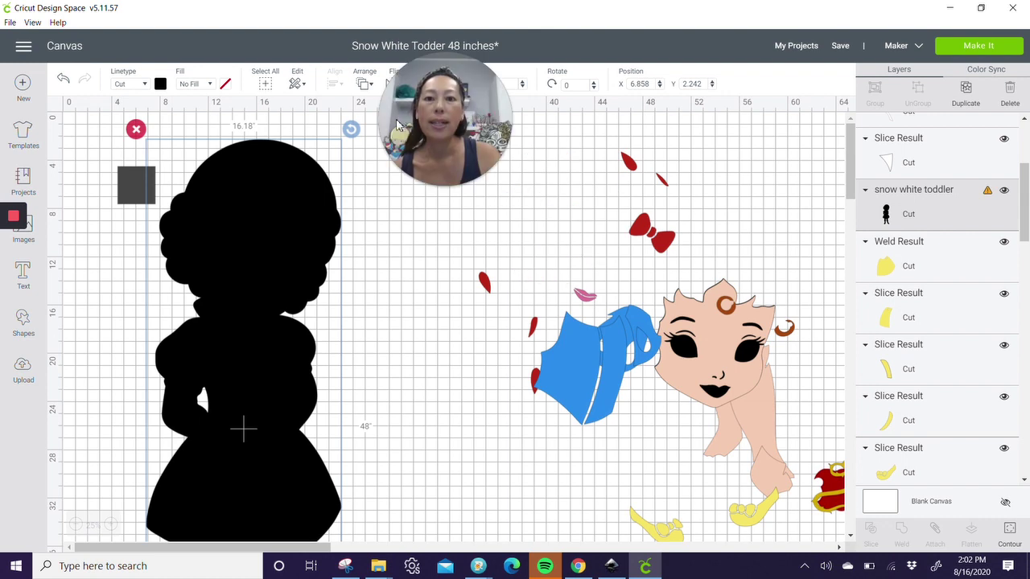
# Step: Resize the square to 11 inches wide with proportions locked
pyautogui.click(126, 197)
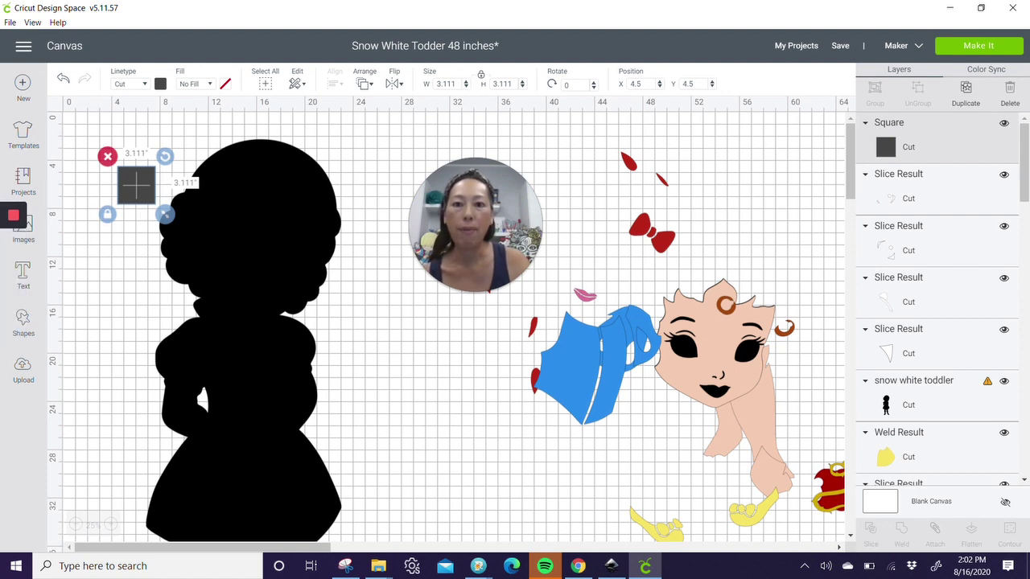
pyautogui.click(462, 84)
pyautogui.write('11')
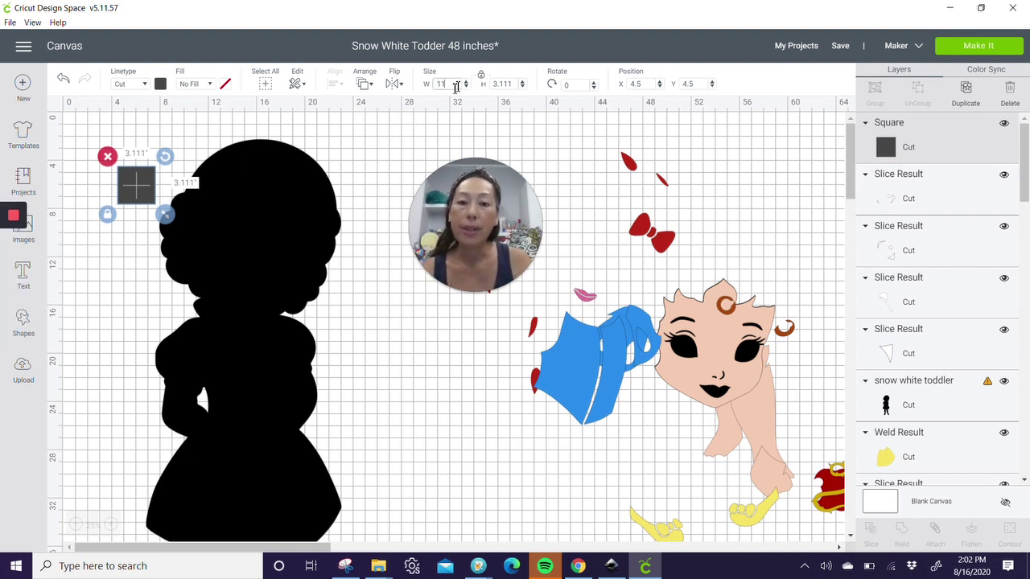
pyautogui.press('Tab')
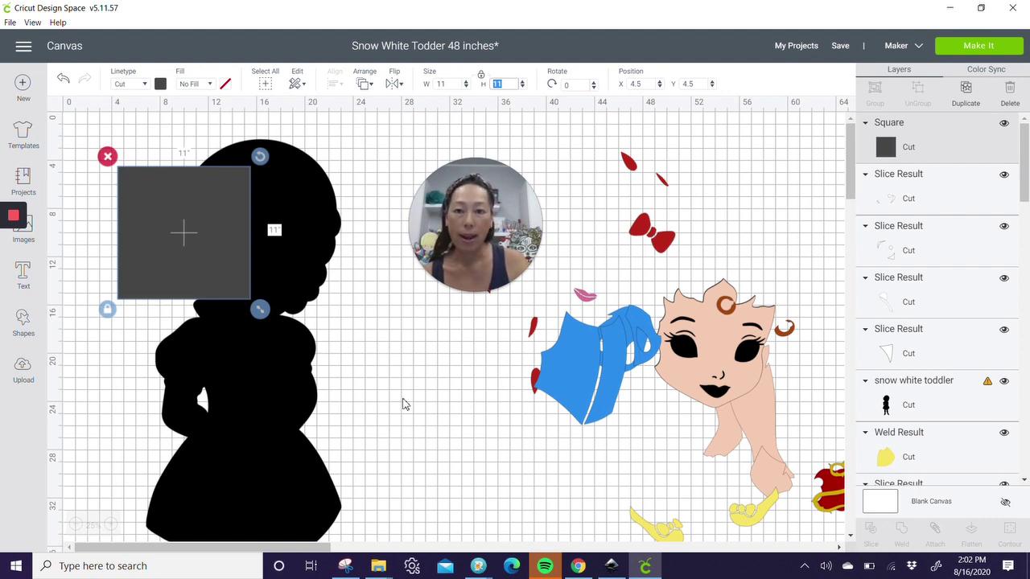
pyautogui.click(389, 443)
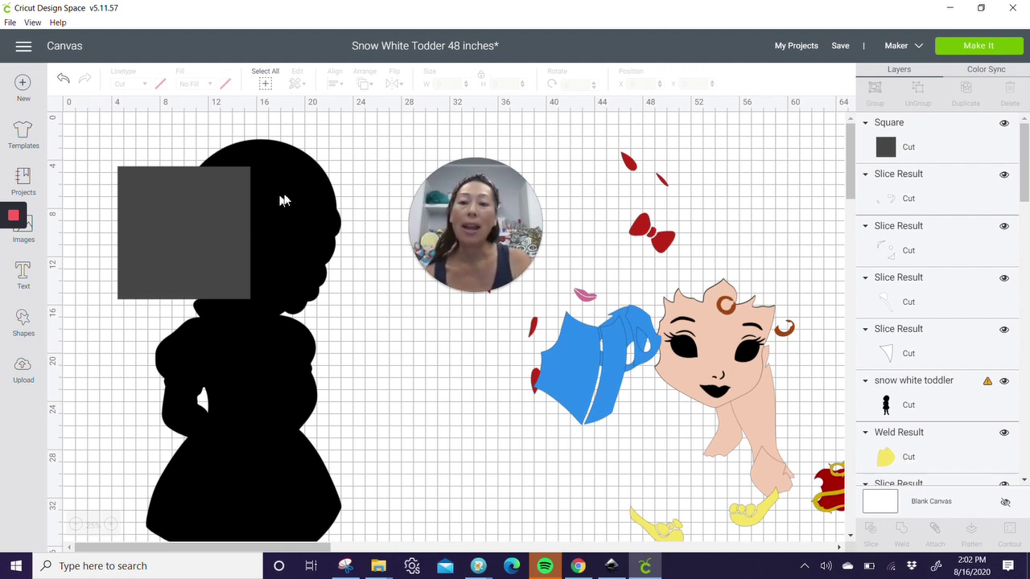
pyautogui.click(314, 185)
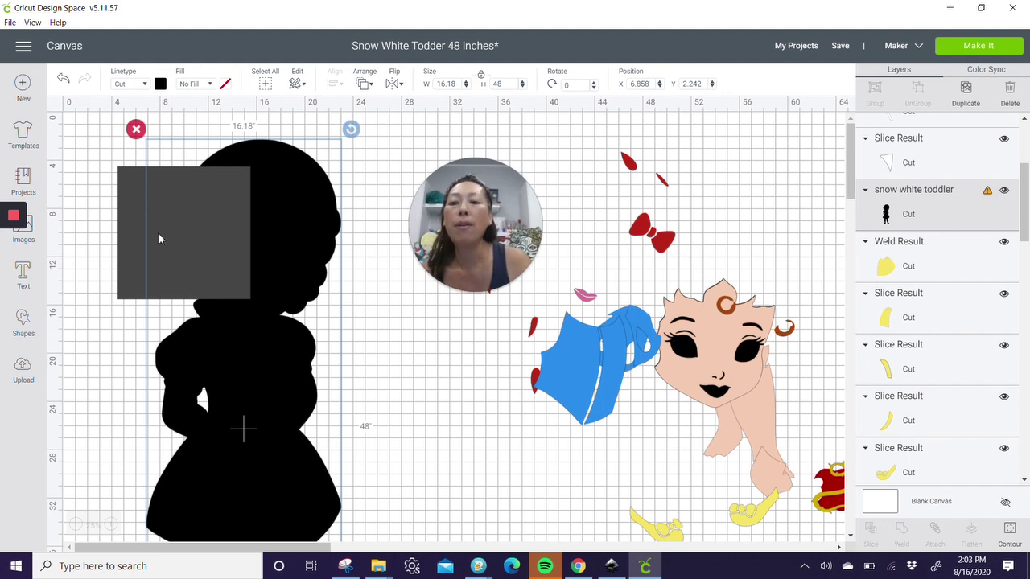
pyautogui.click(132, 221)
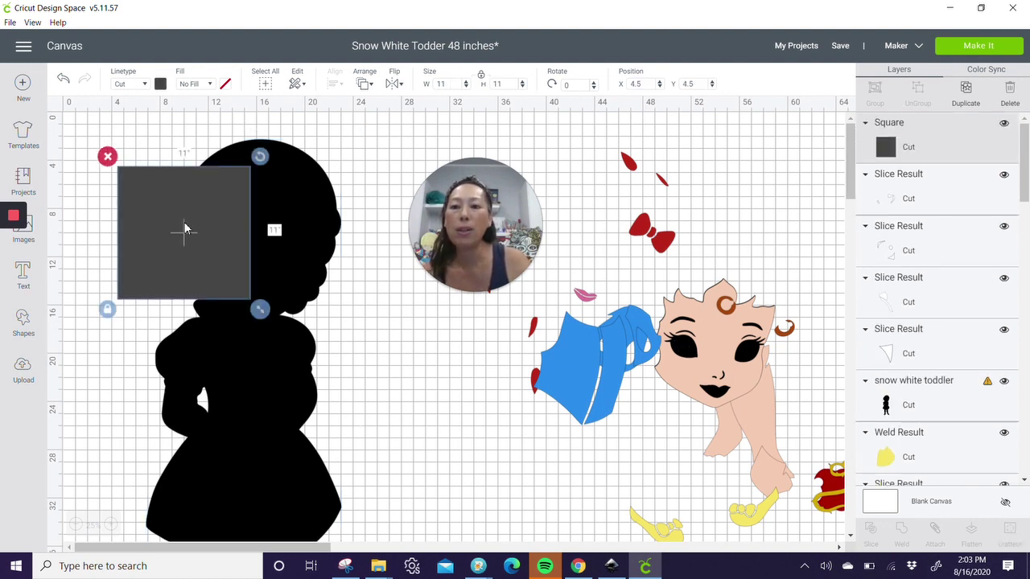
# Step: Move the 11-inch square to X 5, Y 1 over the silhouette's upper left
pyautogui.moveTo(187, 228); pyautogui.dragTo(189, 187)
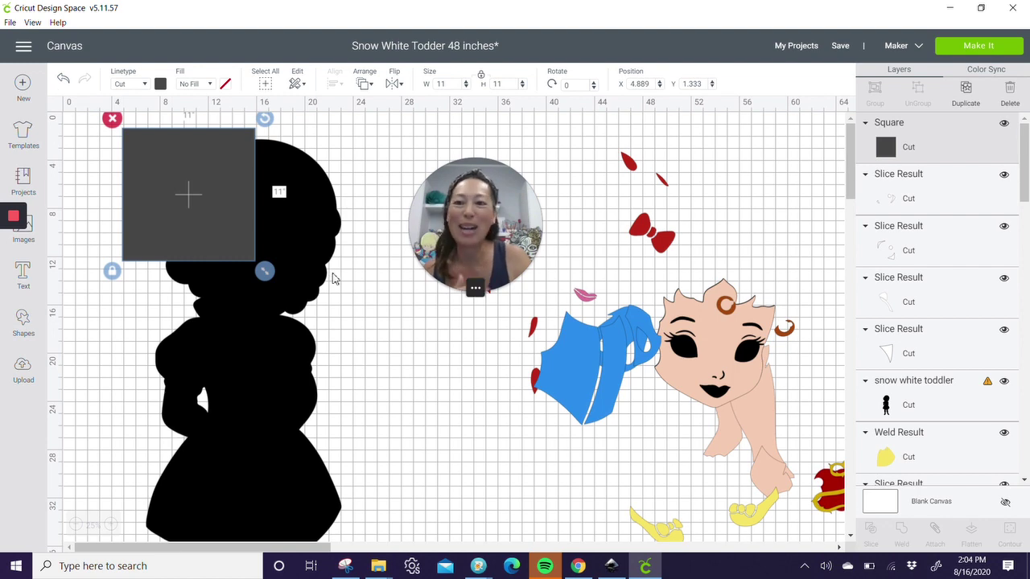
pyautogui.click(652, 83)
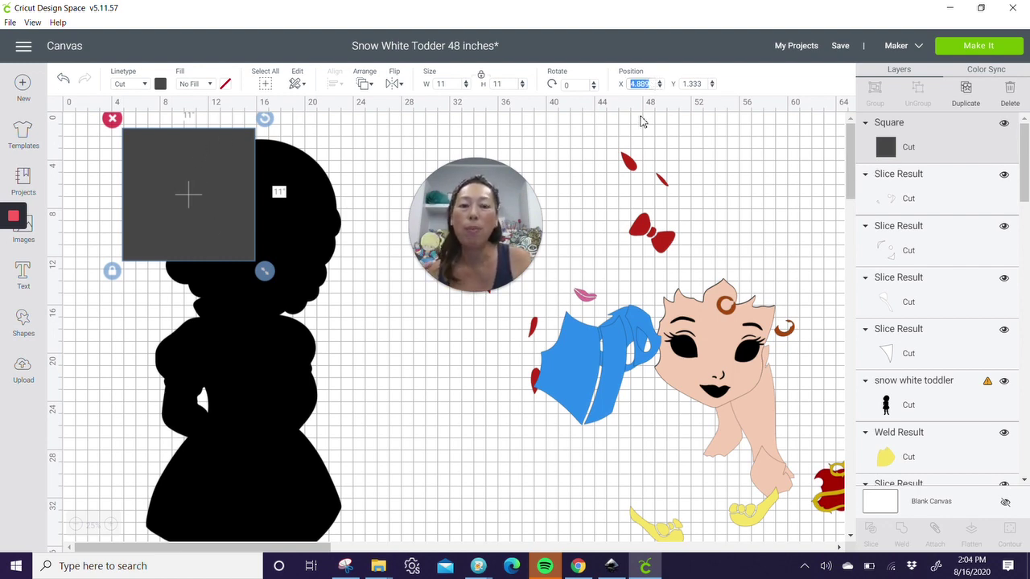
pyautogui.write('5')
pyautogui.press('Tab')
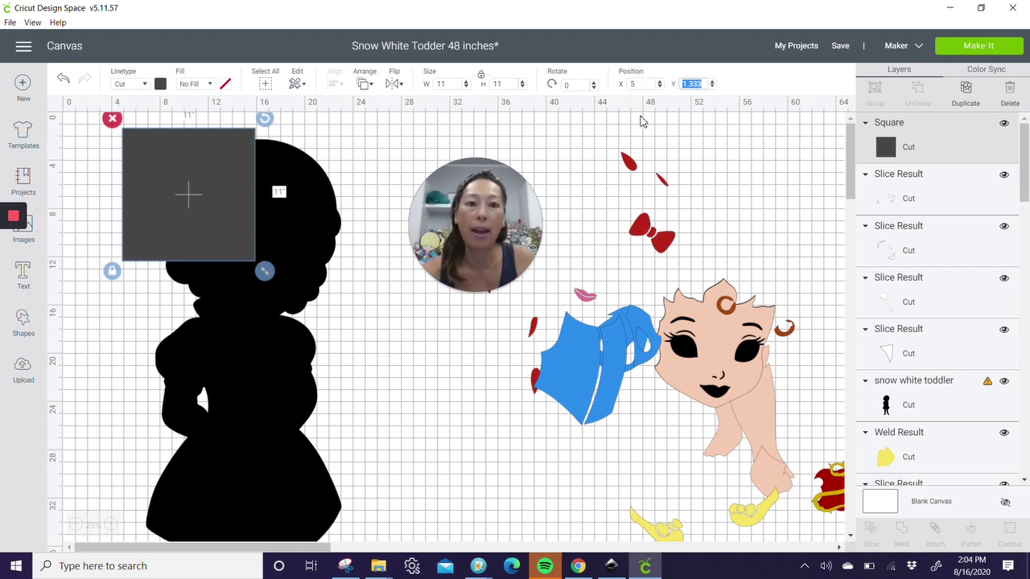
pyautogui.write('1')
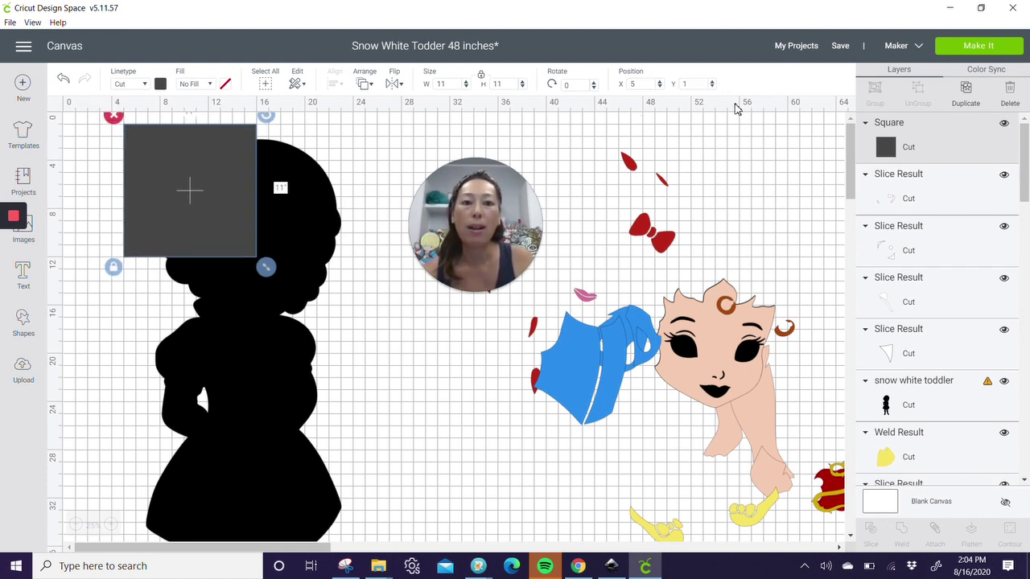
pyautogui.press('Return')
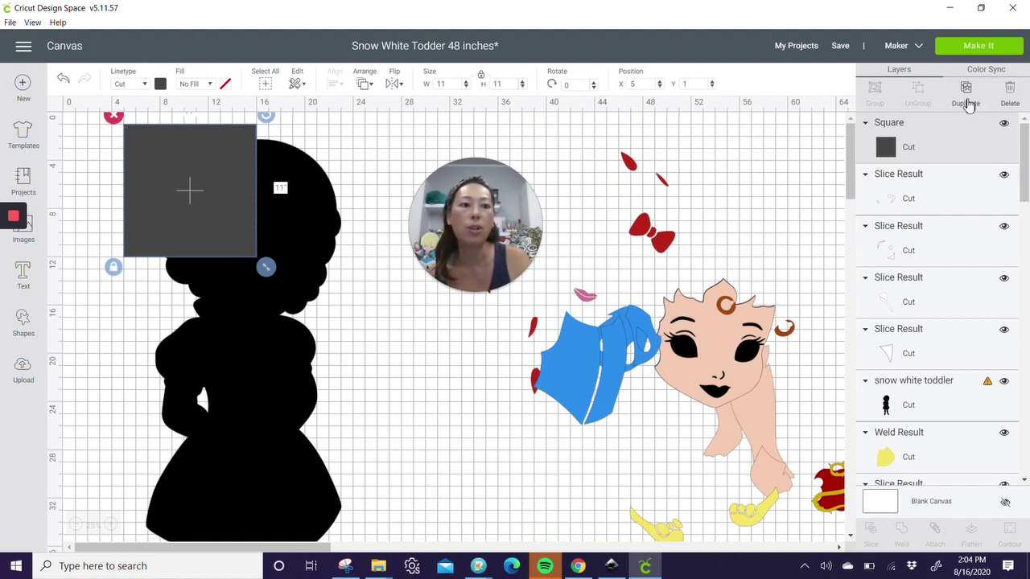
# Step: Duplicate the square and place the copy at X 16, Y 1 beside the first
pyautogui.click(965, 93)
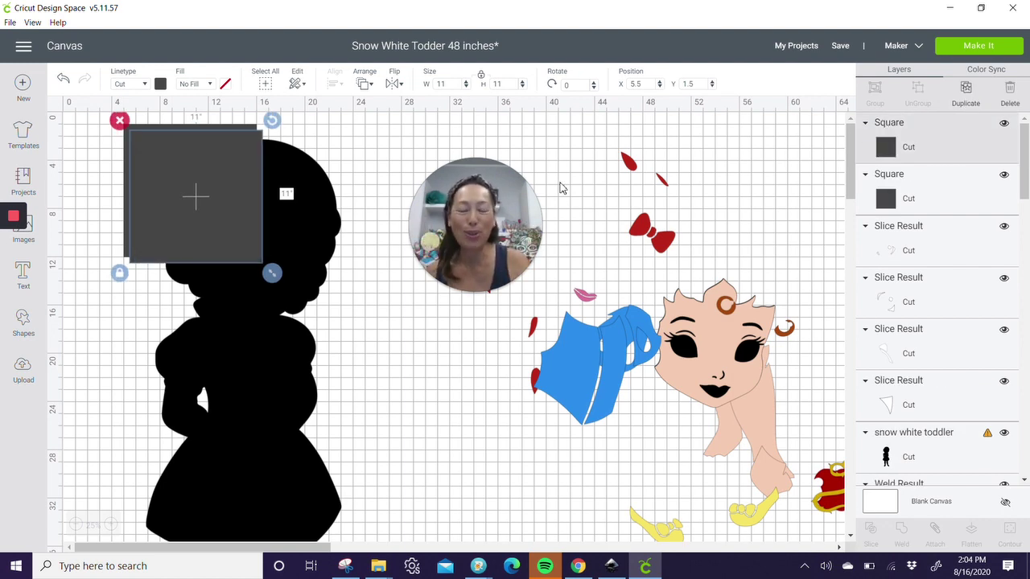
pyautogui.moveTo(180, 173); pyautogui.dragTo(306, 170)
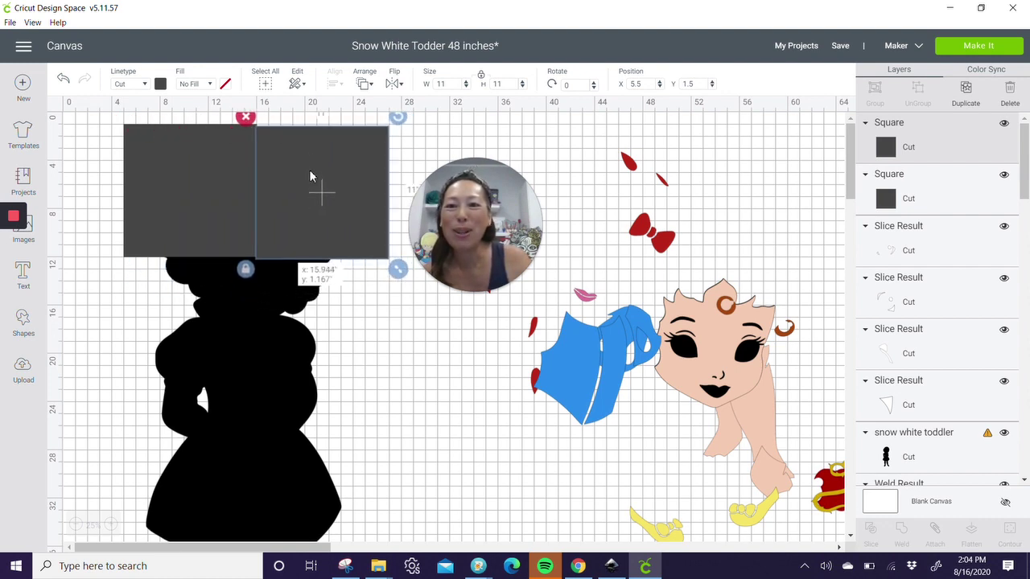
pyautogui.moveTo(310, 176); pyautogui.dragTo(309, 175)
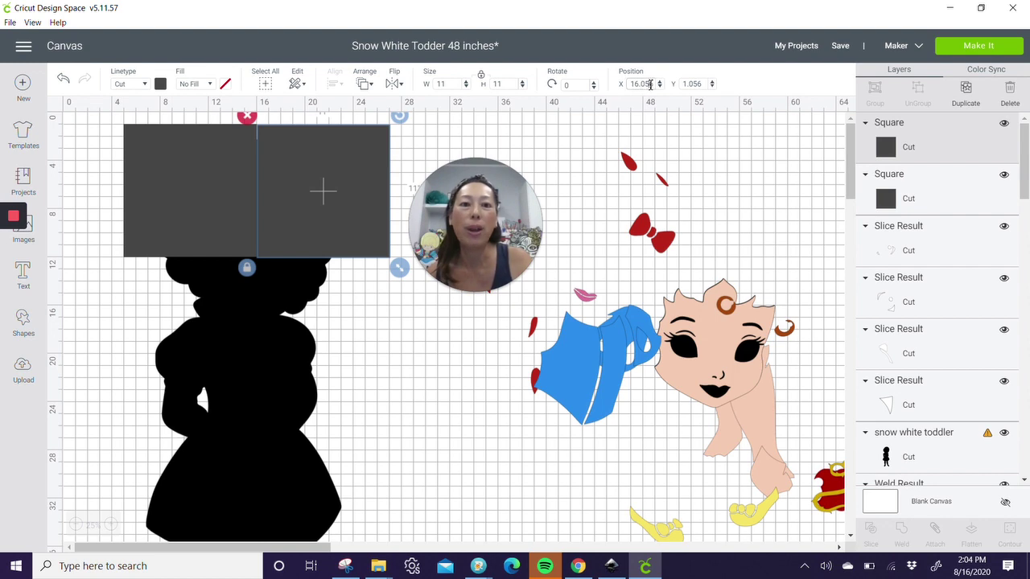
pyautogui.write('16')
pyautogui.click(693, 84)
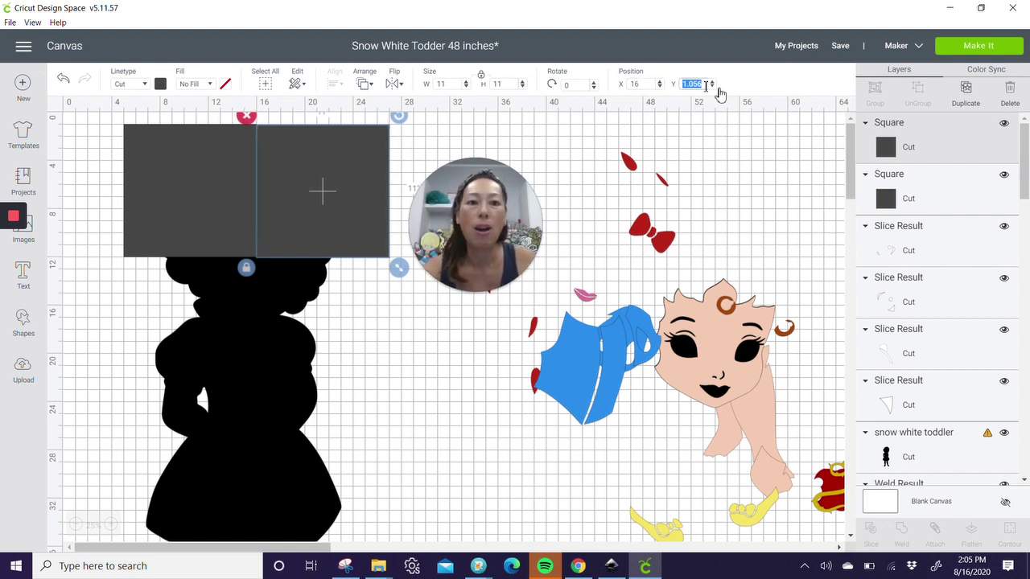
pyautogui.press('Return')
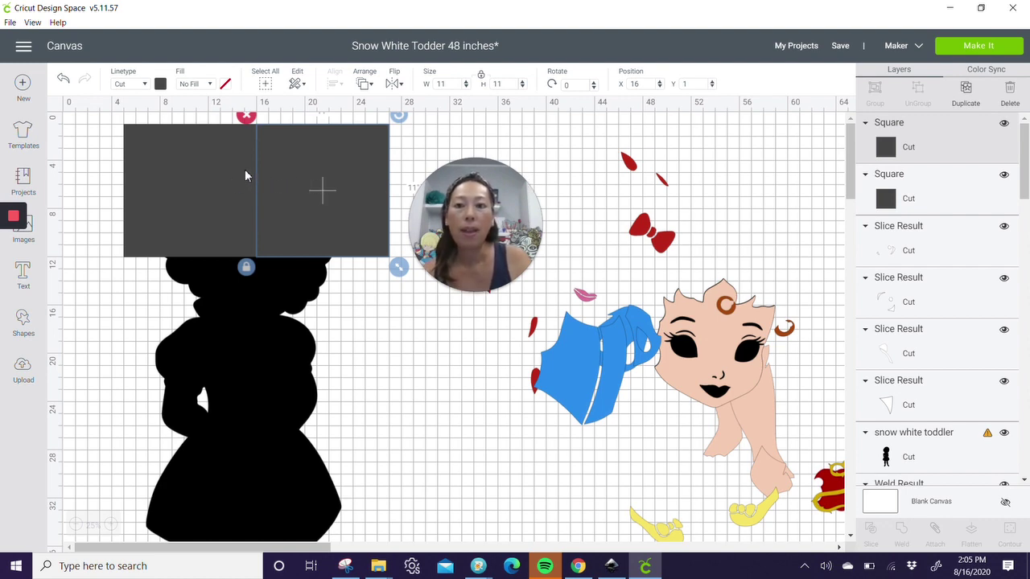
# Step: Duplicate both squares and place the new row at X 5, Y 12
pyautogui.keyDown('shift'); pyautogui.click(215, 168); pyautogui.keyUp('shift')
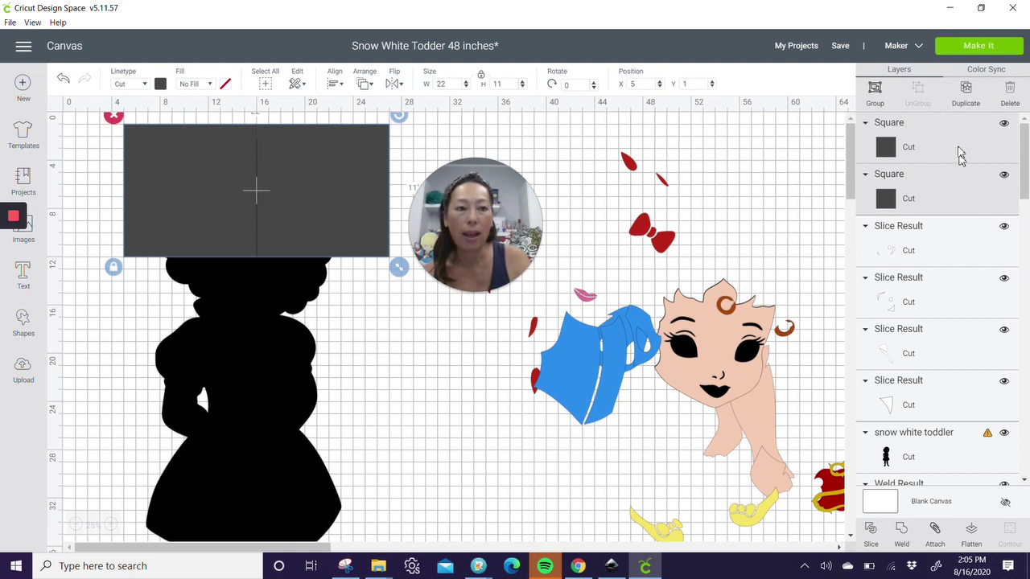
pyautogui.click(966, 90)
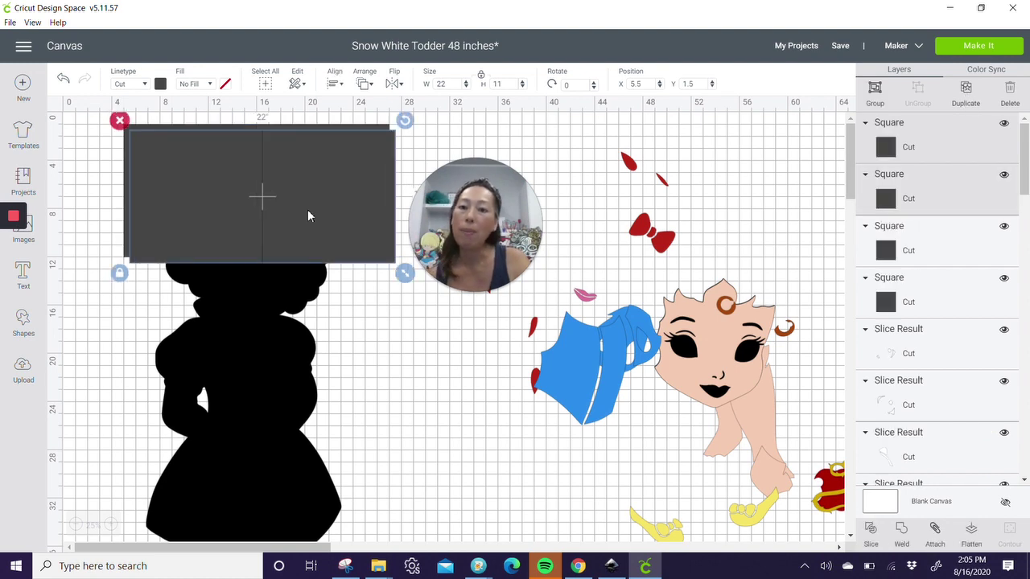
pyautogui.moveTo(311, 201); pyautogui.dragTo(305, 339)
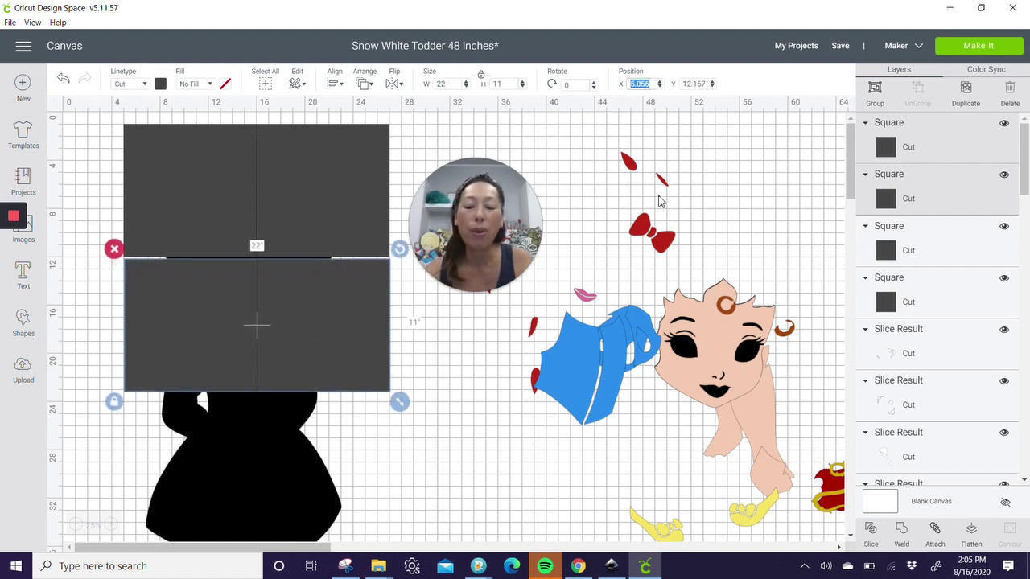
pyautogui.write('5')
pyautogui.press('Tab')
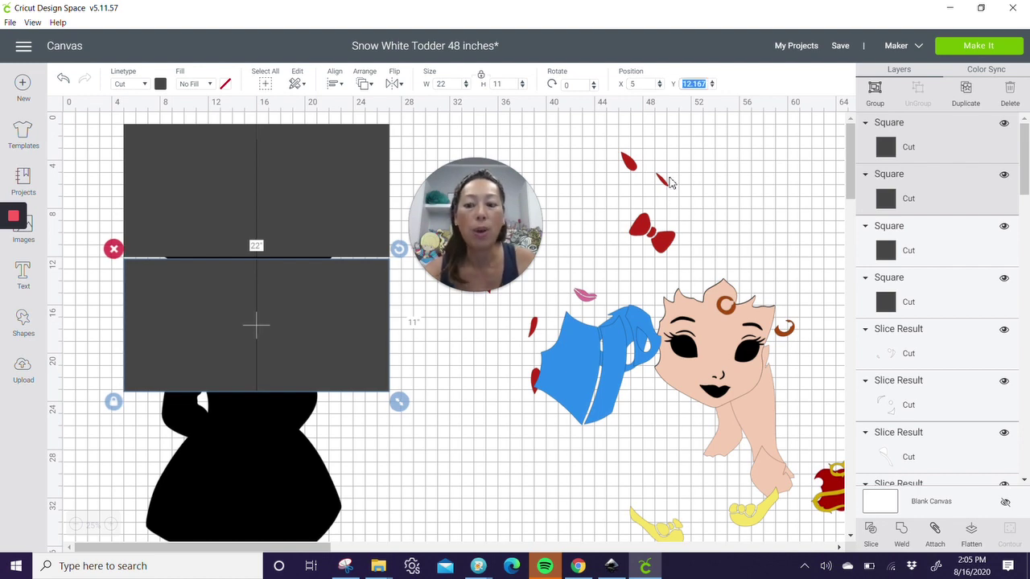
pyautogui.write('12')
pyautogui.press('Return')
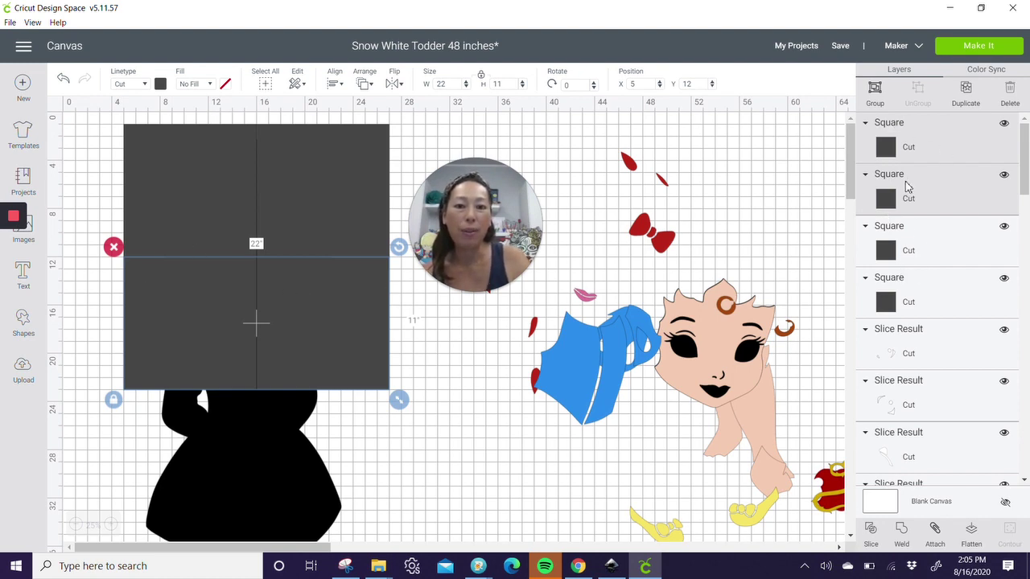
# Step: Duplicate all four squares and move the copies down to Y 23
pyautogui.keyDown('shift'); pyautogui.click(904, 251); pyautogui.keyUp('shift')
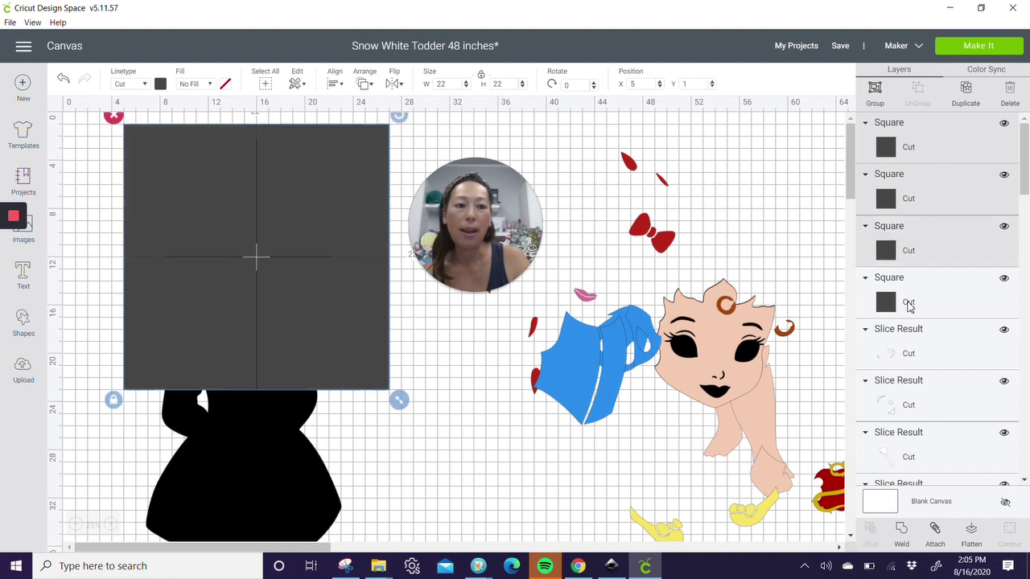
pyautogui.keyDown('shift'); pyautogui.click(909, 306); pyautogui.keyUp('shift')
pyautogui.click(966, 88)
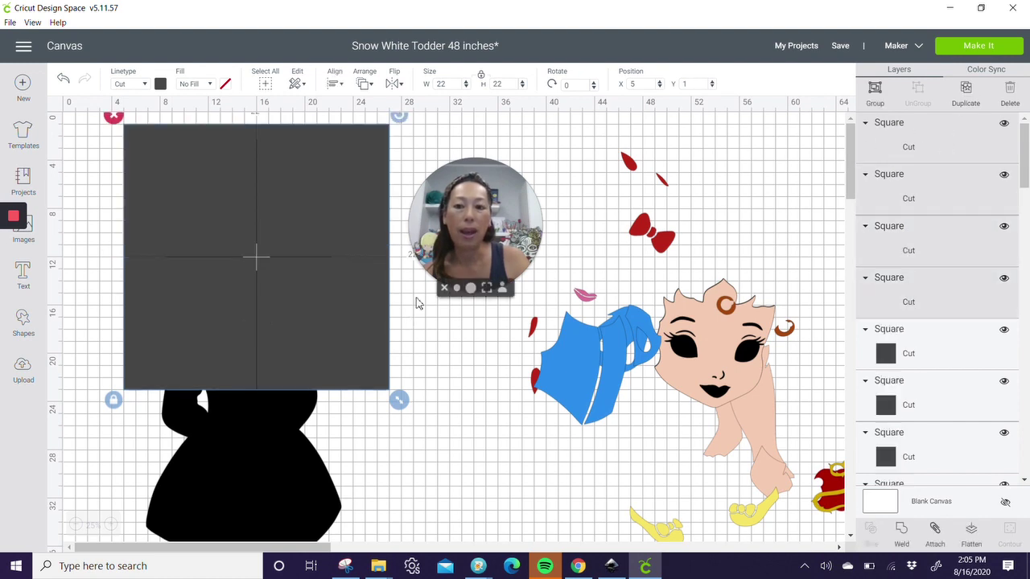
pyautogui.moveTo(338, 187); pyautogui.dragTo(331, 435)
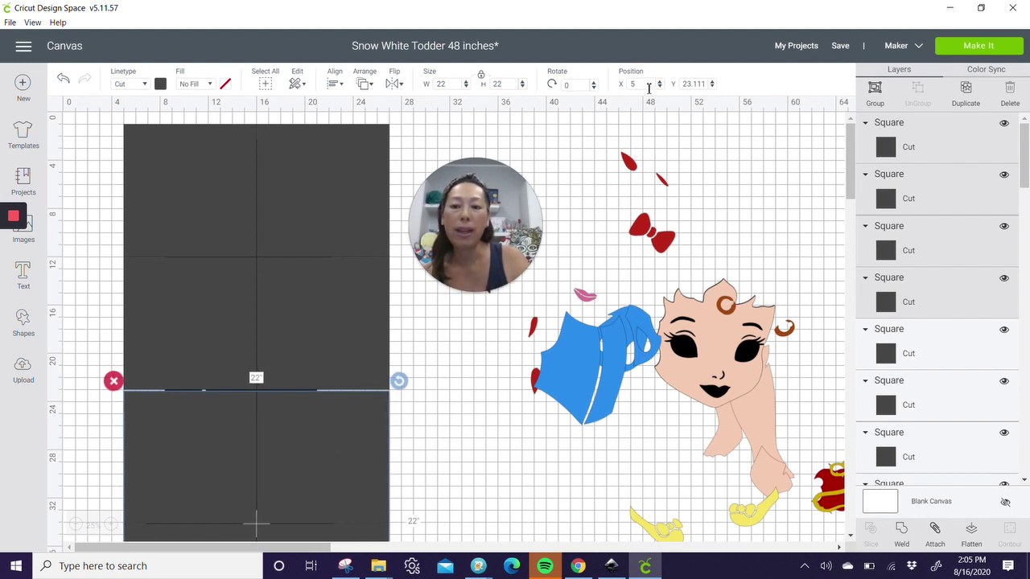
pyautogui.doubleClick(703, 84)
pyautogui.write('23')
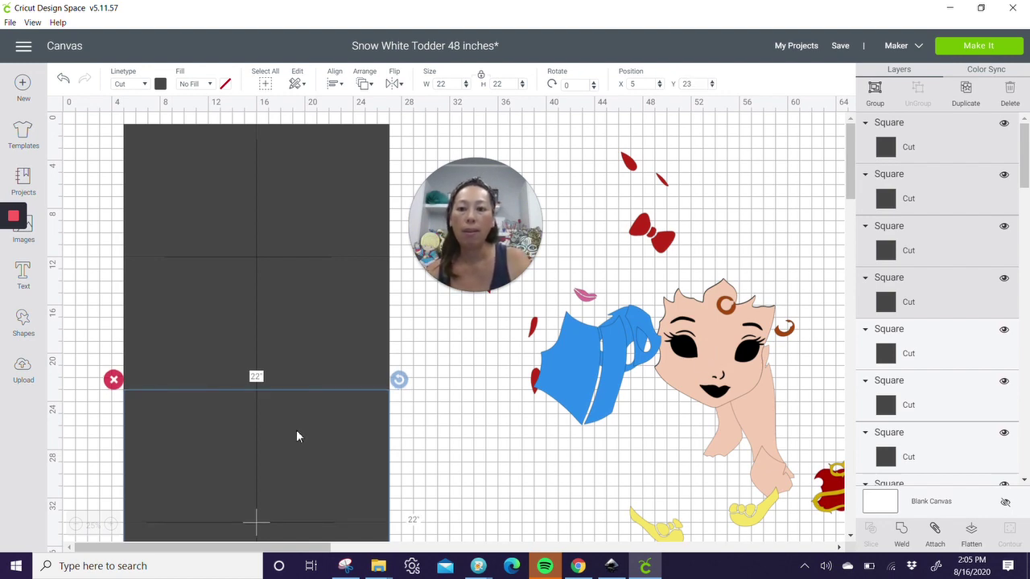
pyautogui.scroll(-5, 296, 430)
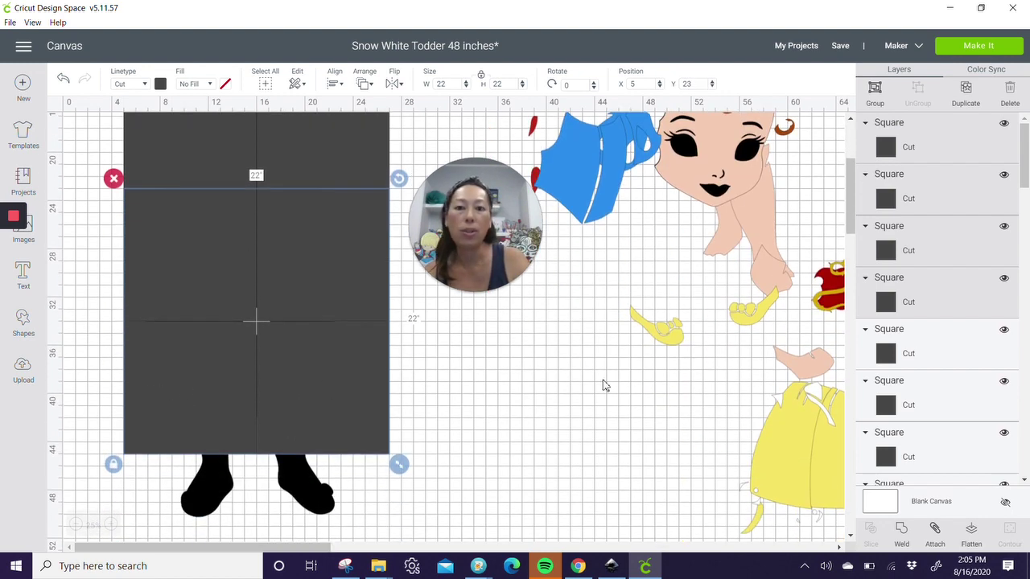
pyautogui.click(555, 415)
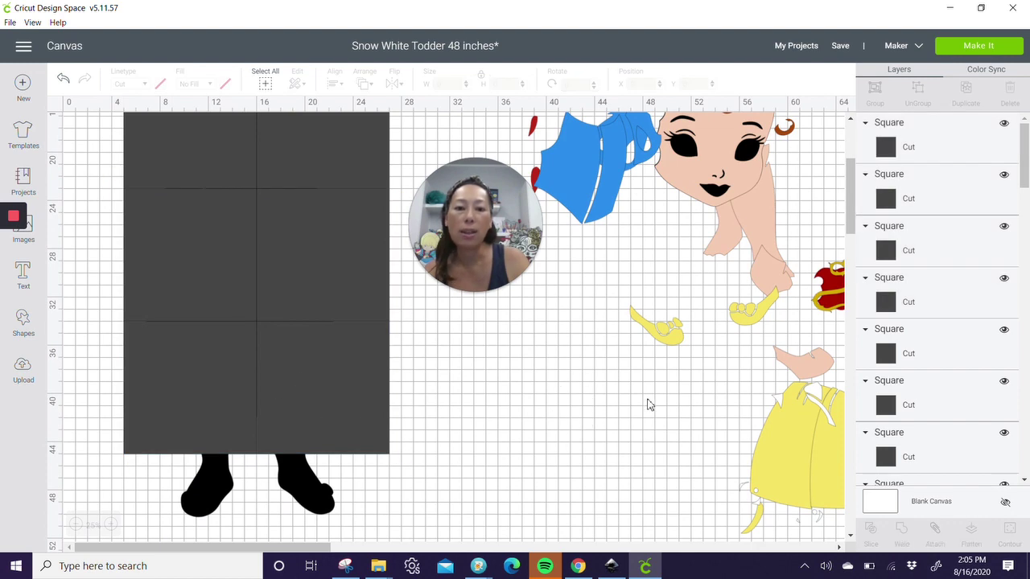
# Step: Duplicate the bottom two squares and position the new row at X 5, Y 45
pyautogui.click(158, 408)
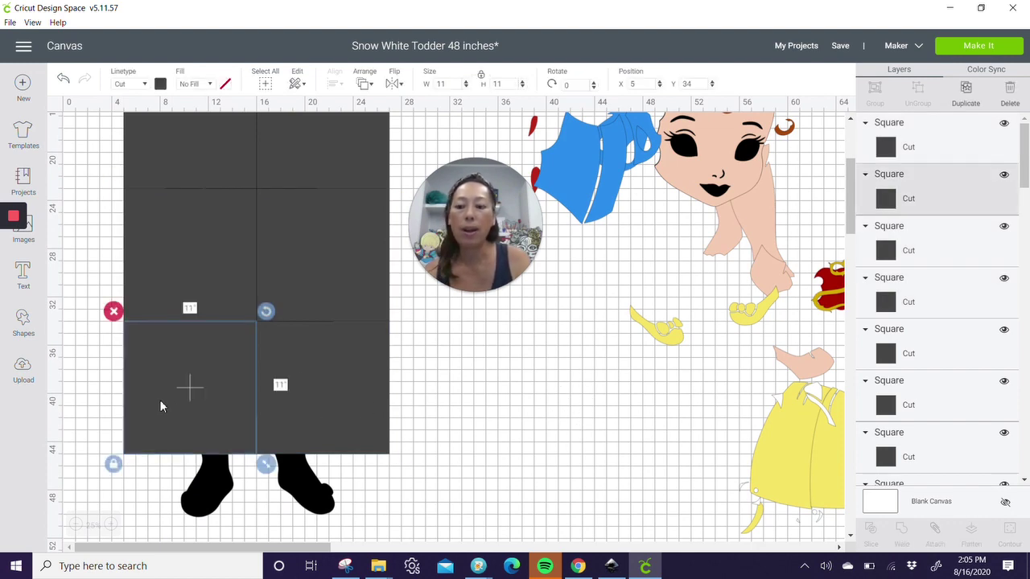
pyautogui.keyDown('shift'); pyautogui.click(317, 399); pyautogui.keyUp('shift')
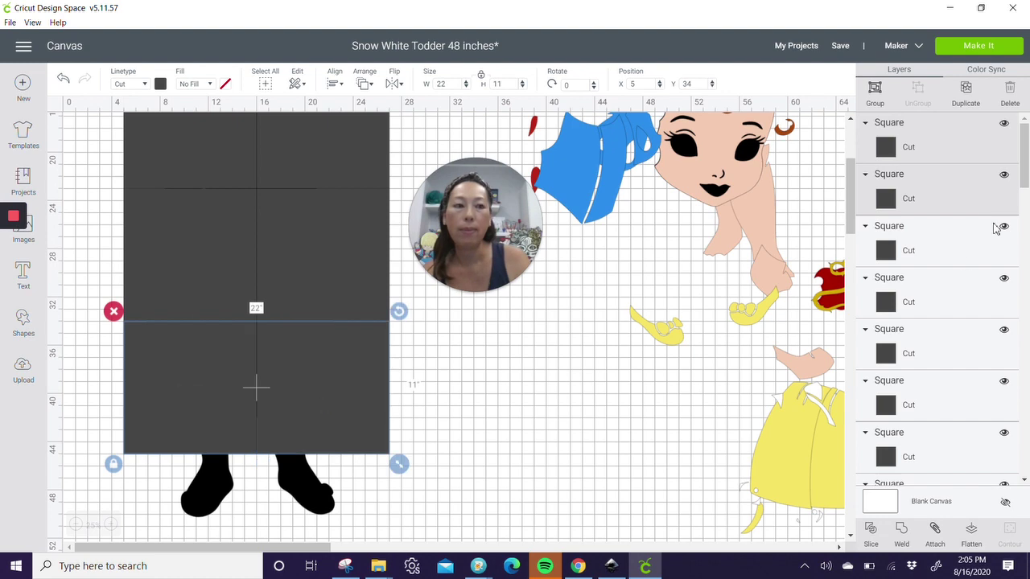
pyautogui.click(965, 90)
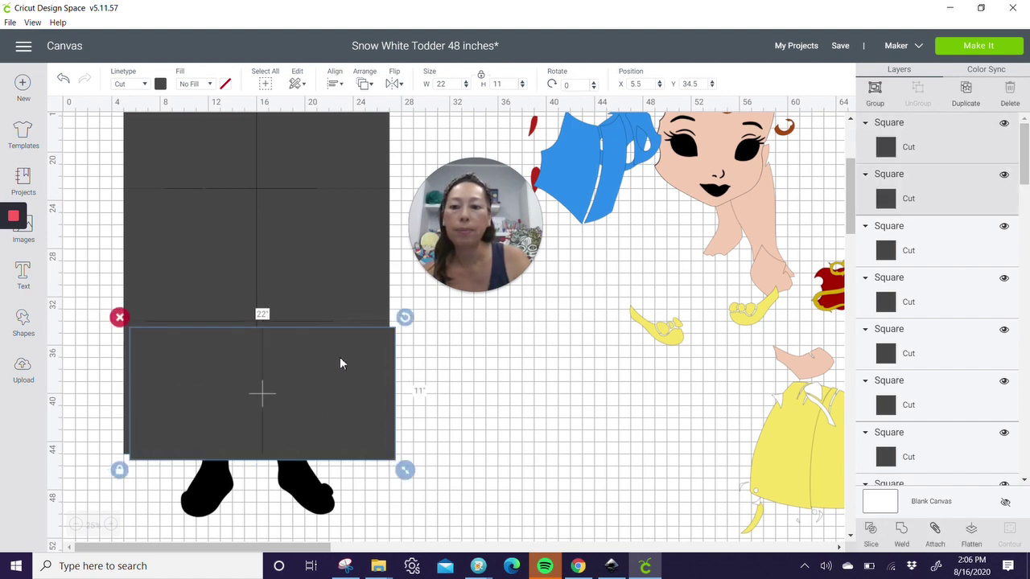
pyautogui.moveTo(339, 360); pyautogui.dragTo(335, 500)
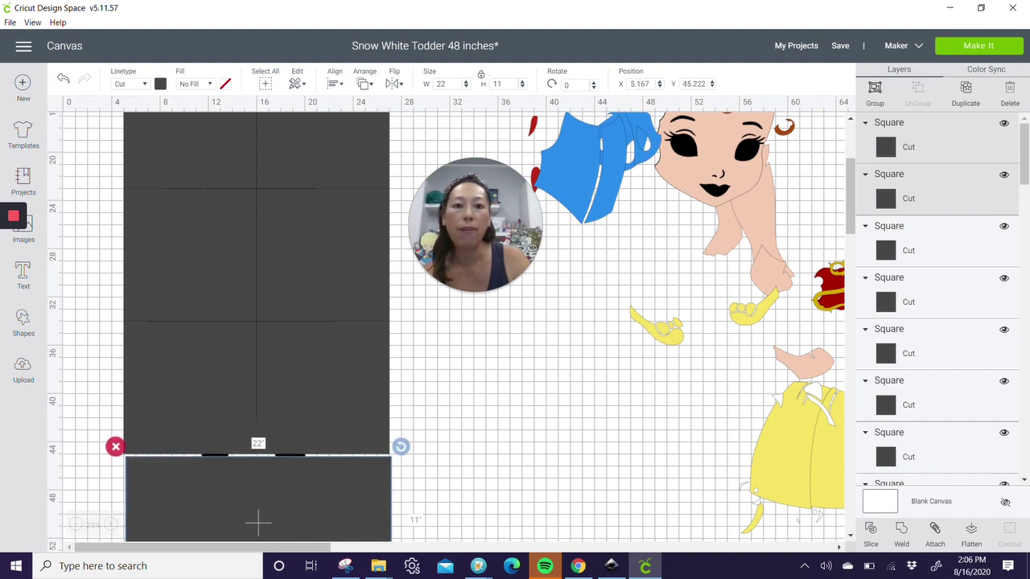
pyautogui.click(642, 84)
pyautogui.write('5')
pyautogui.click(683, 84)
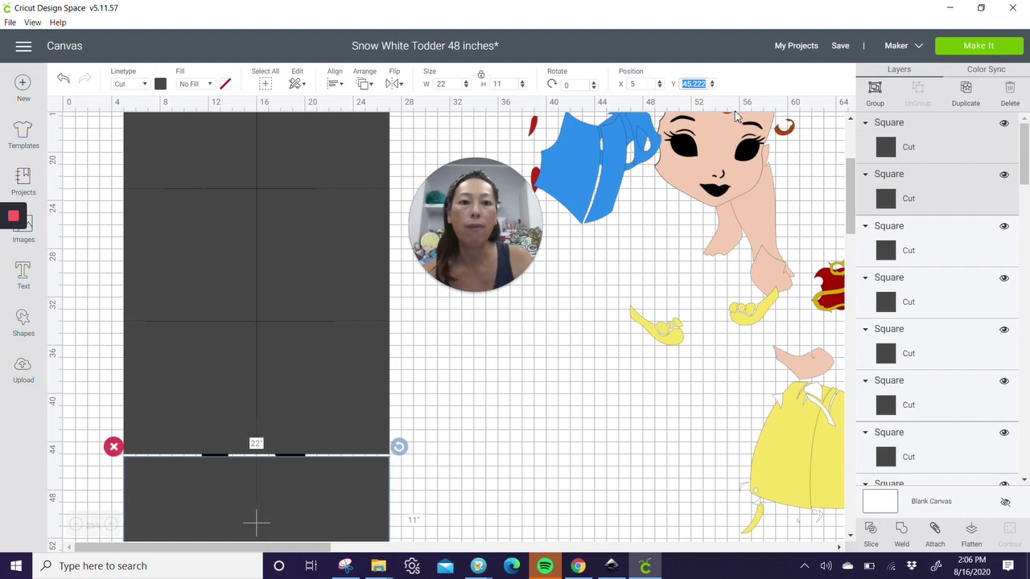
pyautogui.write('45')
pyautogui.press('Return')
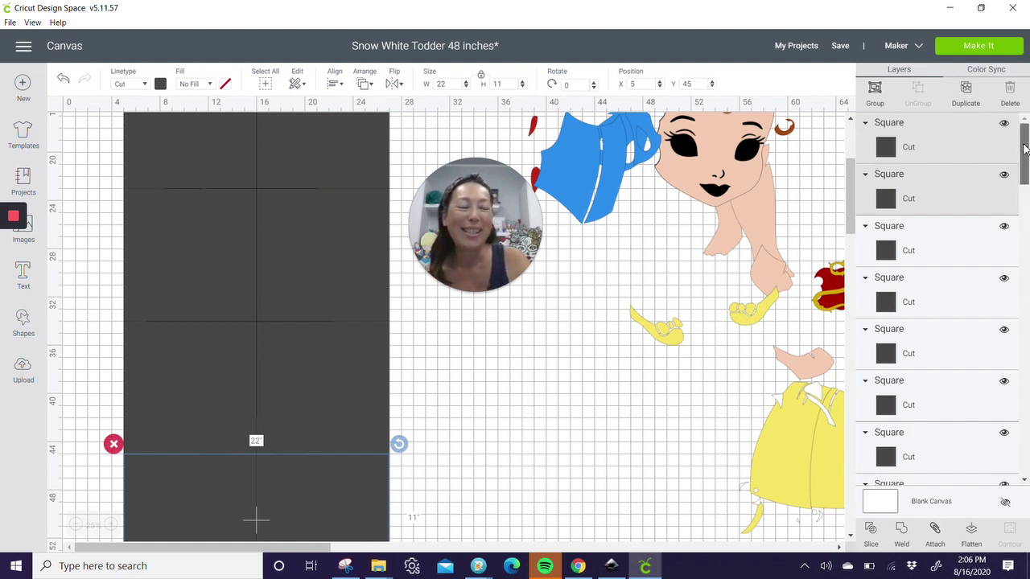
pyautogui.moveTo(1025, 178); pyautogui.dragTo(1027, 478)
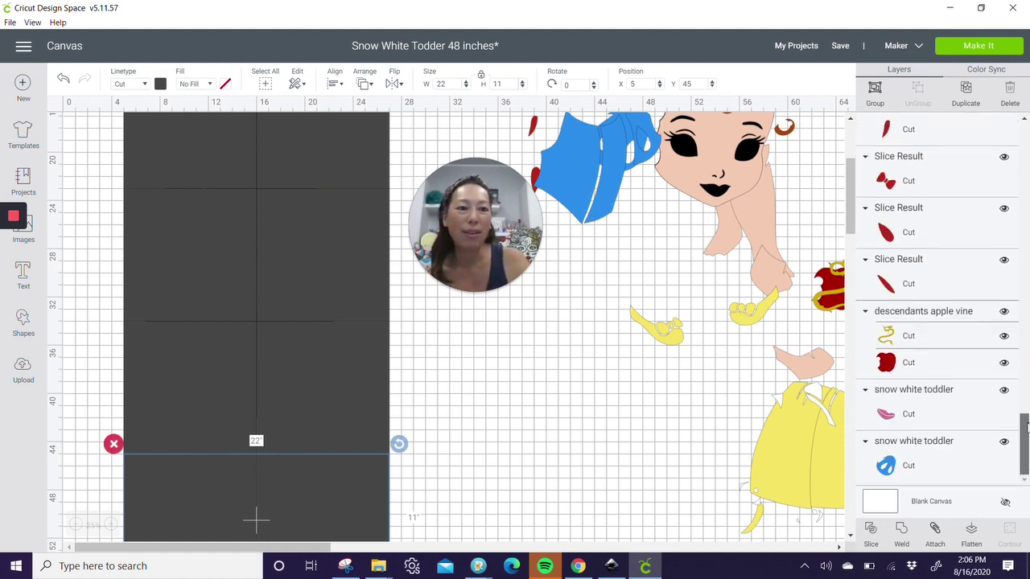
pyautogui.moveTo(1027, 427); pyautogui.dragTo(1027, 235)
# Step: Bring the silhouette to the front and nudge it right to X 7.97, Y 2.242
pyautogui.click(923, 346)
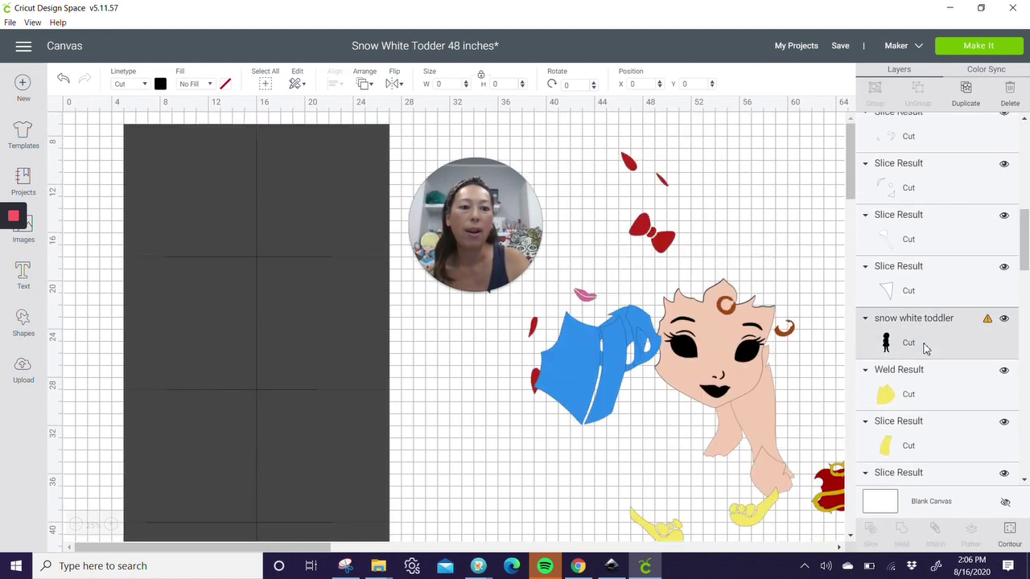
pyautogui.click(369, 85)
pyautogui.click(380, 163)
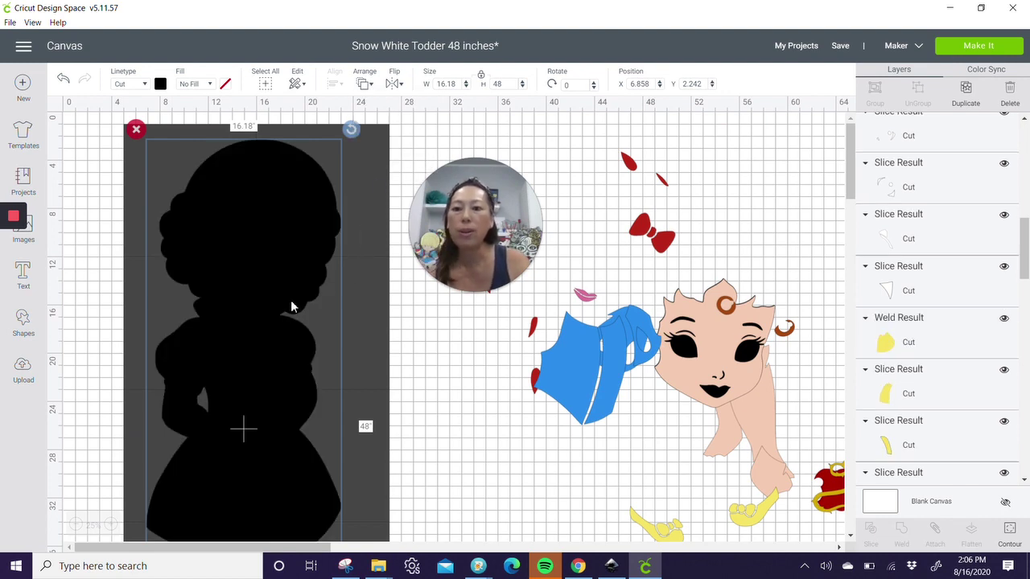
pyautogui.scroll(-3, 291, 300)
pyautogui.scroll(-2, 290, 300)
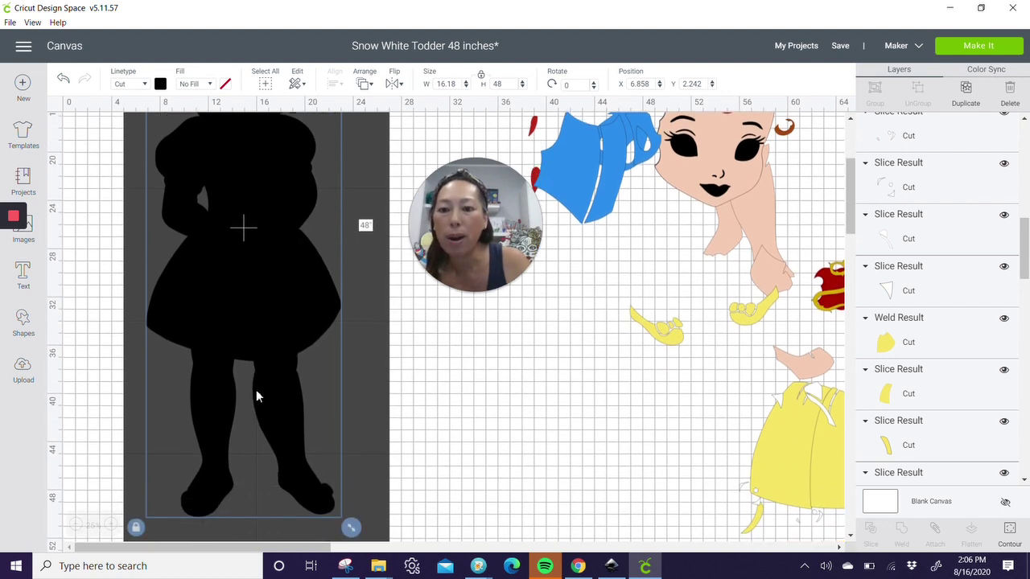
pyautogui.moveTo(283, 200); pyautogui.dragTo(296, 193)
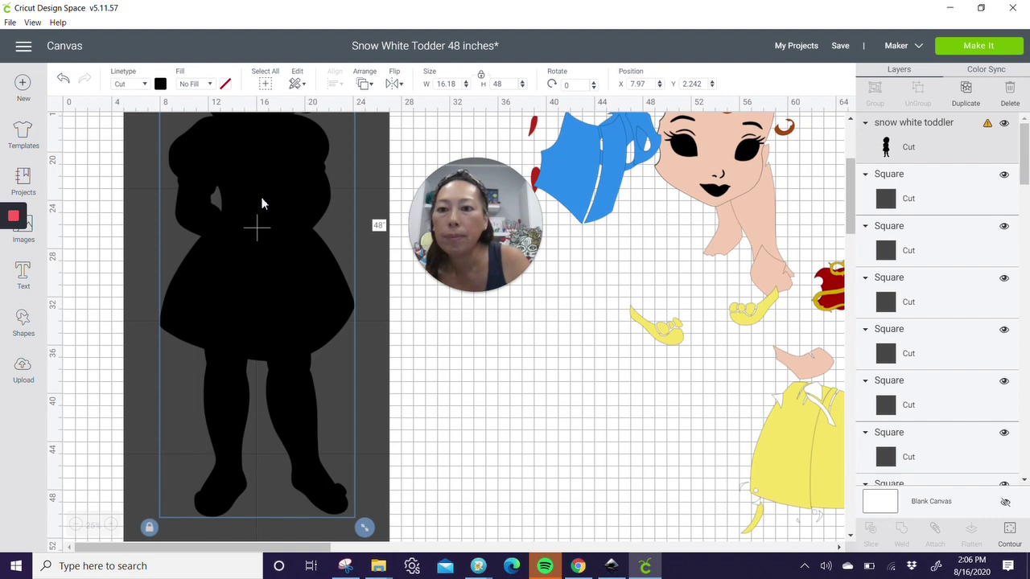
pyautogui.scroll(5, 261, 204)
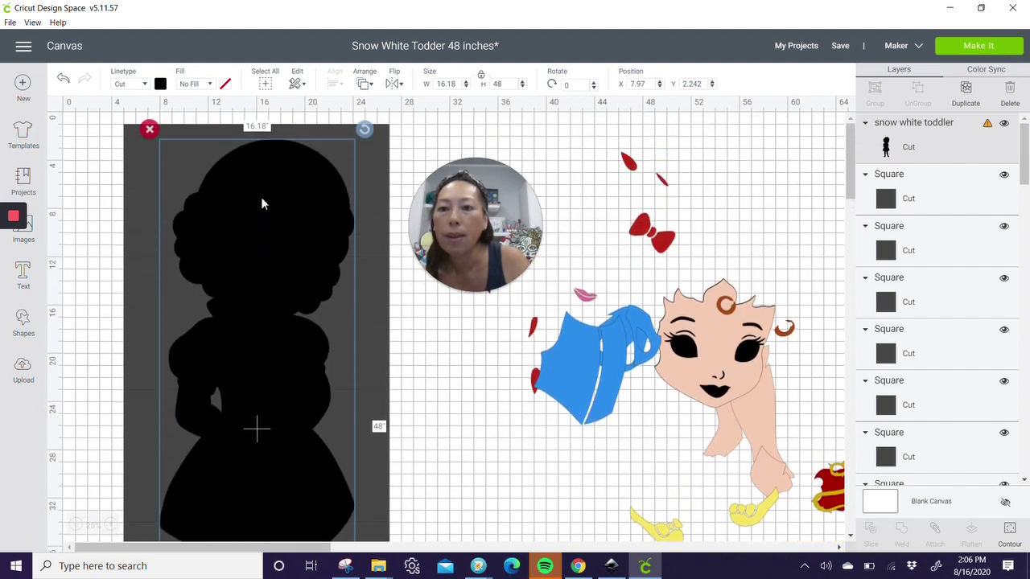
# Step: Zoom in and shift the silhouette left, then right, until Position X reads 7.673
pyautogui.scroll(-3, 261, 205)
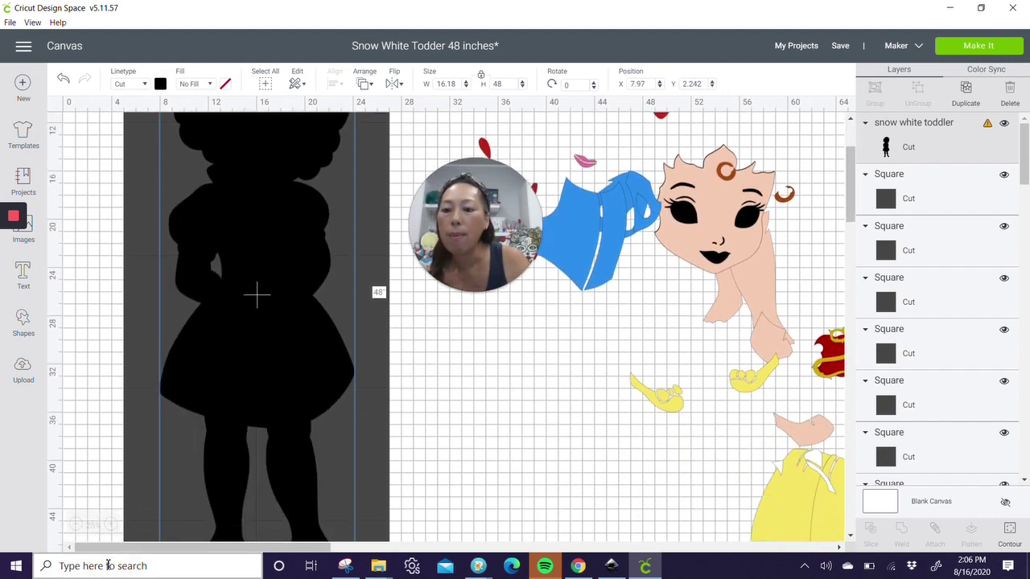
pyautogui.click(113, 524)
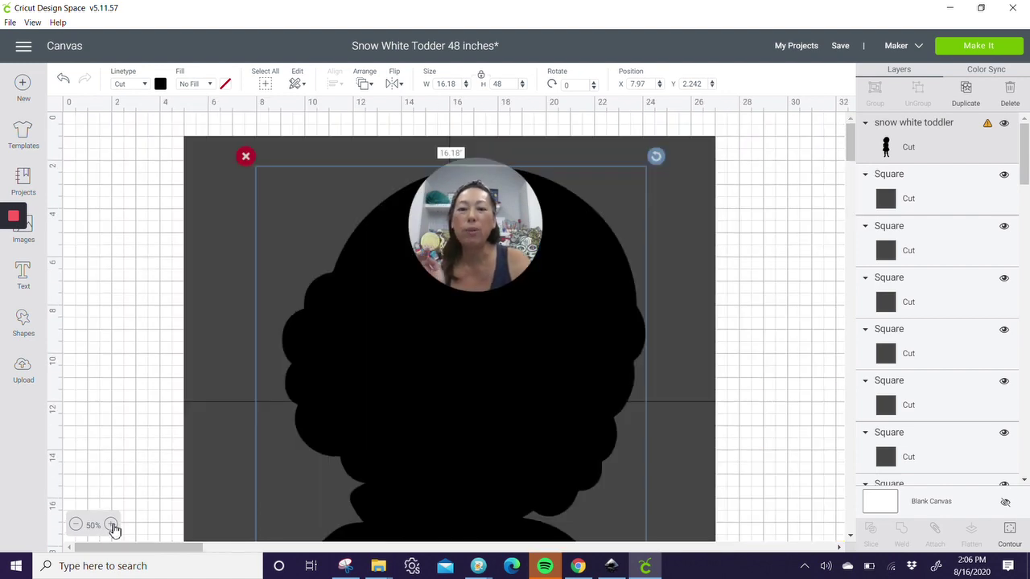
pyautogui.click(112, 525)
pyautogui.scroll(-10, 528, 364)
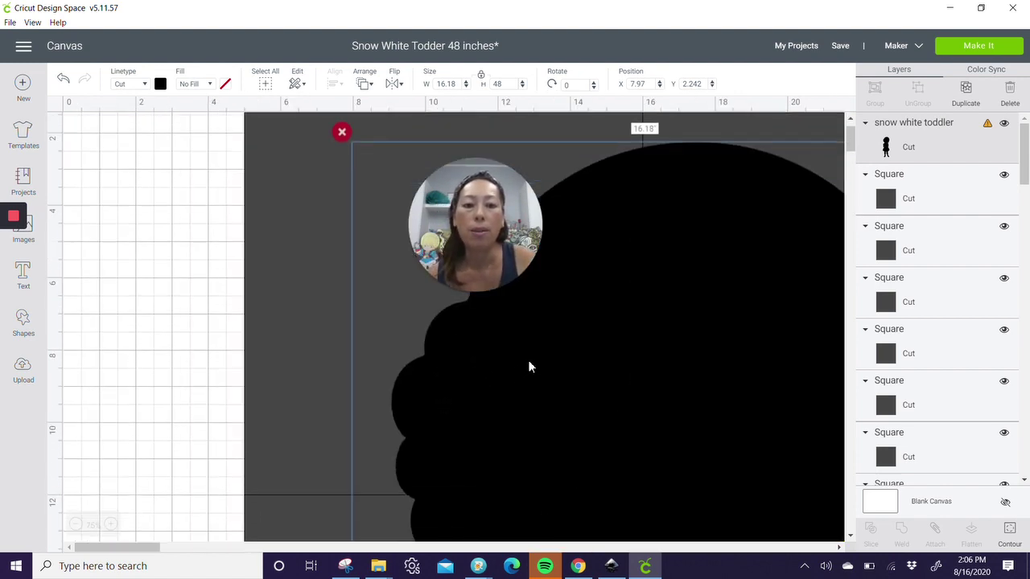
pyautogui.scroll(-2, 529, 367)
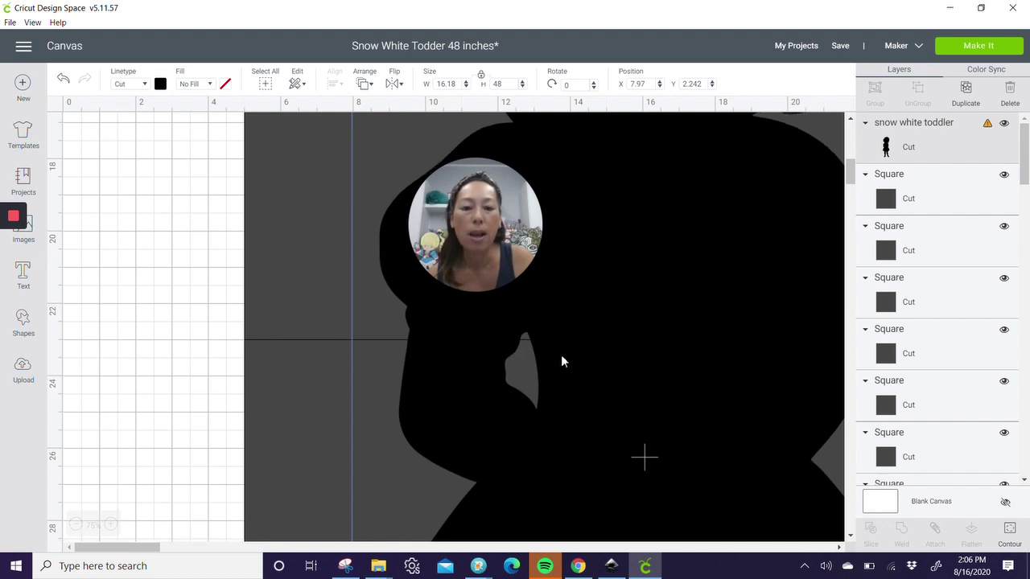
pyautogui.scroll(-10, 560, 362)
pyautogui.scroll(-5, 561, 363)
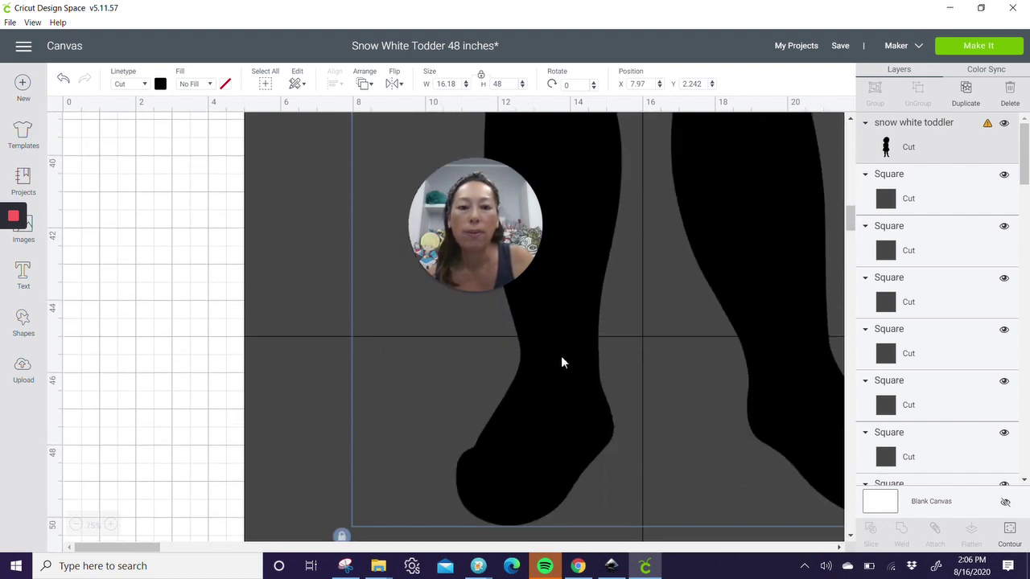
pyautogui.scroll(3, 566, 338)
pyautogui.moveTo(703, 299); pyautogui.dragTo(668, 296)
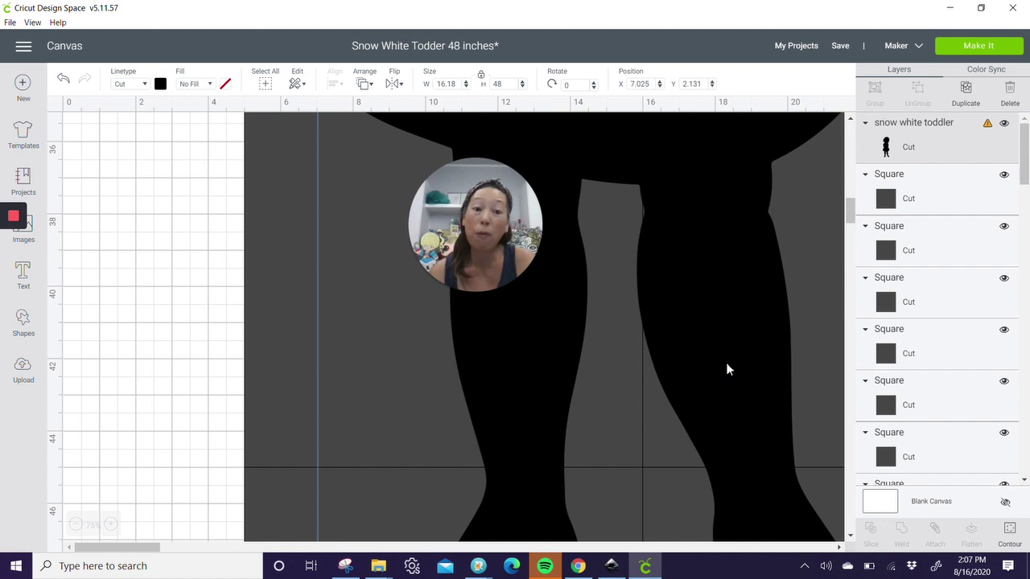
pyautogui.moveTo(726, 370); pyautogui.dragTo(752, 201)
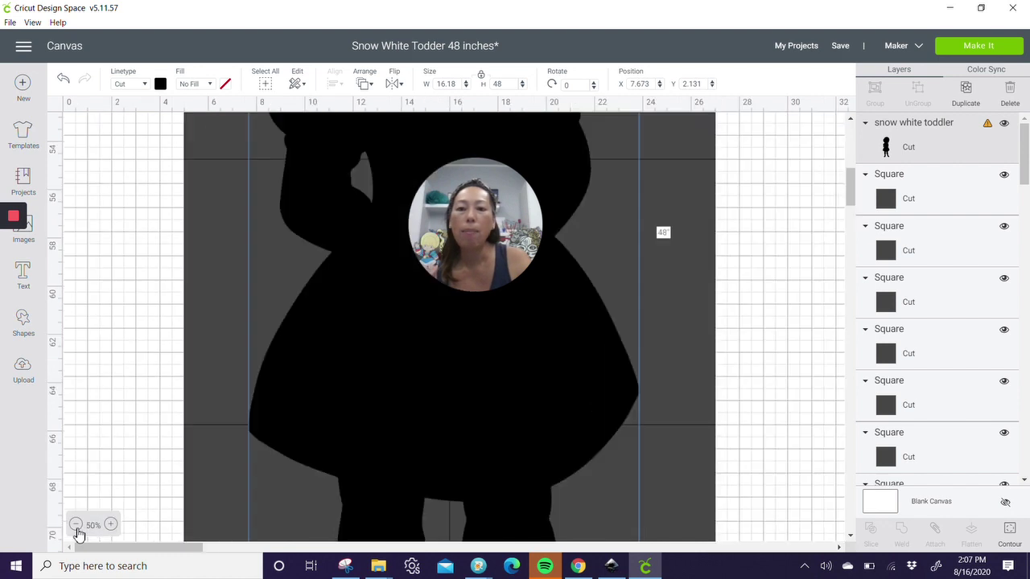
pyautogui.click(75, 525)
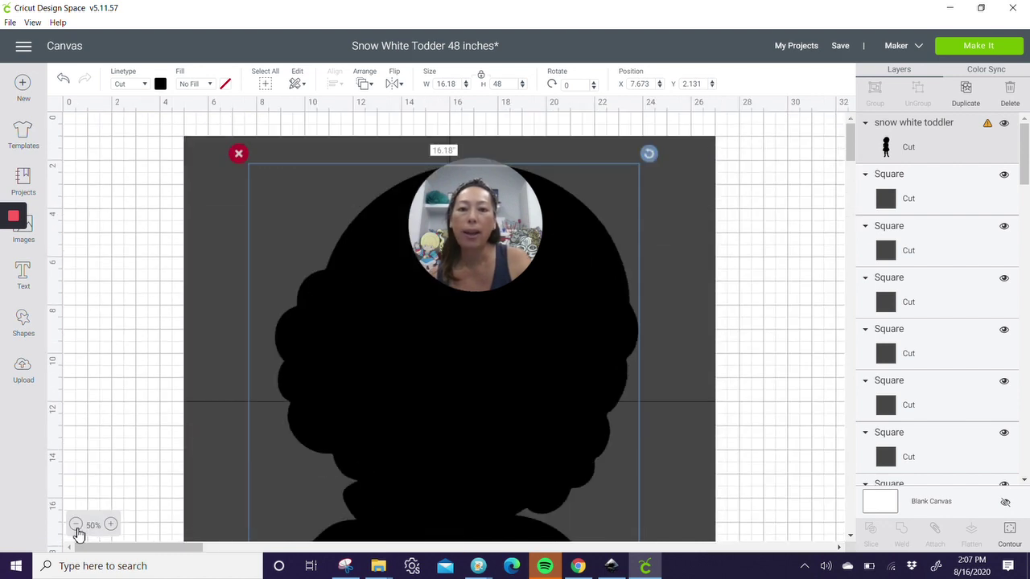
pyautogui.click(159, 223)
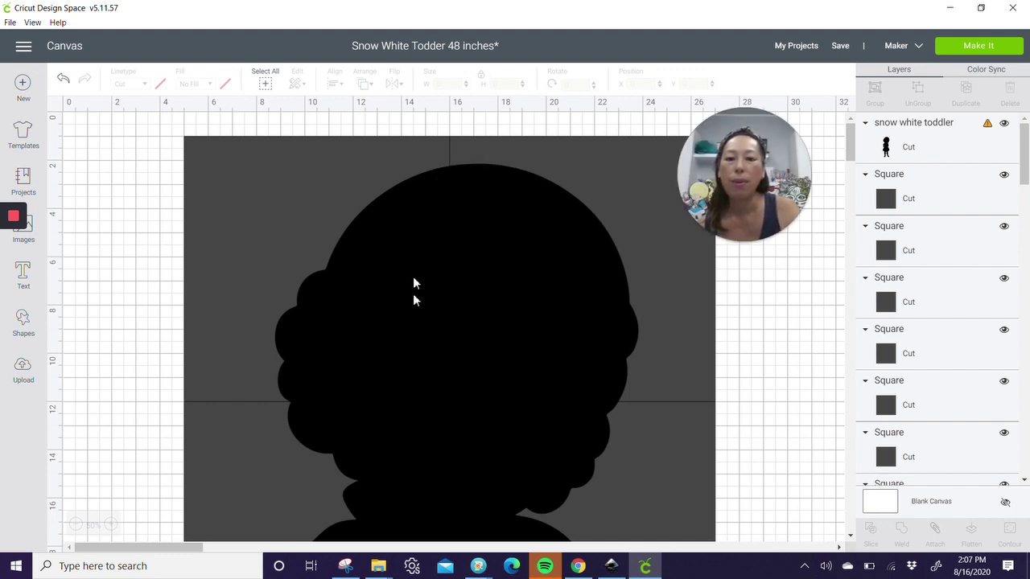
pyautogui.scroll(-3, 599, 298)
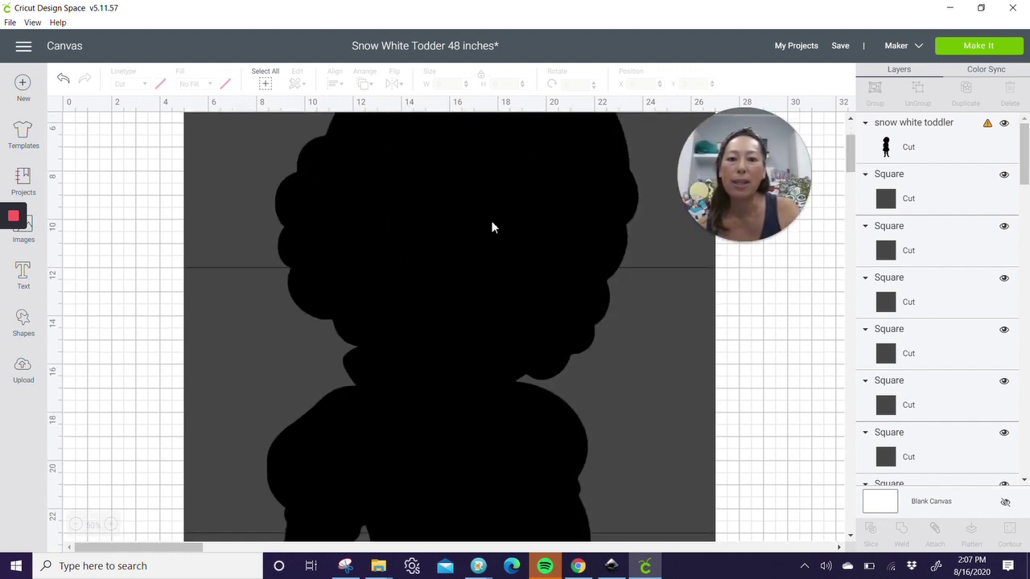
pyautogui.scroll(-3, 536, 271)
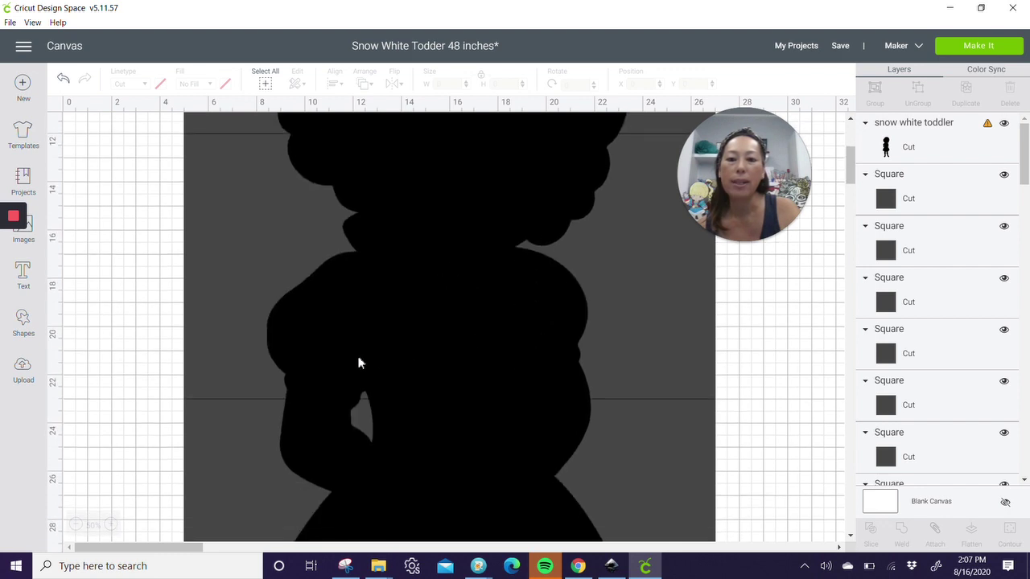
pyautogui.scroll(-11, 567, 382)
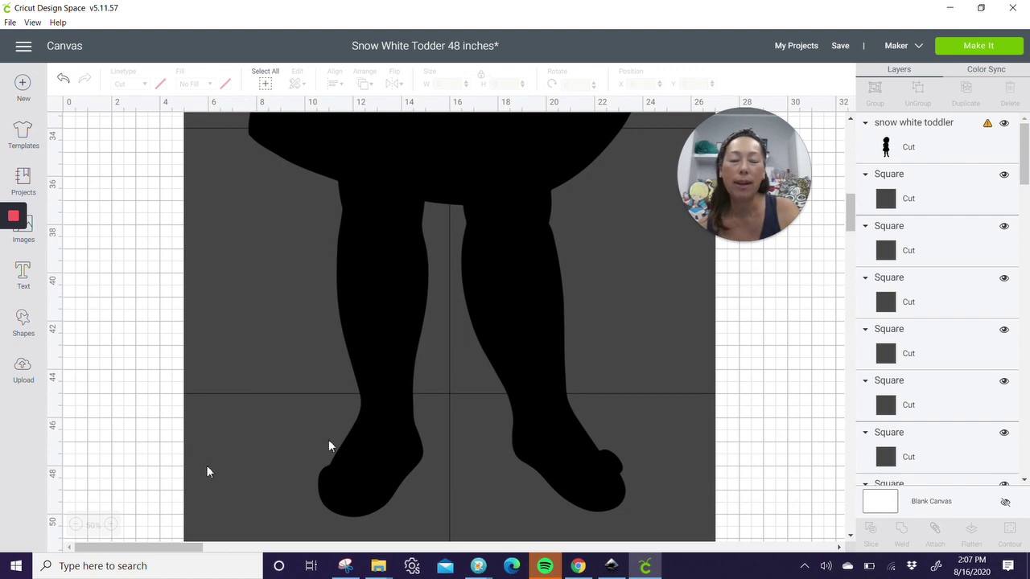
pyautogui.click(76, 524)
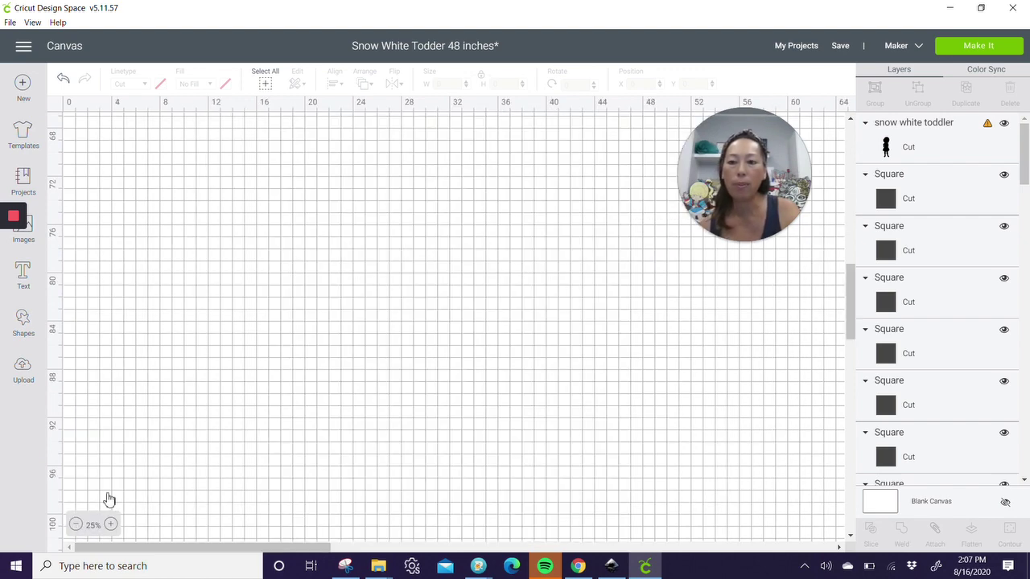
pyautogui.scroll(7, 203, 420)
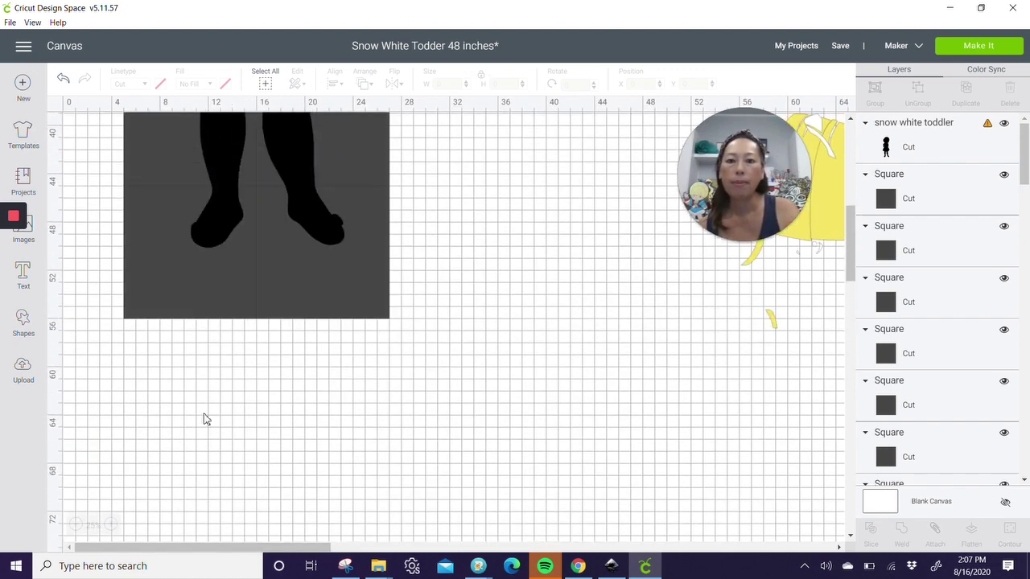
pyautogui.scroll(3, 204, 419)
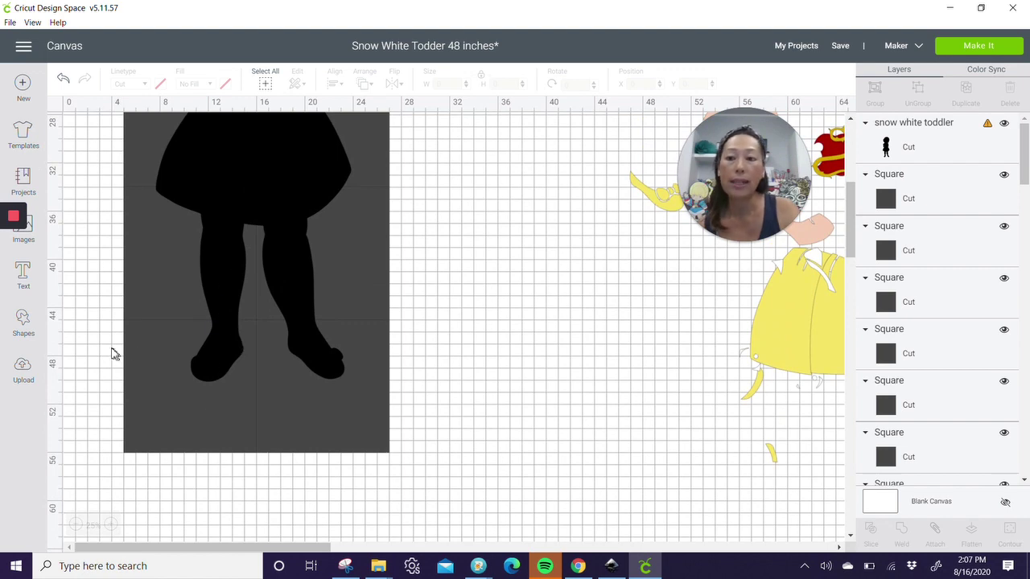
# Step: Slice the silhouette's legs and upper-left sections with their overlapping tiles
pyautogui.moveTo(103, 346); pyautogui.dragTo(254, 402)
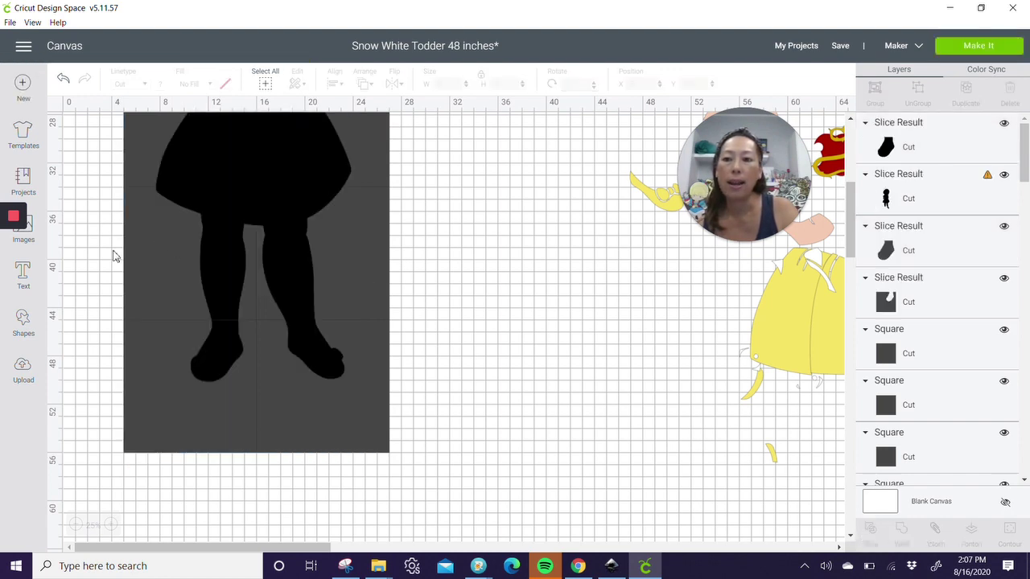
pyautogui.moveTo(93, 227); pyautogui.dragTo(233, 278)
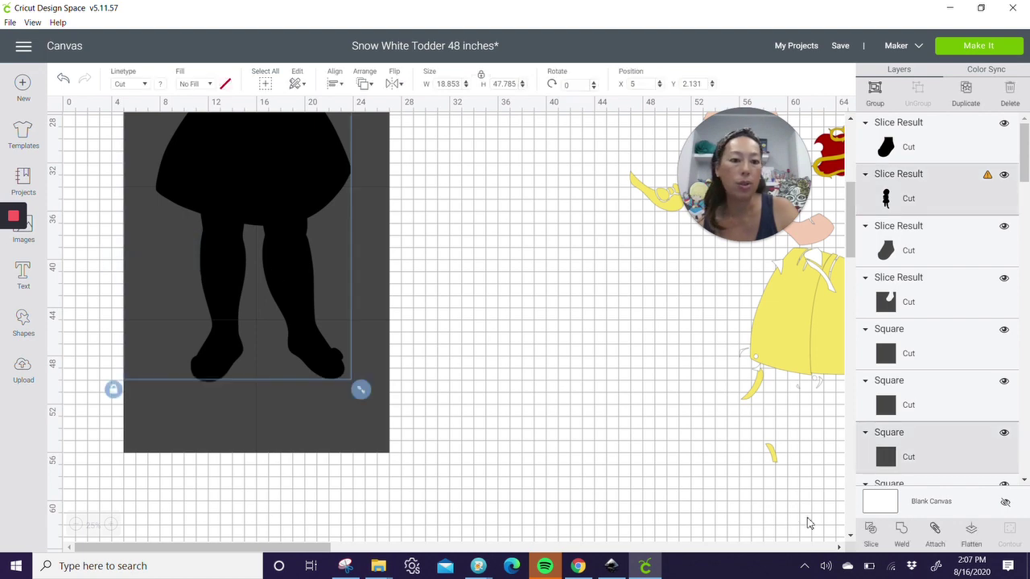
pyautogui.click(868, 531)
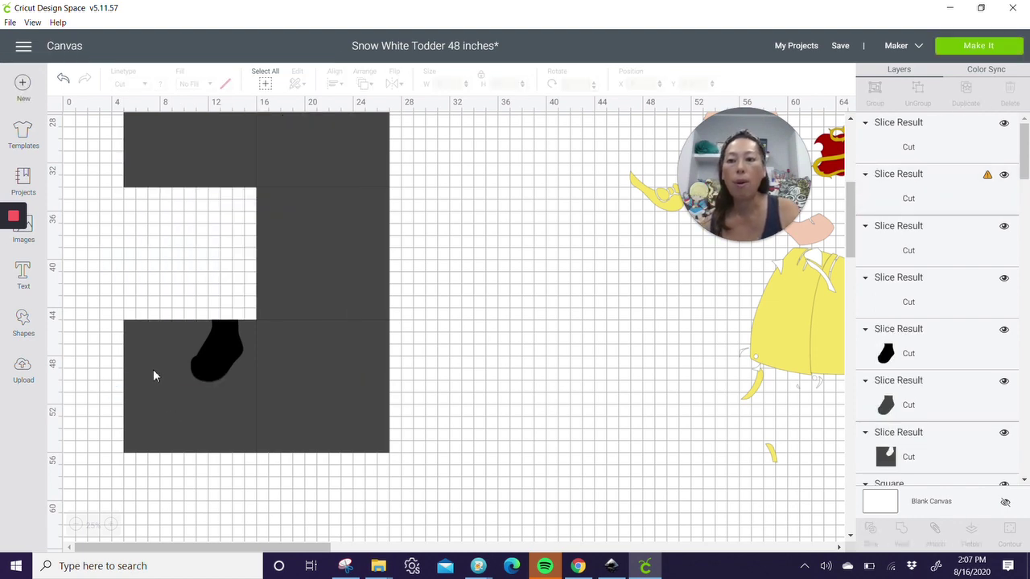
pyautogui.scroll(5, 153, 359)
pyautogui.moveTo(94, 297); pyautogui.dragTo(230, 366)
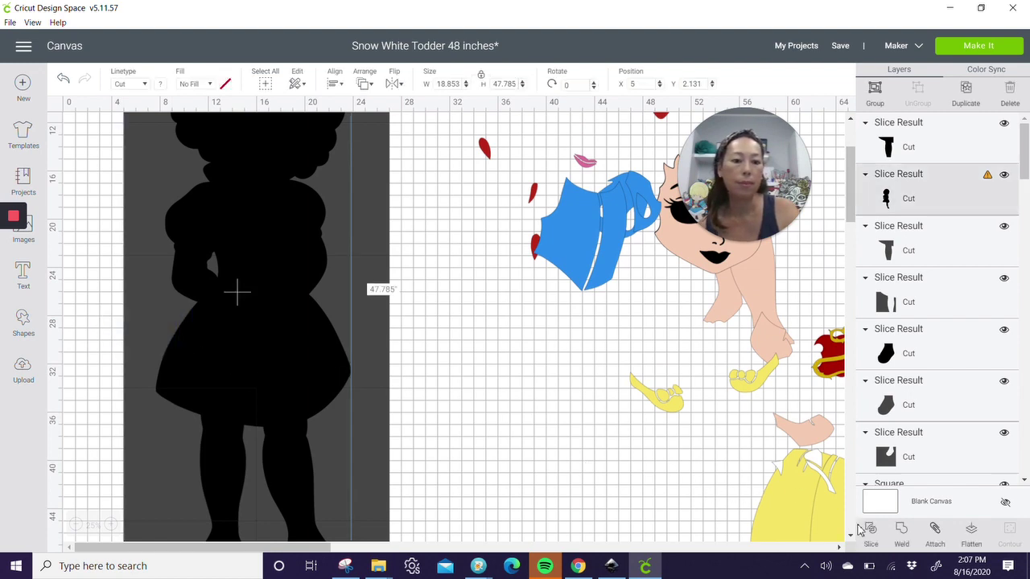
pyautogui.press('Delete')
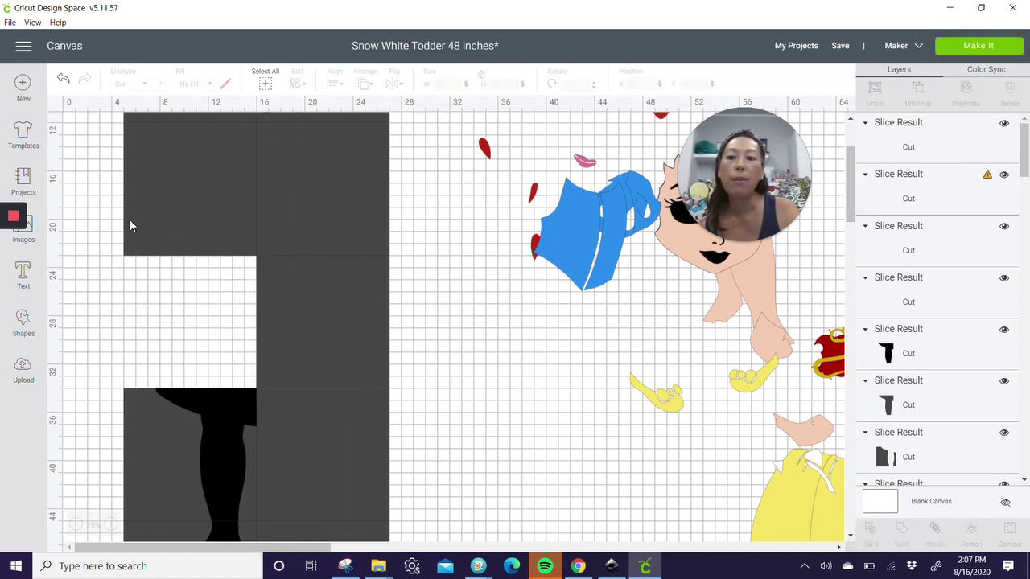
pyautogui.hotkey('ctrl', 'z')
pyautogui.moveTo(94, 172); pyautogui.dragTo(196, 222)
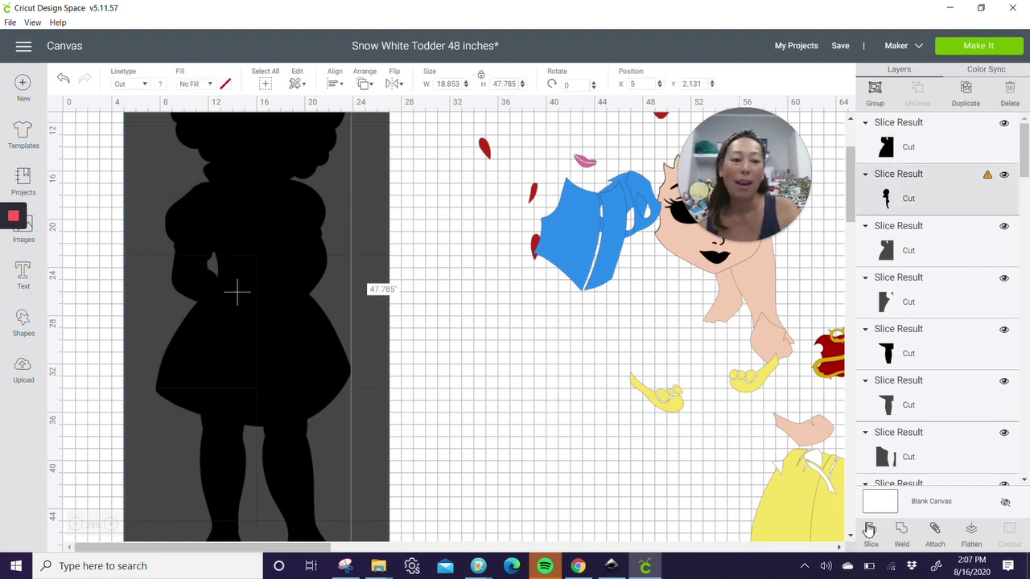
pyautogui.click(868, 529)
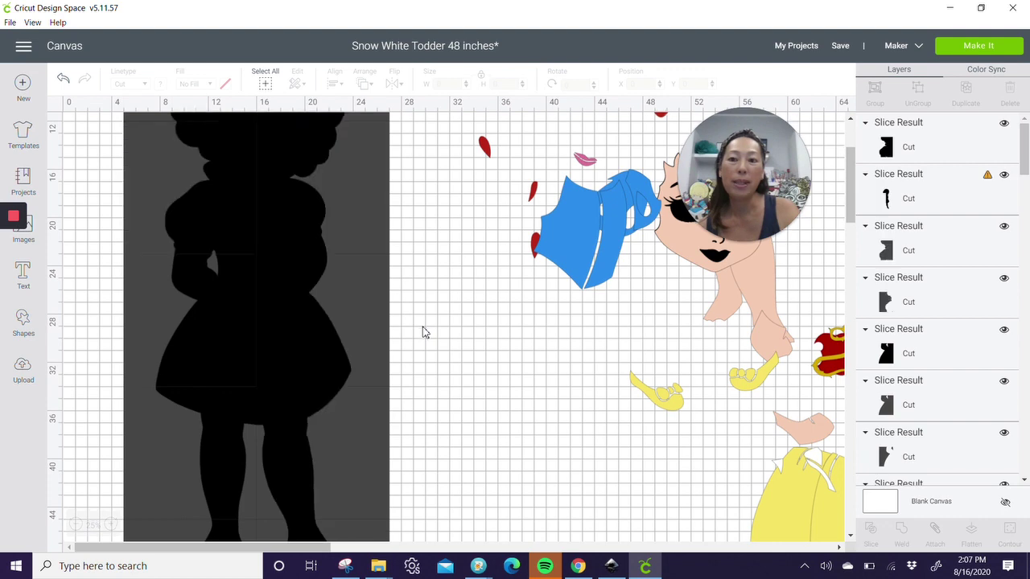
pyautogui.scroll(4, 423, 331)
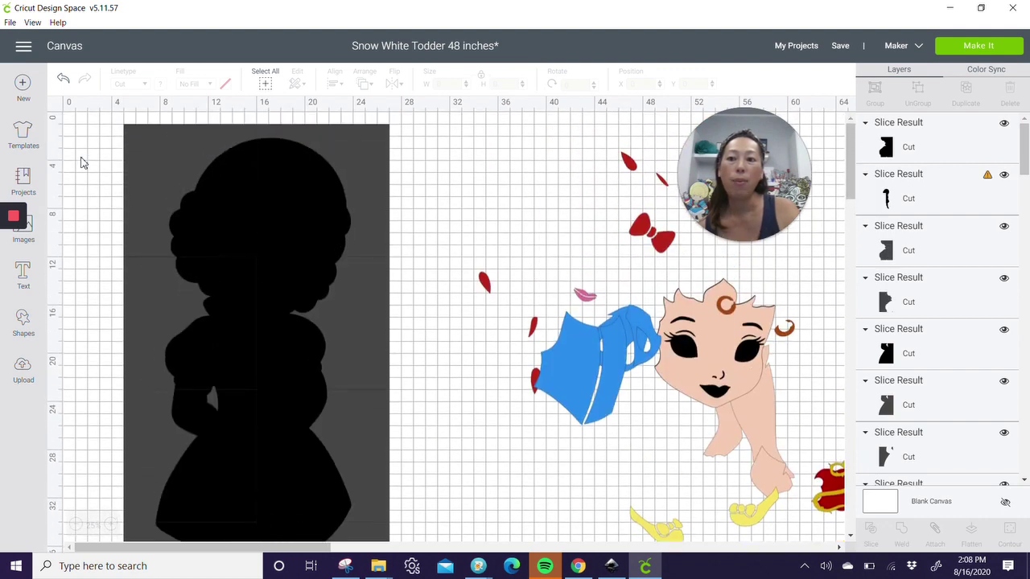
pyautogui.moveTo(79, 155); pyautogui.dragTo(216, 216)
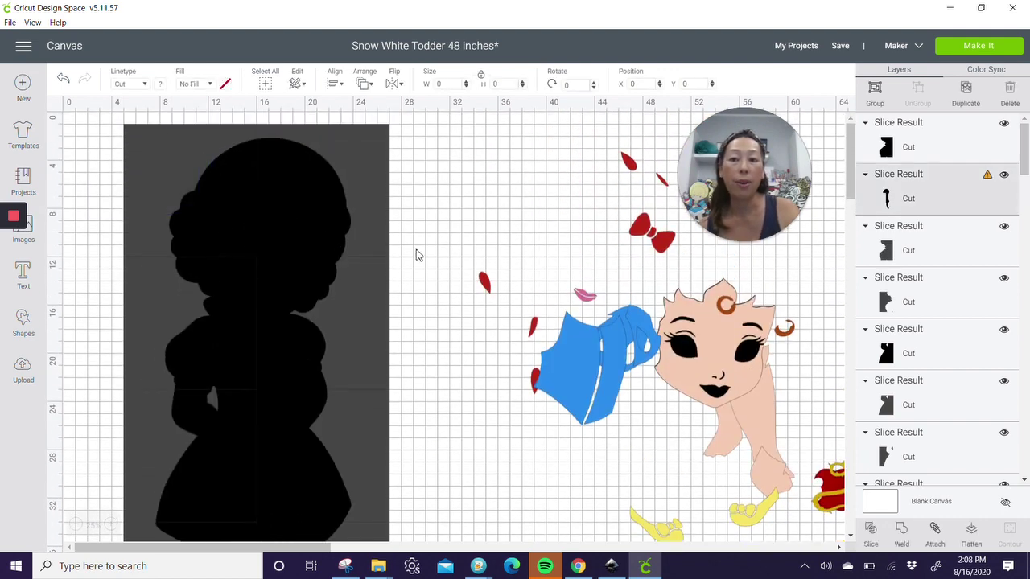
pyautogui.click(870, 531)
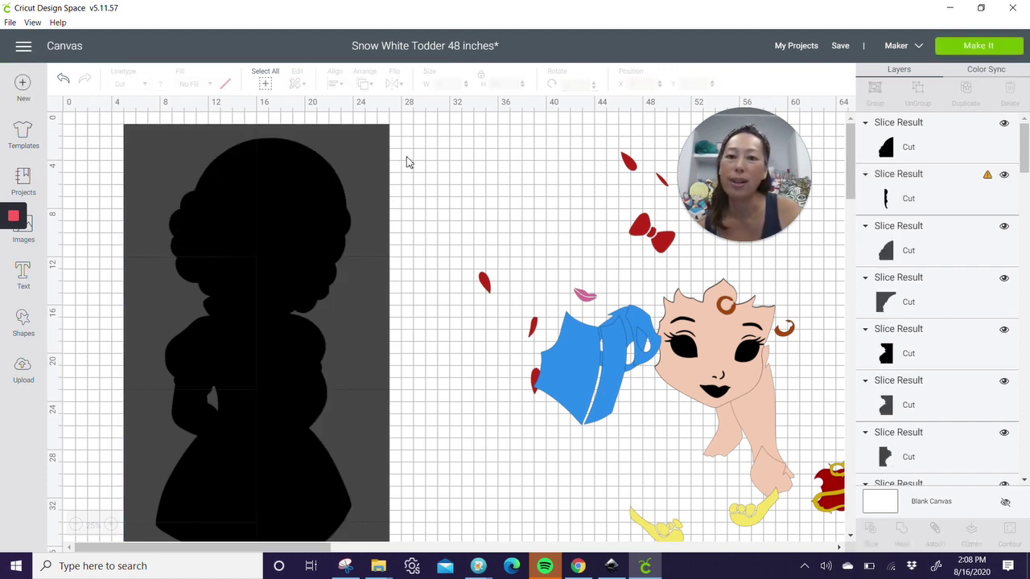
# Step: Slice the silhouette's right side along the upper, middle and lower-right tiles
pyautogui.moveTo(407, 156); pyautogui.dragTo(325, 211)
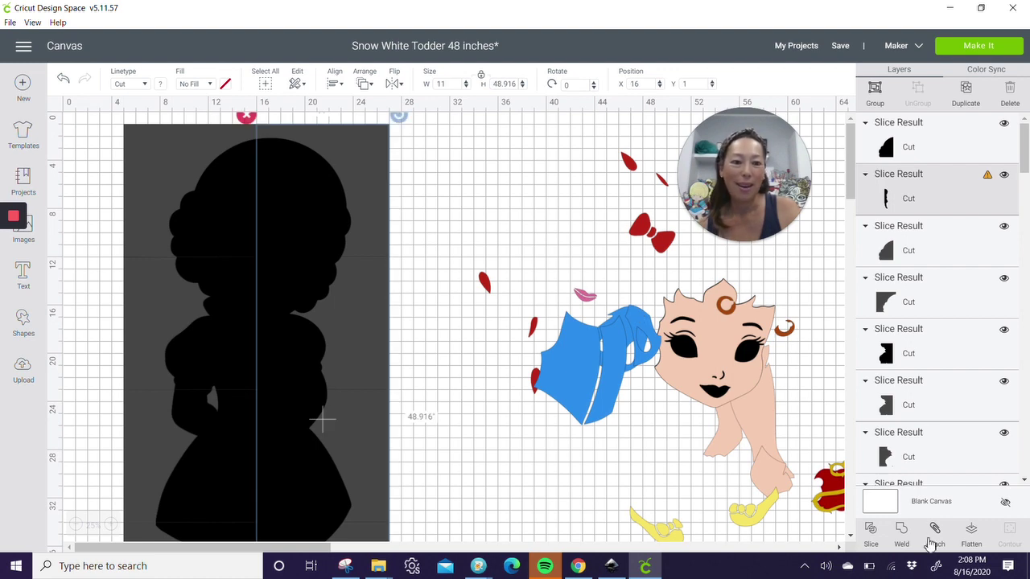
pyautogui.click(871, 531)
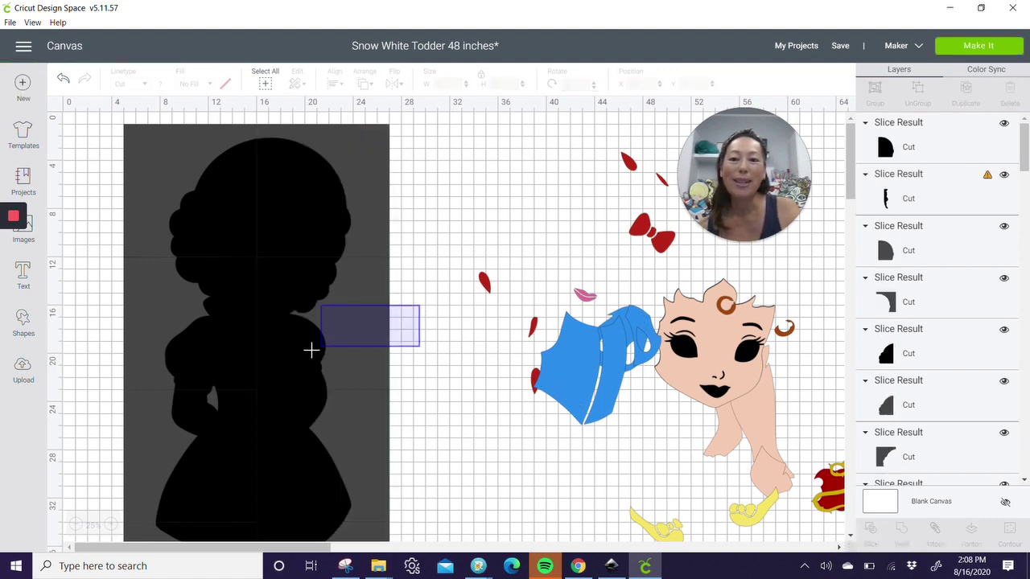
pyautogui.moveTo(312, 350); pyautogui.dragTo(303, 351)
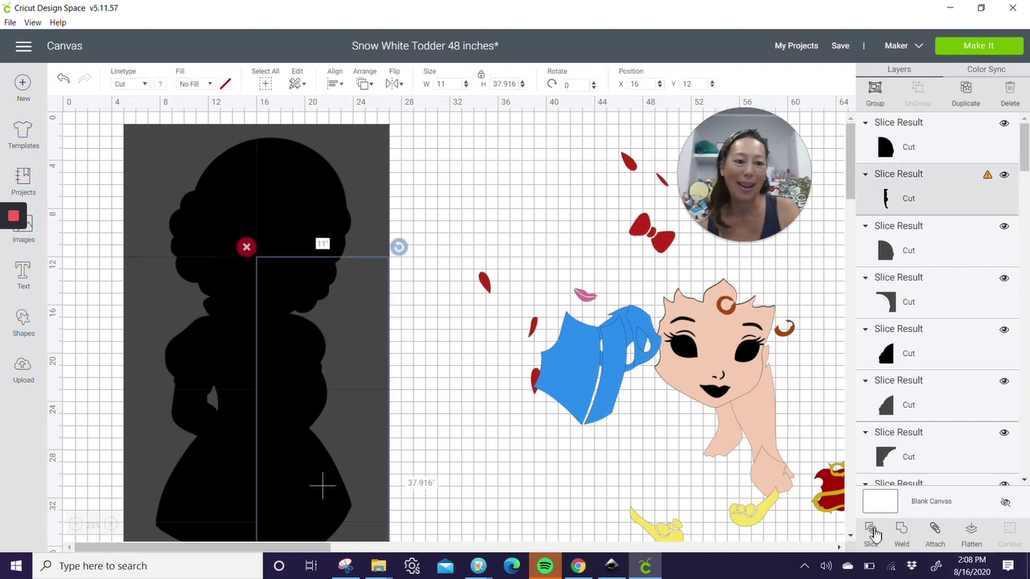
pyautogui.click(874, 534)
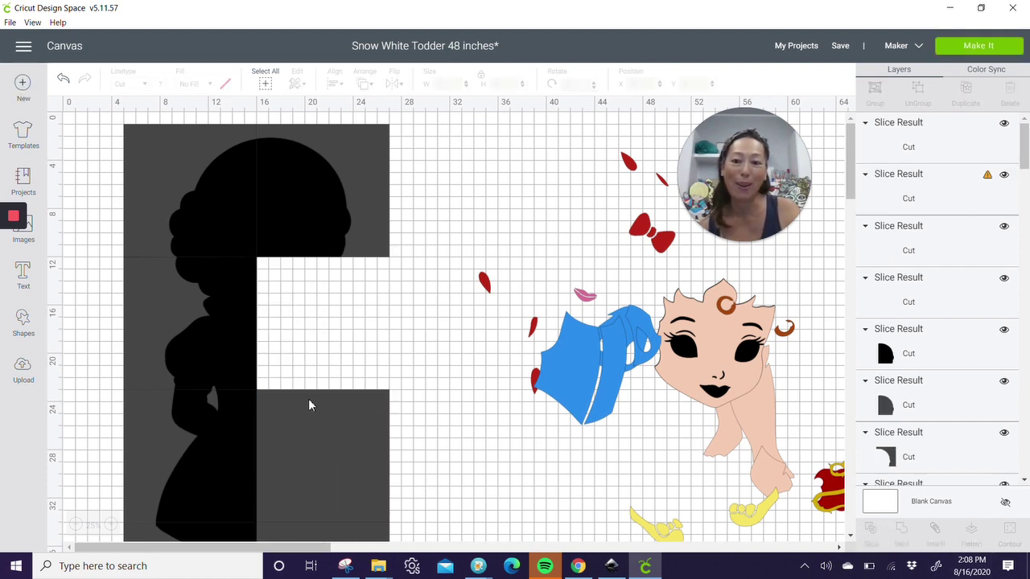
pyautogui.scroll(-4, 308, 395)
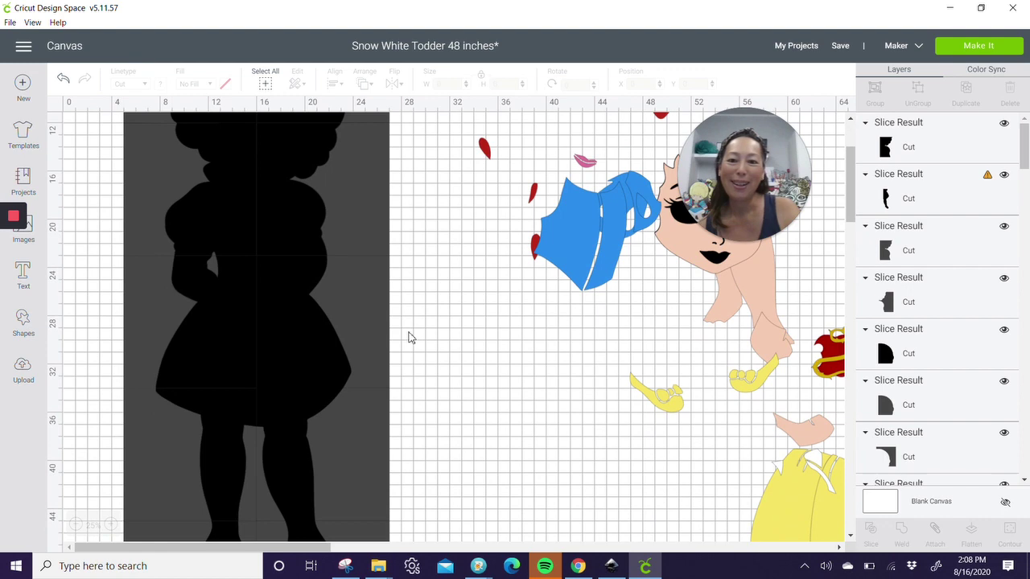
pyautogui.moveTo(409, 295); pyautogui.dragTo(319, 364)
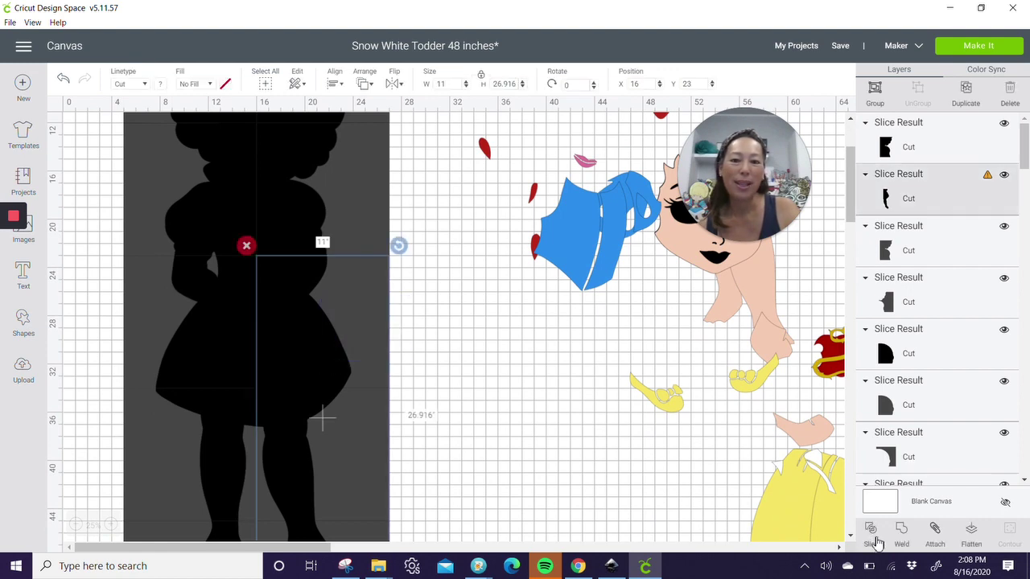
pyautogui.click(877, 544)
pyautogui.scroll(-4, 448, 343)
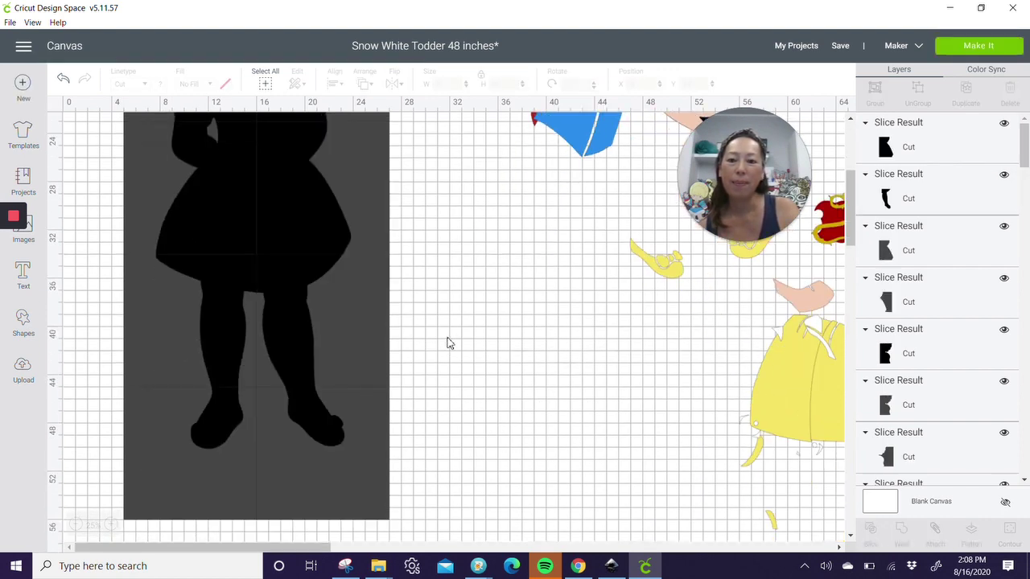
pyautogui.moveTo(449, 288); pyautogui.dragTo(402, 358)
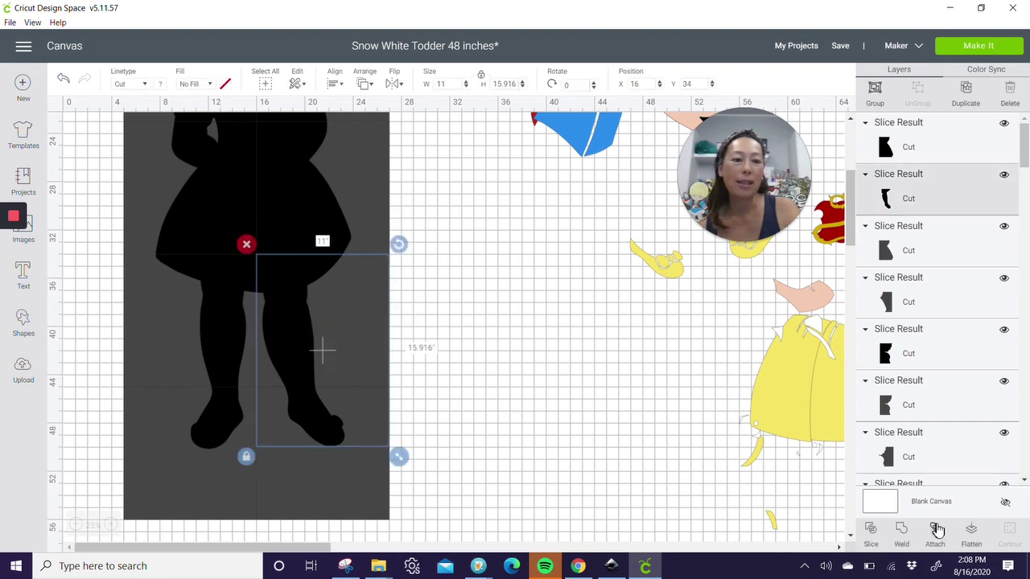
pyautogui.click(872, 532)
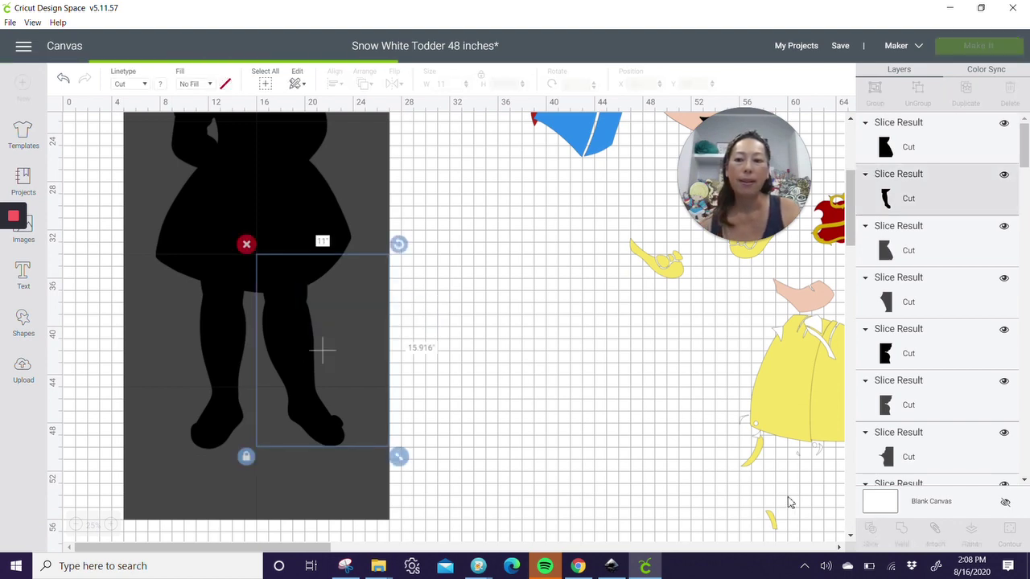
# Step: Move both shoes, both legs and the skirt out beside the grid as the lower body
pyautogui.click(321, 427)
pyautogui.moveTo(321, 427); pyautogui.dragTo(655, 496)
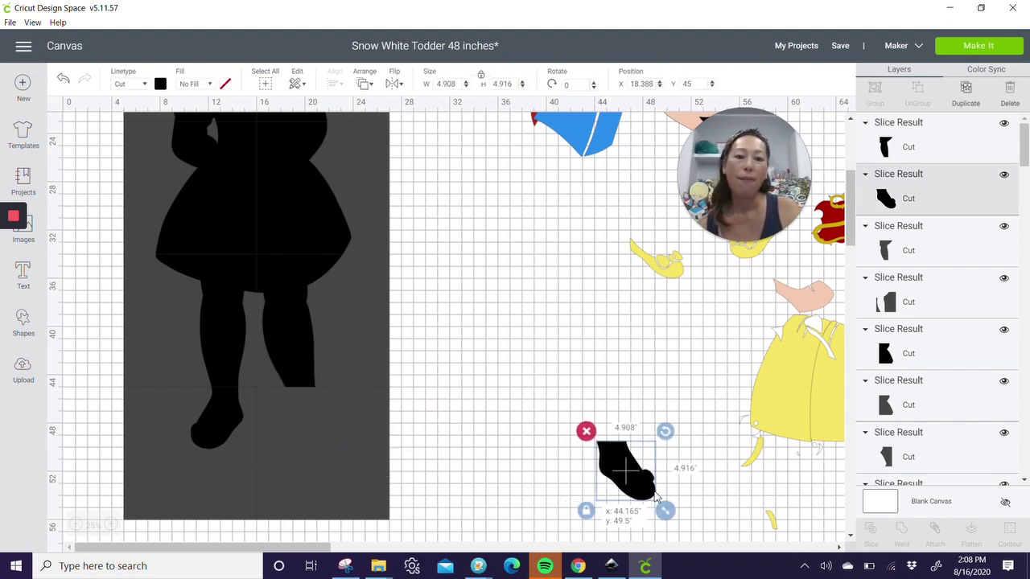
pyautogui.moveTo(310, 318); pyautogui.dragTo(665, 368)
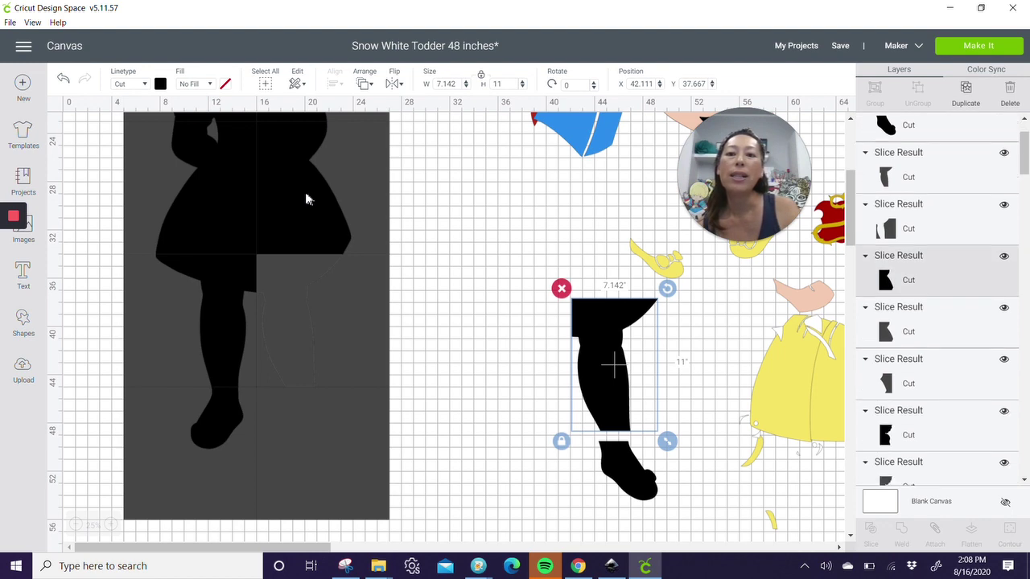
pyautogui.moveTo(310, 200); pyautogui.dragTo(652, 255)
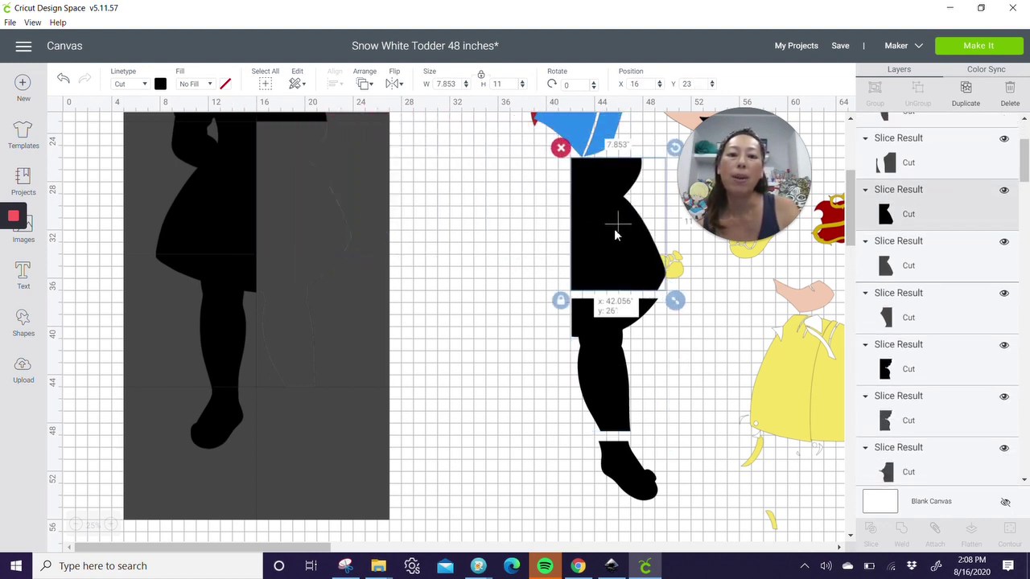
pyautogui.moveTo(235, 410); pyautogui.dragTo(575, 464)
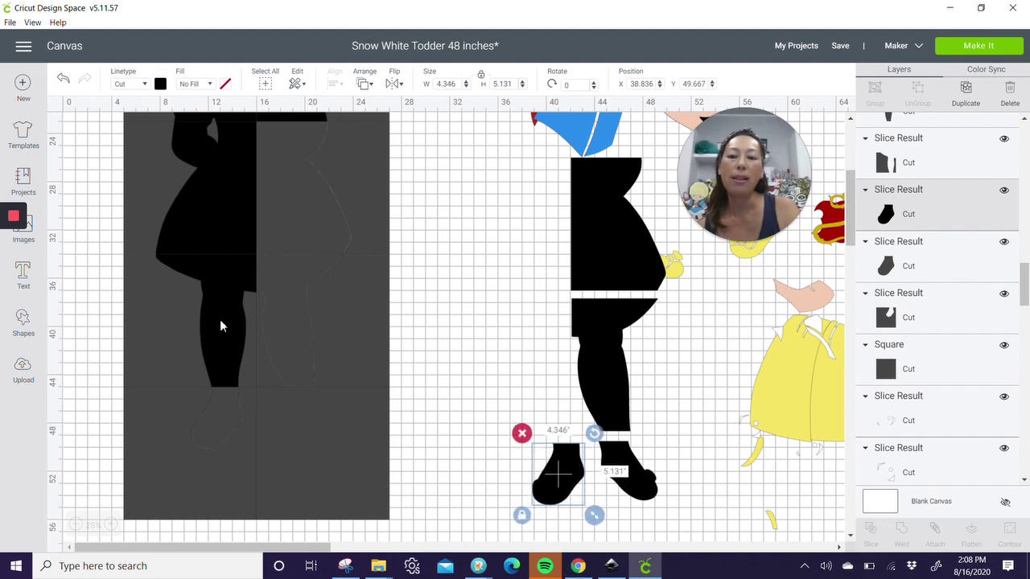
pyautogui.click(206, 261)
pyautogui.moveTo(206, 260); pyautogui.dragTo(535, 326)
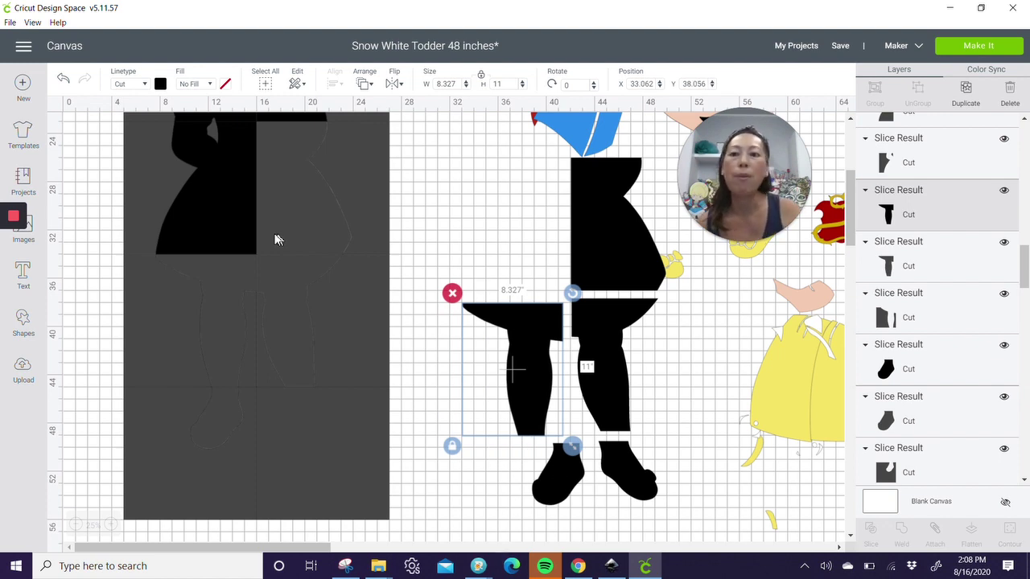
# Step: Place the torso, both head pieces and the two hair halves above them
pyautogui.moveTo(215, 200); pyautogui.dragTo(502, 231)
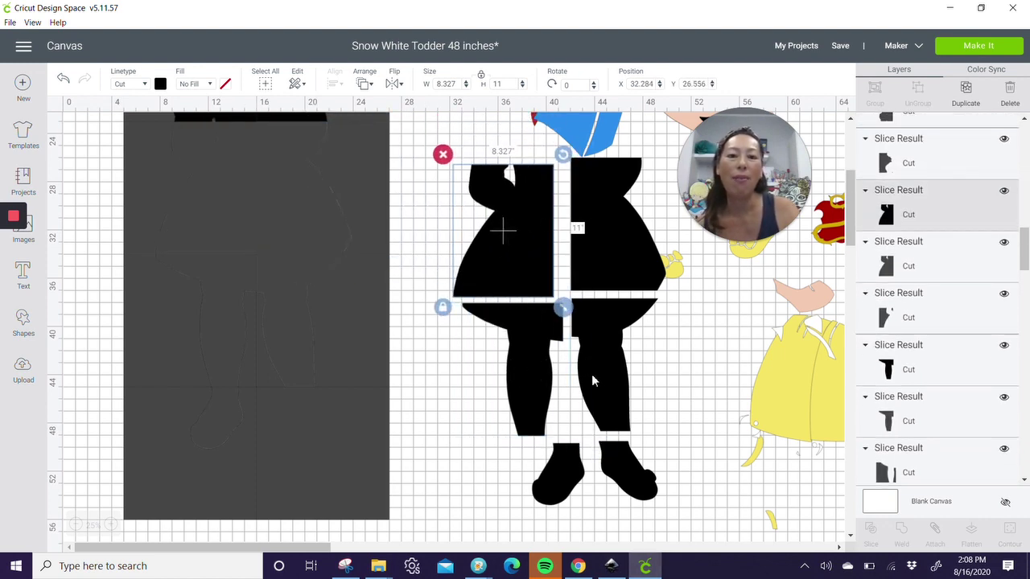
pyautogui.scroll(5, 563, 378)
pyautogui.moveTo(240, 275); pyautogui.dragTo(516, 299)
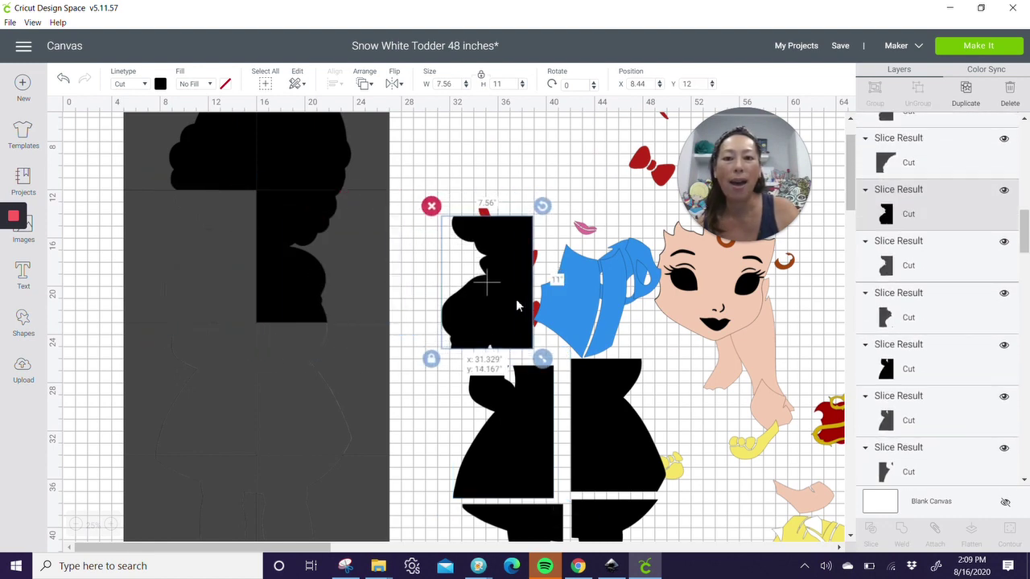
pyautogui.moveTo(317, 276); pyautogui.dragTo(554, 280)
pyautogui.scroll(2, 339, 290)
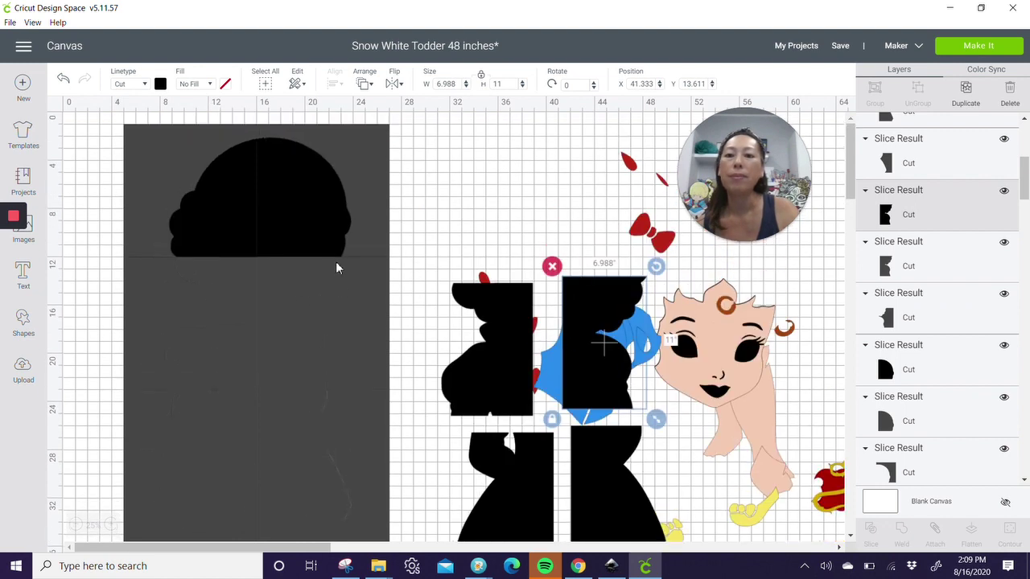
pyautogui.moveTo(306, 224); pyautogui.dragTo(609, 226)
pyautogui.moveTo(239, 209); pyautogui.dragTo(521, 224)
# Step: Delete the leftover grey squares and send the design to mat preparation
pyautogui.moveTo(102, 131); pyautogui.dragTo(328, 526)
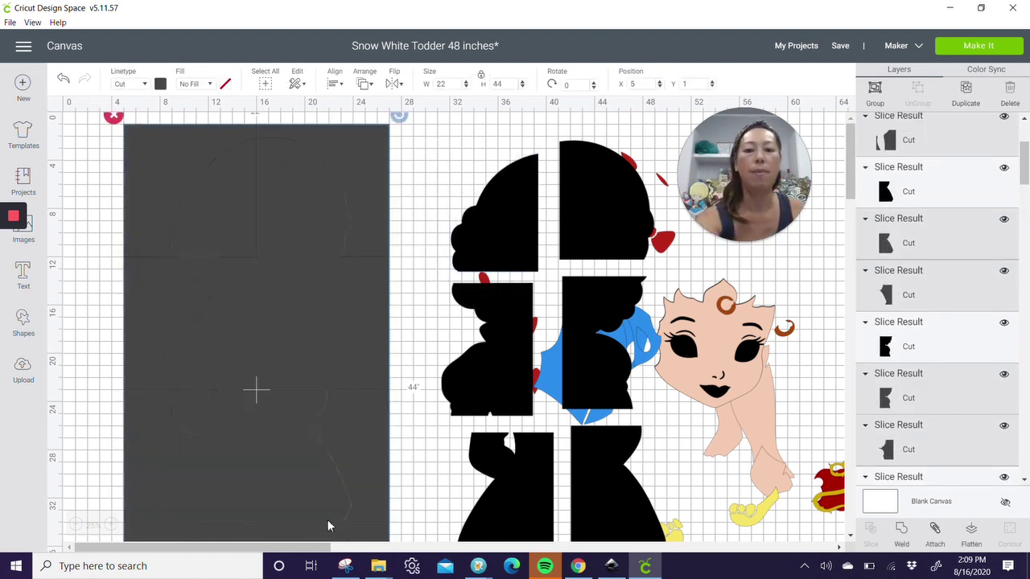
pyautogui.press('Delete')
pyautogui.scroll(-5, 319, 379)
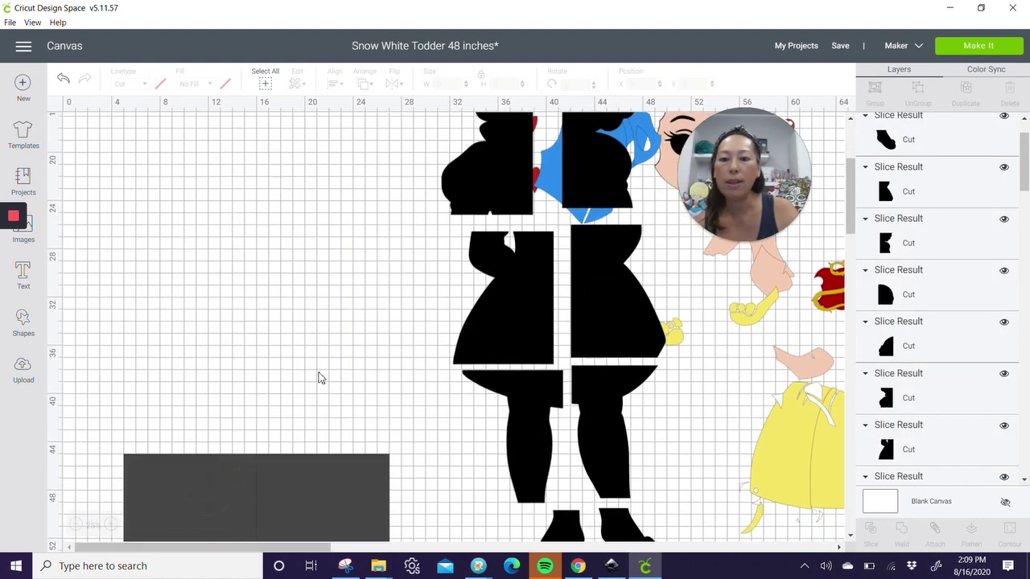
pyautogui.moveTo(83, 355); pyautogui.dragTo(395, 535)
pyautogui.press('Delete')
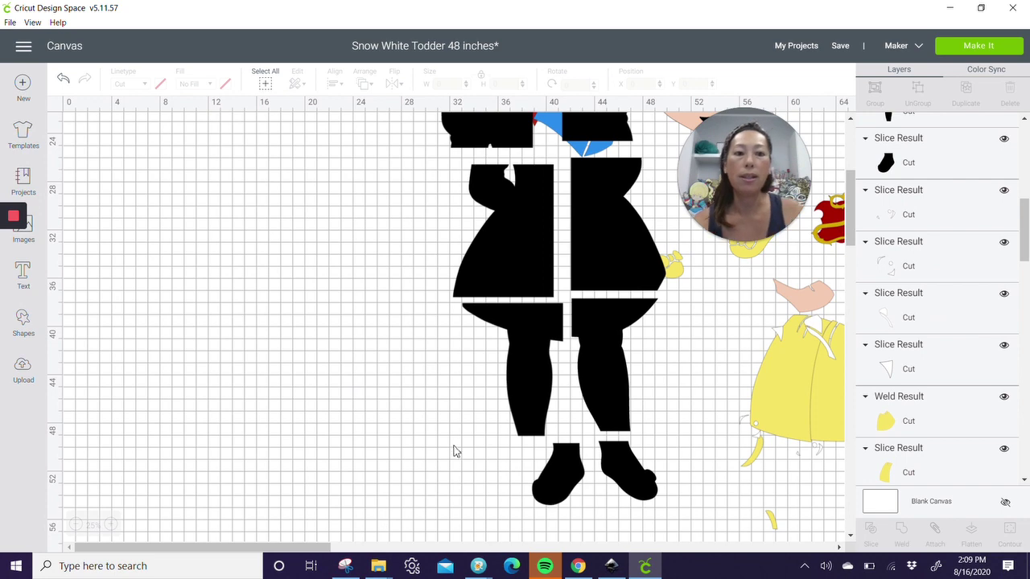
pyautogui.click(973, 58)
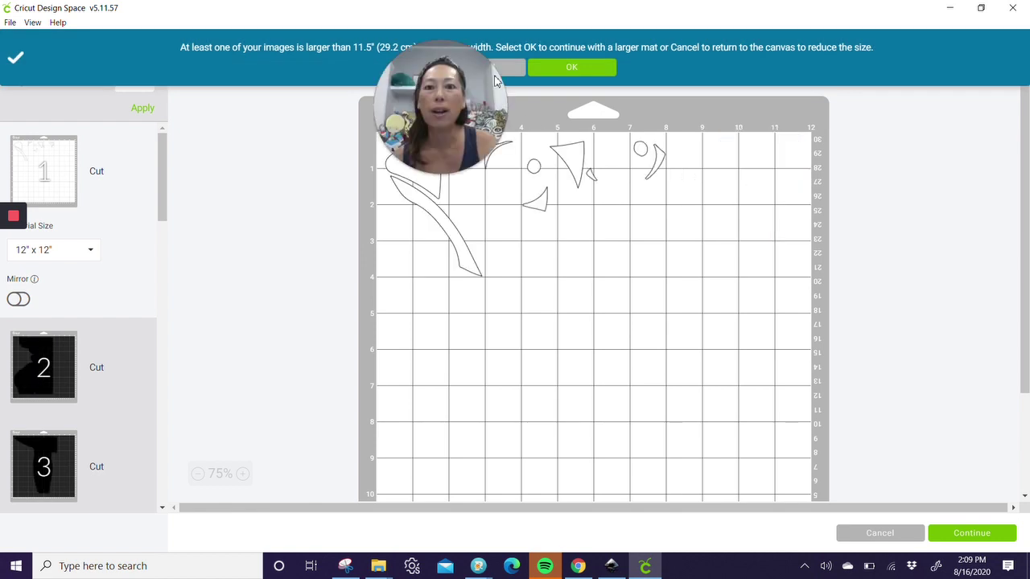
# Step: Accept the larger mat size for the oversized pieces
pyautogui.click(572, 69)
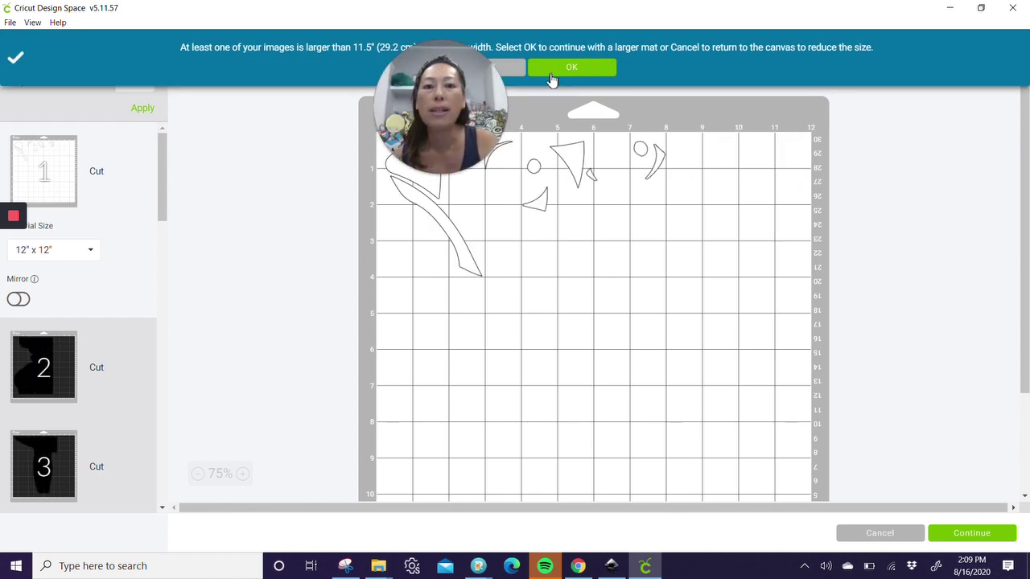
pyautogui.scroll(-1, 125, 309)
pyautogui.scroll(-5, 125, 310)
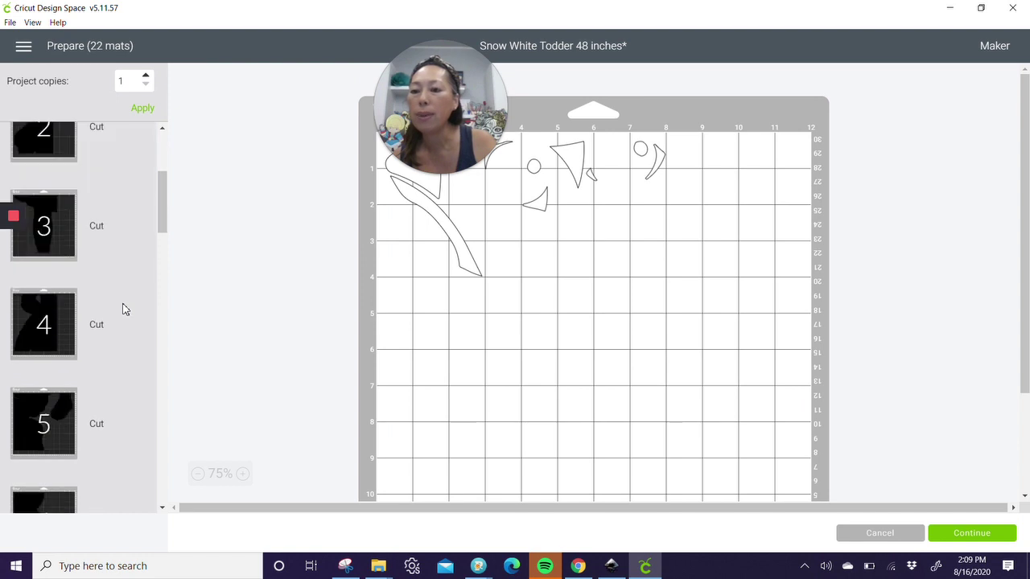
pyautogui.scroll(6, 125, 310)
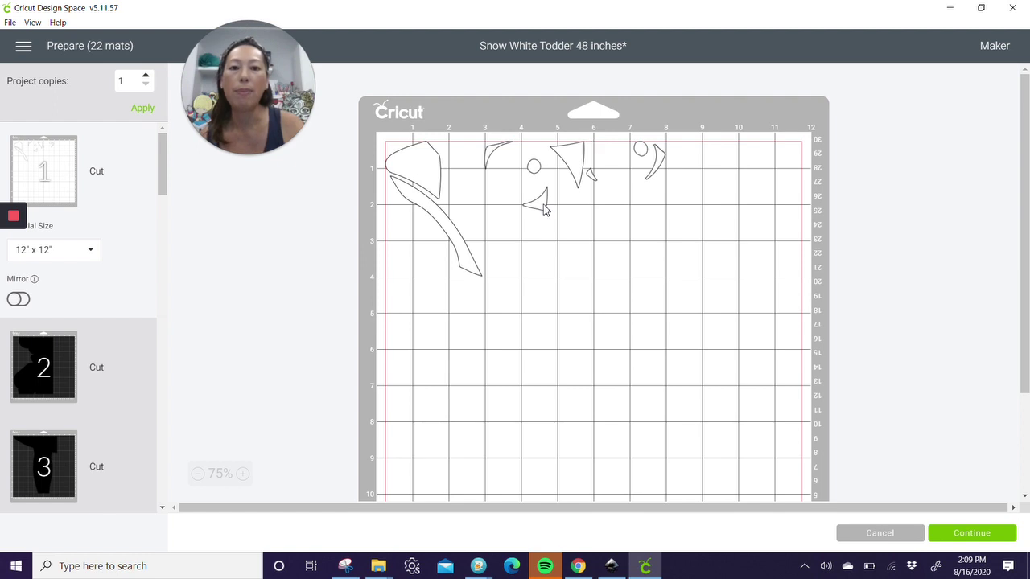
# Step: Pack the triangle and three-shape group together near mat 1's upper-left, then preview mat 2
pyautogui.moveTo(513, 173); pyautogui.dragTo(480, 173)
pyautogui.click(576, 162)
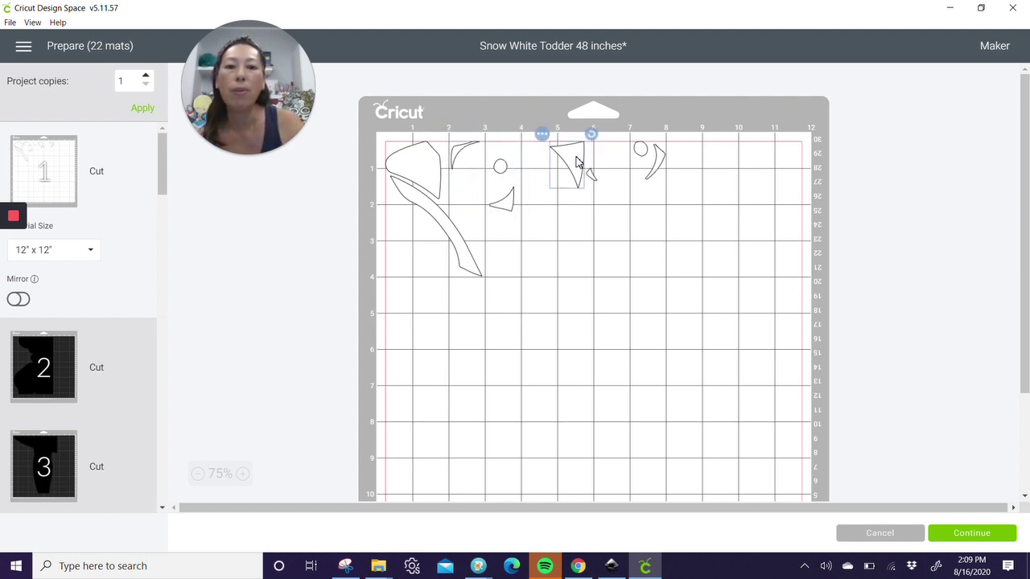
pyautogui.moveTo(559, 197); pyautogui.dragTo(428, 275)
pyautogui.click(661, 162)
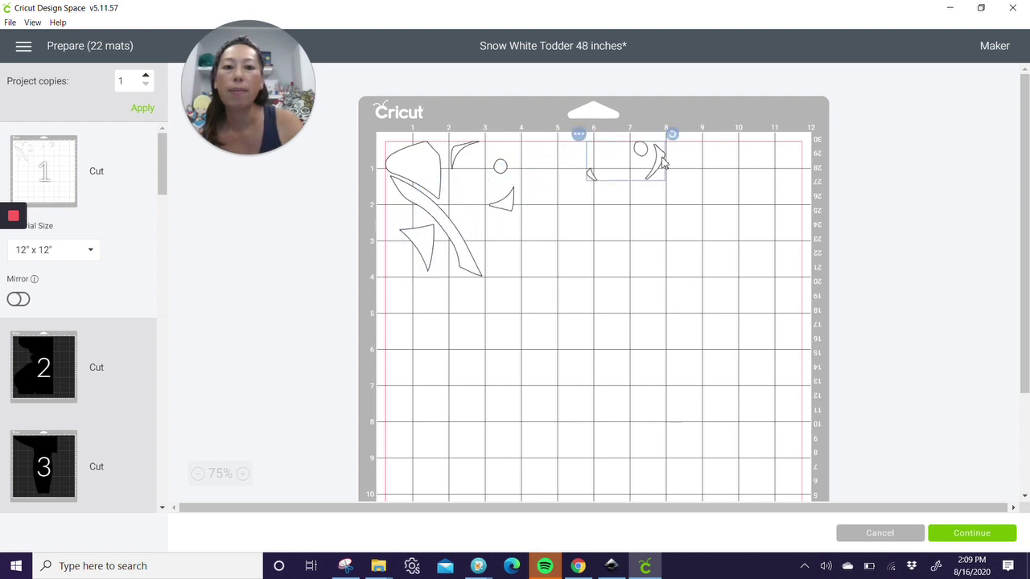
pyautogui.moveTo(644, 181); pyautogui.dragTo(539, 255)
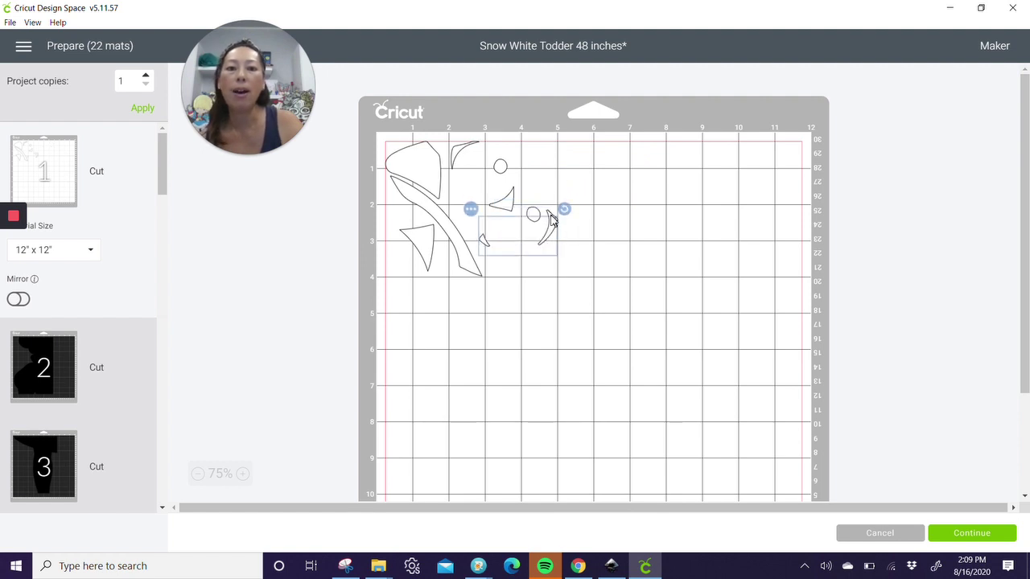
pyautogui.click(547, 218)
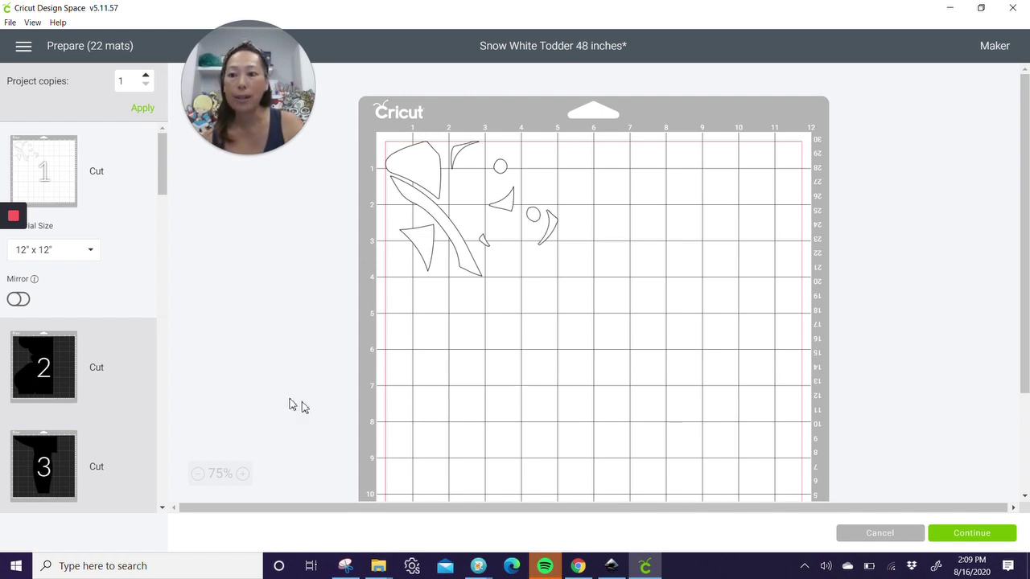
pyautogui.click(56, 373)
# Step: Browse the mat list through mat 3 to mat 11 and its black shoe
pyautogui.scroll(-3, 81, 328)
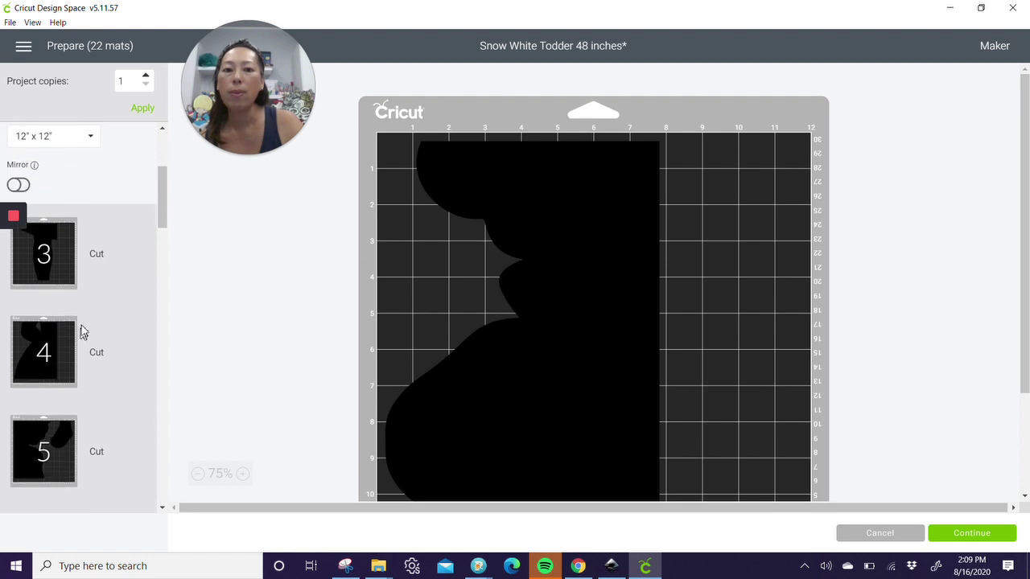
pyautogui.click(77, 227)
pyautogui.scroll(-2, 80, 314)
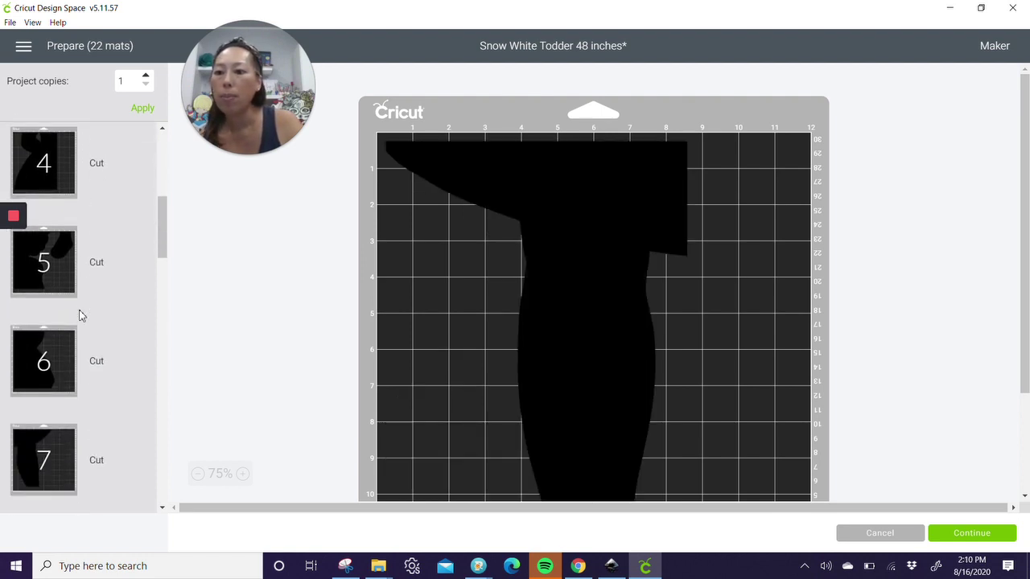
pyautogui.scroll(-5, 78, 277)
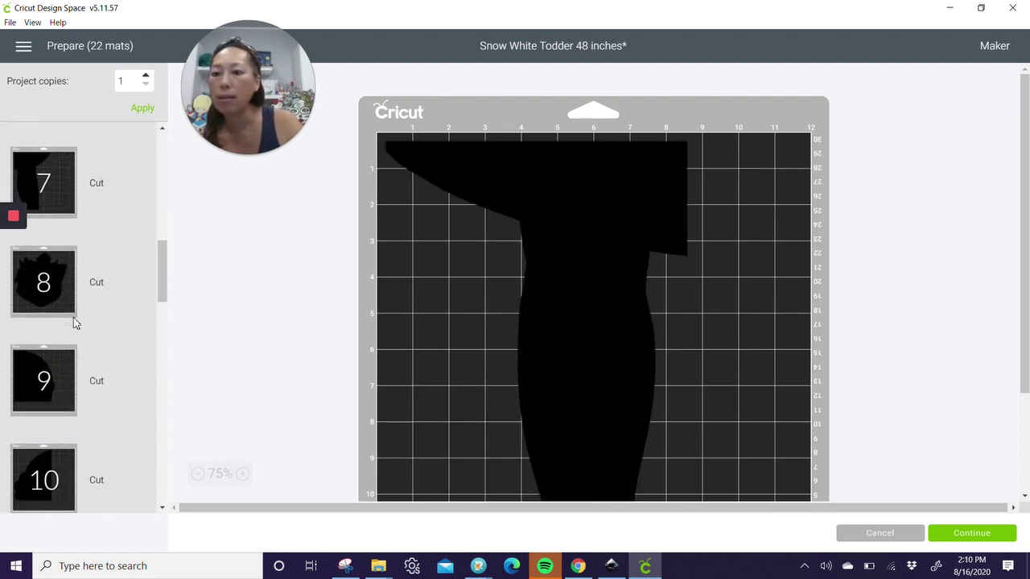
pyautogui.scroll(-4, 74, 322)
pyautogui.click(64, 328)
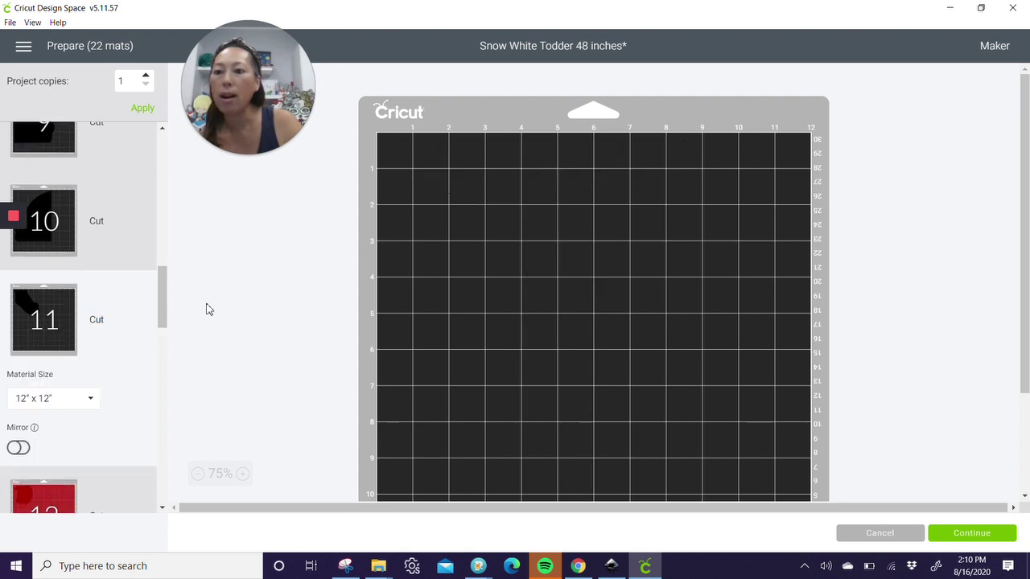
# Step: Move the shoe piece onto mat 7 and place it in the upper-right area
pyautogui.click(527, 293)
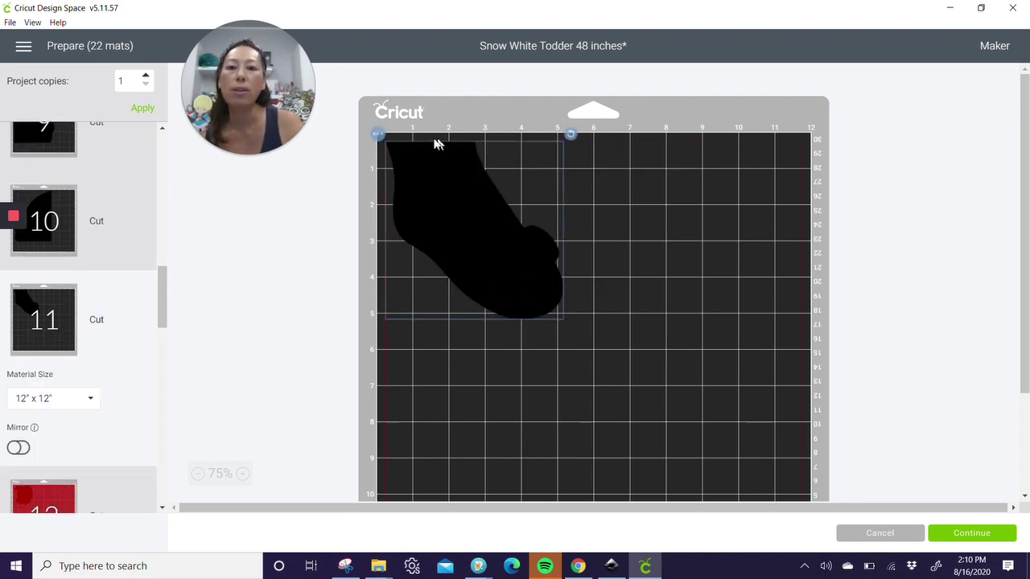
pyautogui.click(379, 137)
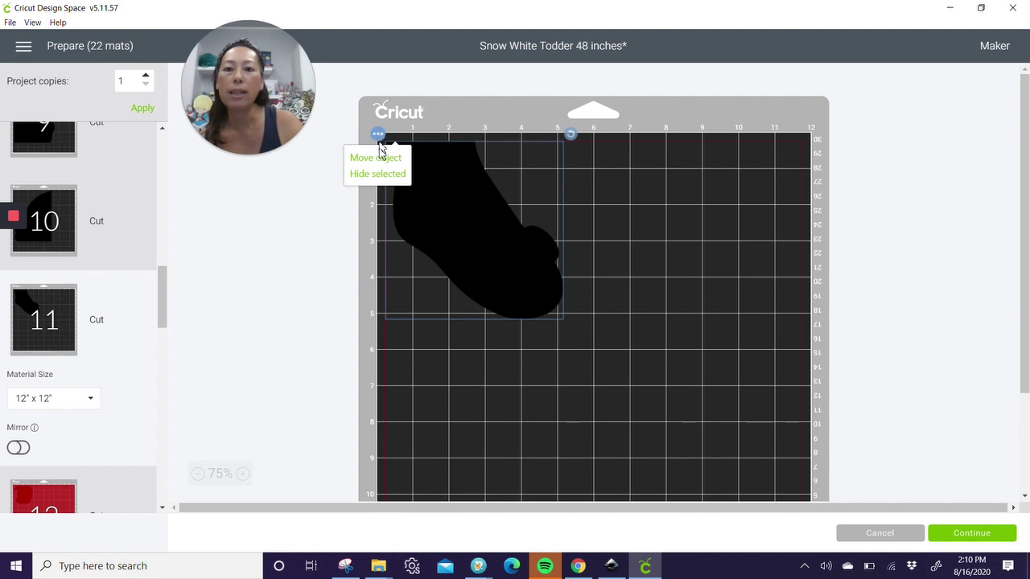
pyautogui.click(378, 159)
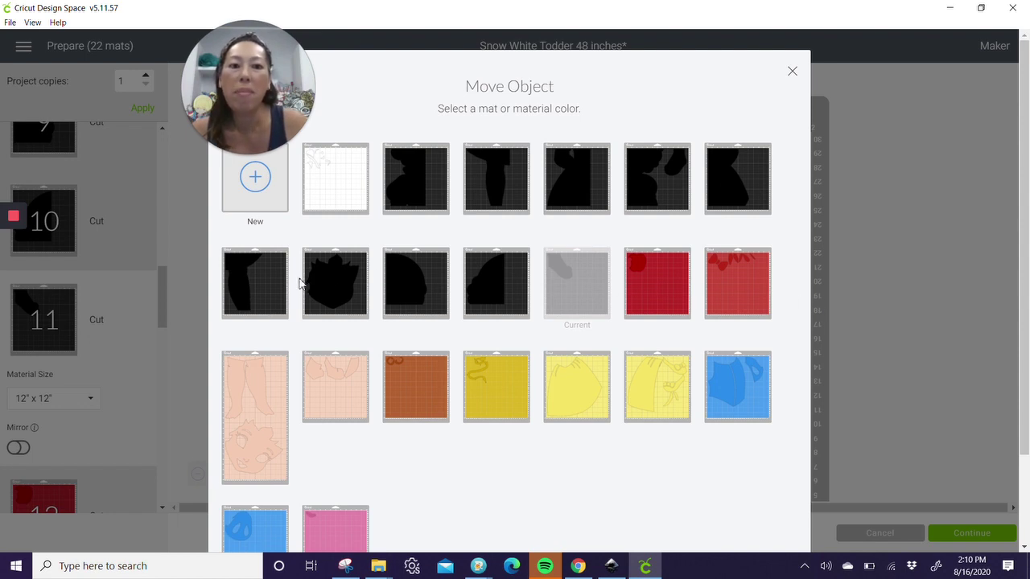
pyautogui.click(269, 288)
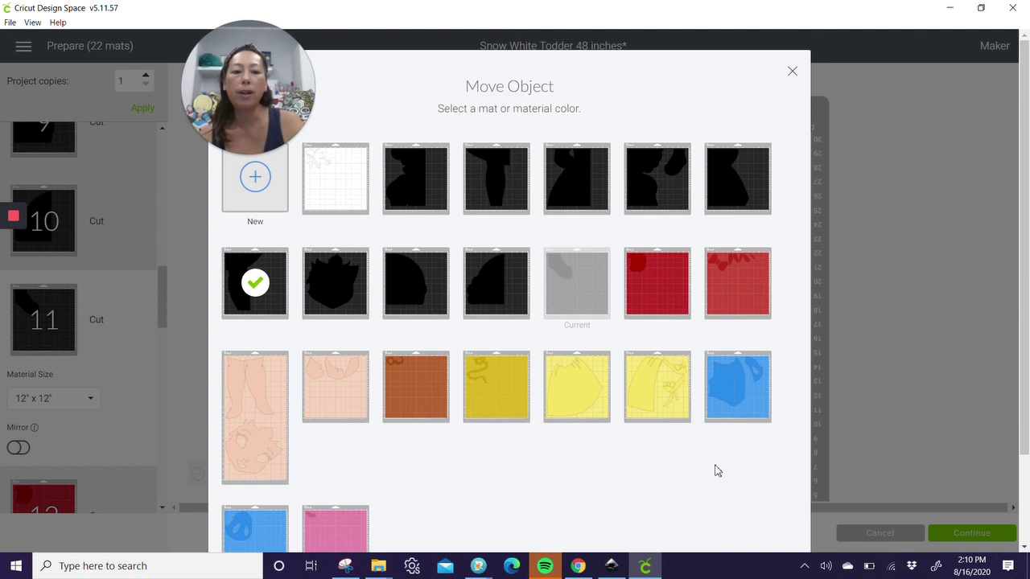
pyautogui.scroll(-2, 684, 439)
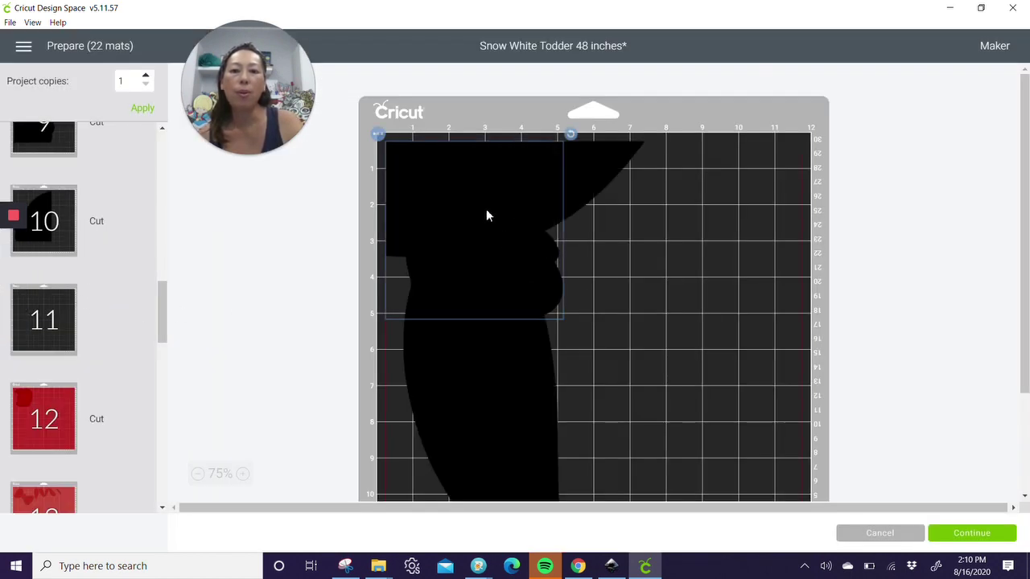
pyautogui.moveTo(757, 259); pyautogui.dragTo(788, 249)
# Step: Move the red apple from mat 12 to mat 13's top-right corner
pyautogui.click(8, 414)
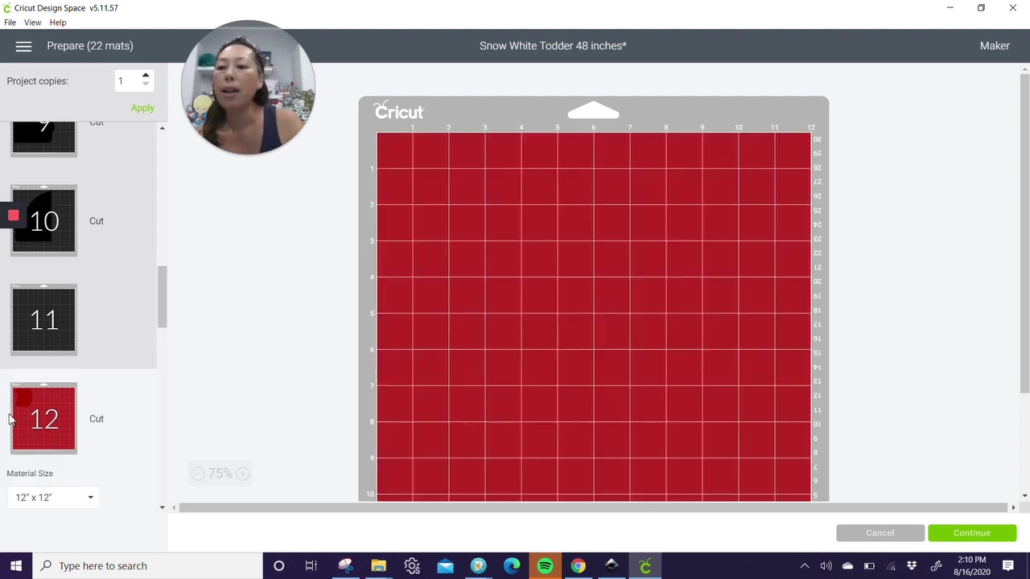
pyautogui.scroll(-2, 78, 386)
pyautogui.scroll(-1, 78, 384)
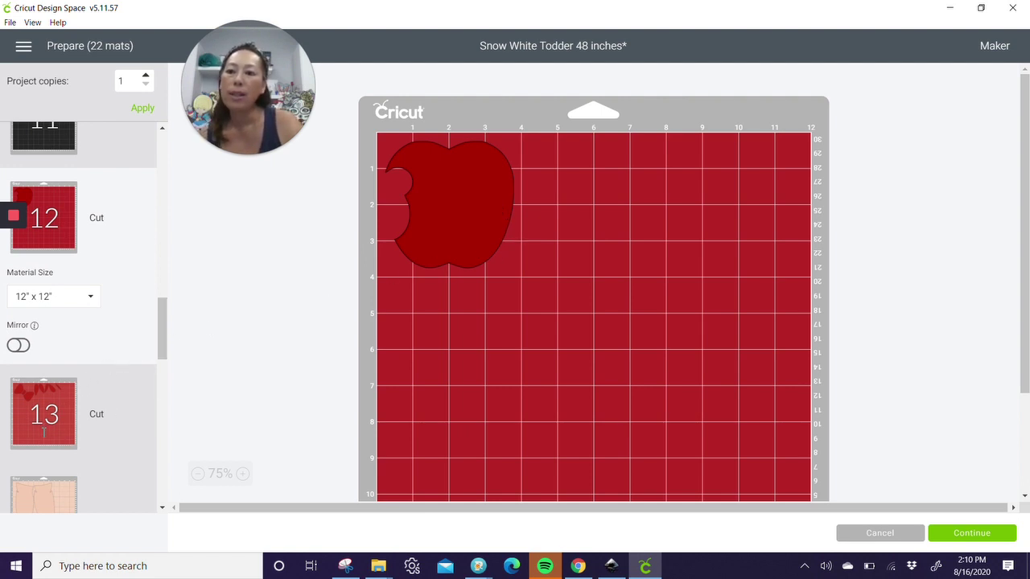
pyautogui.click(466, 220)
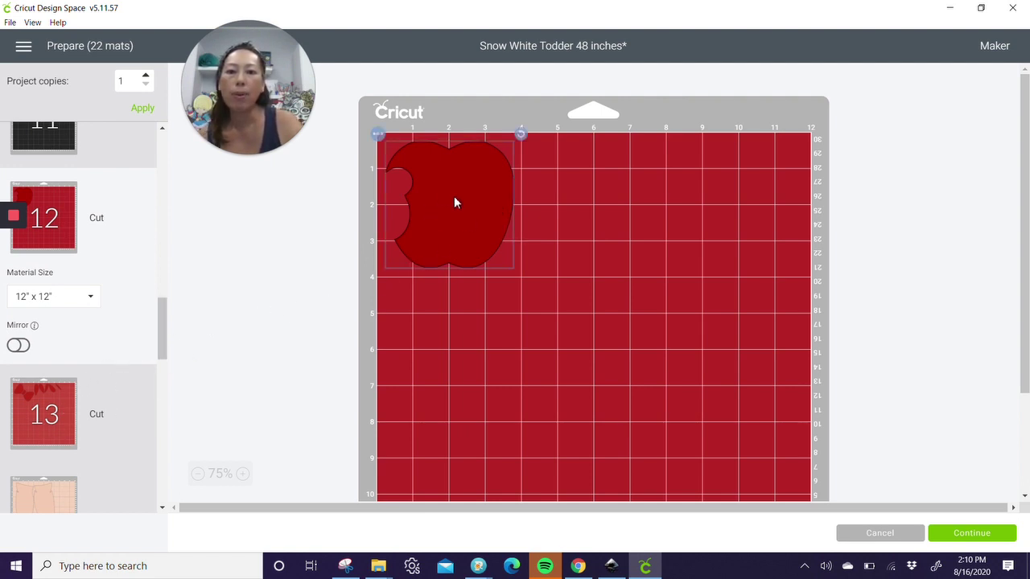
pyautogui.click(379, 135)
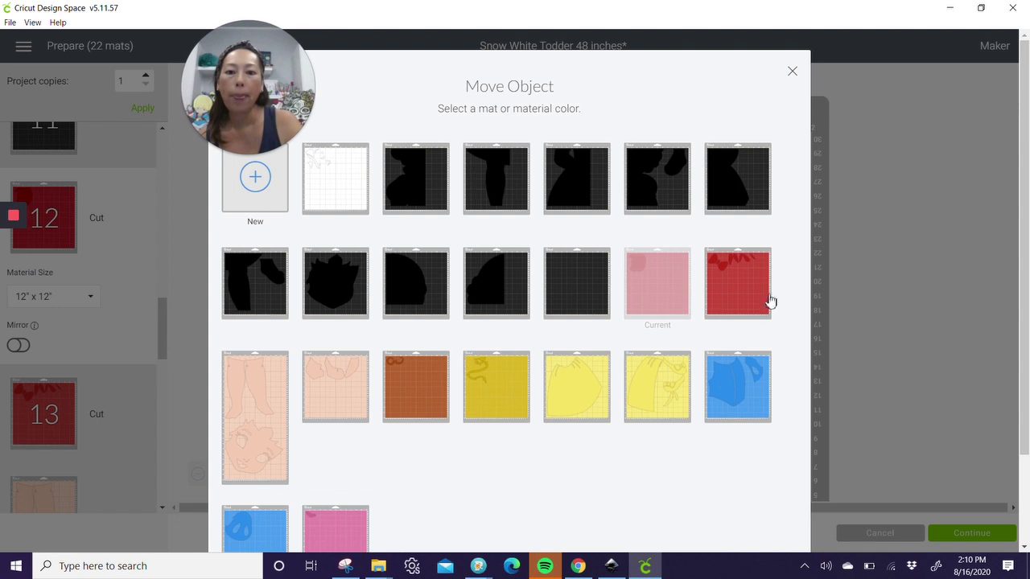
pyautogui.click(753, 287)
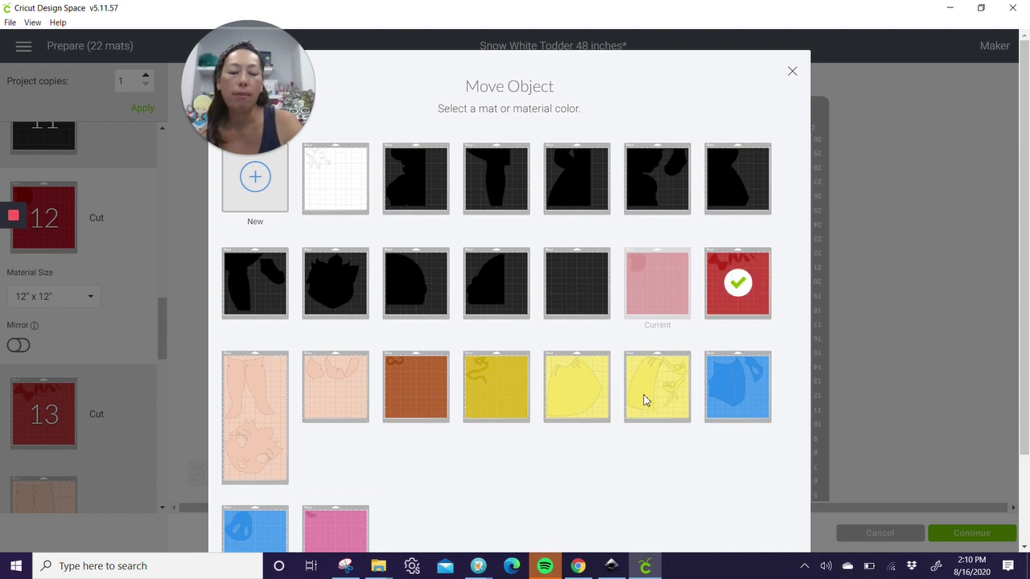
pyautogui.scroll(-2, 636, 393)
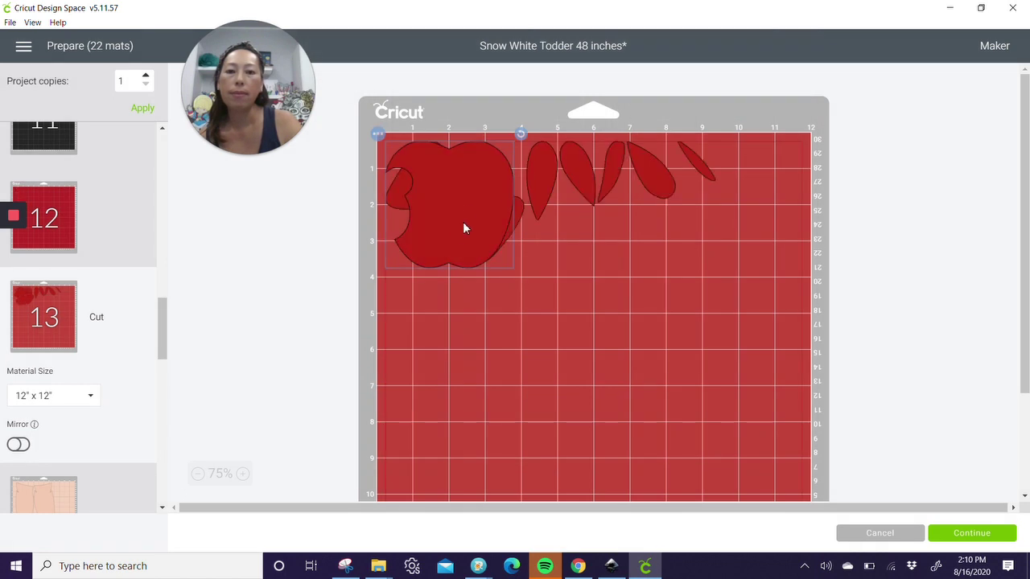
pyautogui.moveTo(519, 229); pyautogui.dragTo(831, 164)
# Step: Cluster the small red pieces along the top edge and slide the apple beside them
pyautogui.click(701, 161)
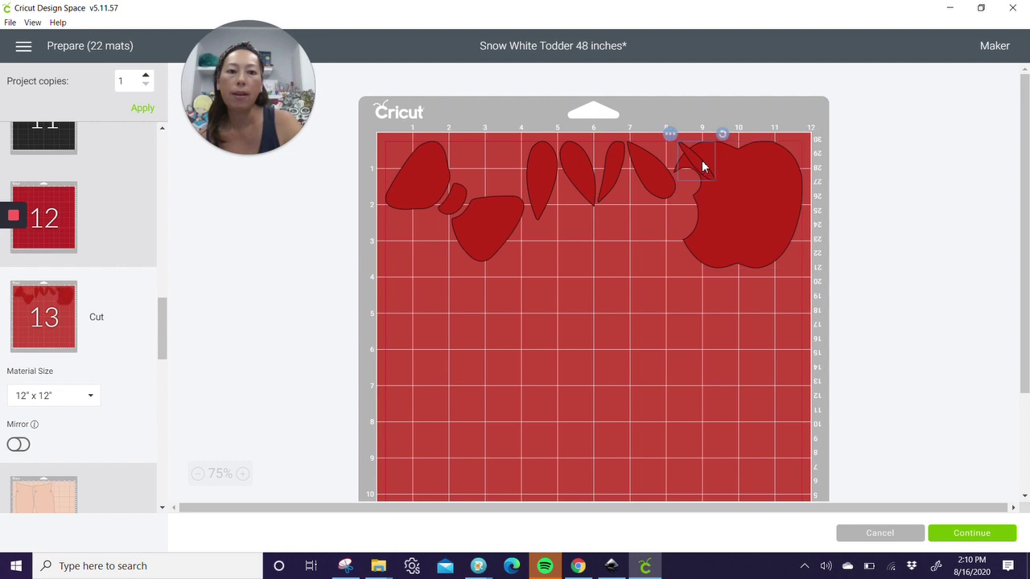
pyautogui.moveTo(701, 161); pyautogui.dragTo(621, 249)
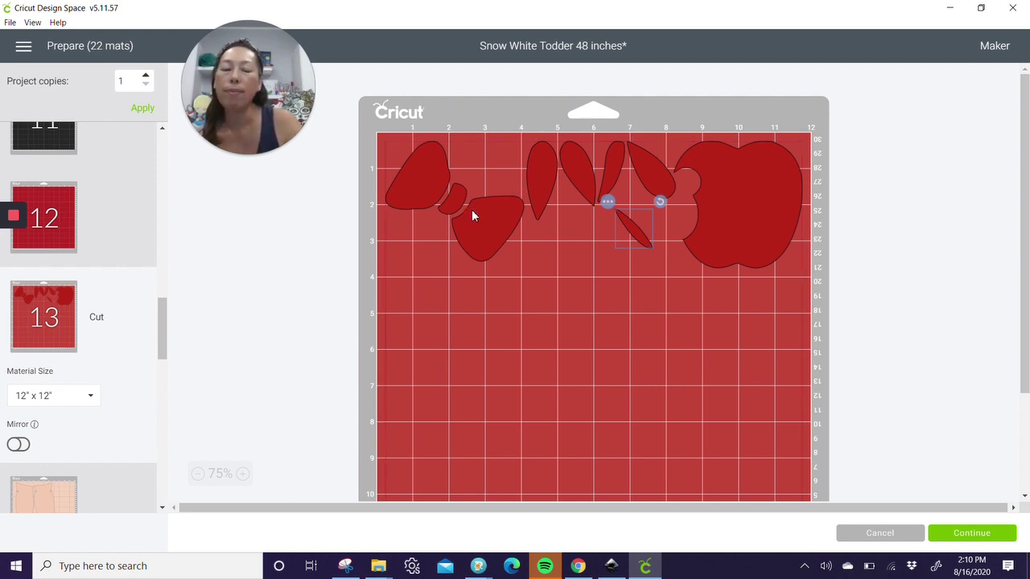
pyautogui.moveTo(545, 177); pyautogui.dragTo(430, 148)
pyautogui.moveTo(481, 188); pyautogui.dragTo(496, 139)
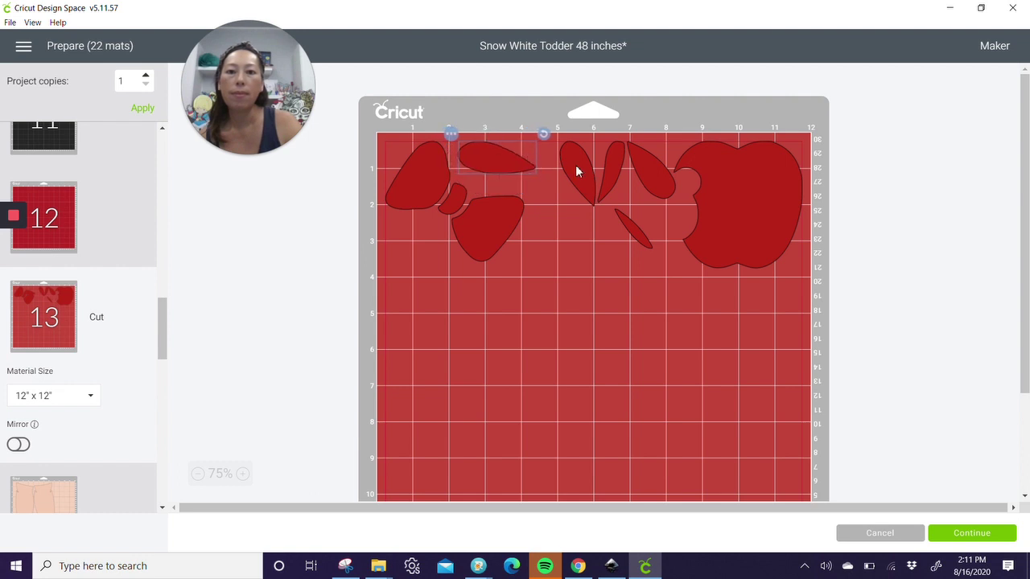
pyautogui.moveTo(569, 167); pyautogui.dragTo(550, 167)
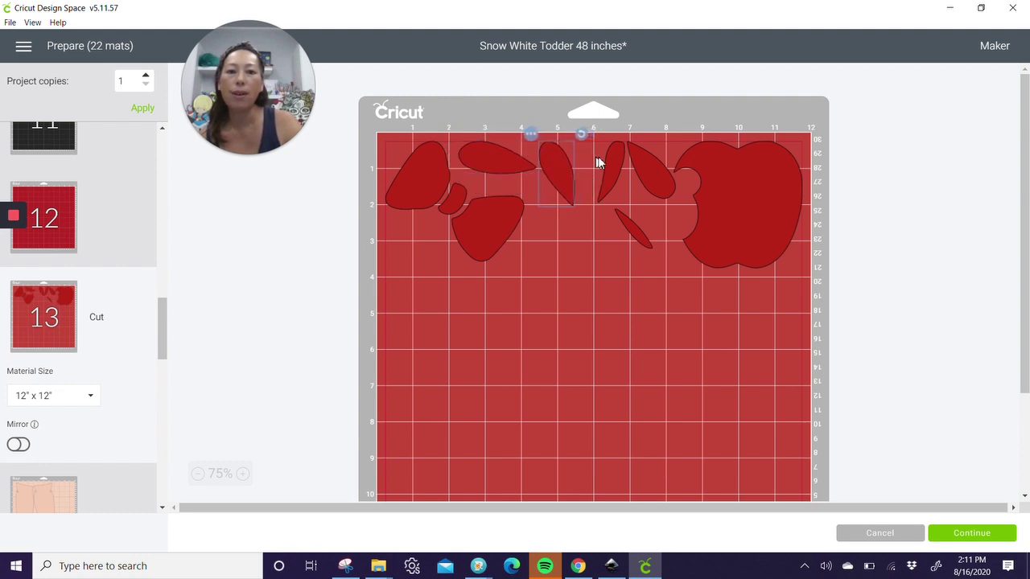
pyautogui.moveTo(612, 155); pyautogui.dragTo(466, 256)
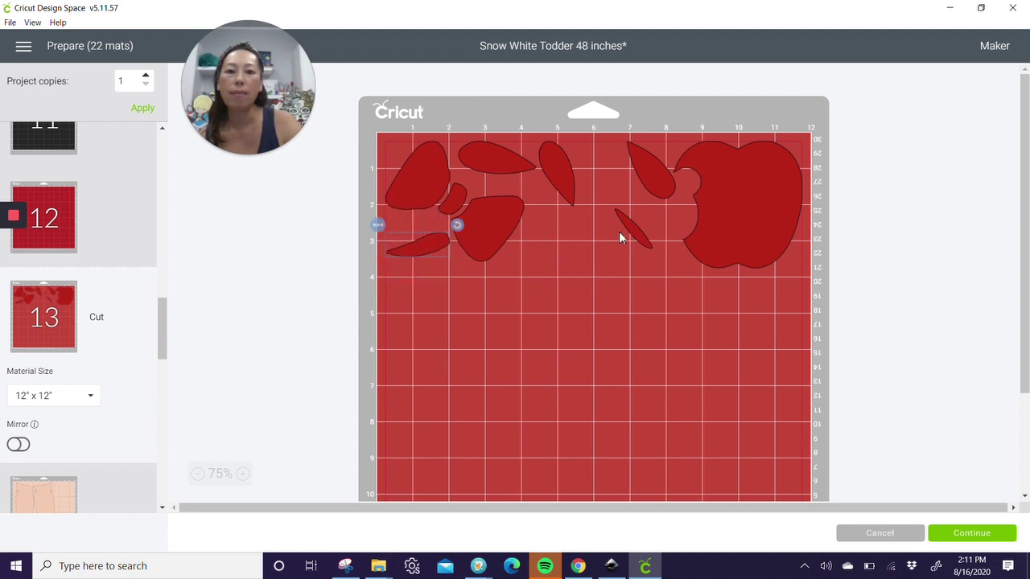
pyautogui.moveTo(641, 236); pyautogui.dragTo(549, 246)
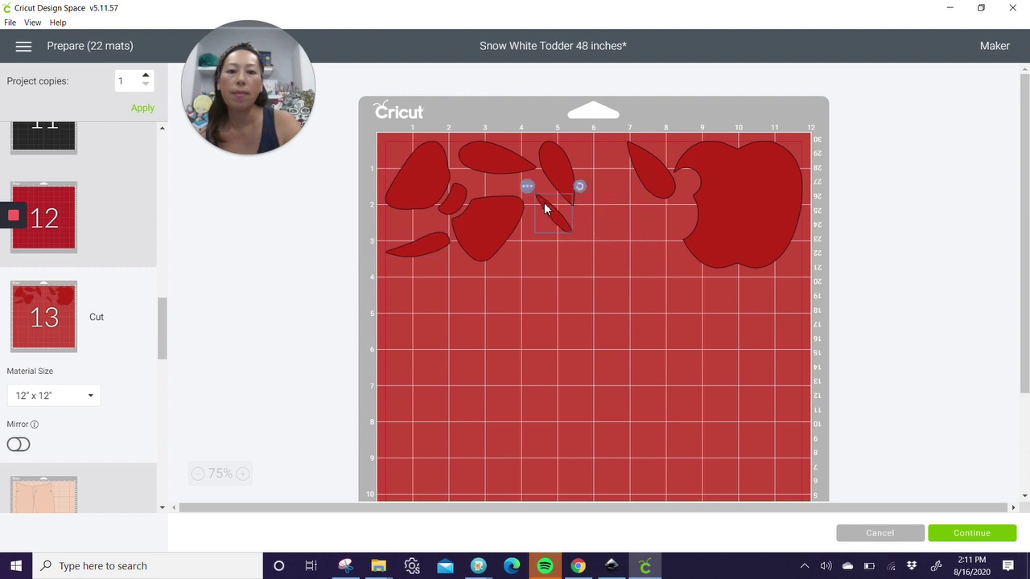
pyautogui.moveTo(544, 208); pyautogui.dragTo(539, 209)
pyautogui.moveTo(647, 173); pyautogui.dragTo(546, 253)
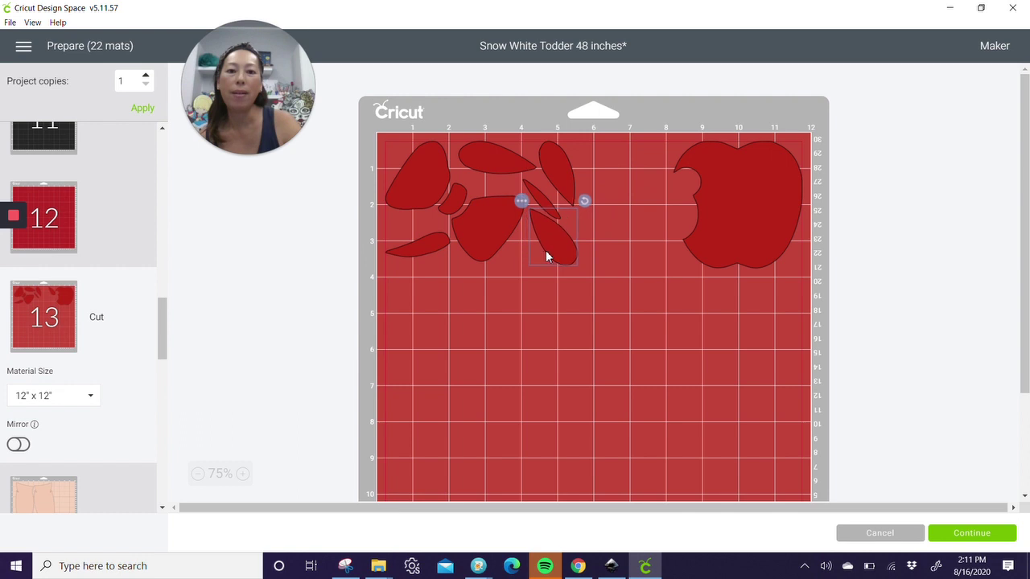
pyautogui.click(761, 188)
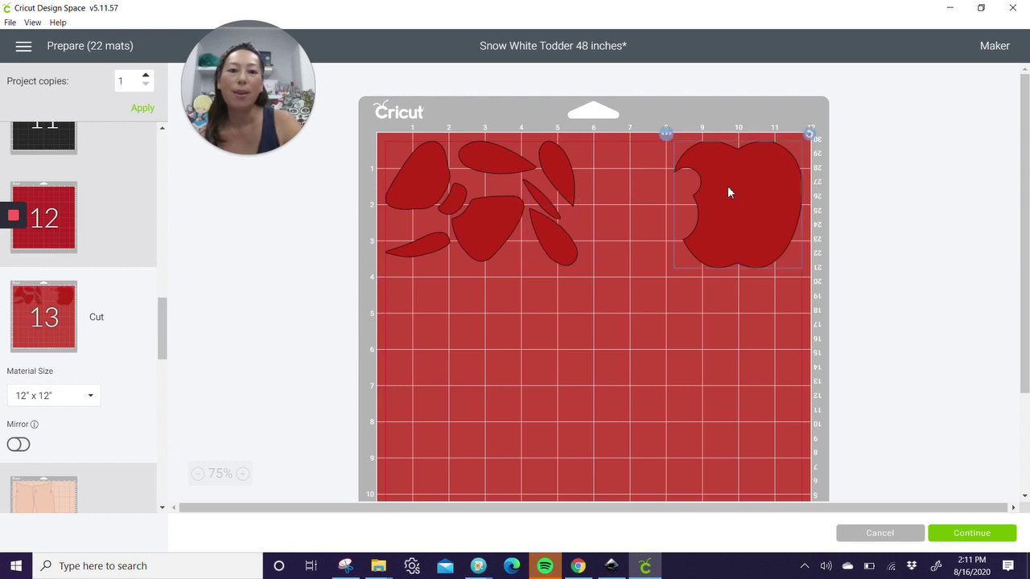
pyautogui.moveTo(727, 186); pyautogui.dragTo(639, 160)
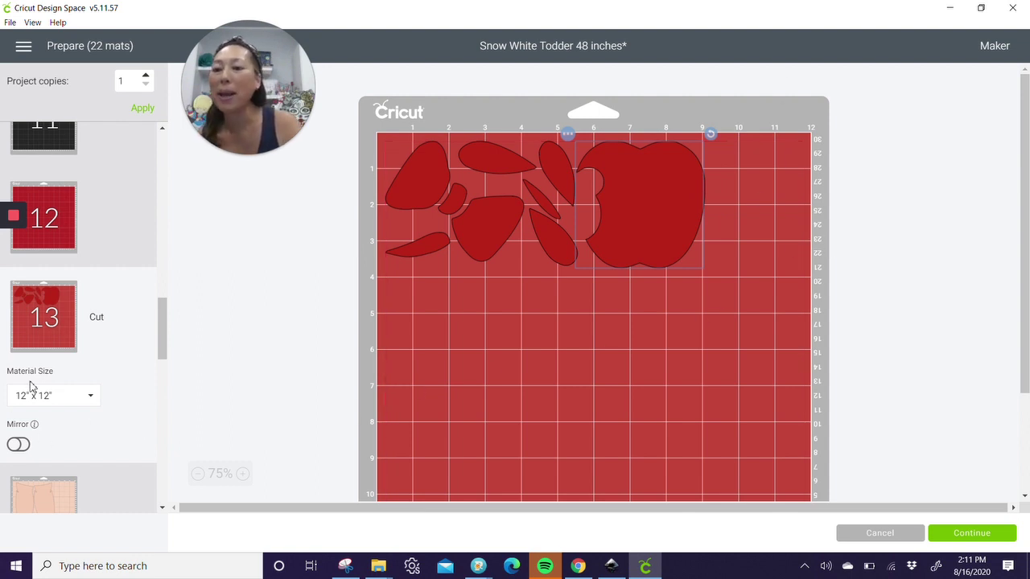
pyautogui.scroll(-3, 56, 338)
# Step: Select the leg pieces on mat 14 and rotate the left leg clockwise
pyautogui.click(59, 402)
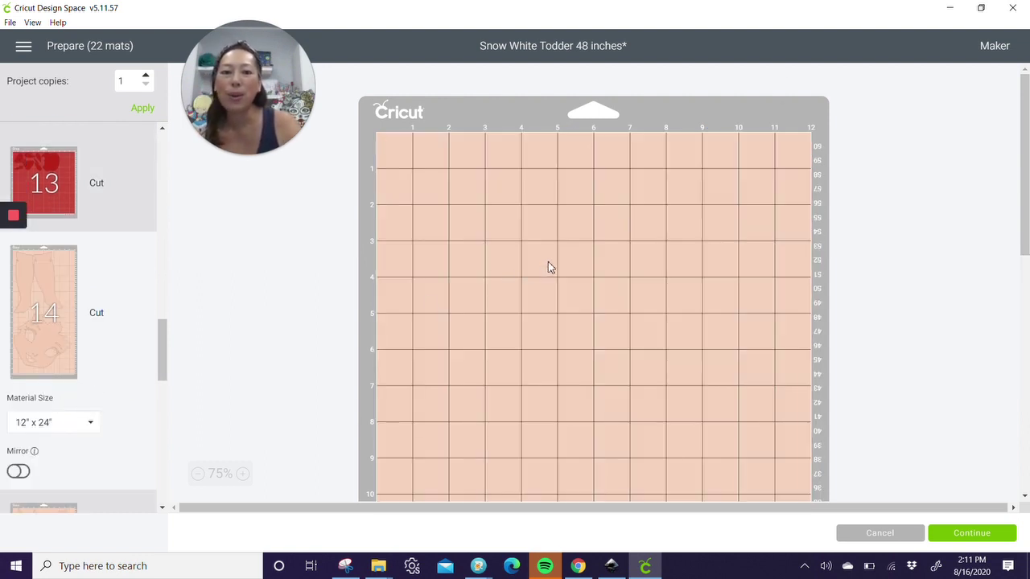
pyautogui.scroll(-3, 548, 267)
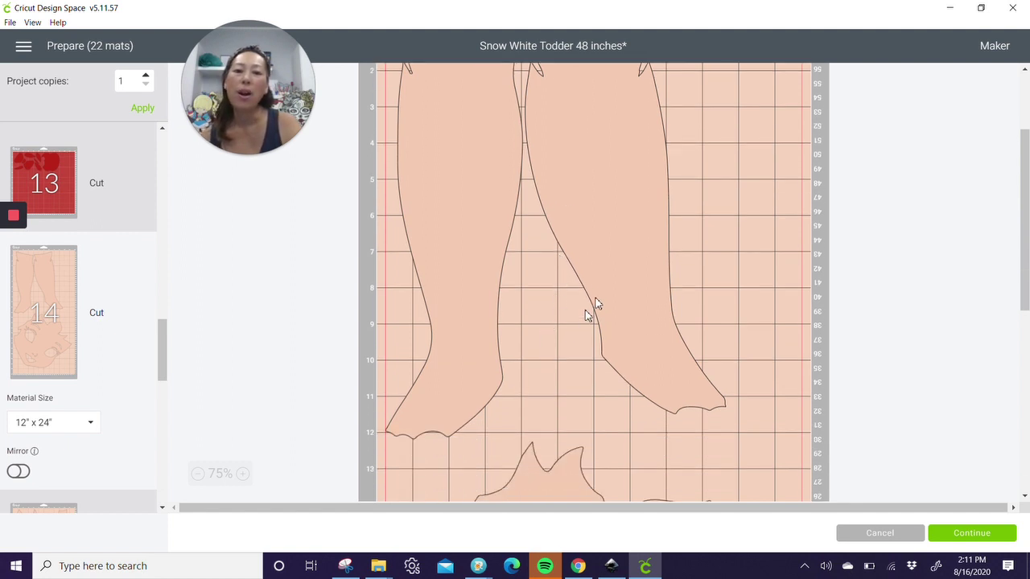
pyautogui.scroll(4, 626, 285)
pyautogui.click(770, 227)
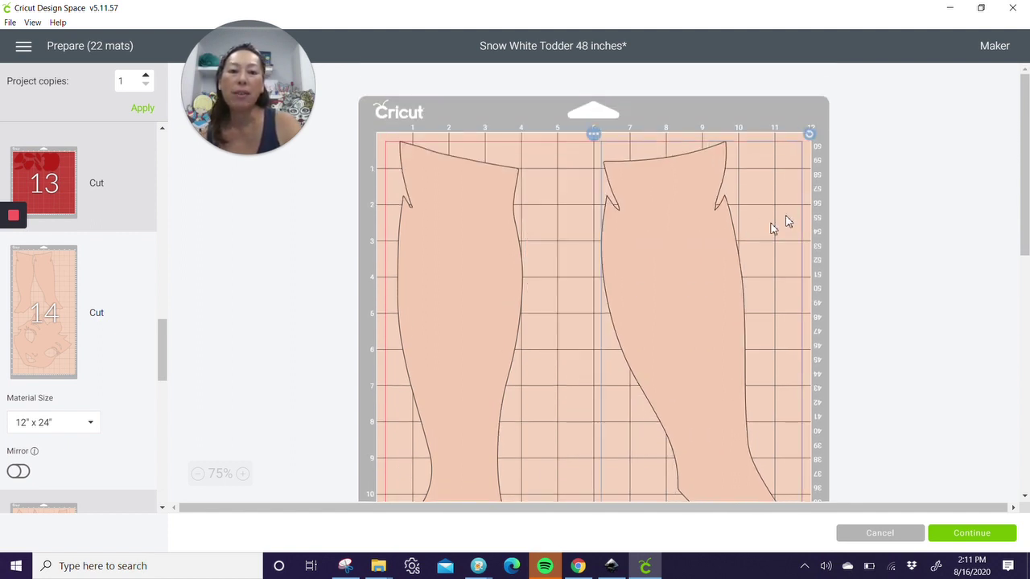
pyautogui.scroll(-3, 507, 300)
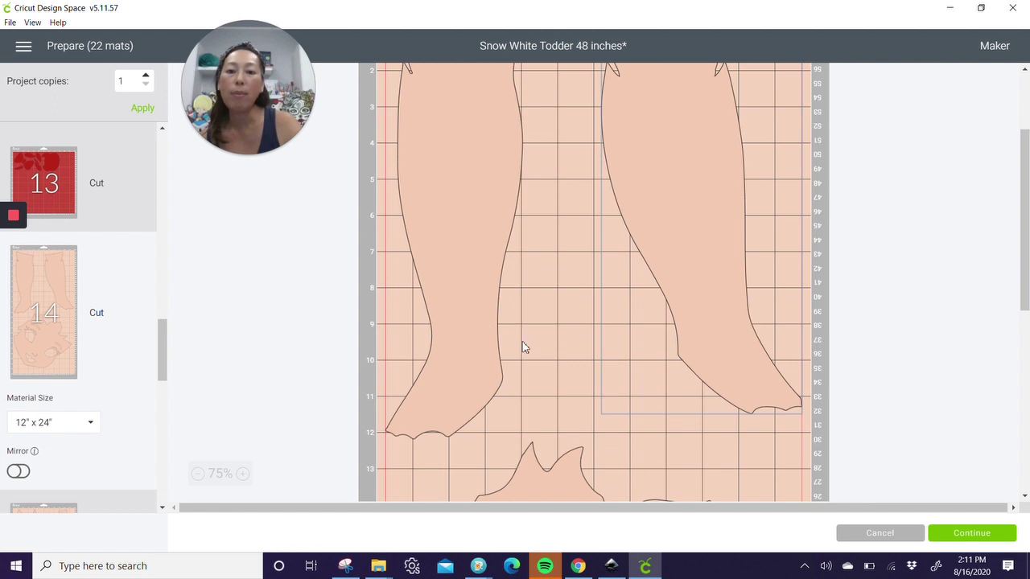
pyautogui.moveTo(536, 358); pyautogui.dragTo(585, 319)
pyautogui.scroll(4, 588, 287)
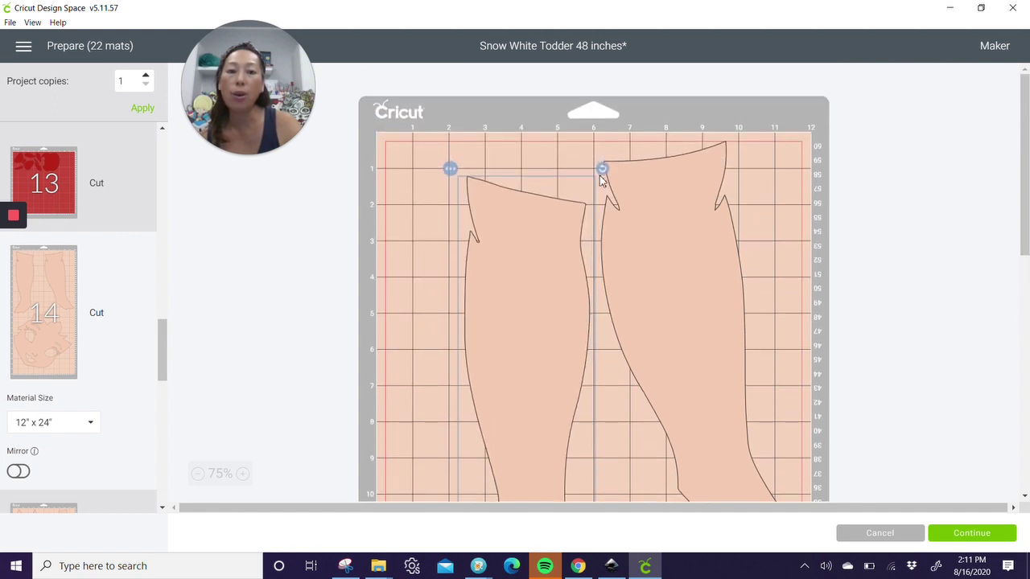
pyautogui.moveTo(601, 169); pyautogui.dragTo(506, 156)
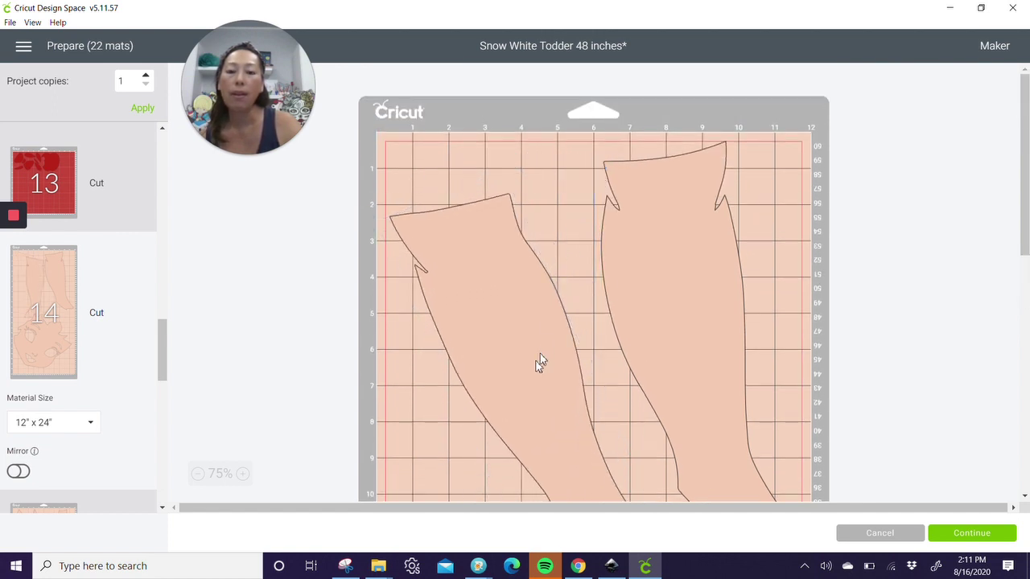
pyautogui.click(537, 355)
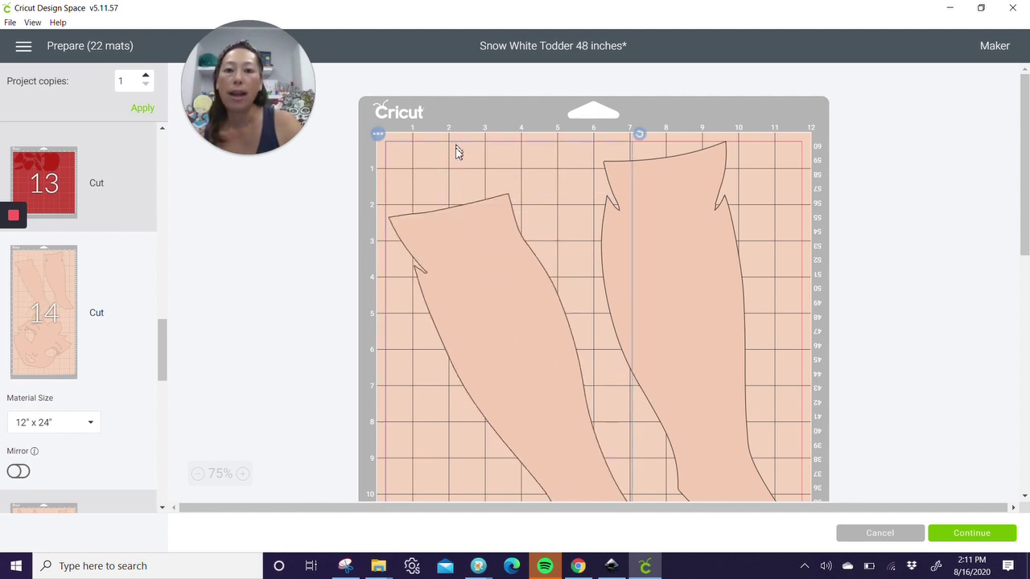
# Step: Scroll through mat 14 to review the leg and face pieces
pyautogui.scroll(-5, 463, 248)
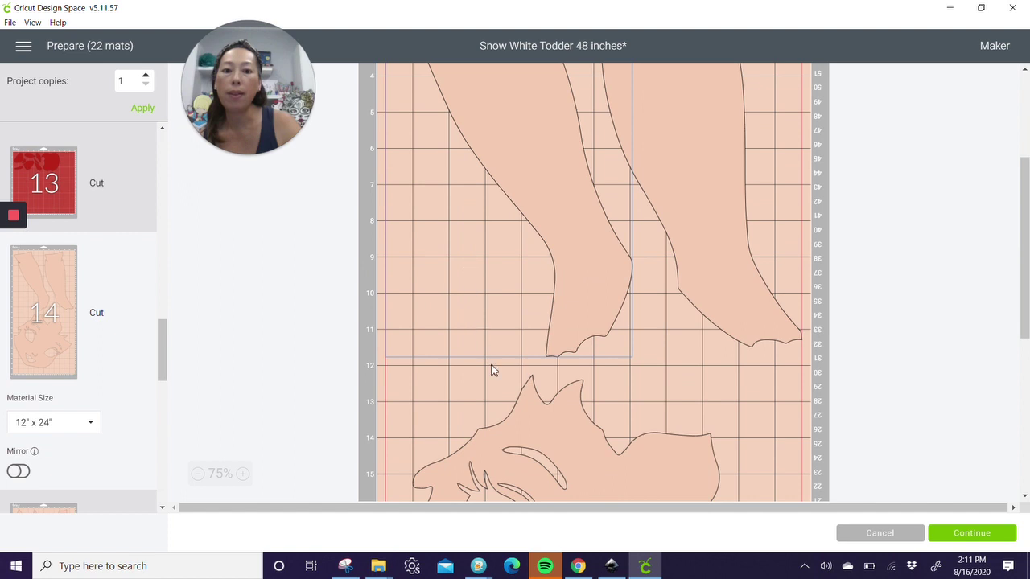
pyautogui.scroll(5, 555, 322)
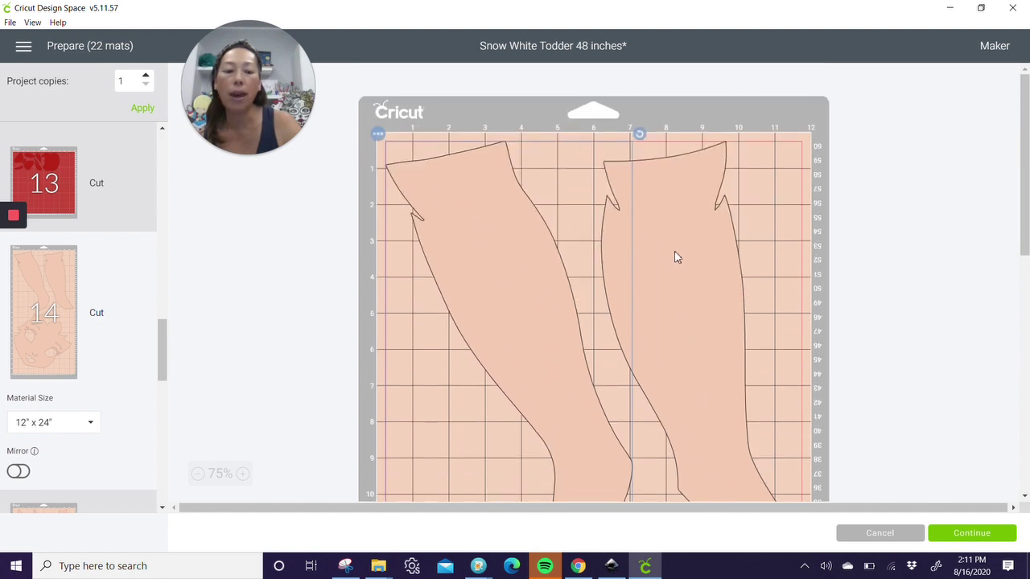
pyautogui.scroll(-6, 678, 255)
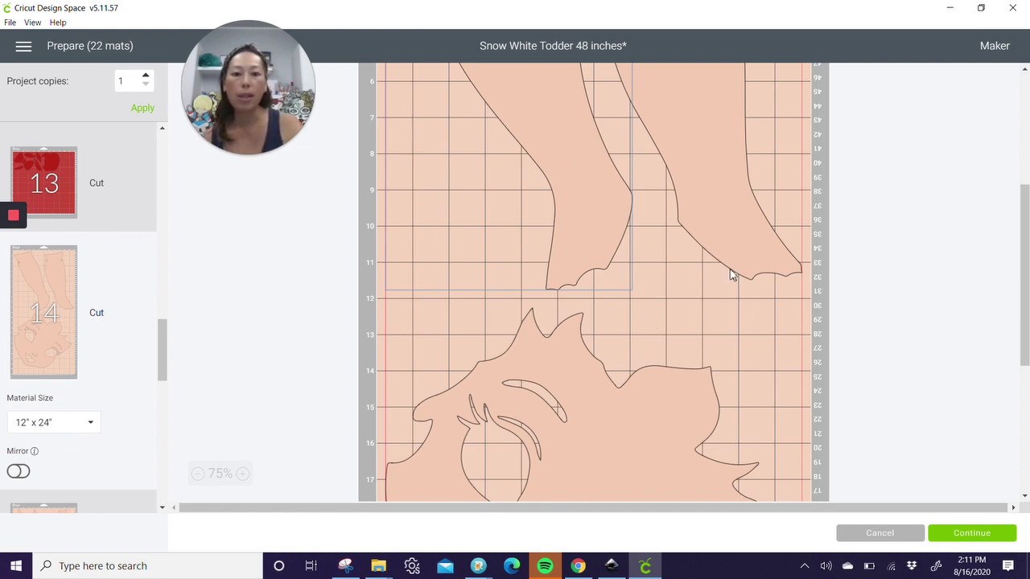
pyautogui.scroll(-8, 741, 272)
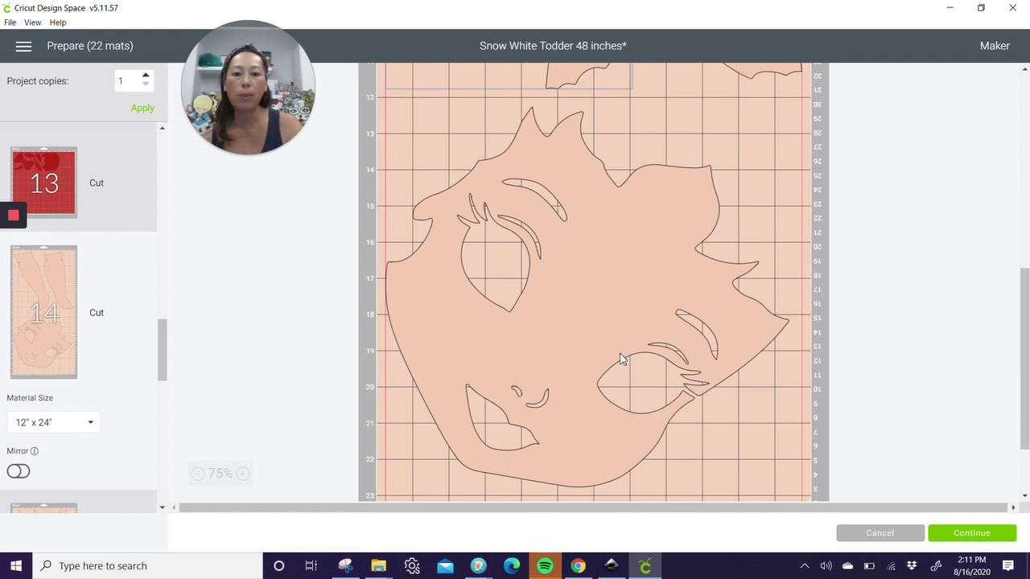
pyautogui.scroll(5, 631, 355)
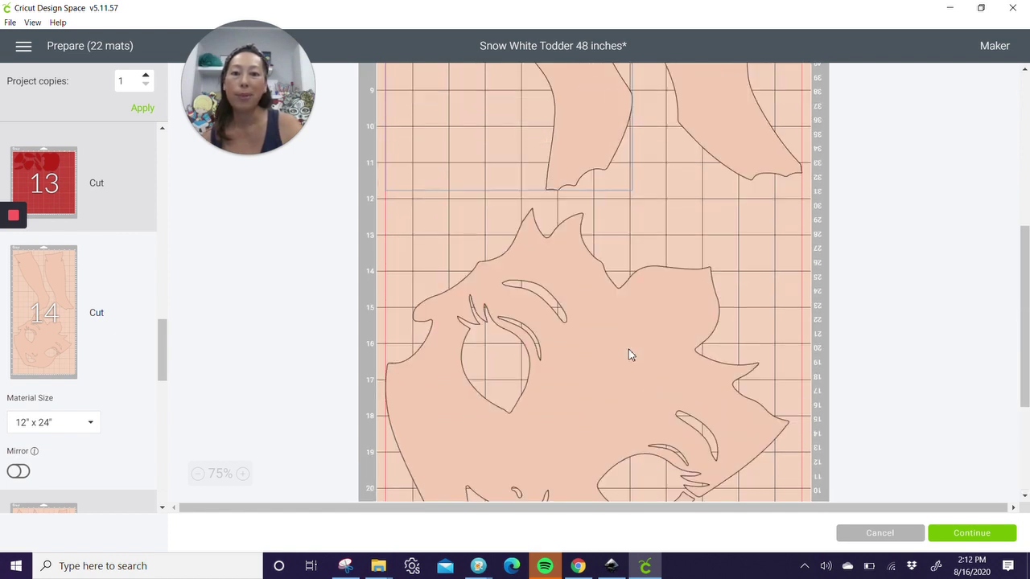
pyautogui.scroll(-2, 124, 396)
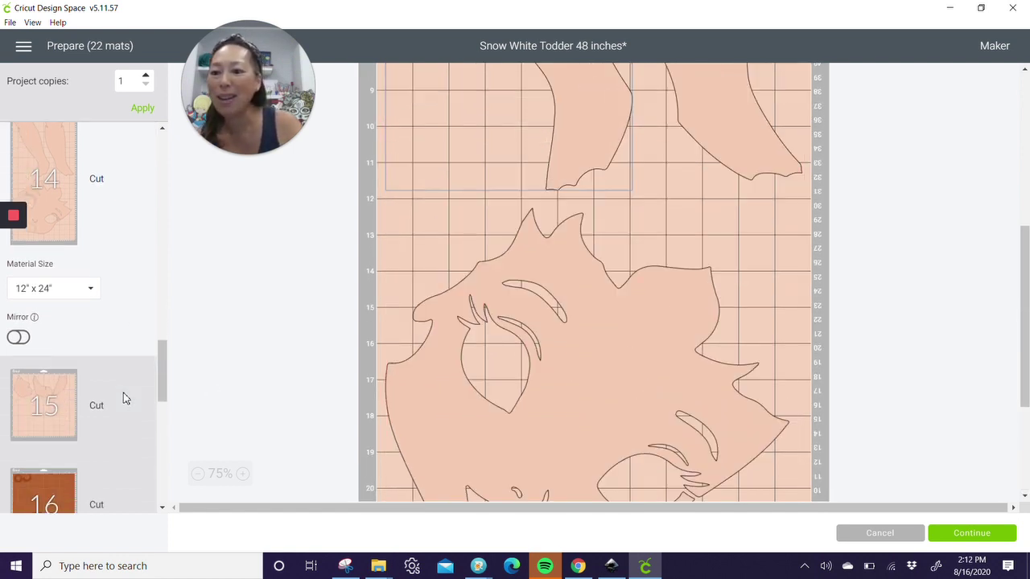
# Step: Move the left piece from mat 15 onto the 12x24 peach mat, beside the left leg
pyautogui.click(49, 395)
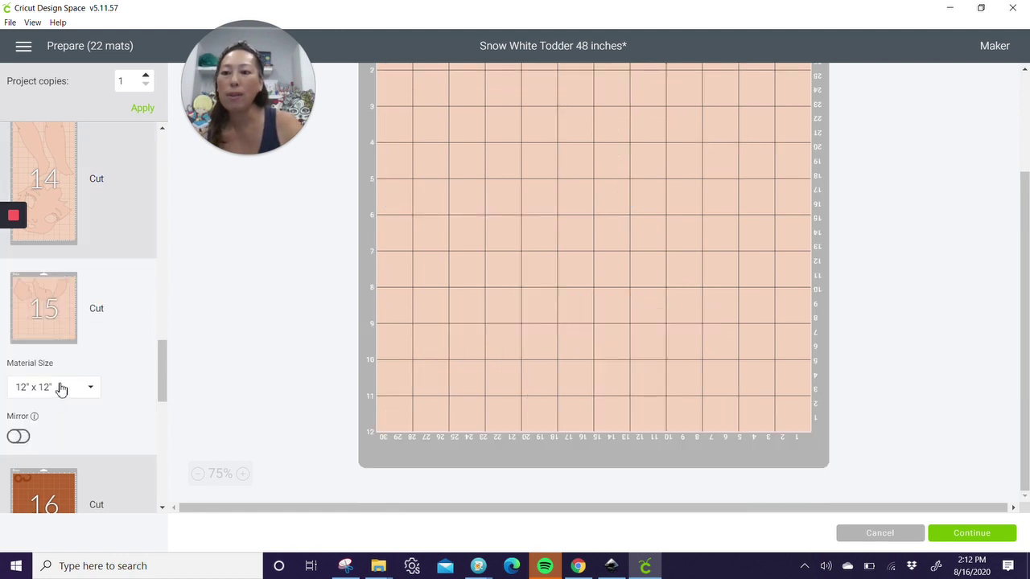
pyautogui.scroll(8, 448, 243)
pyautogui.click(457, 229)
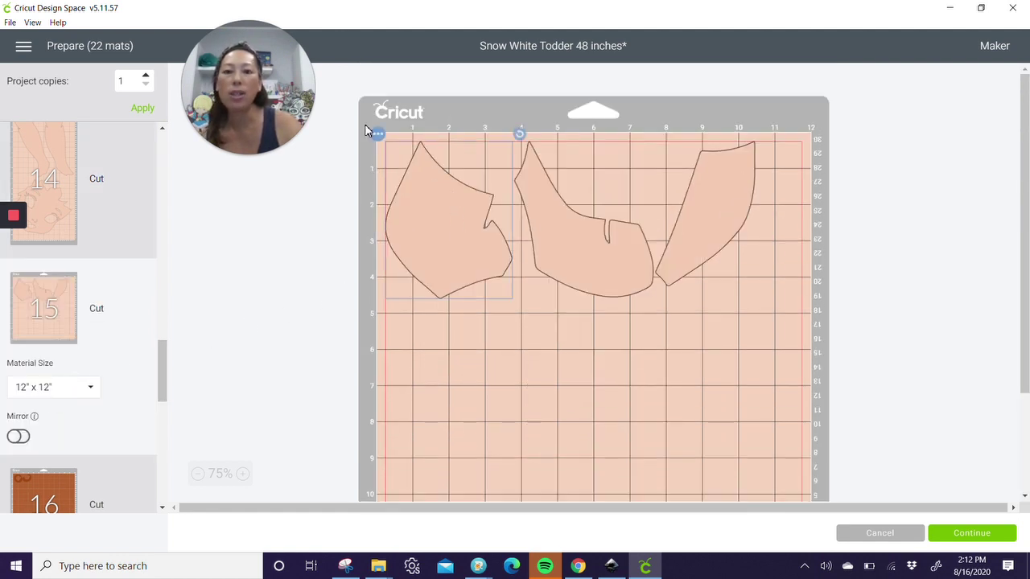
pyautogui.click(377, 136)
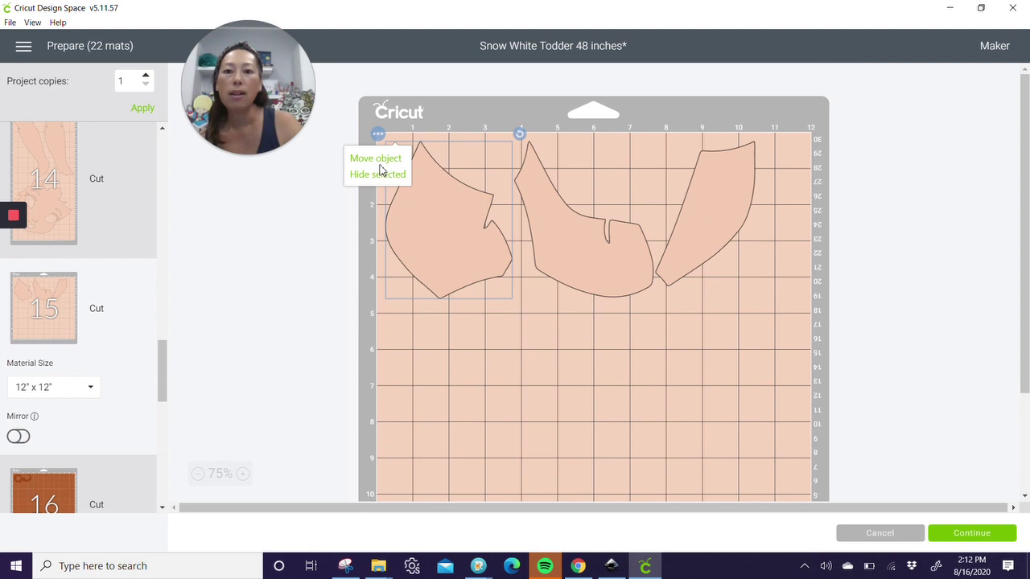
pyautogui.click(383, 164)
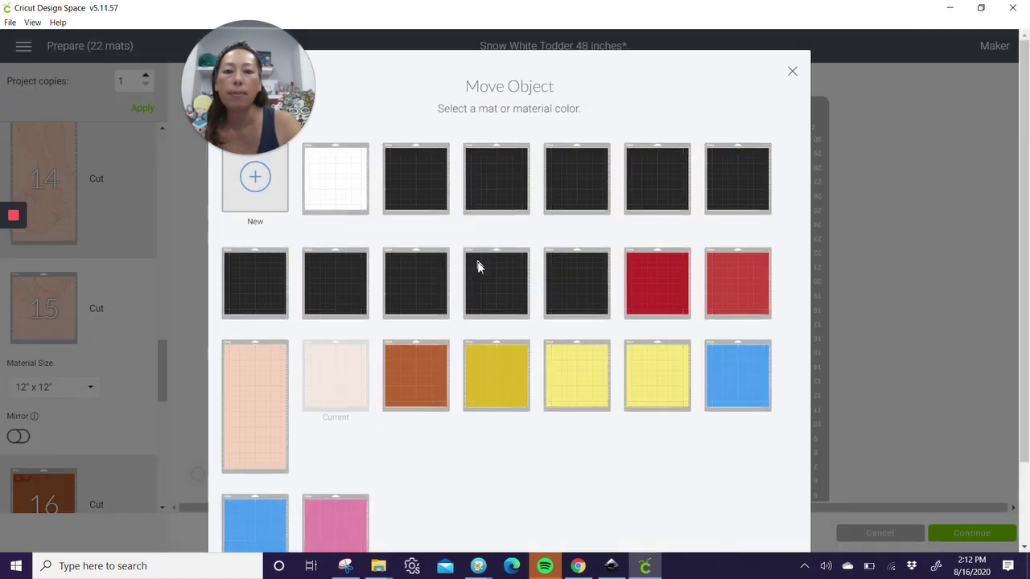
pyautogui.click(270, 387)
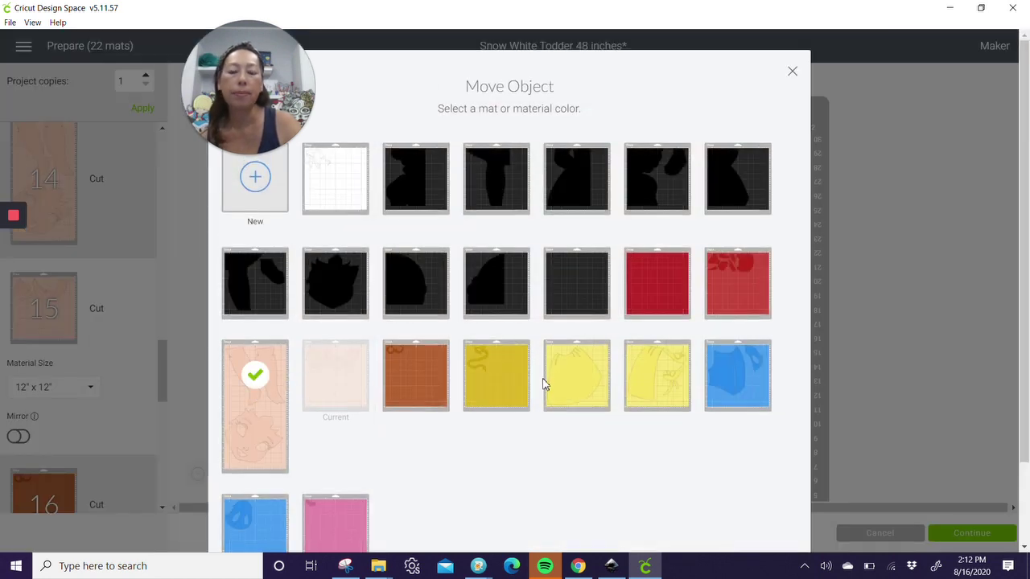
pyautogui.scroll(-2, 683, 427)
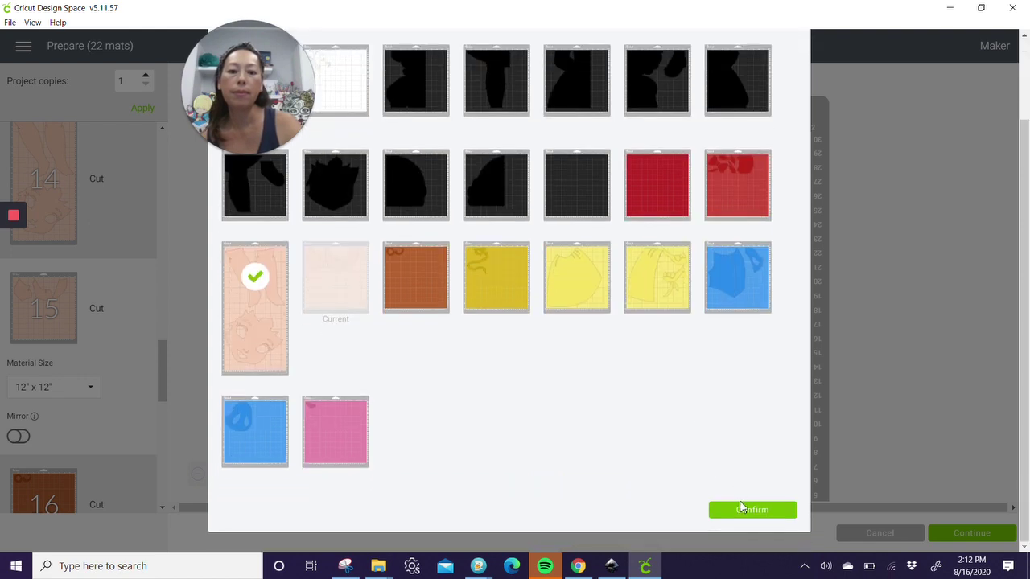
pyautogui.click(741, 515)
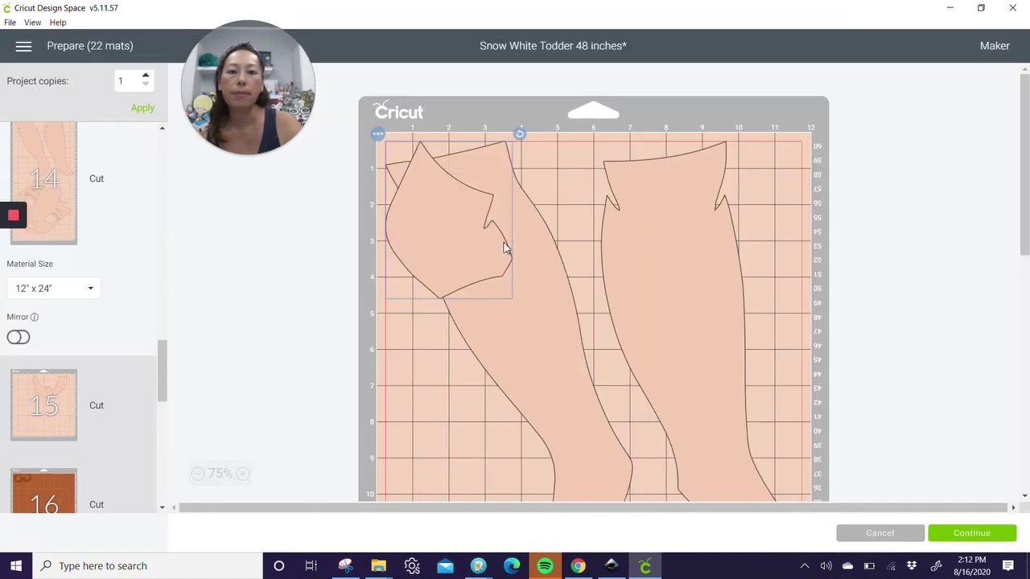
pyautogui.moveTo(437, 283); pyautogui.dragTo(411, 475)
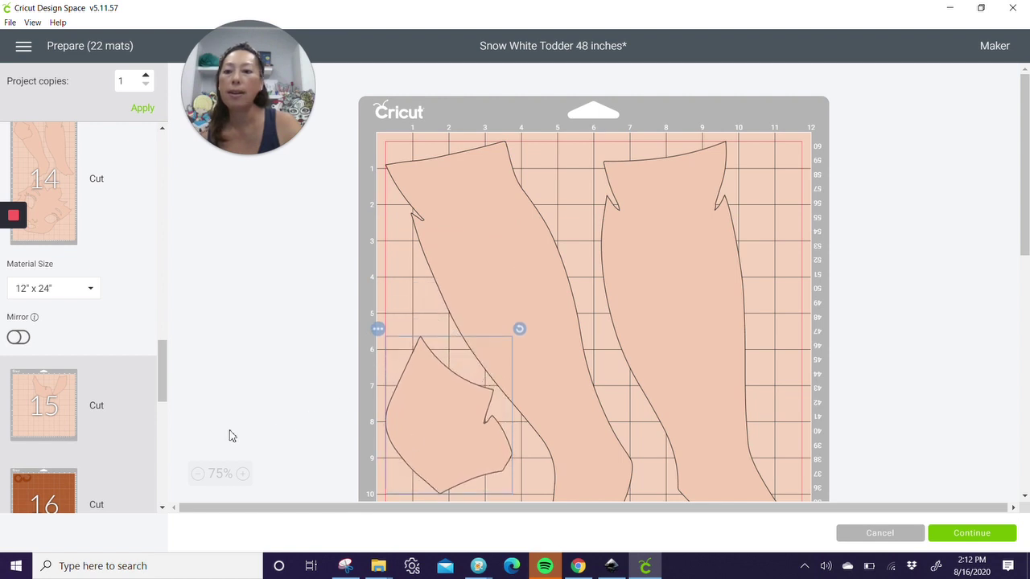
# Step: Move the next mat-15 piece onto the 12x24 peach mat as well
pyautogui.click(44, 405)
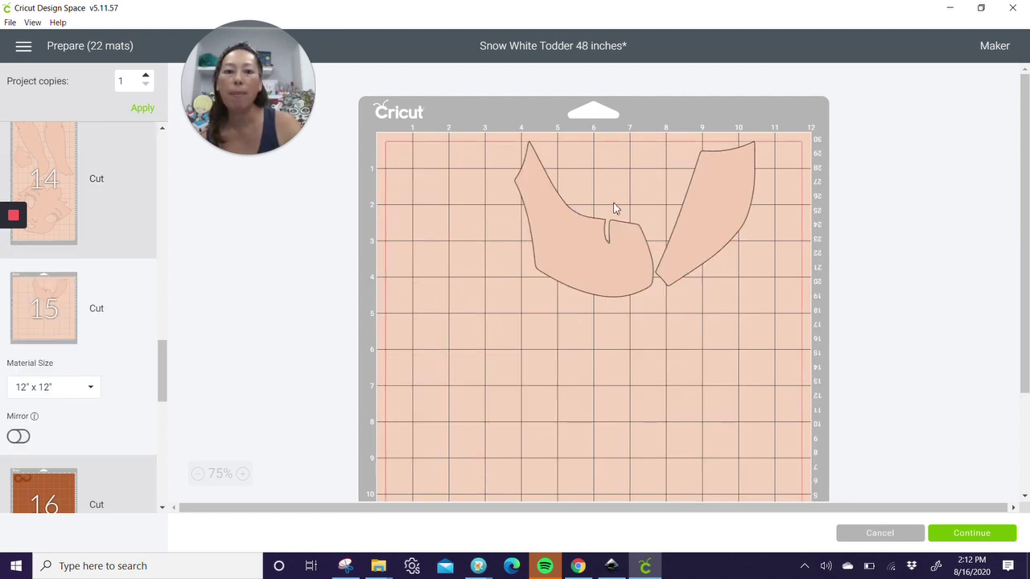
pyautogui.click(542, 245)
pyautogui.click(506, 134)
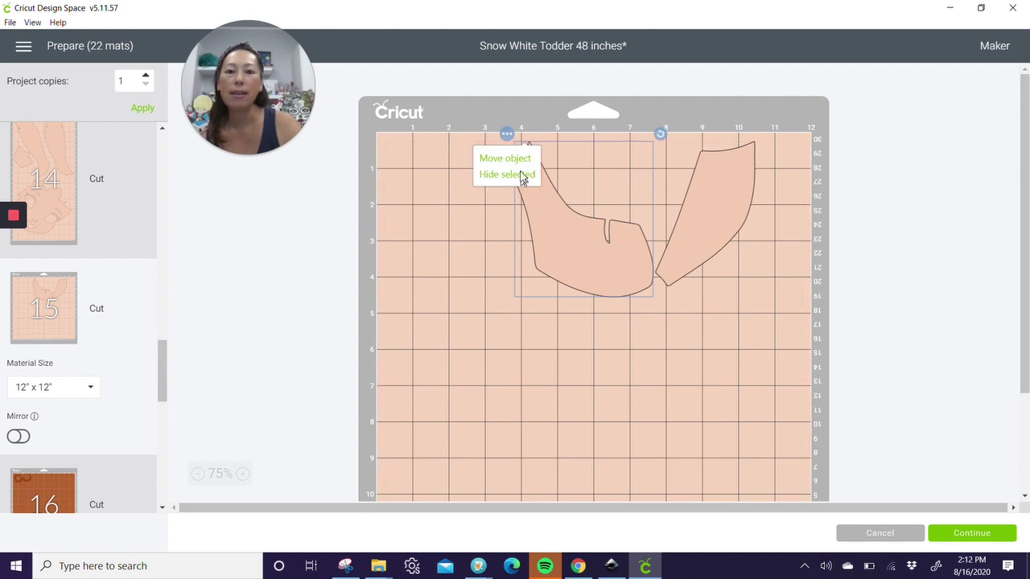
pyautogui.click(504, 157)
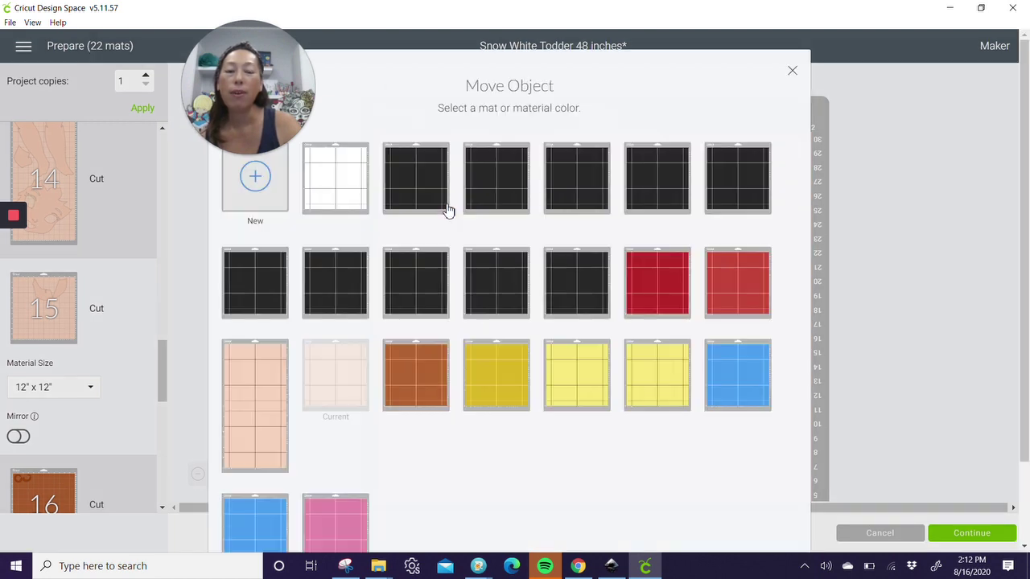
pyautogui.click(284, 429)
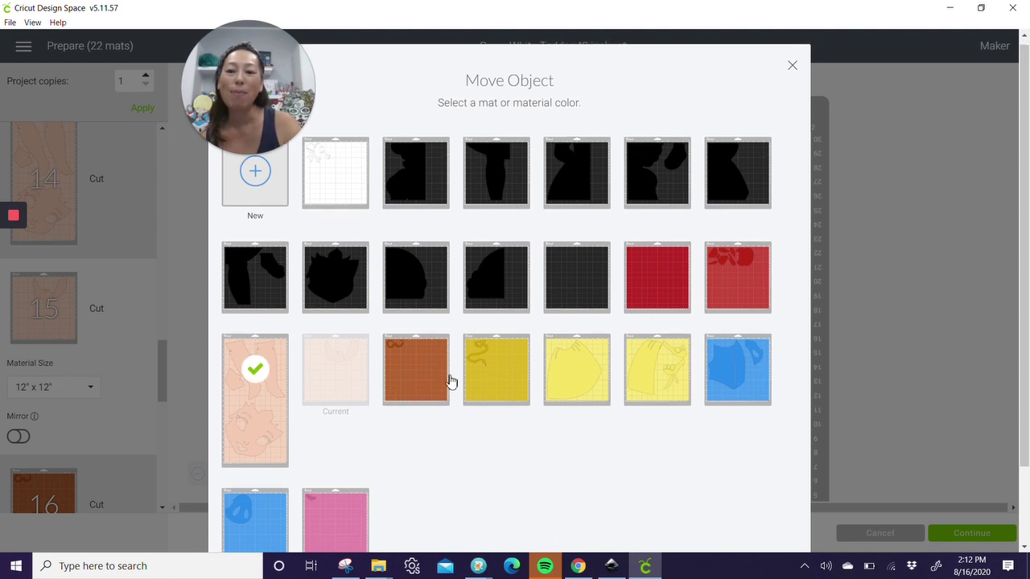
pyautogui.scroll(-2, 537, 397)
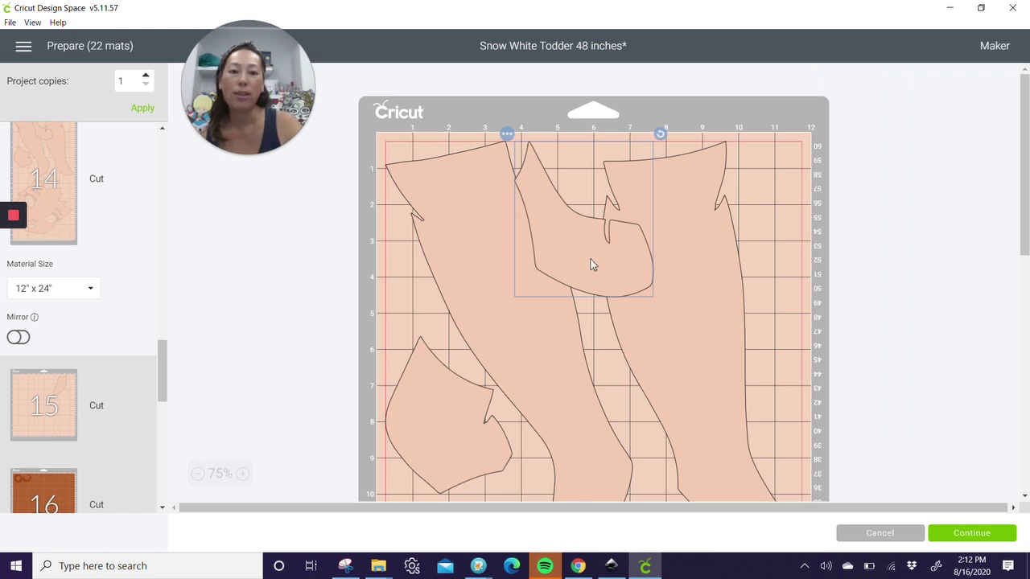
pyautogui.moveTo(592, 264); pyautogui.dragTo(480, 416)
# Step: Drag the moved piece to the mat's bottom-right and rotate it about 90° beside the face
pyautogui.scroll(-3, 480, 387)
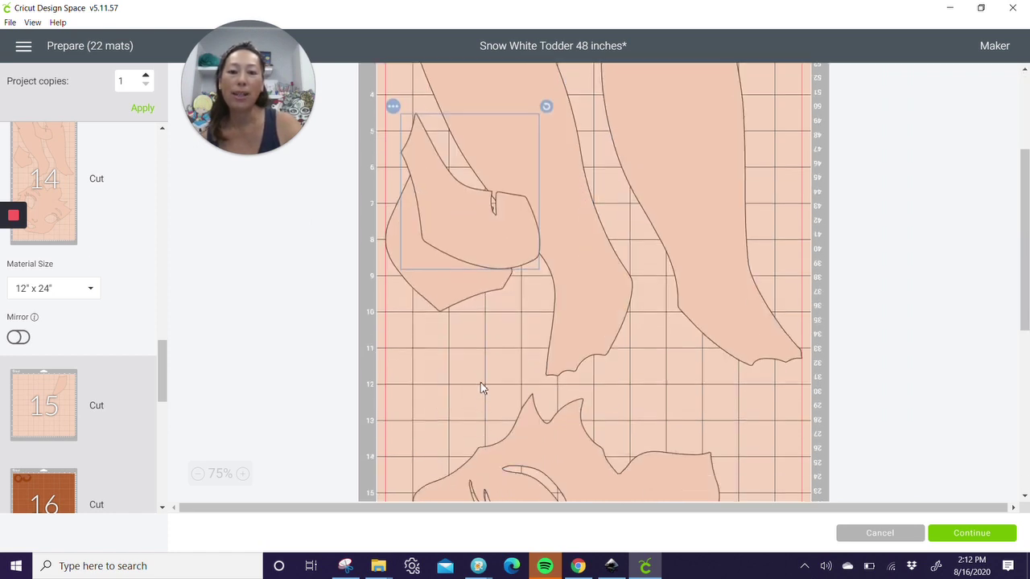
pyautogui.moveTo(489, 274); pyautogui.dragTo(701, 410)
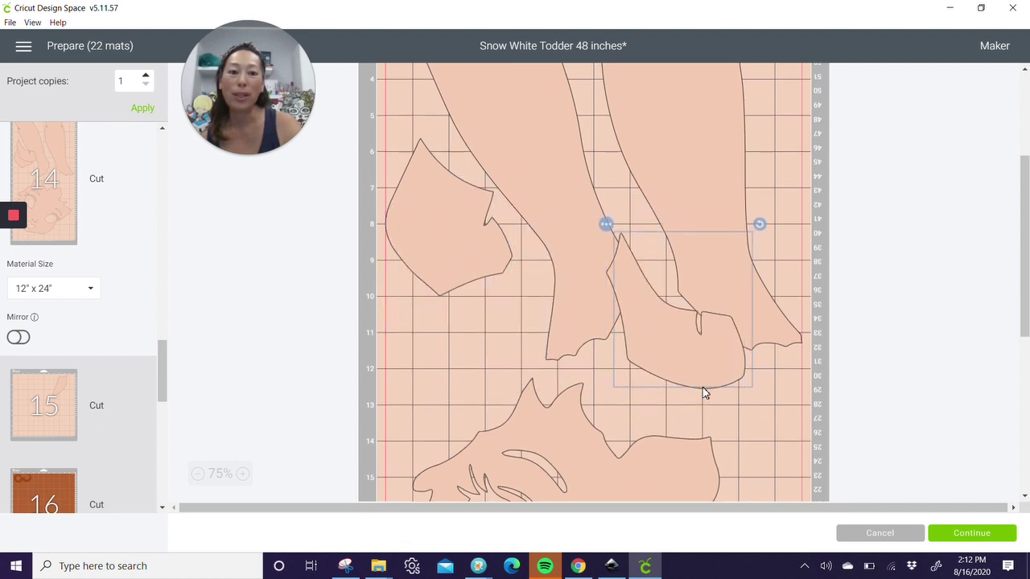
pyautogui.scroll(2, 702, 388)
pyautogui.scroll(-1, 702, 388)
pyautogui.scroll(-3, 702, 387)
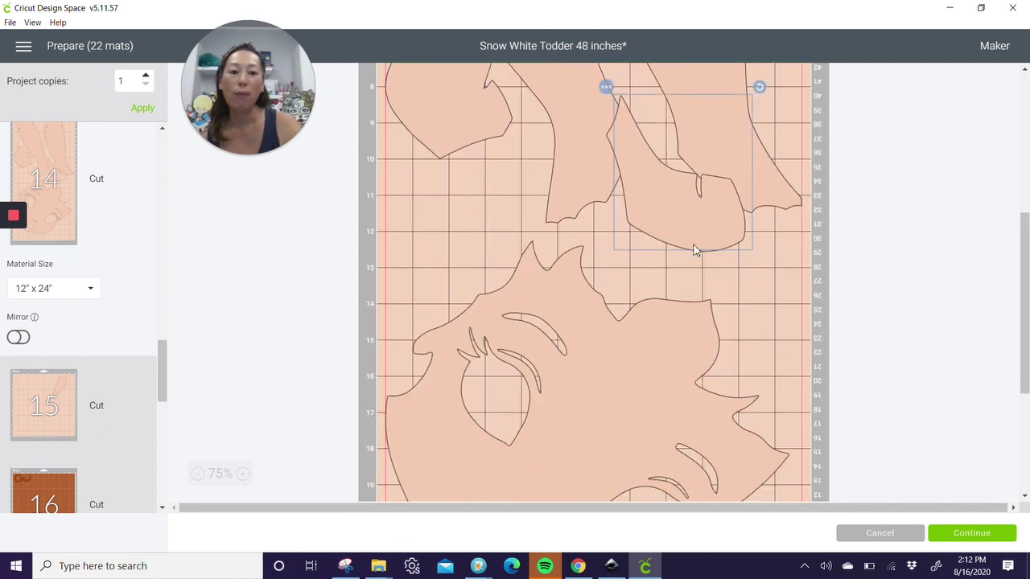
pyautogui.moveTo(697, 248); pyautogui.dragTo(728, 378)
pyautogui.scroll(-4, 728, 378)
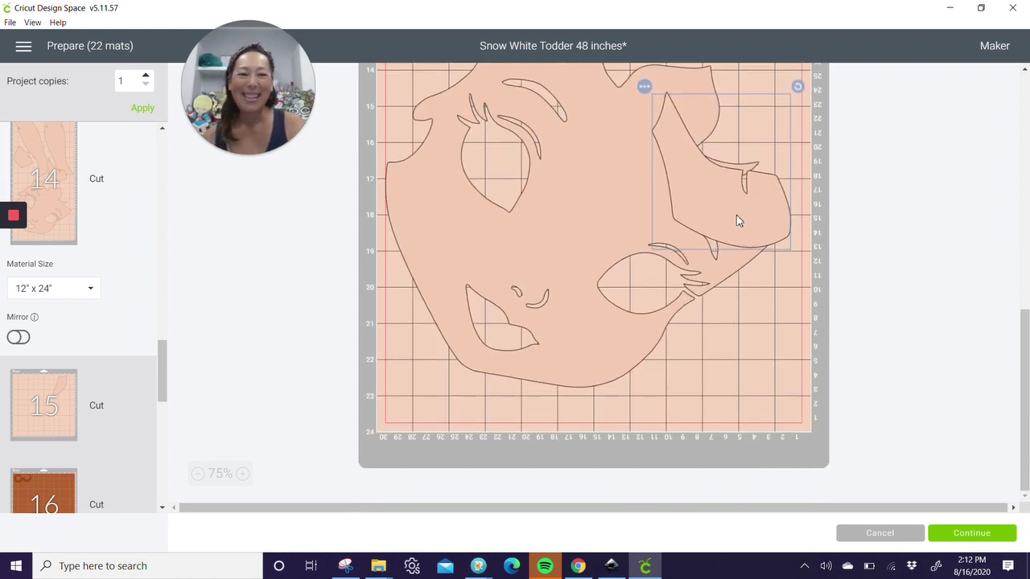
pyautogui.moveTo(742, 286); pyautogui.dragTo(781, 437)
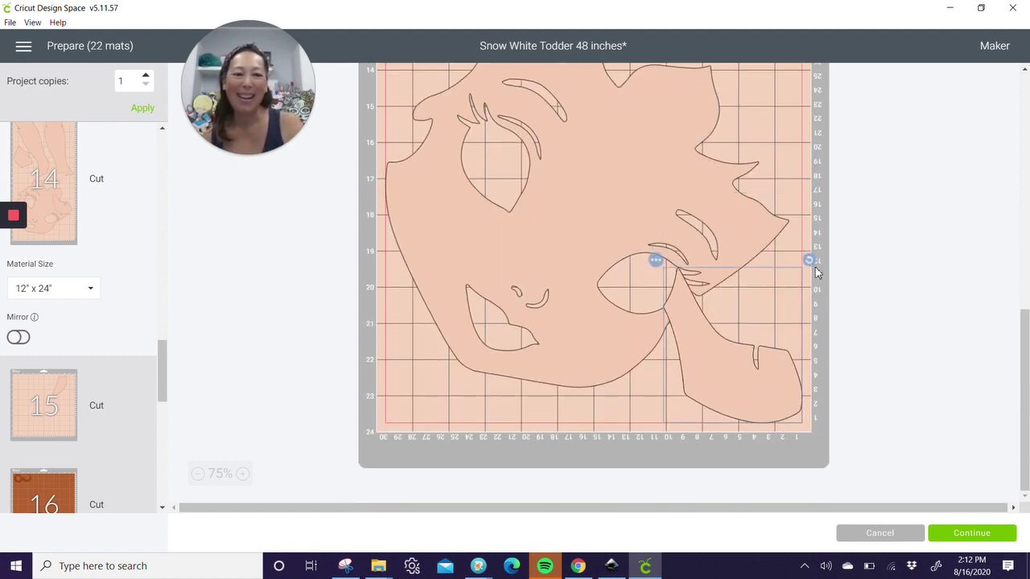
pyautogui.moveTo(811, 246); pyautogui.dragTo(682, 302)
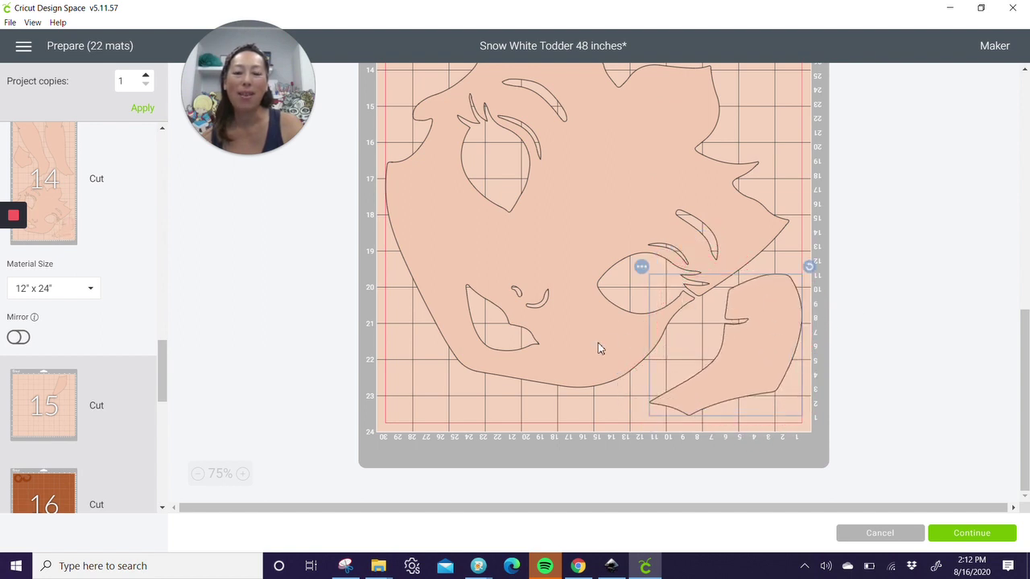
# Step: Nudge the right leg piece slightly left
pyautogui.scroll(1, 765, 213)
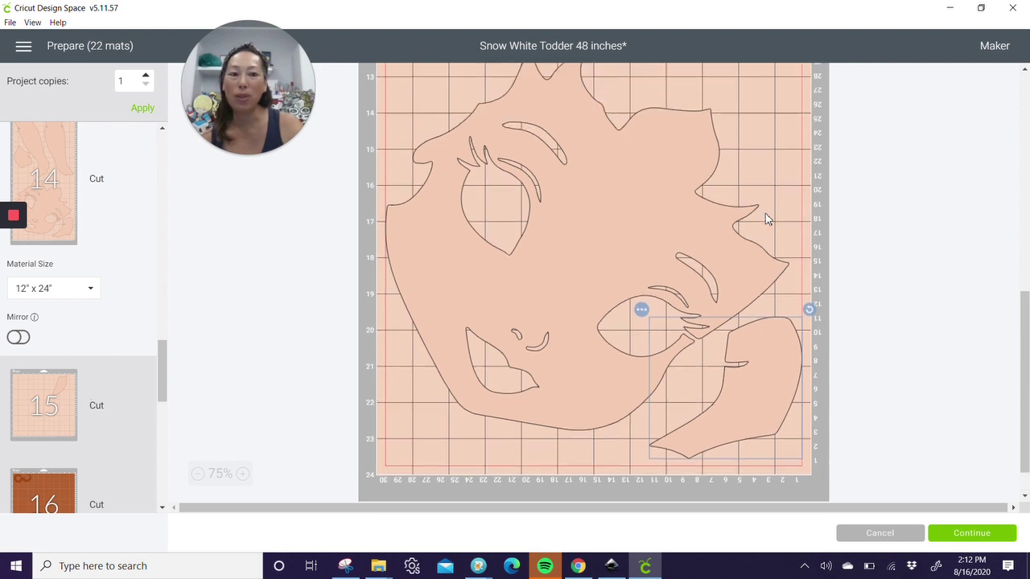
pyautogui.scroll(10, 765, 213)
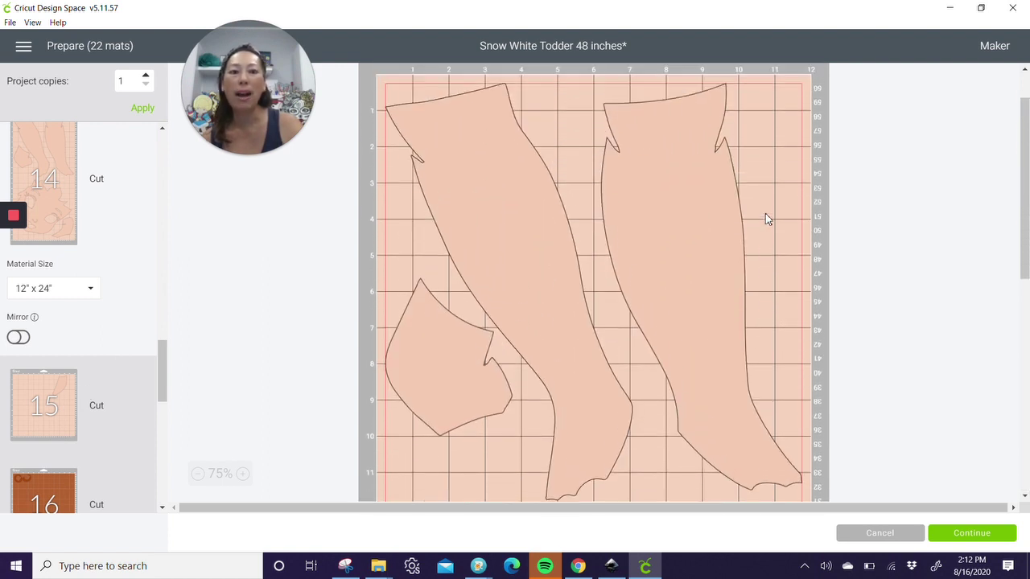
pyautogui.scroll(1, 765, 213)
pyautogui.click(666, 185)
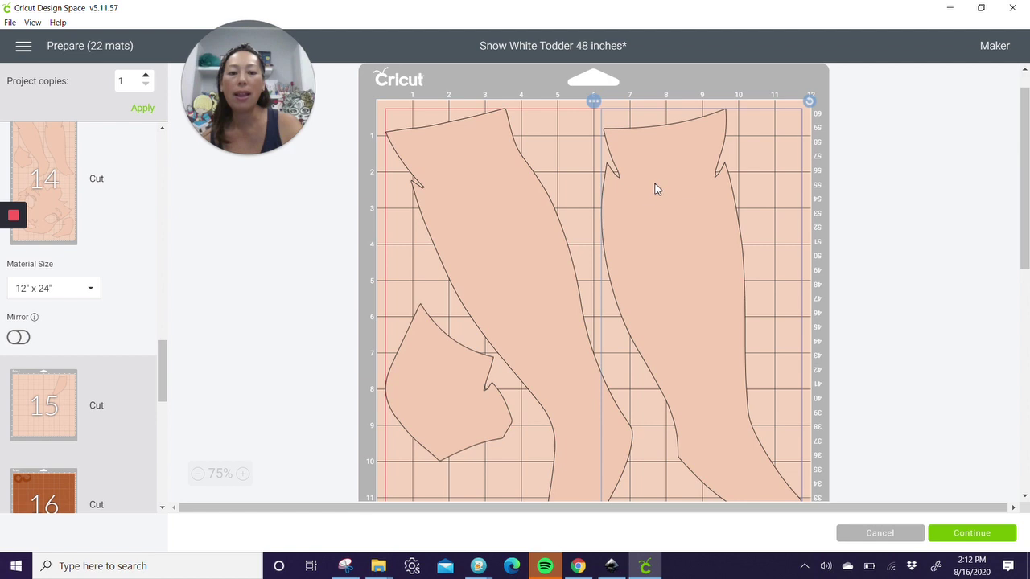
pyautogui.moveTo(655, 183); pyautogui.dragTo(631, 183)
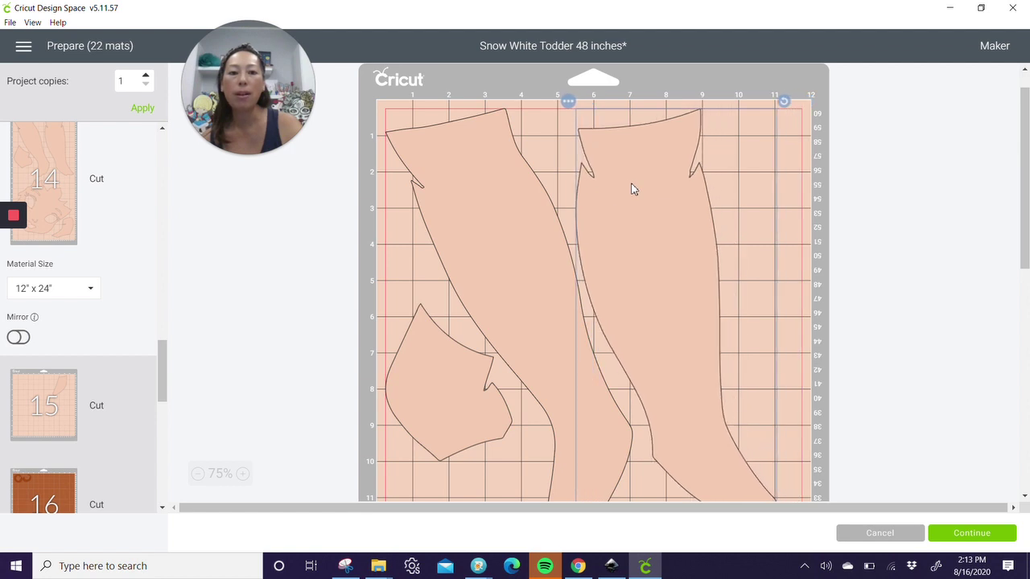
# Step: Move the last mat-15 piece onto the tall 12x24 peach mat
pyautogui.click(19, 401)
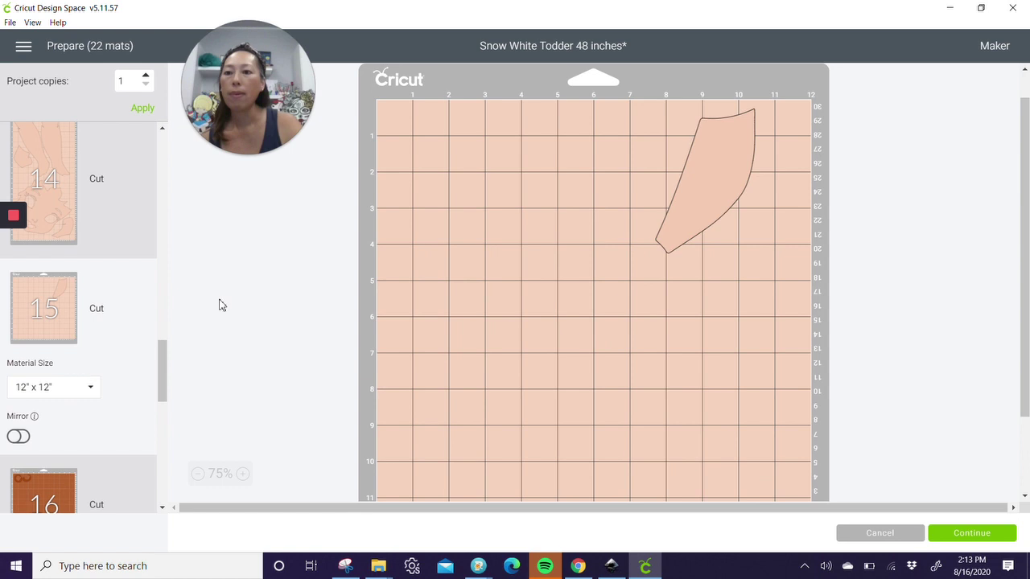
pyautogui.click(728, 164)
pyautogui.click(648, 103)
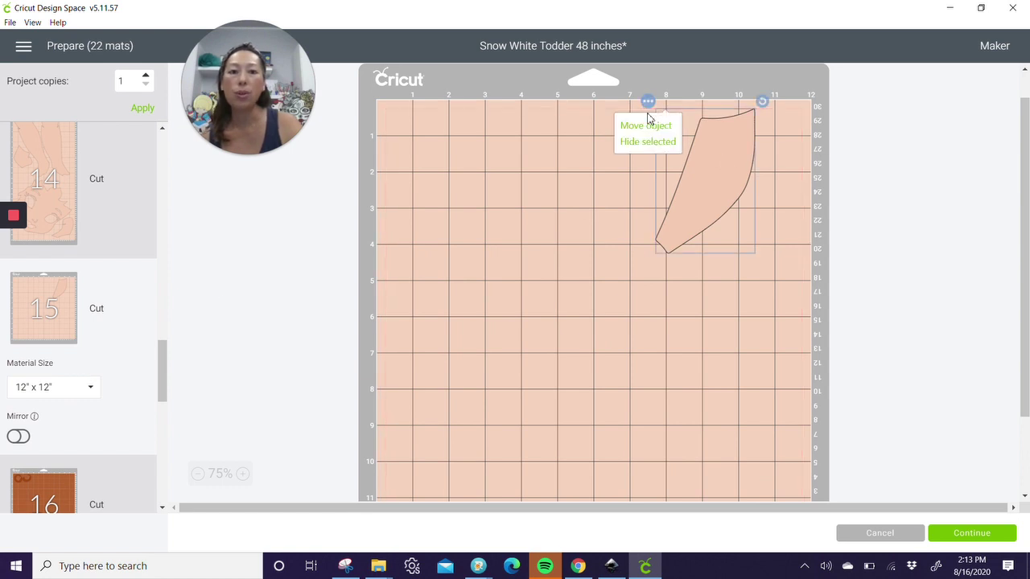
pyautogui.click(649, 129)
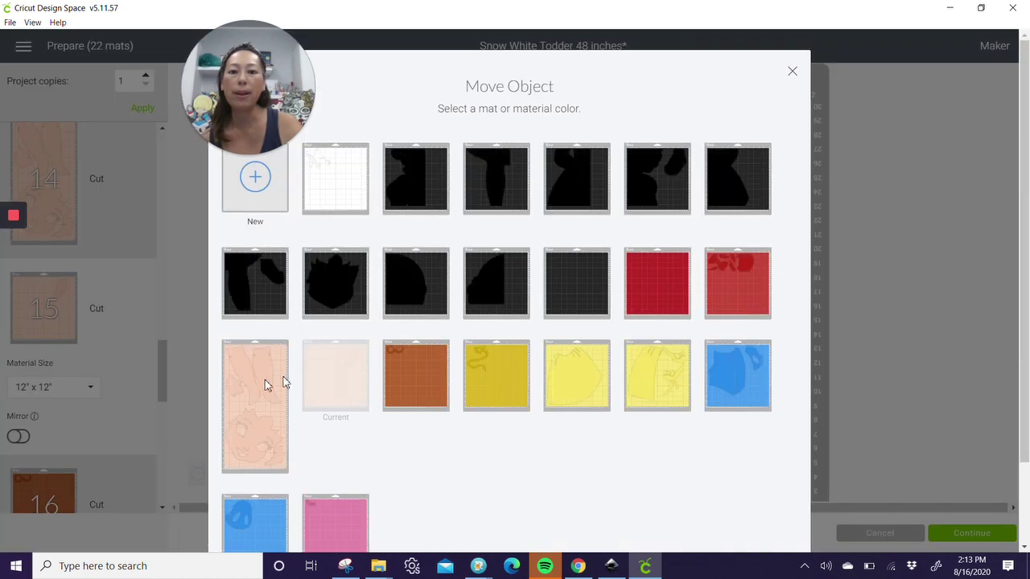
pyautogui.click(285, 383)
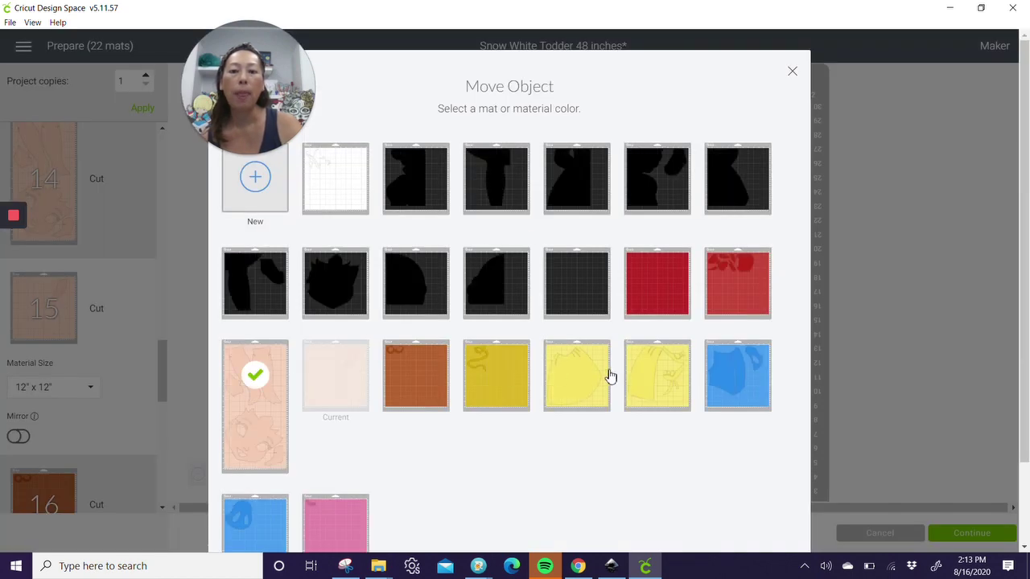
pyautogui.scroll(-2, 724, 418)
pyautogui.click(764, 511)
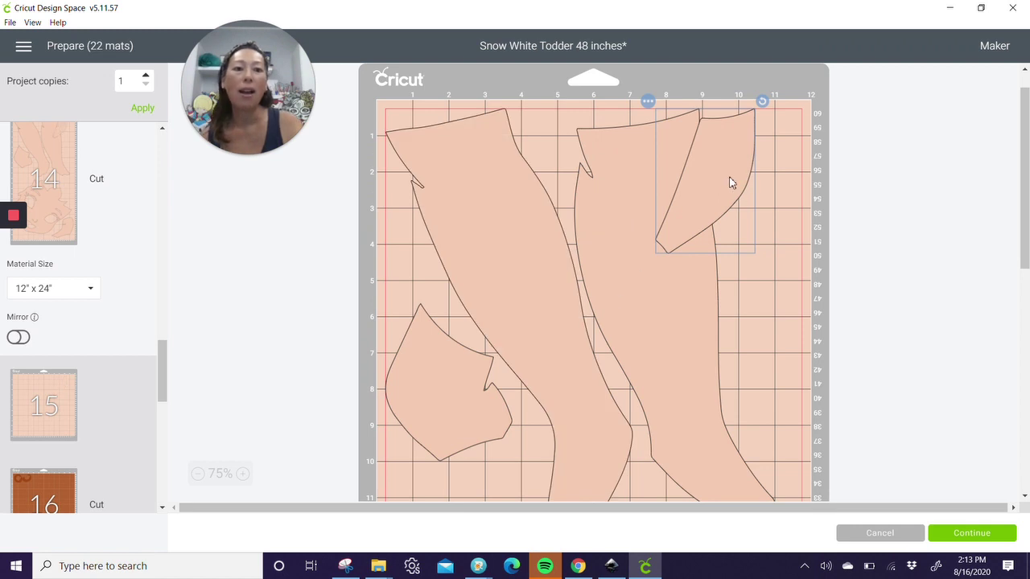
# Step: Fit the piece, rotated upright, into the mat's top-right corner
pyautogui.moveTo(730, 183); pyautogui.dragTo(823, 202)
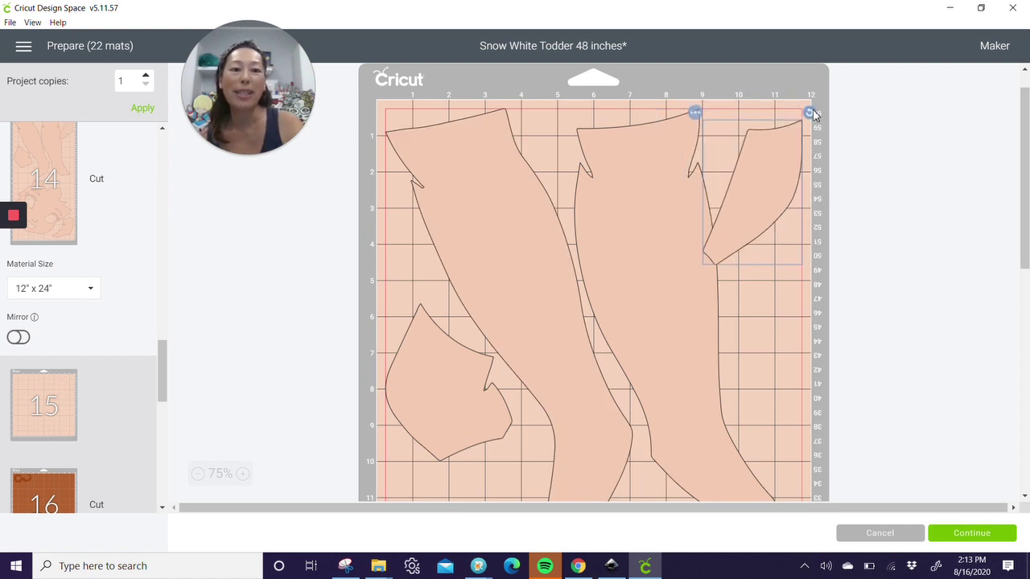
pyautogui.moveTo(809, 111); pyautogui.dragTo(766, 91)
pyautogui.moveTo(775, 183); pyautogui.dragTo(794, 201)
pyautogui.scroll(-5, 754, 235)
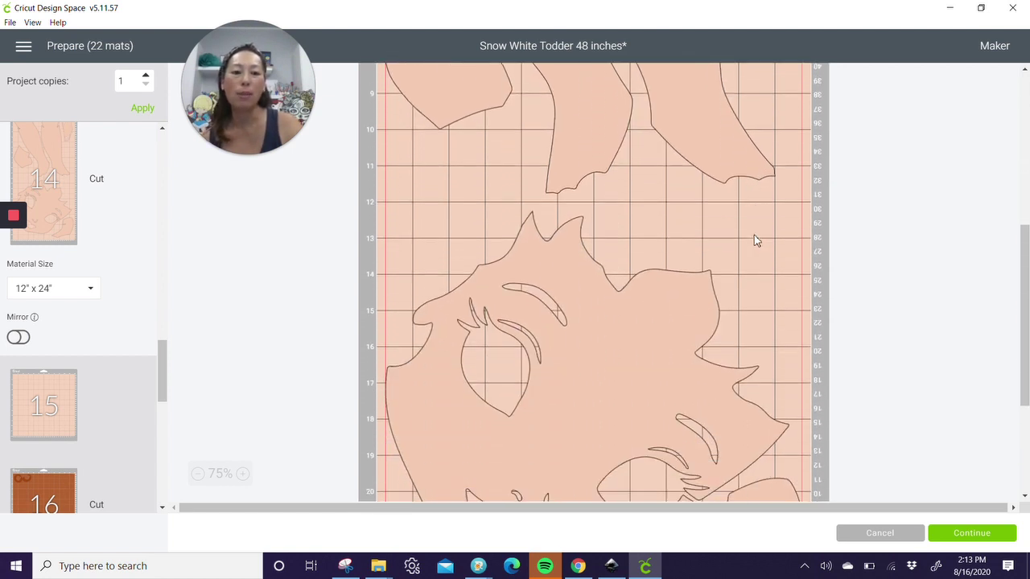
pyautogui.scroll(-3, 799, 341)
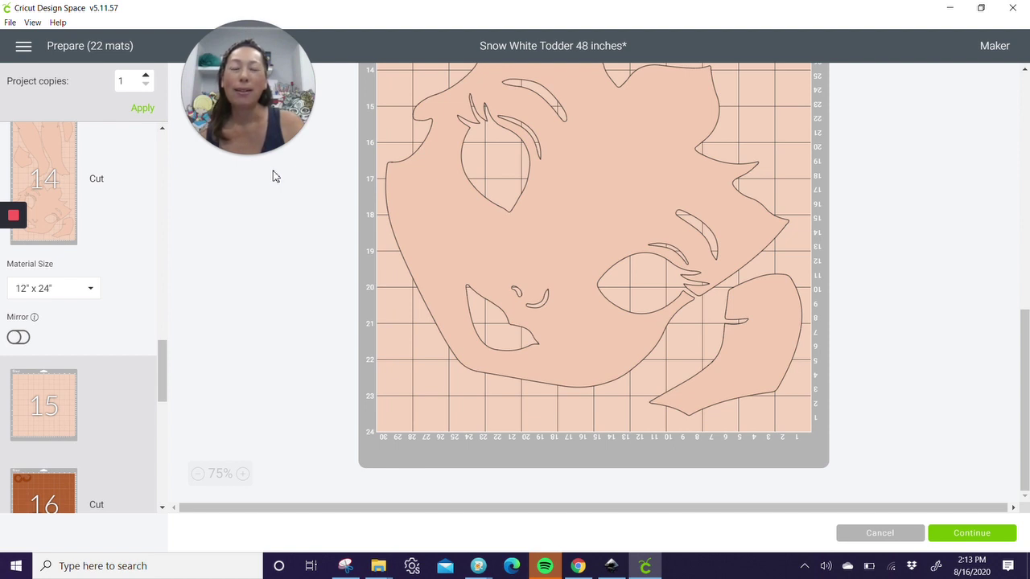
# Step: Preview mats 15 through 19, confirming mat 15 is empty
pyautogui.click(87, 413)
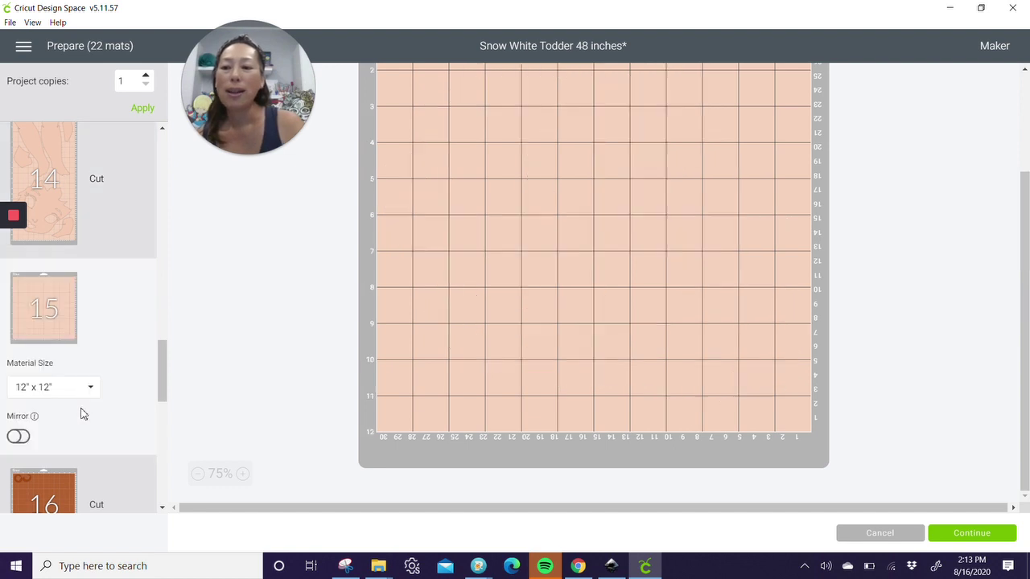
pyautogui.scroll(-3, 118, 320)
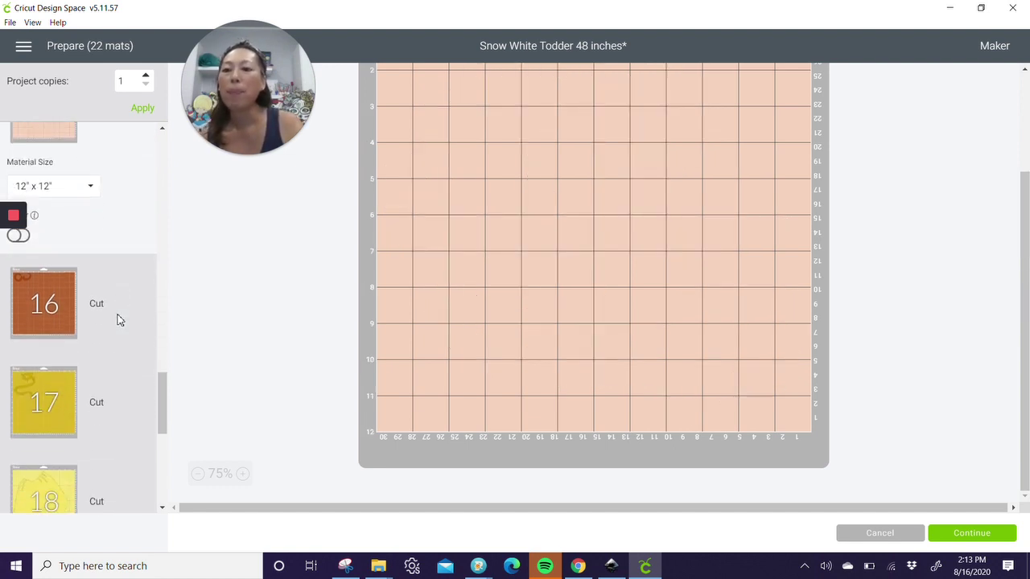
pyautogui.click(58, 318)
pyautogui.click(50, 393)
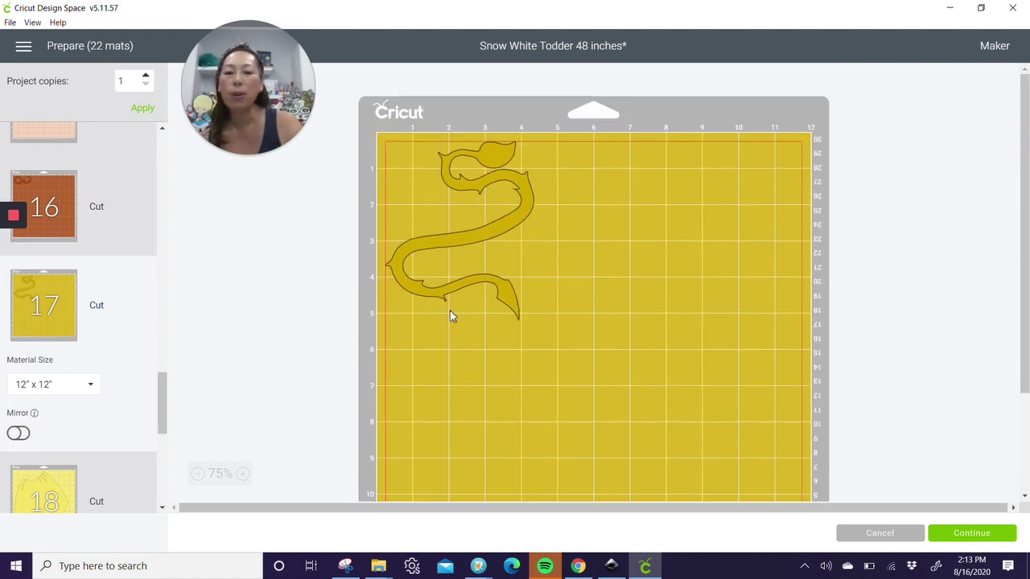
pyautogui.scroll(-2, 451, 315)
pyautogui.scroll(-2, 80, 418)
pyautogui.click(42, 374)
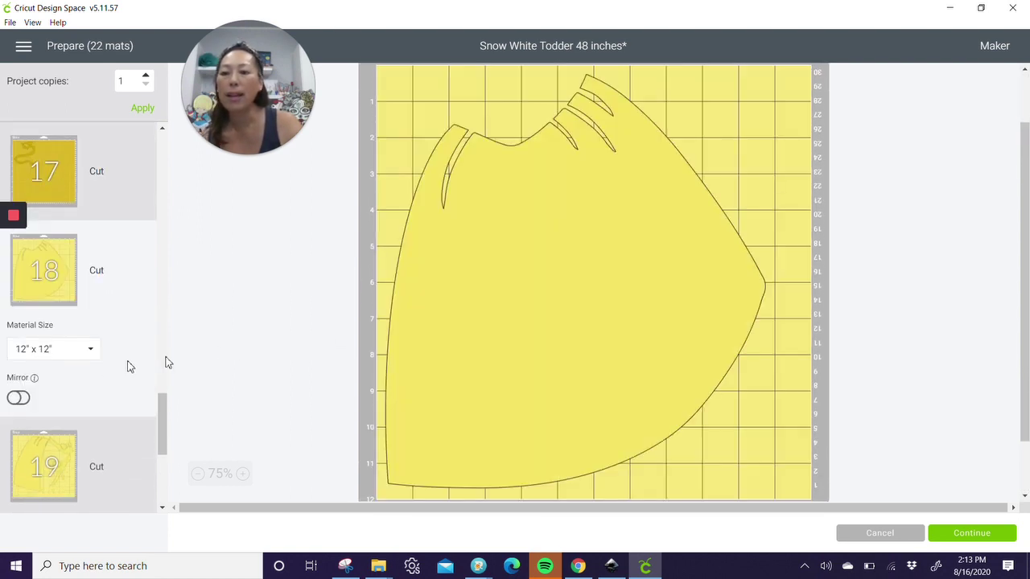
pyautogui.scroll(-2, 495, 297)
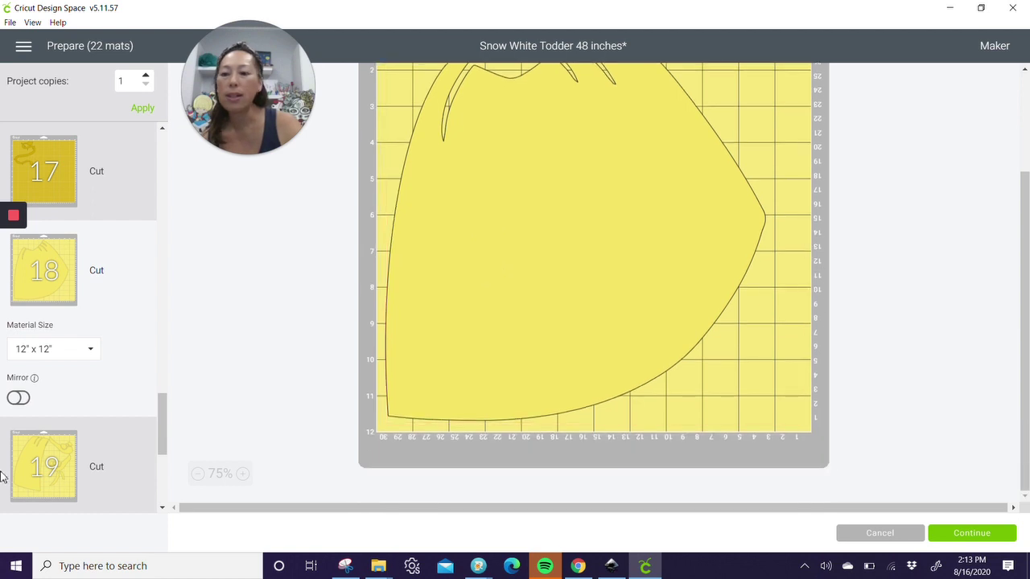
pyautogui.click(62, 457)
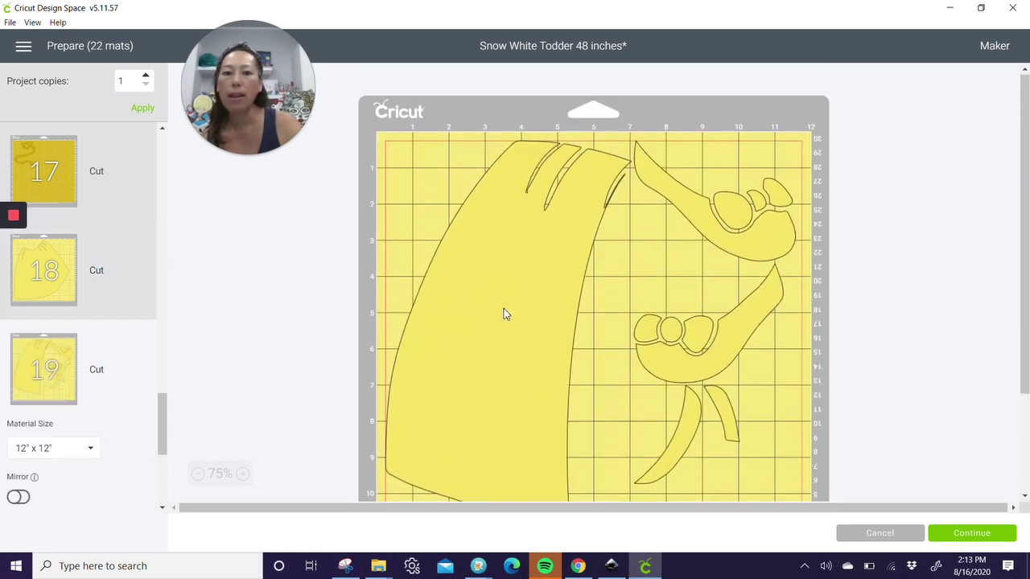
# Step: Nest the two yellow shoes together and move both curved pieces to the top-left corner
pyautogui.scroll(-2, 545, 338)
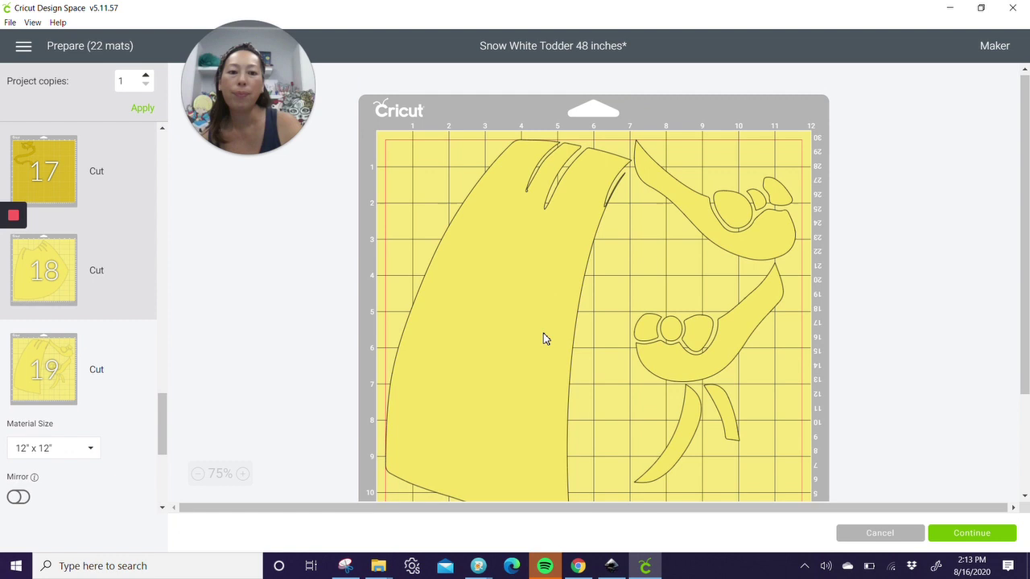
pyautogui.scroll(2, 544, 338)
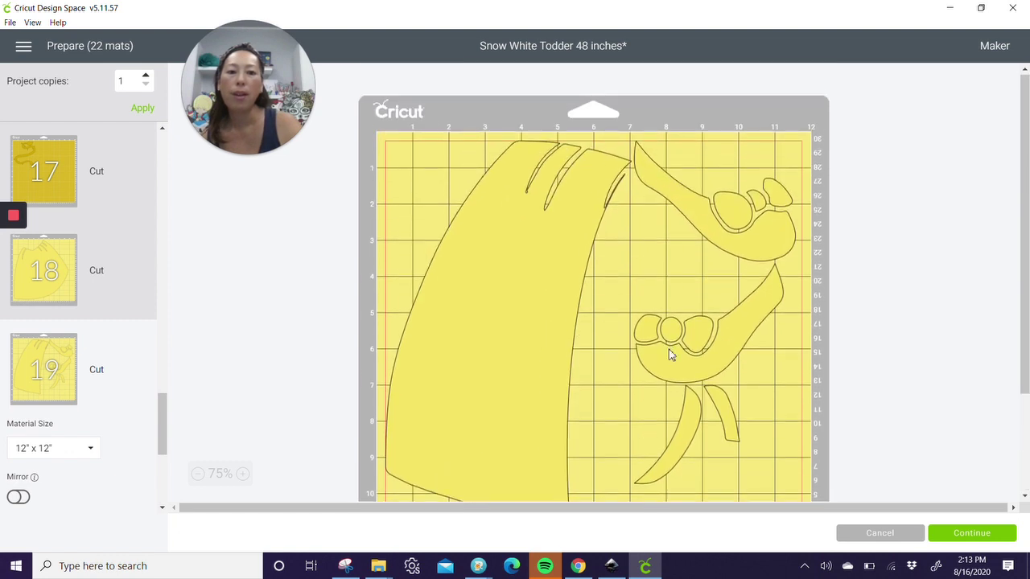
pyautogui.moveTo(637, 300); pyautogui.dragTo(617, 240)
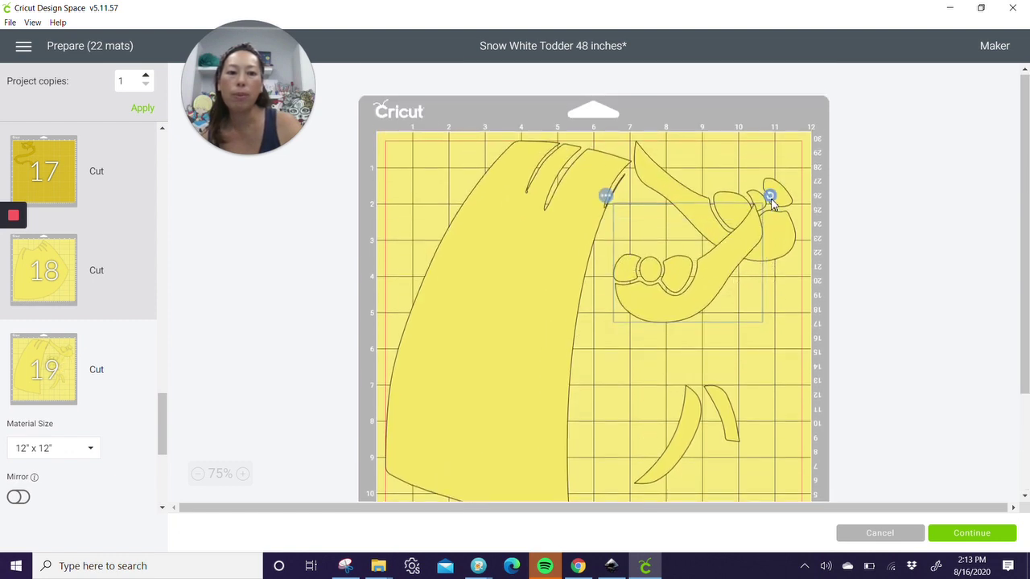
pyautogui.moveTo(769, 197); pyautogui.dragTo(806, 310)
pyautogui.moveTo(668, 434); pyautogui.dragTo(420, 189)
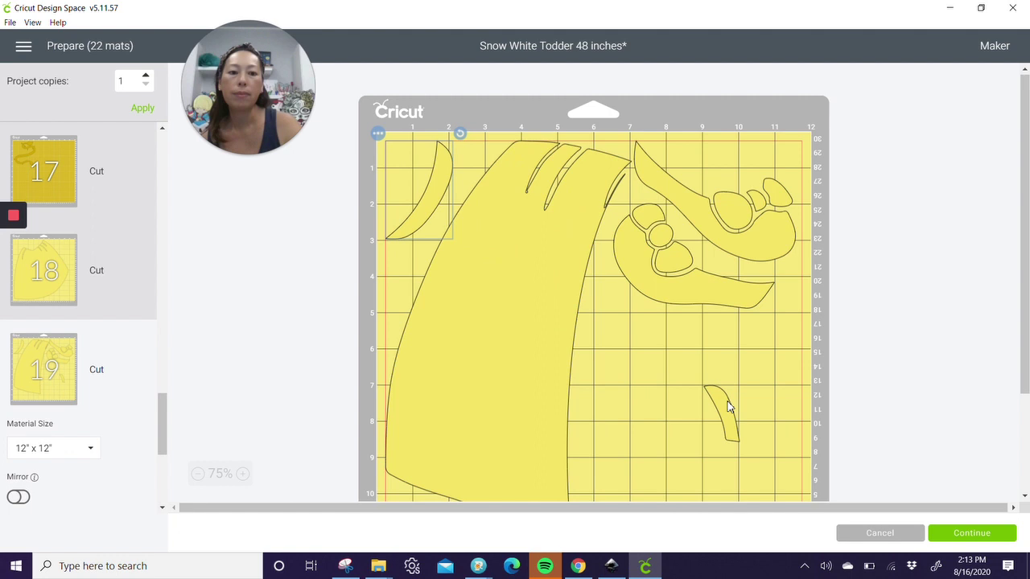
pyautogui.moveTo(728, 407); pyautogui.dragTo(314, 113)
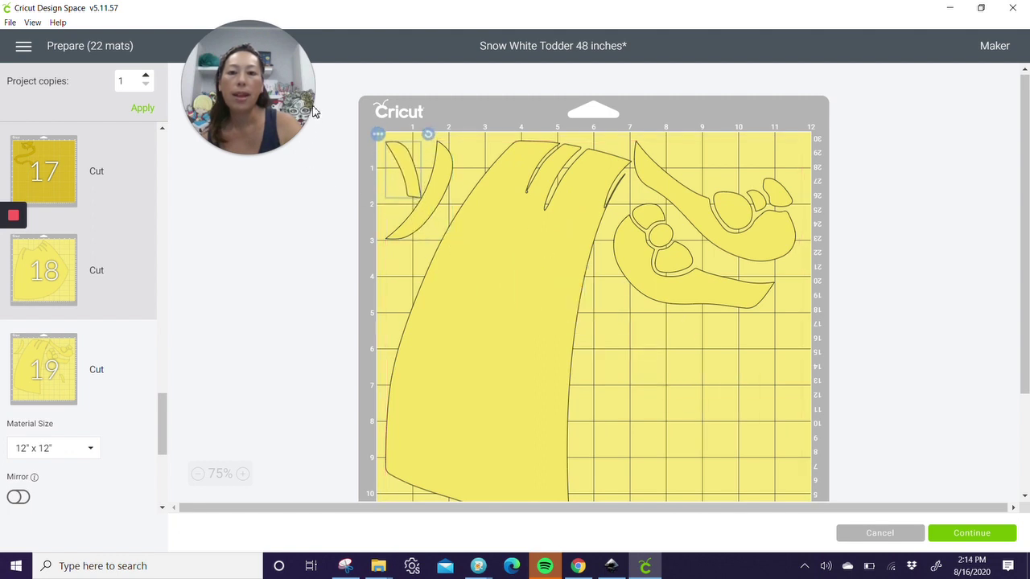
pyautogui.scroll(-3, 746, 357)
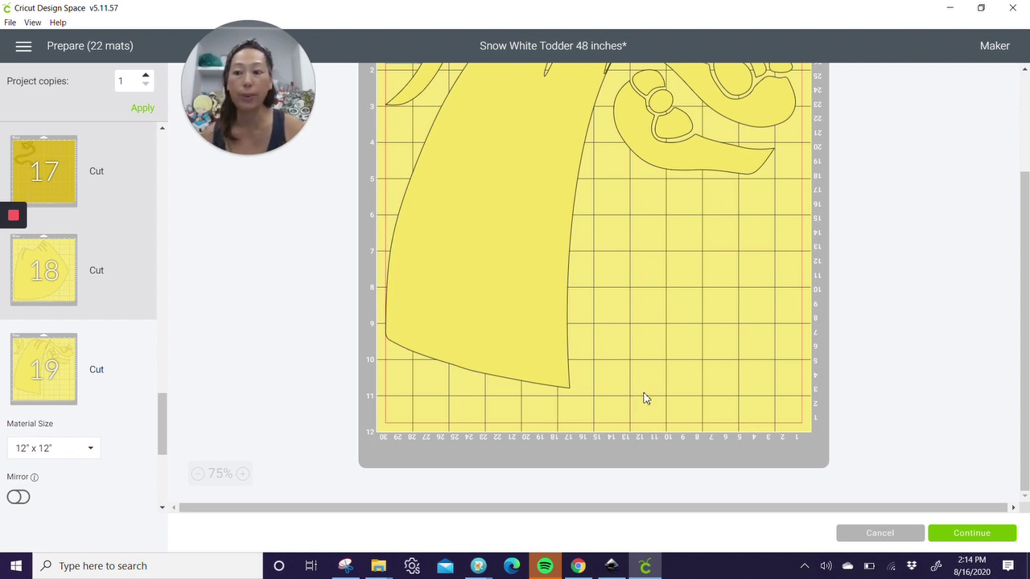
pyautogui.scroll(-3, 33, 362)
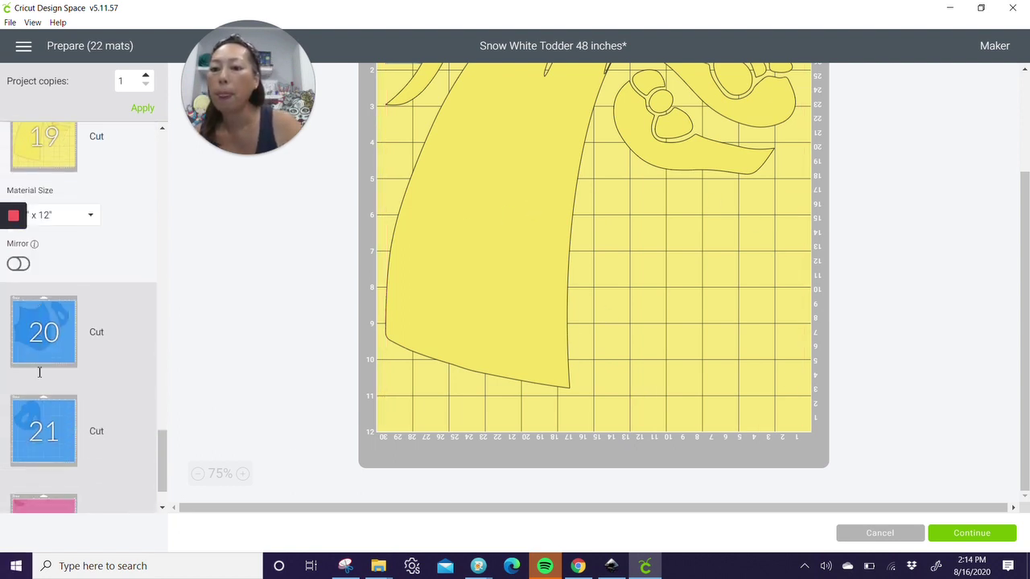
pyautogui.click(64, 335)
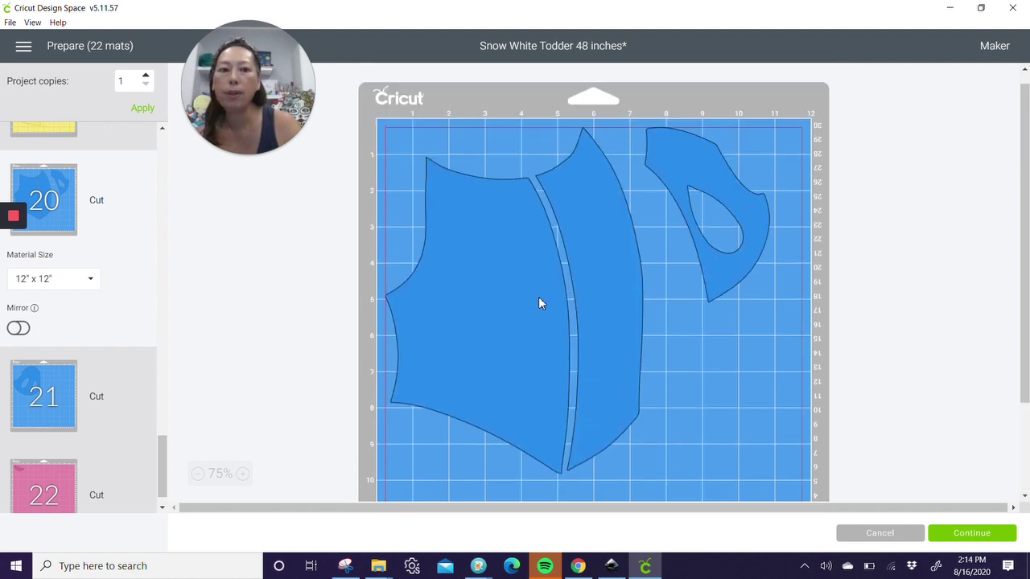
pyautogui.click(98, 412)
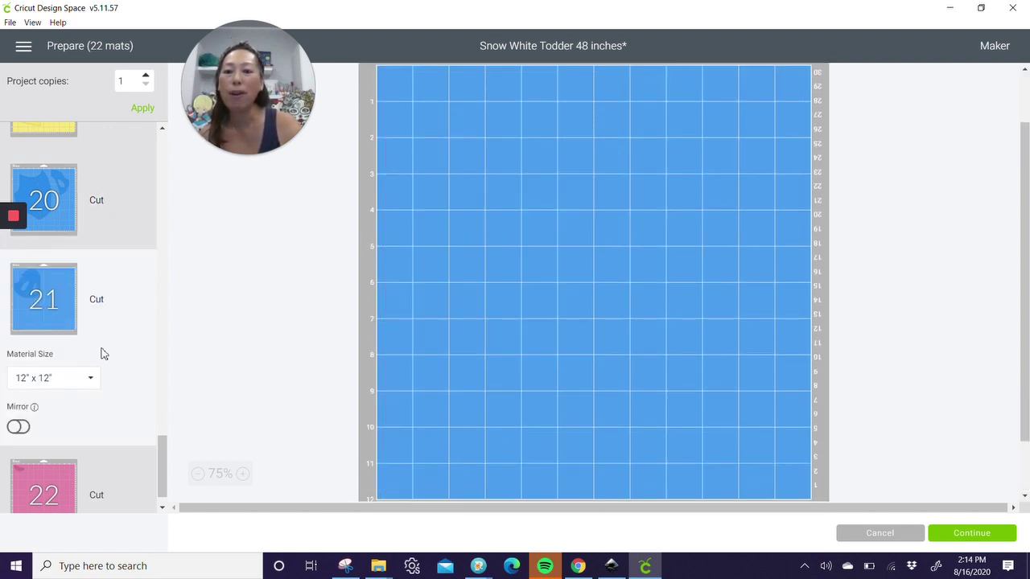
pyautogui.click(515, 165)
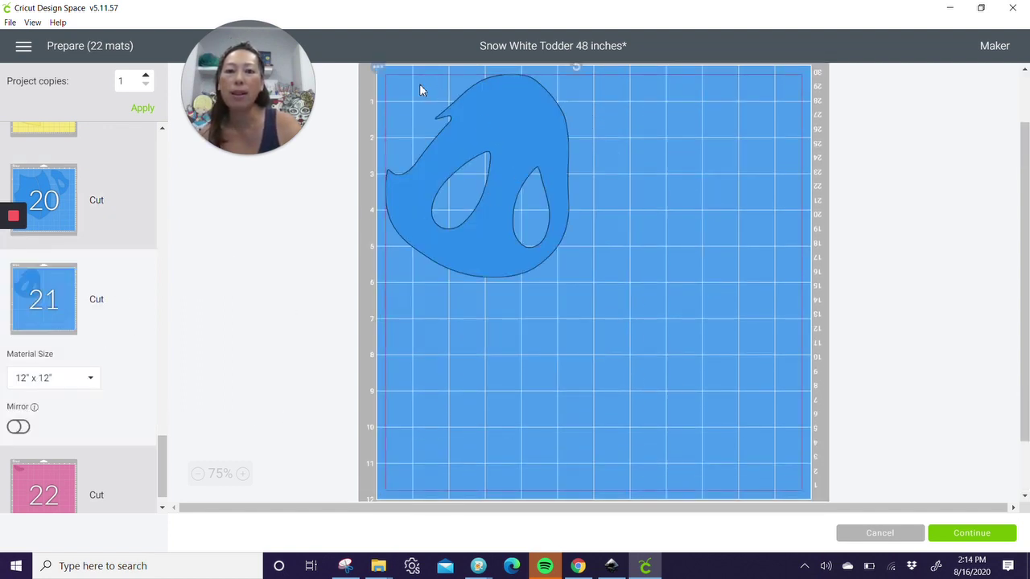
pyautogui.click(382, 68)
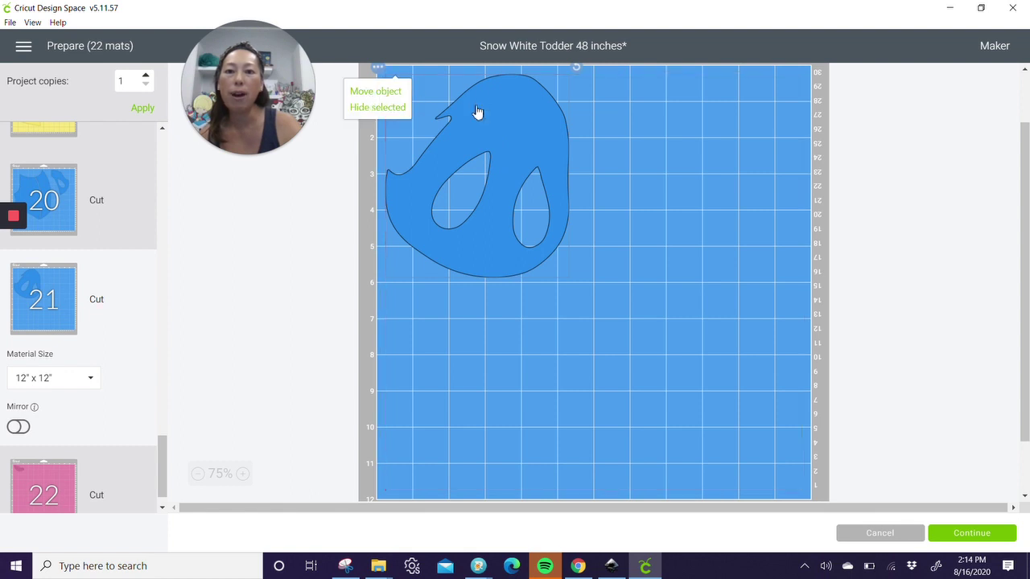
pyautogui.click(401, 92)
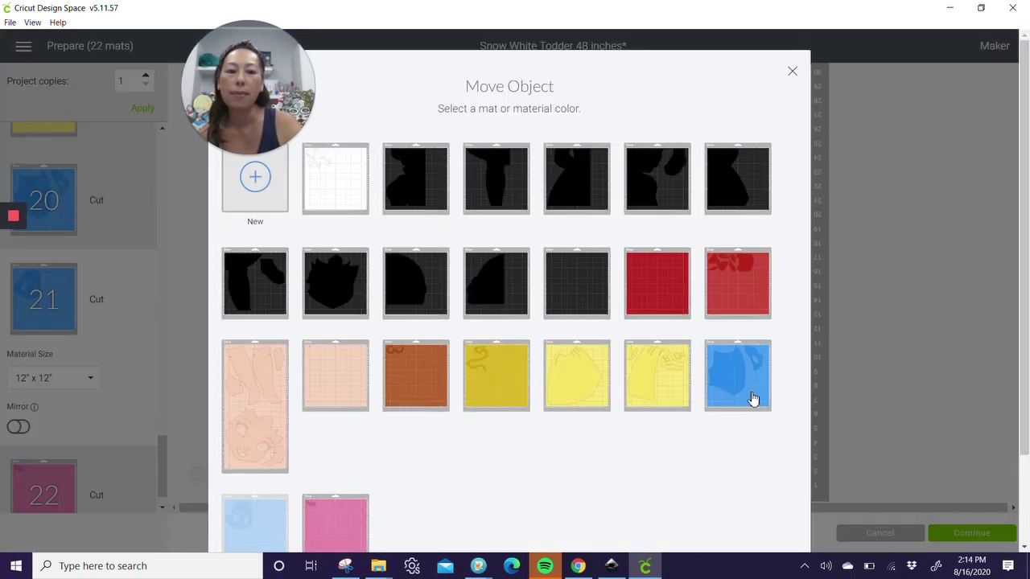
pyautogui.click(752, 399)
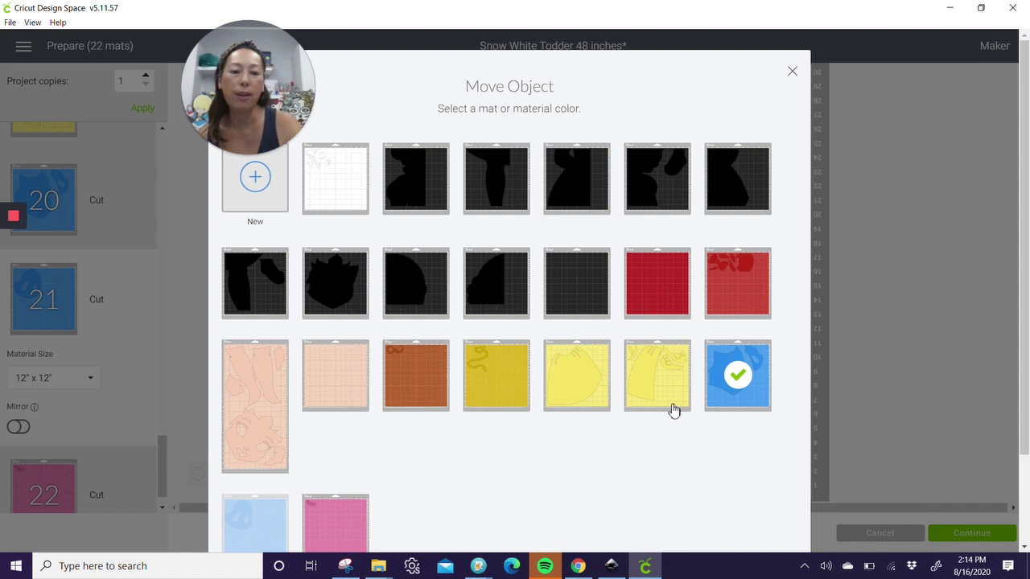
pyautogui.scroll(-3, 724, 450)
pyautogui.click(790, 512)
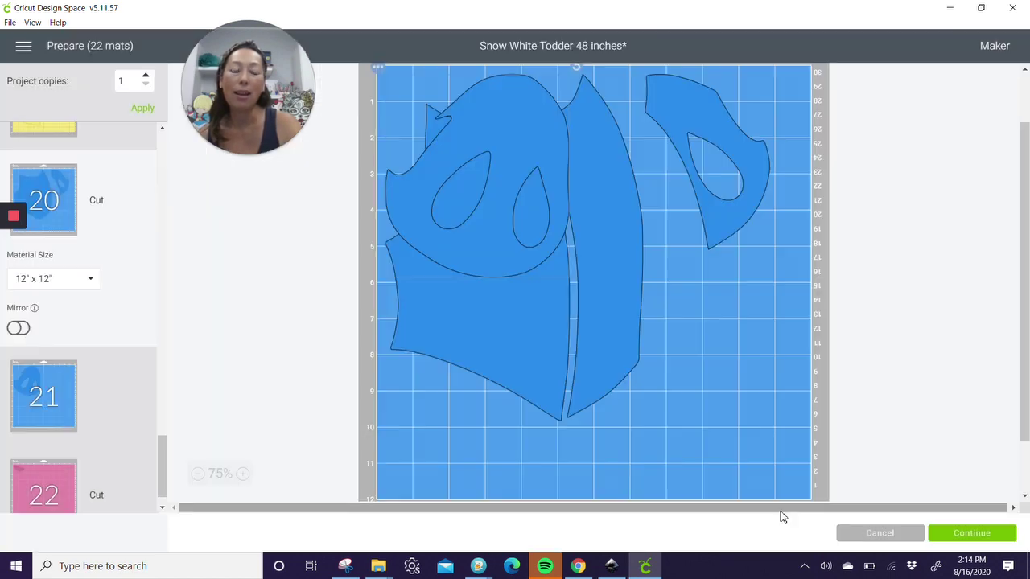
pyautogui.moveTo(535, 199); pyautogui.dragTo(768, 411)
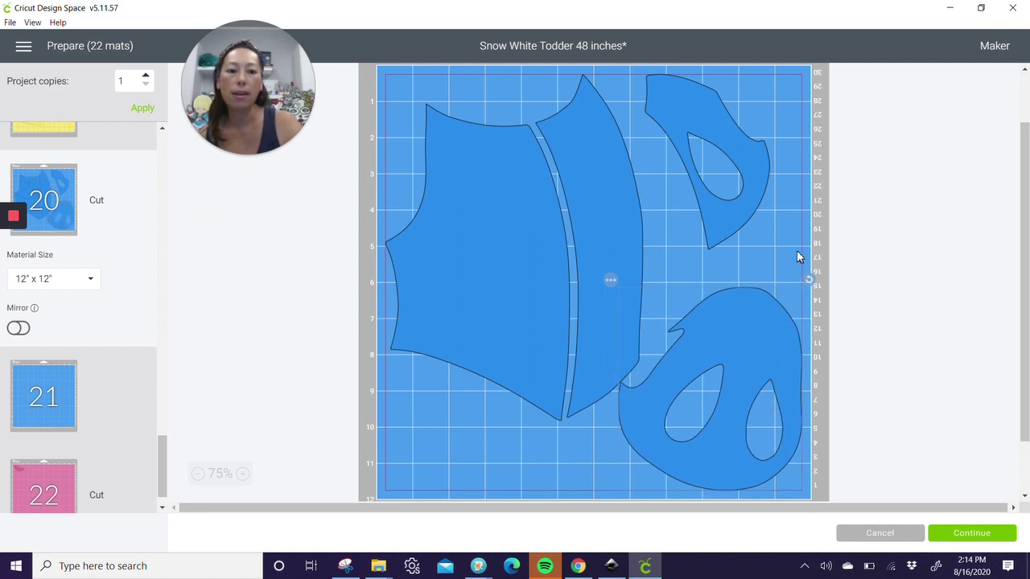
pyautogui.moveTo(808, 279); pyautogui.dragTo(768, 333)
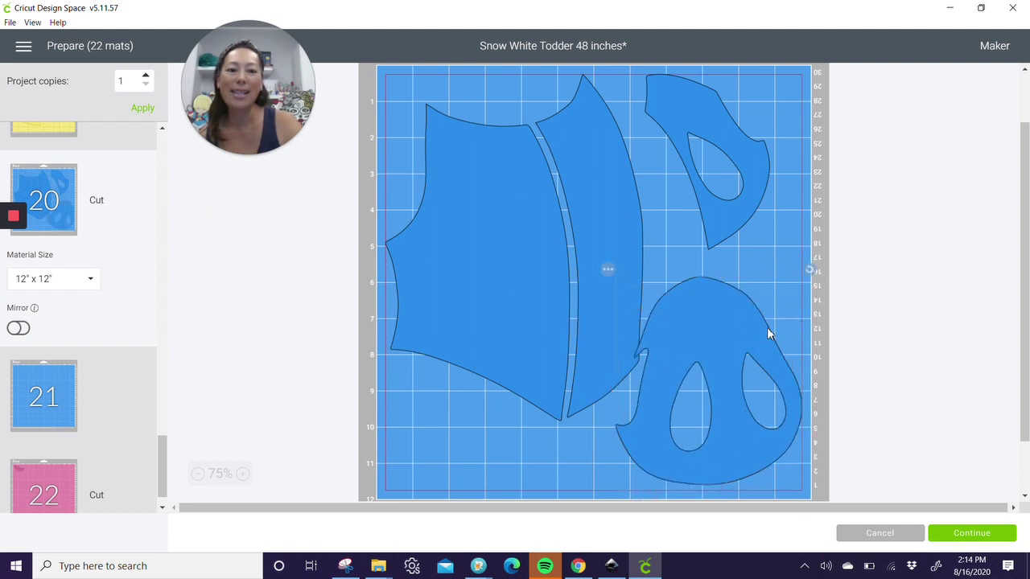
pyautogui.click(476, 187)
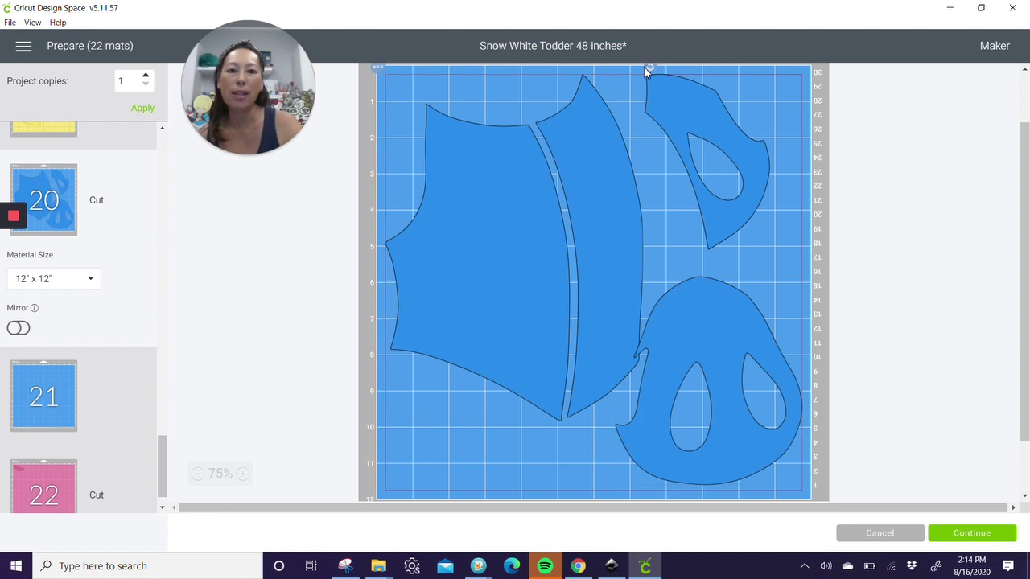
pyautogui.moveTo(648, 74); pyautogui.dragTo(650, 118)
pyautogui.moveTo(605, 188); pyautogui.dragTo(800, 381)
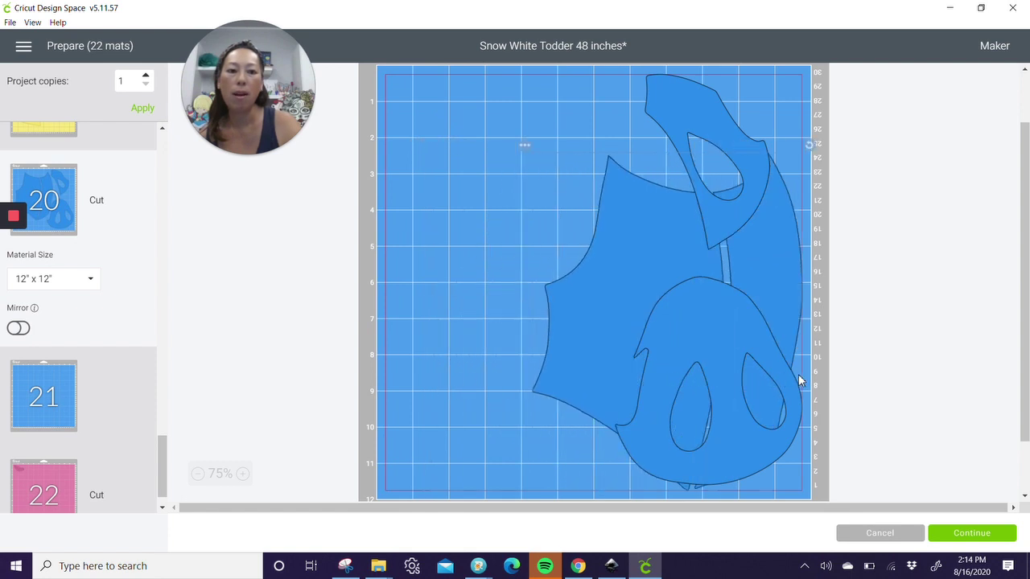
pyautogui.moveTo(671, 110); pyautogui.dragTo(408, 419)
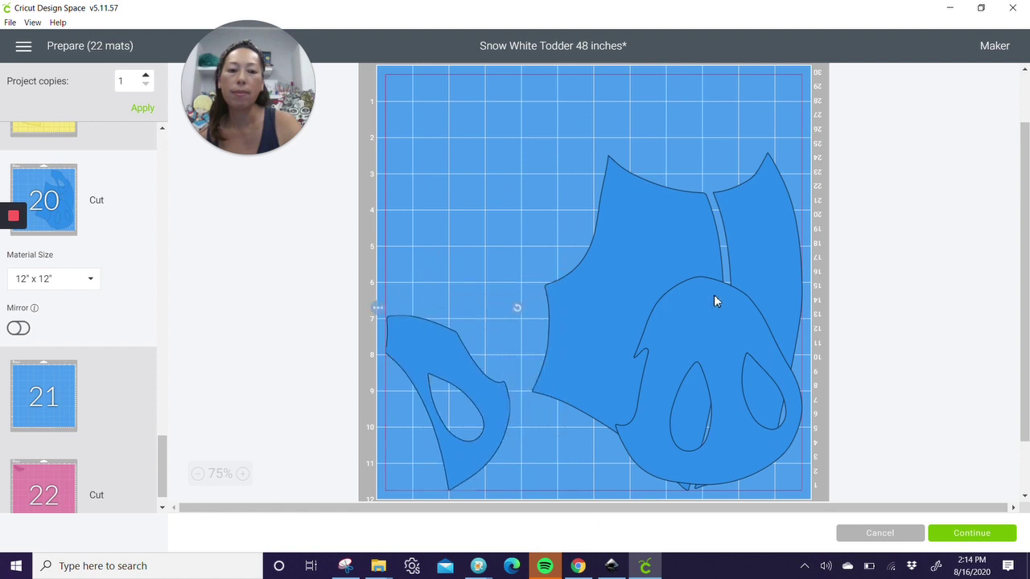
pyautogui.moveTo(645, 229); pyautogui.dragTo(552, 113)
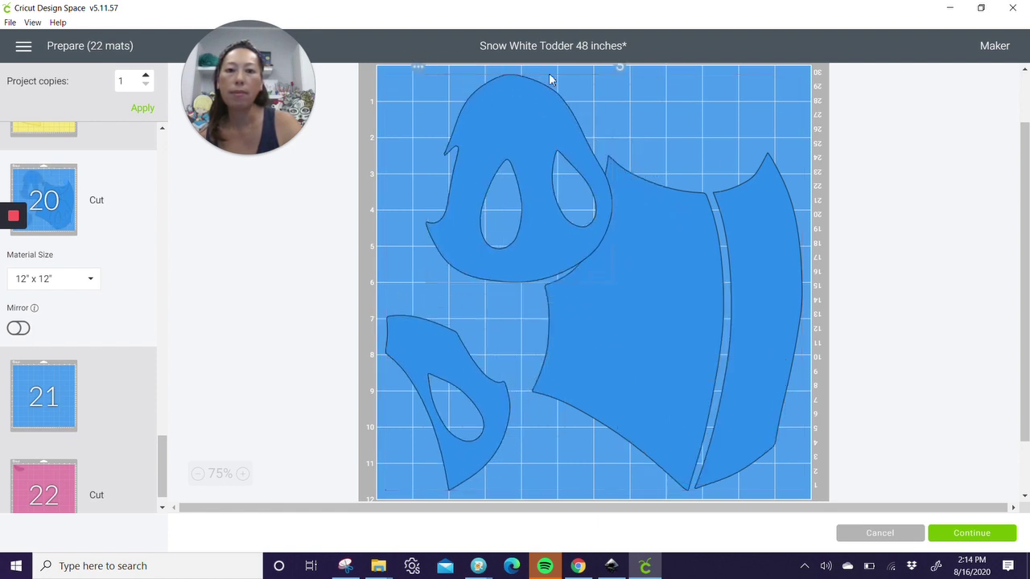
pyautogui.moveTo(478, 103); pyautogui.dragTo(426, 95)
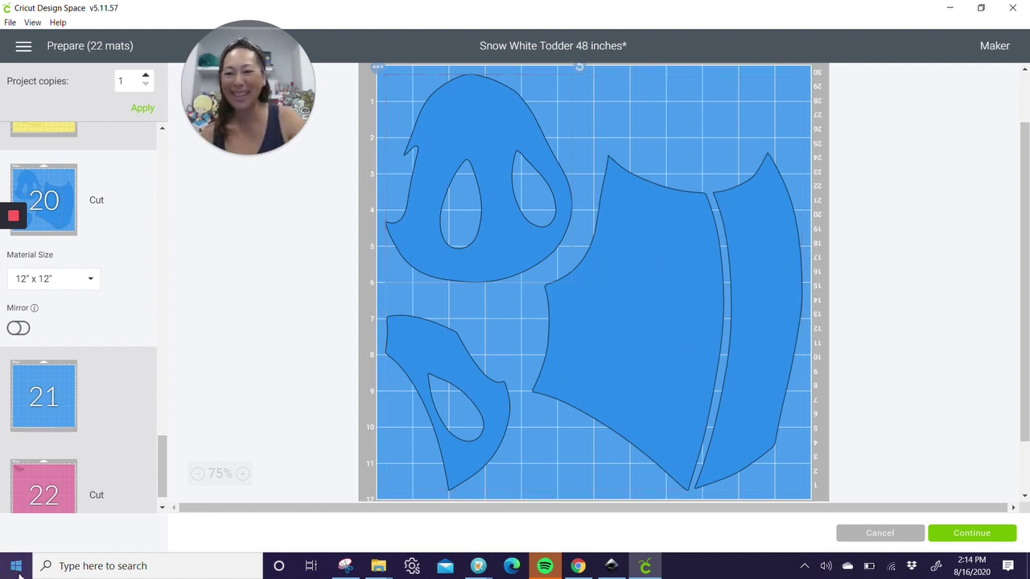
pyautogui.scroll(-1, 121, 402)
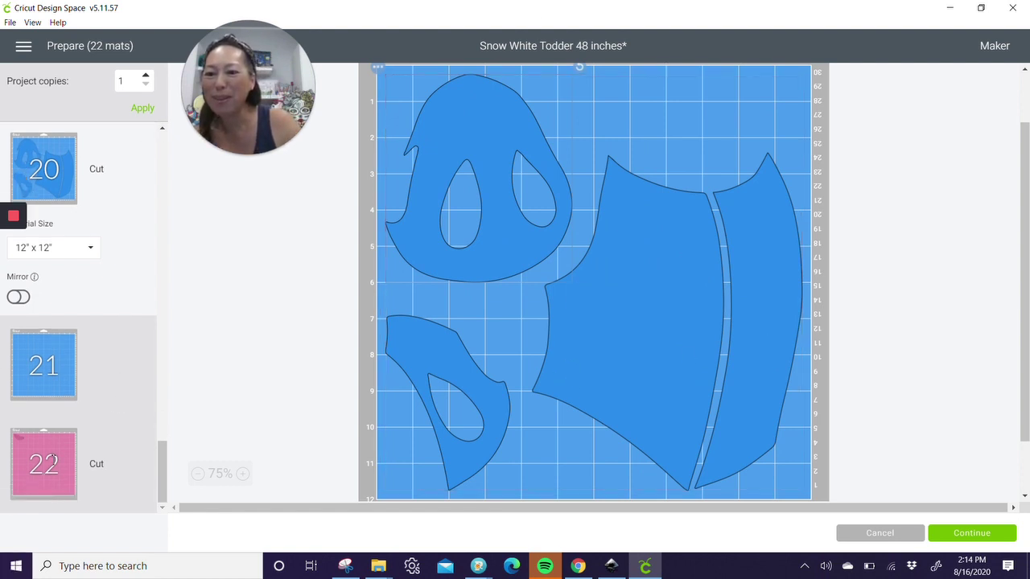
pyautogui.click(53, 463)
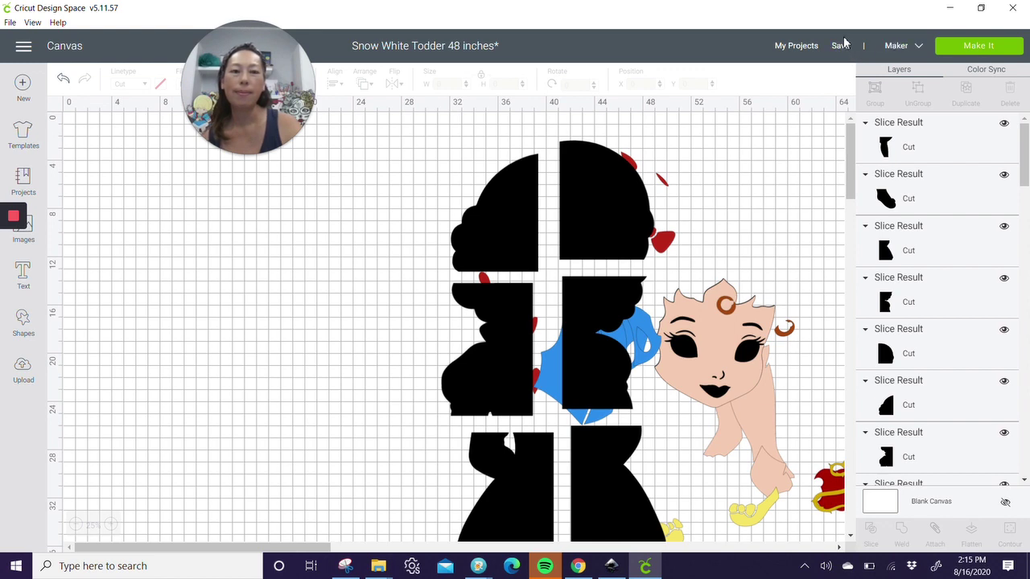
# Step: Save the Snow White Todder 48 inches project and shift all artwork to the right
pyautogui.click(841, 46)
pyautogui.click(854, 66)
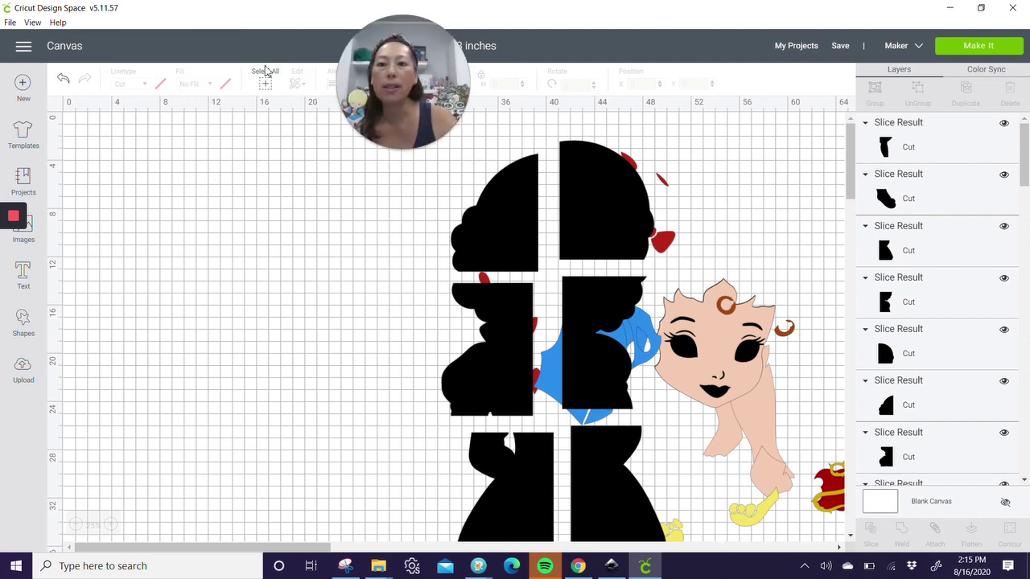
pyautogui.click(268, 88)
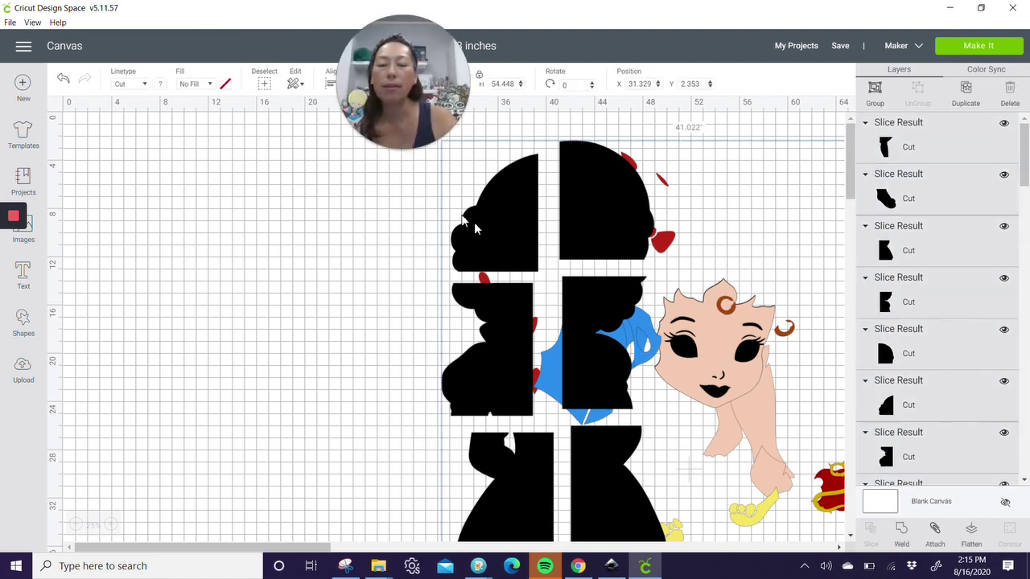
pyautogui.moveTo(684, 209); pyautogui.dragTo(843, 201)
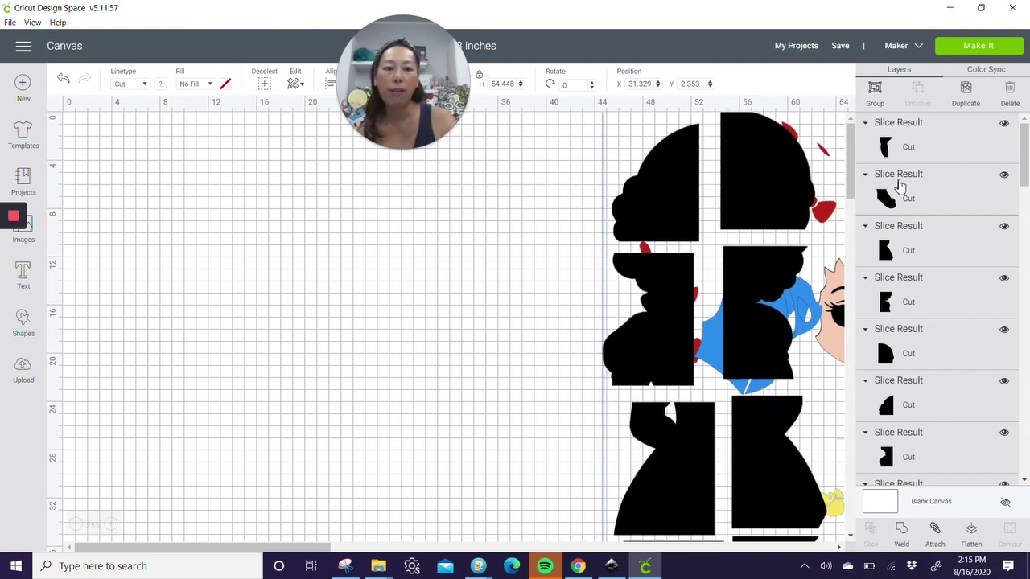
pyautogui.click(69, 338)
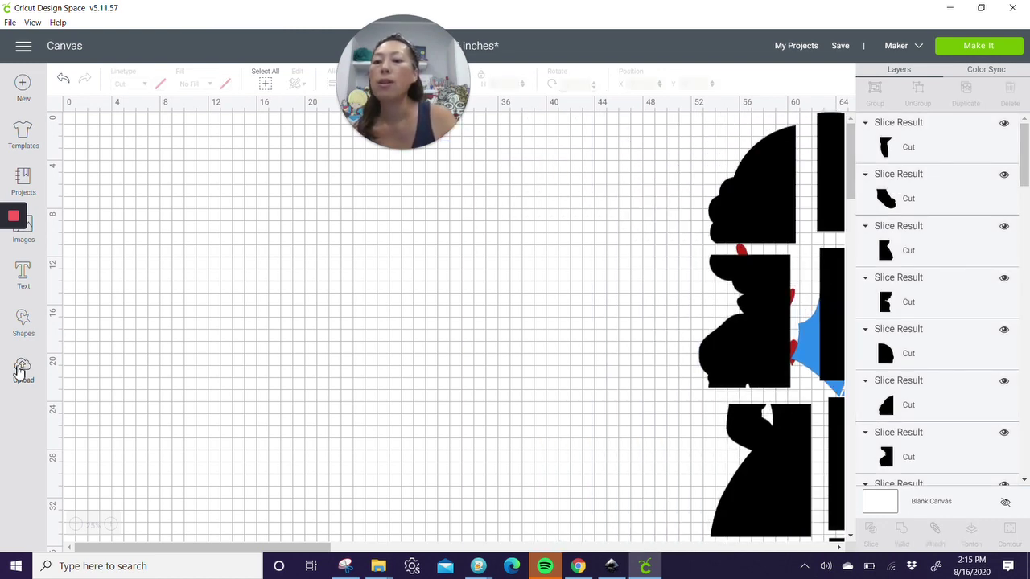
# Step: Insert the uploaded Snow White toddler image and set its height to 48 inches
pyautogui.click(24, 370)
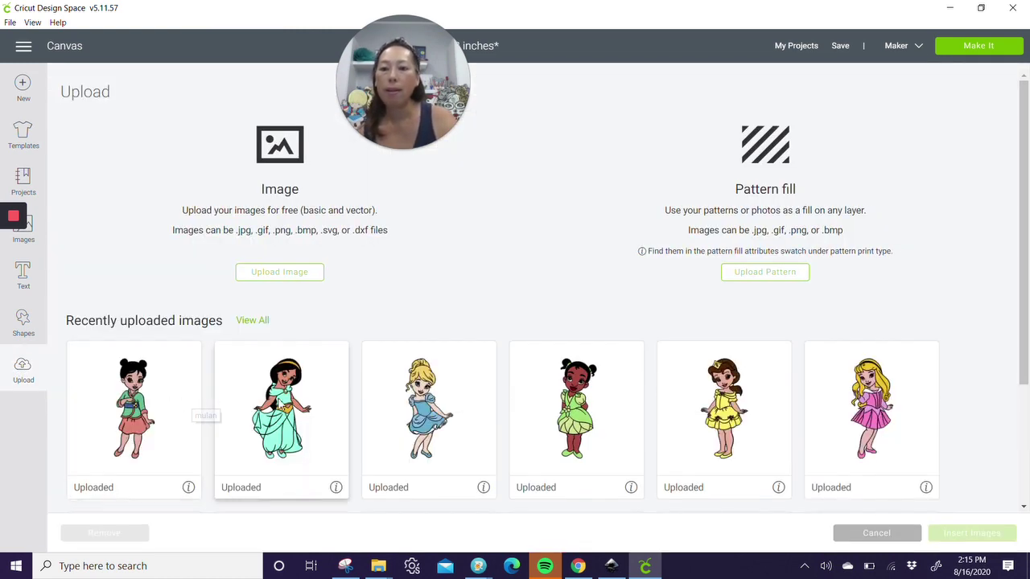
pyautogui.scroll(-2, 453, 413)
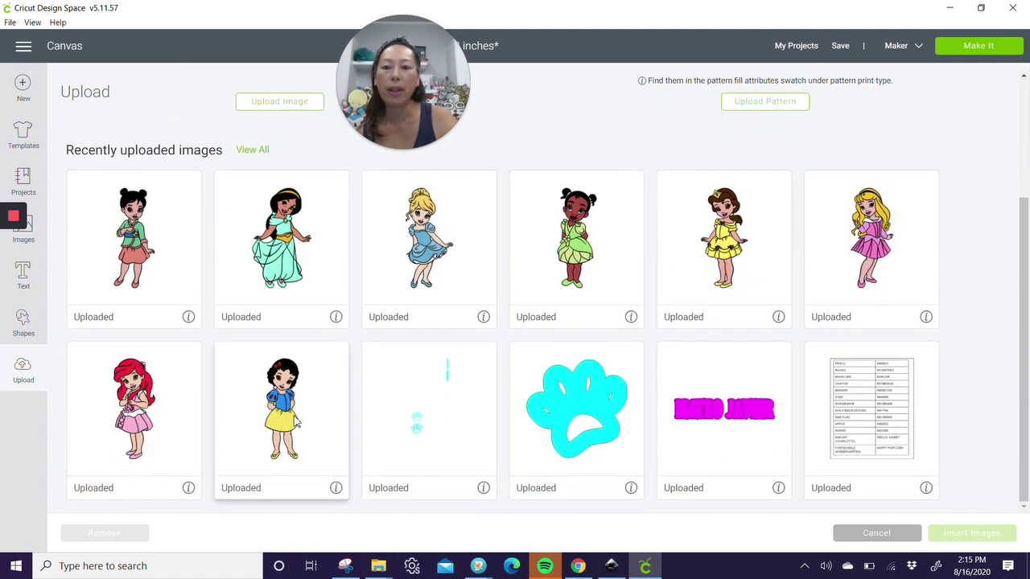
pyautogui.click(296, 421)
pyautogui.click(952, 536)
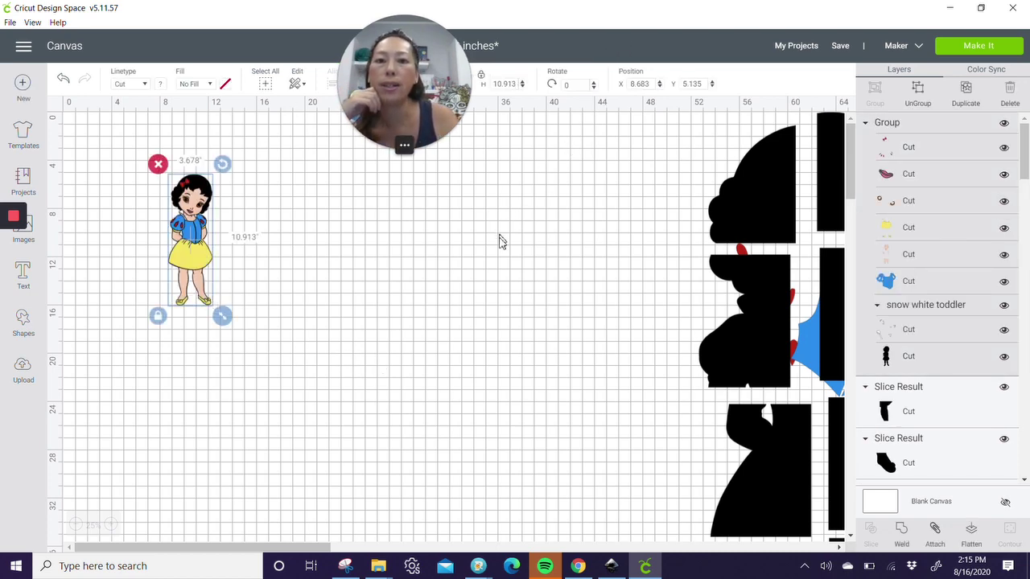
pyautogui.click(507, 84)
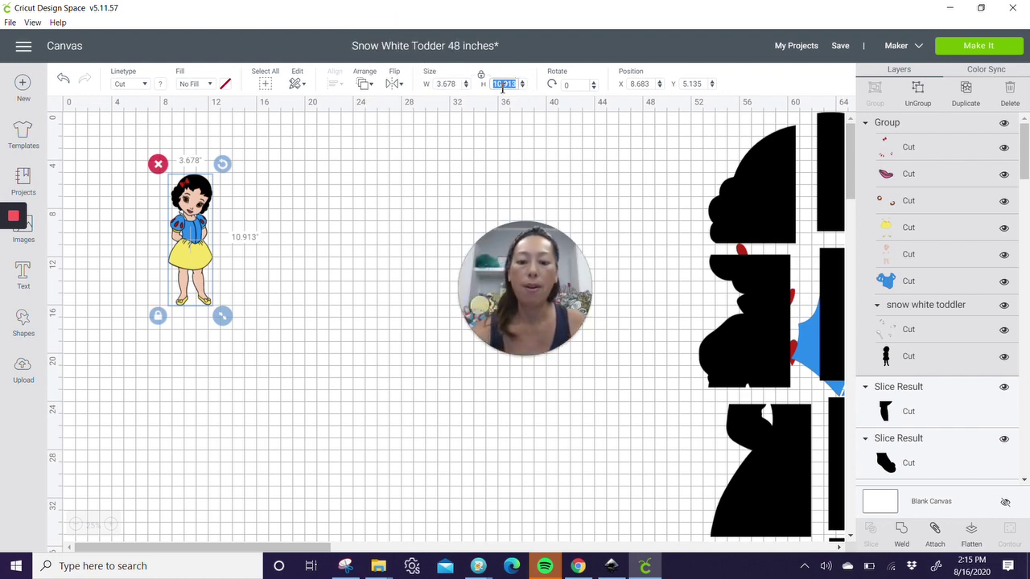
pyautogui.write('48')
pyautogui.press('Tab')
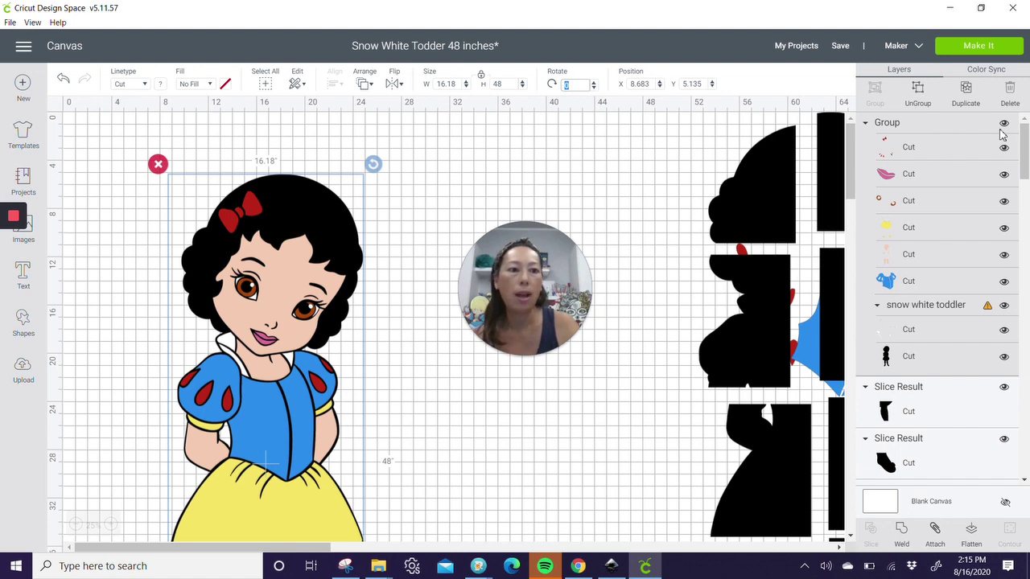
# Step: Delete the bow, lips, eye colour, yellow skirt, blue dress and another colour layer
pyautogui.click(946, 148)
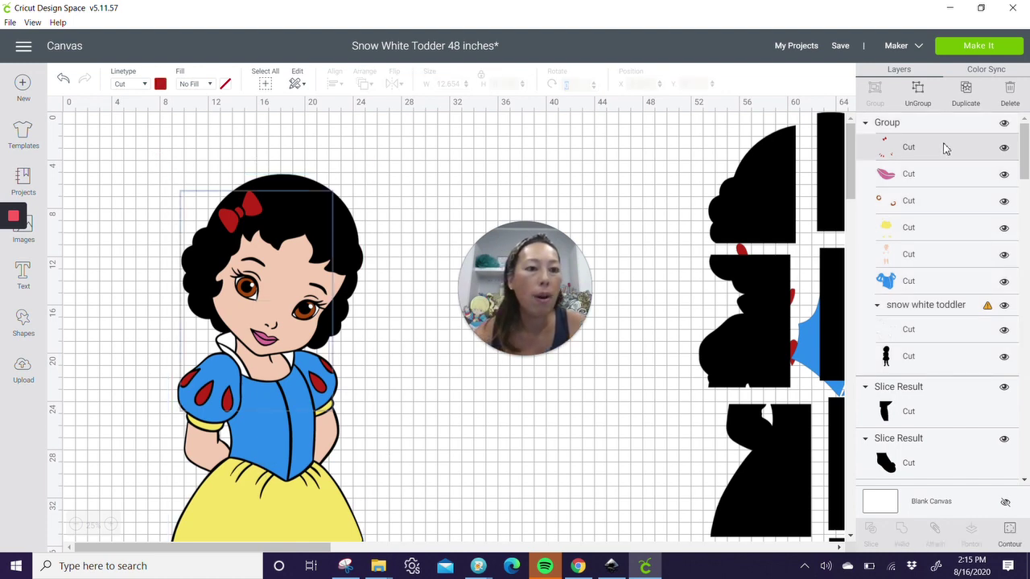
pyautogui.press('Delete')
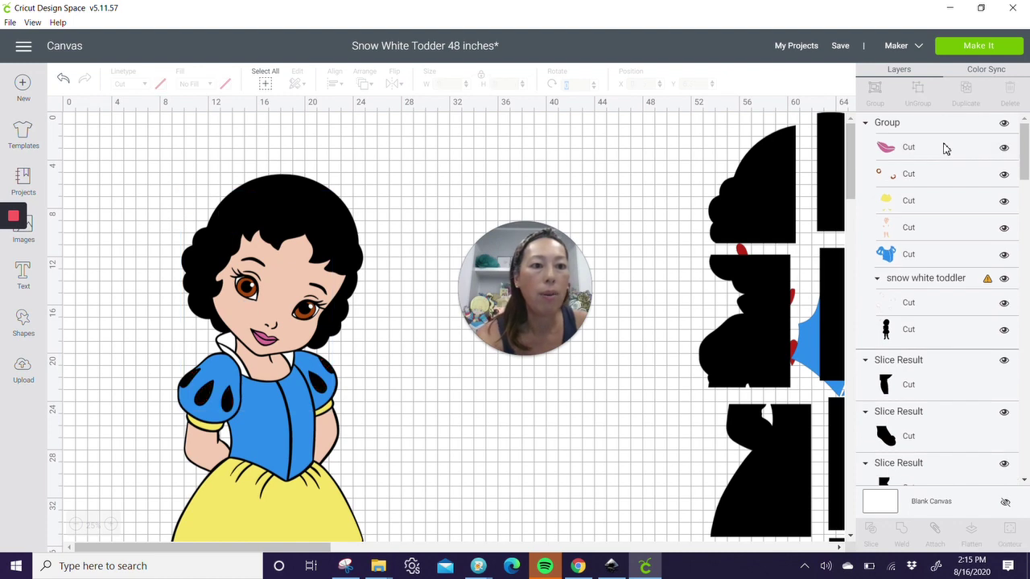
pyautogui.click(947, 148)
pyautogui.press('Delete')
pyautogui.click(946, 148)
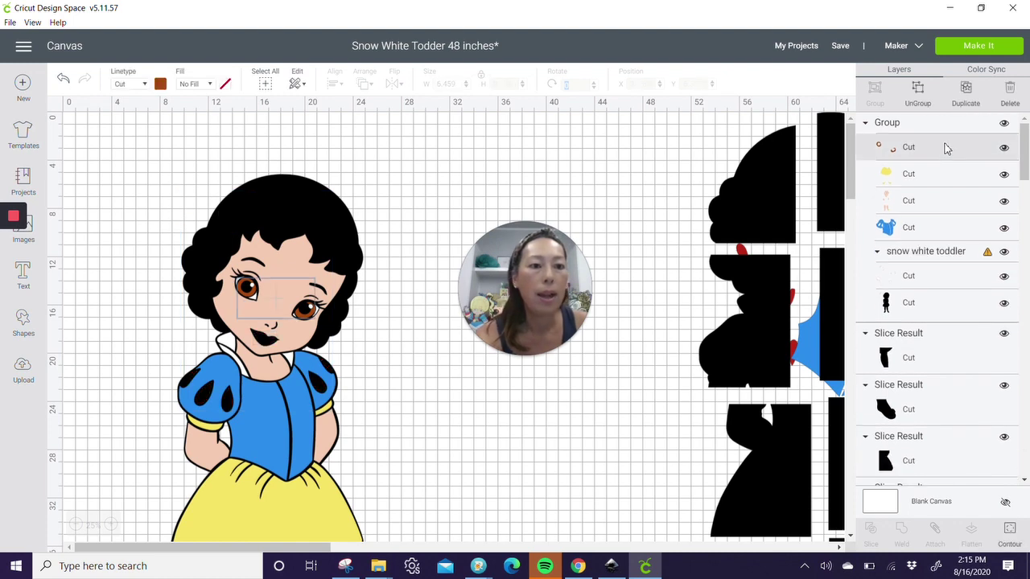
pyautogui.press('Delete')
pyautogui.click(946, 148)
pyautogui.press('Delete')
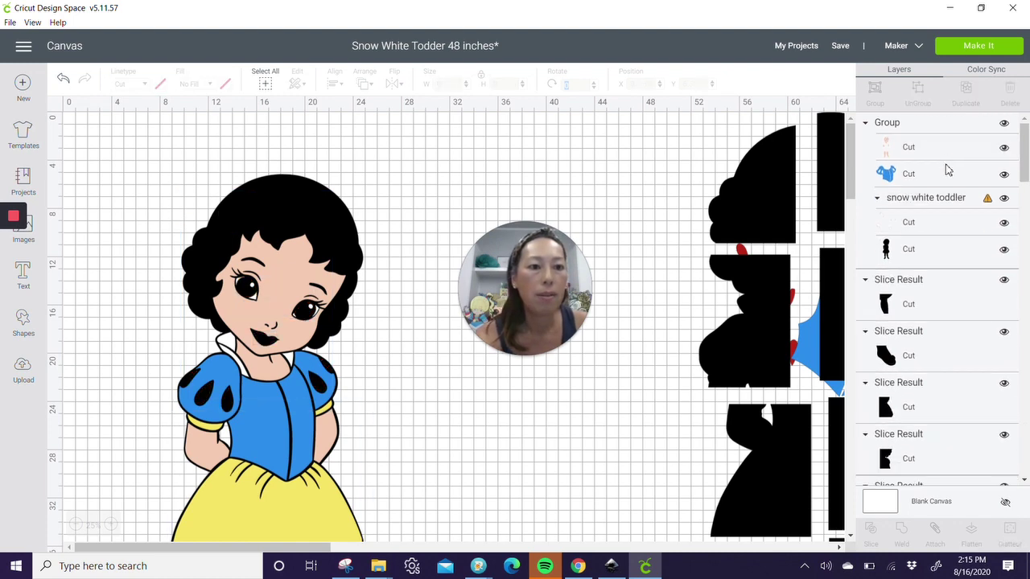
pyautogui.click(946, 177)
pyautogui.press('Delete')
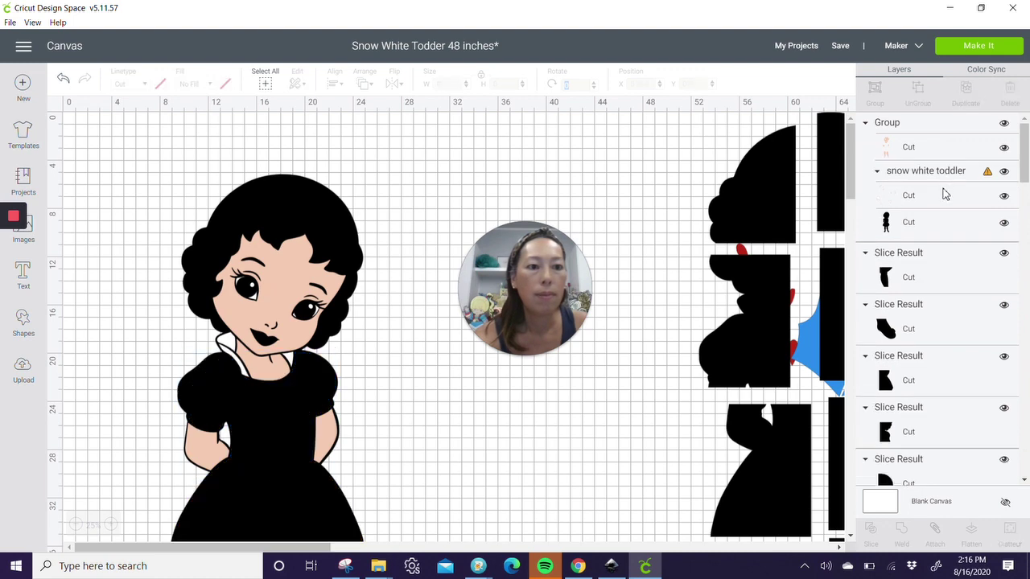
pyautogui.click(946, 195)
pyautogui.press('Delete')
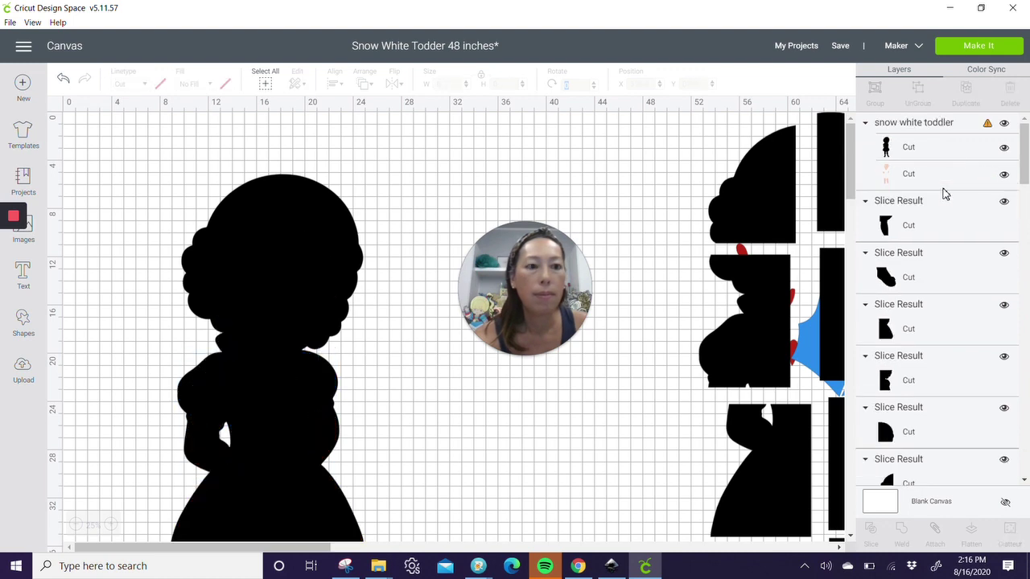
# Step: Ungroup the skin-tone layer from the silhouette and send it to the front
pyautogui.click(946, 174)
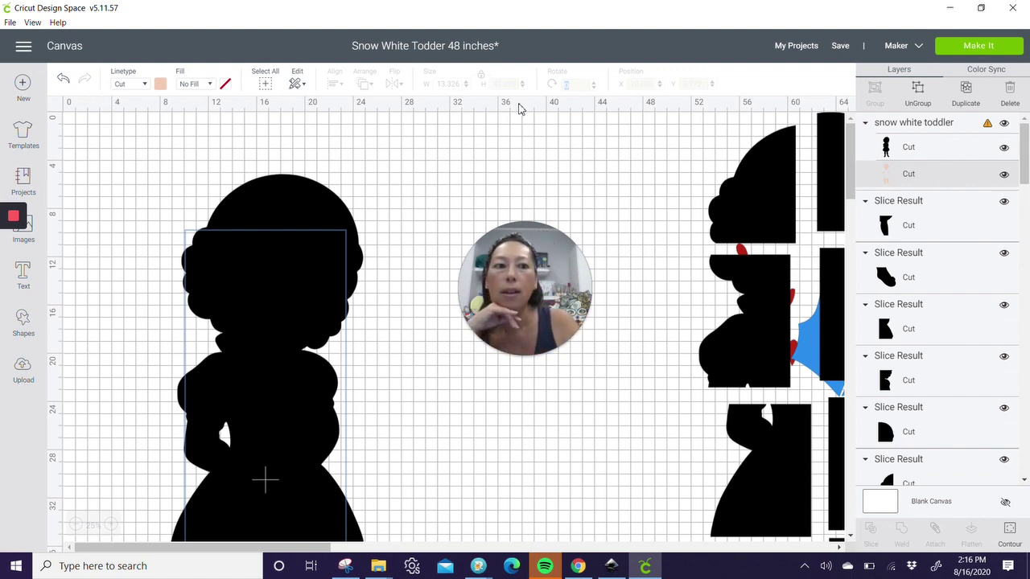
pyautogui.click(919, 92)
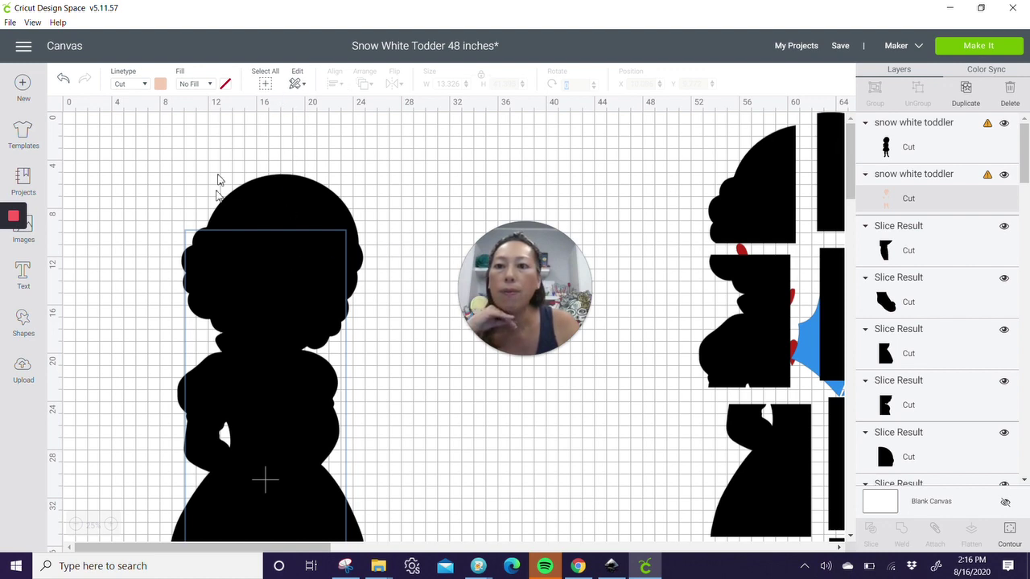
pyautogui.click(963, 199)
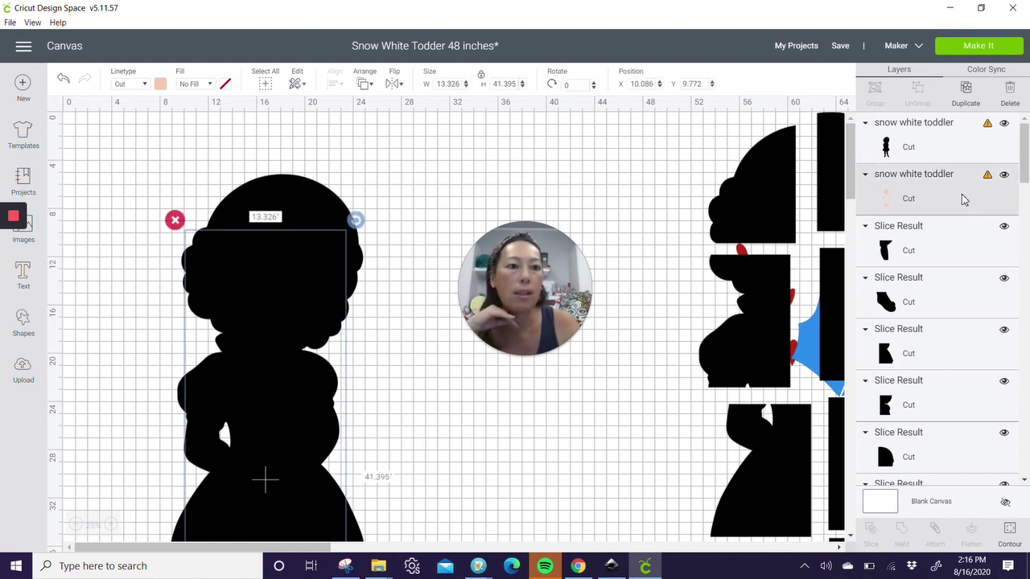
pyautogui.click(363, 83)
pyautogui.click(393, 164)
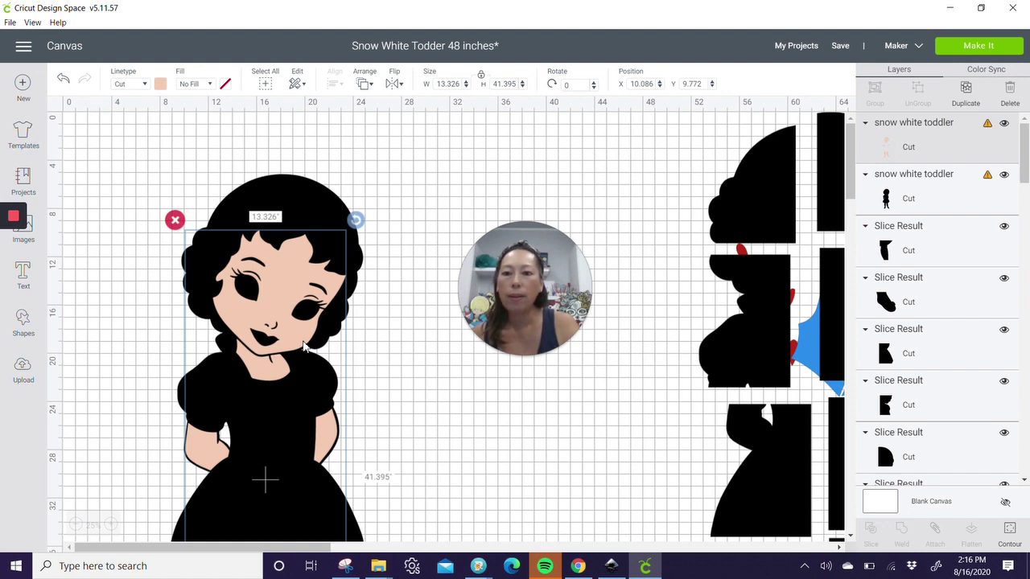
# Step: Add a 3.111-inch circle and drag it over Snow White's left eye area
pyautogui.click(24, 322)
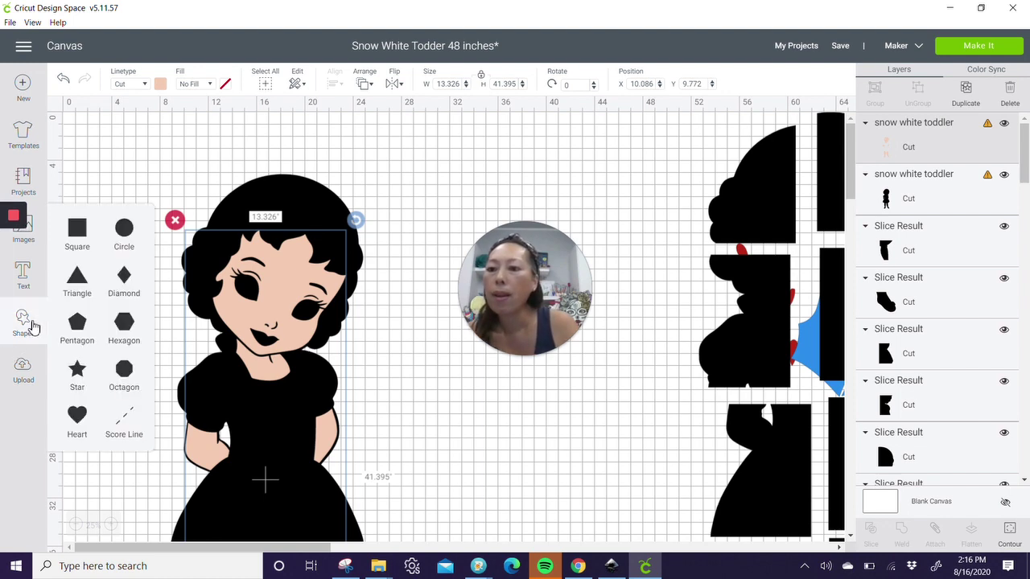
pyautogui.click(127, 233)
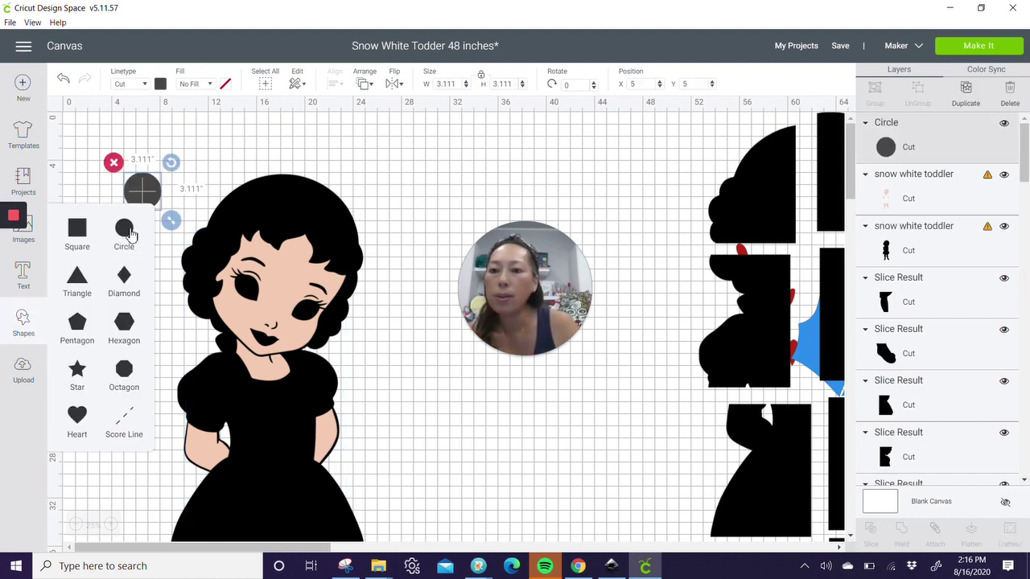
pyautogui.moveTo(125, 193); pyautogui.dragTo(238, 318)
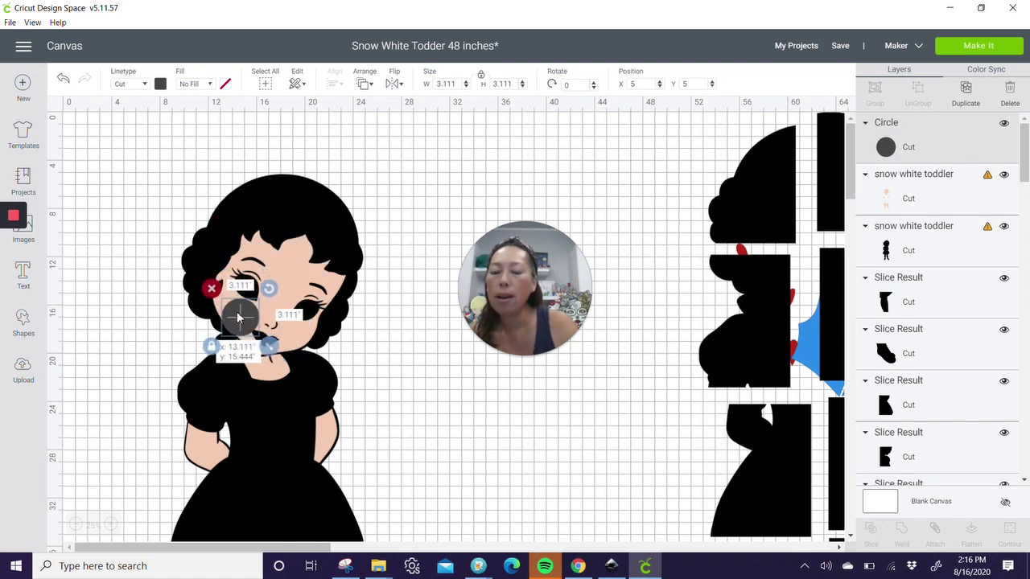
# Step: Nudge the circle onto the left cheek and select the skin-tone layer with the black silhouette
pyautogui.moveTo(236, 316)
pyautogui.mouseDown()
pyautogui.moveTo(228, 308)
pyautogui.moveTo(230, 317)
pyautogui.mouseUp()
pyautogui.click(172, 338)
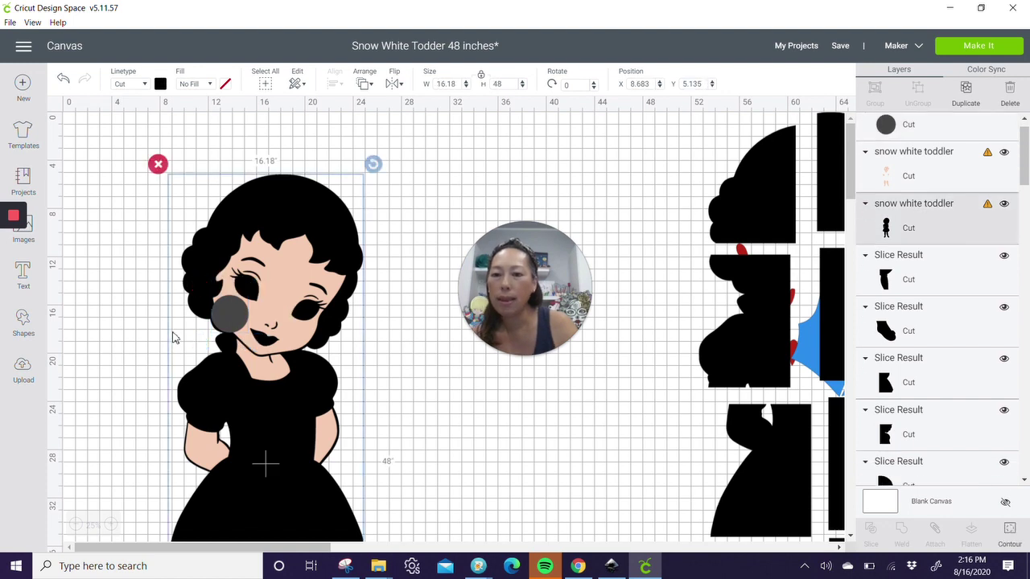
pyautogui.click(148, 307)
pyautogui.moveTo(148, 251); pyautogui.dragTo(168, 321)
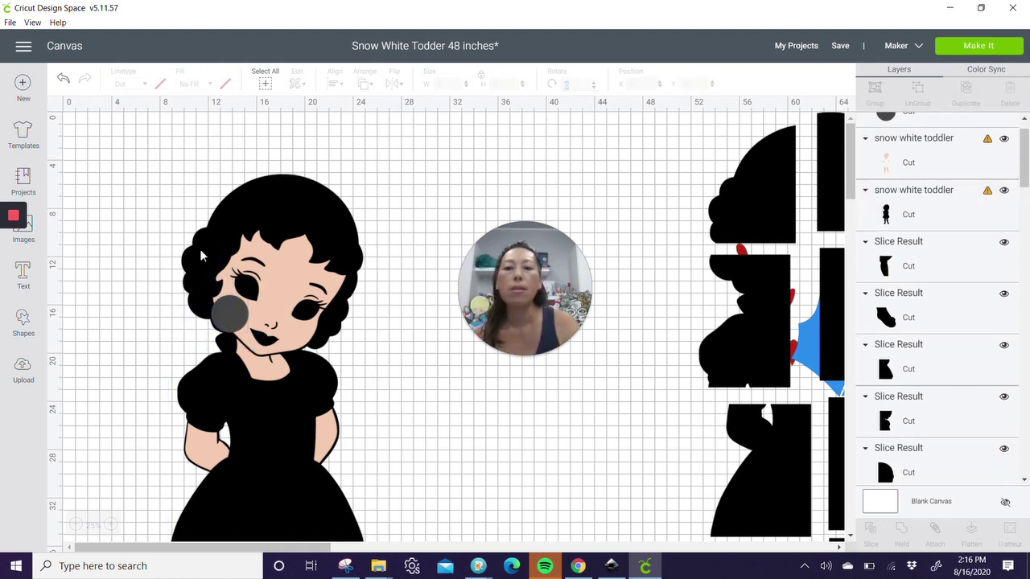
pyautogui.click(273, 213)
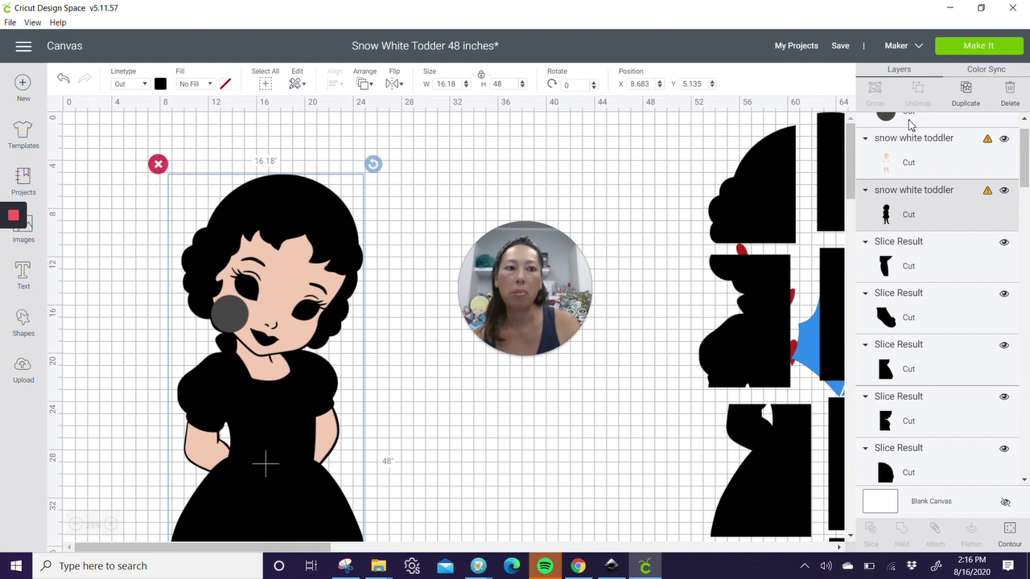
pyautogui.click(290, 285)
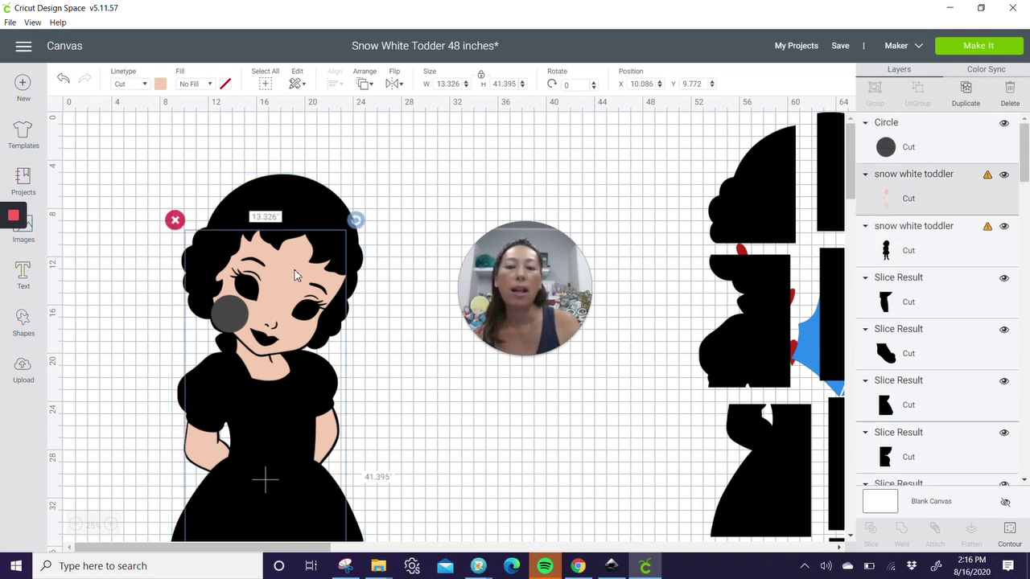
pyautogui.keyDown('shift'); pyautogui.click(311, 187); pyautogui.keyUp('shift')
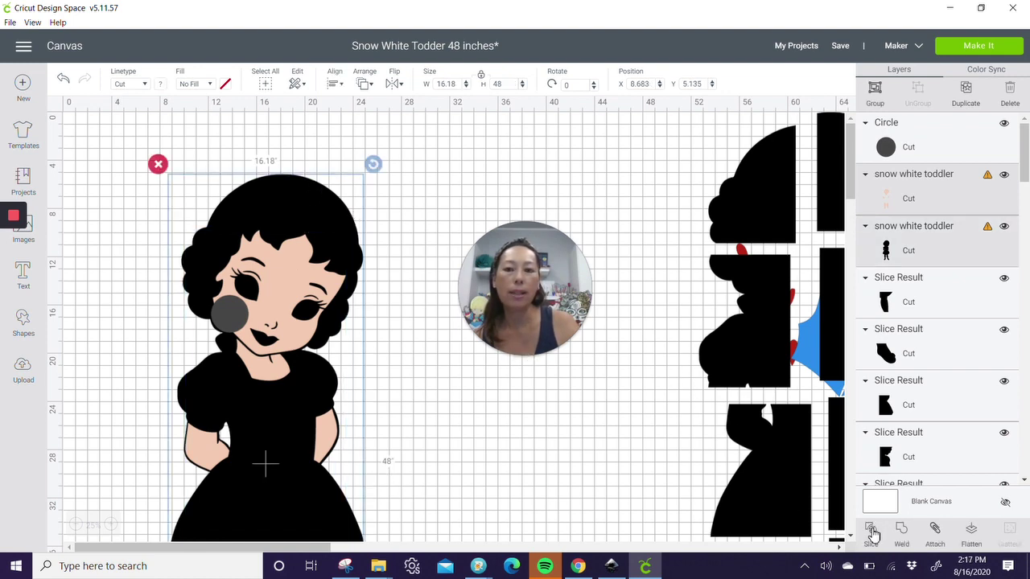
# Step: Slice the skin layer out of the silhouette and pull the face pieces beside the figure
pyautogui.click(871, 531)
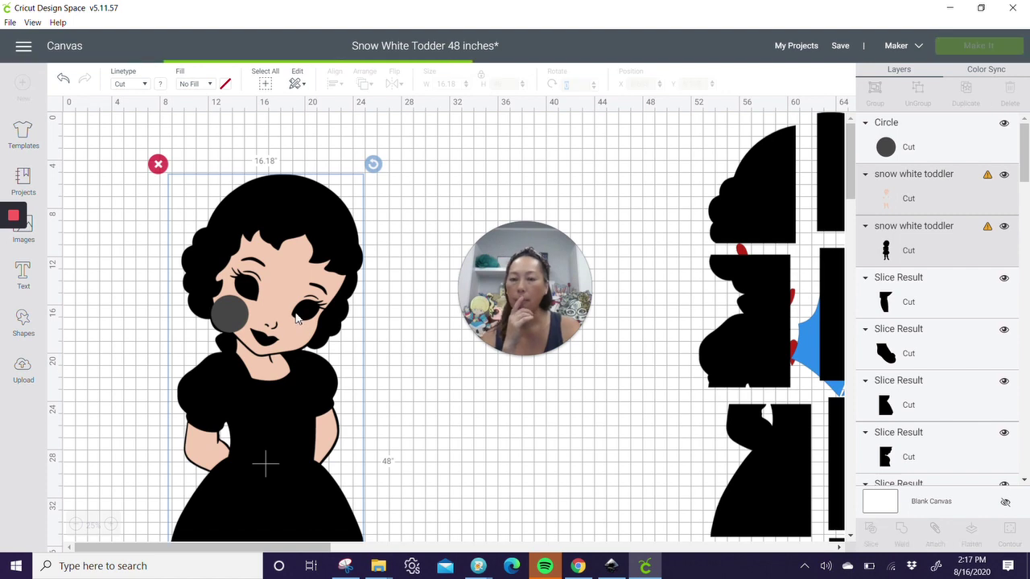
pyautogui.moveTo(293, 280); pyautogui.dragTo(429, 388)
pyautogui.moveTo(291, 272); pyautogui.dragTo(394, 409)
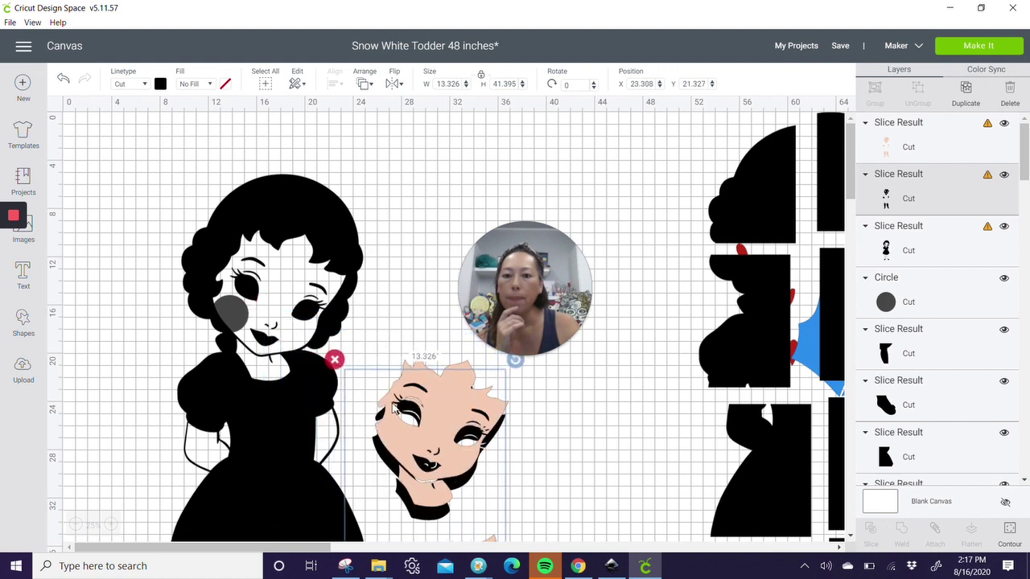
pyautogui.click(334, 360)
# Step: Delete the black face-features piece and the skin-tone face piece
pyautogui.click(395, 393)
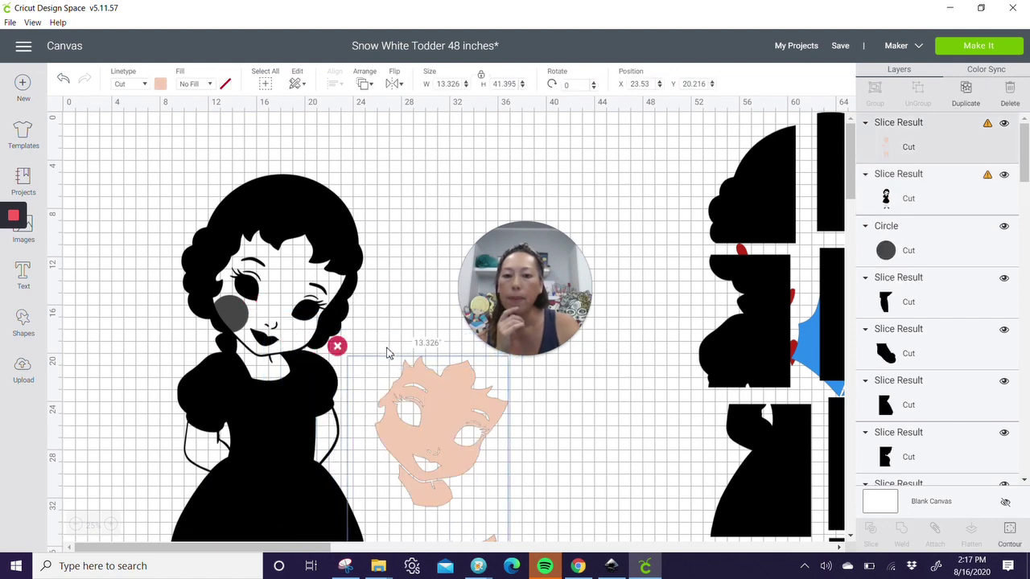
pyautogui.click(338, 346)
pyautogui.scroll(-1, 368, 389)
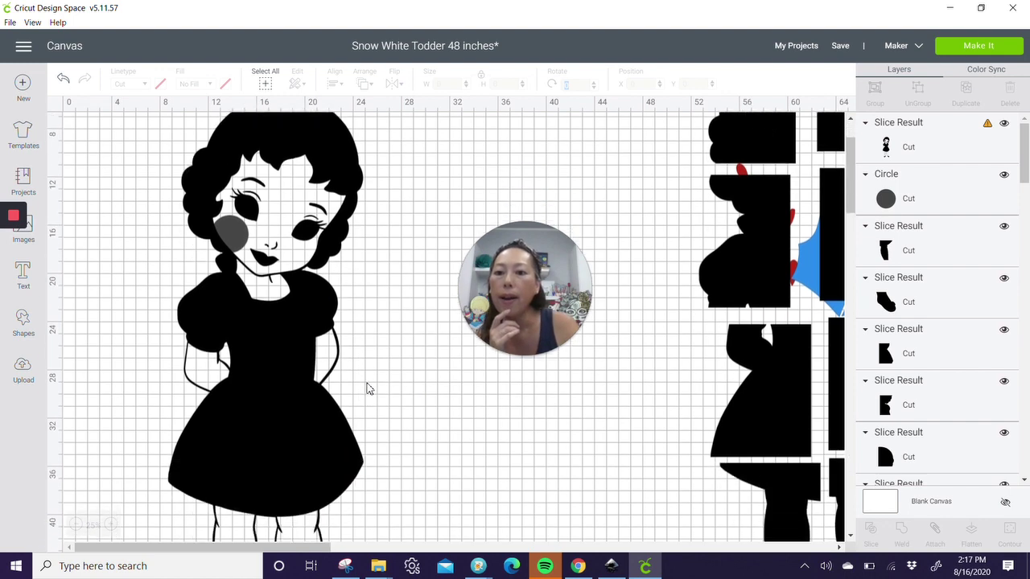
pyautogui.scroll(-2, 368, 388)
pyautogui.scroll(2, 367, 386)
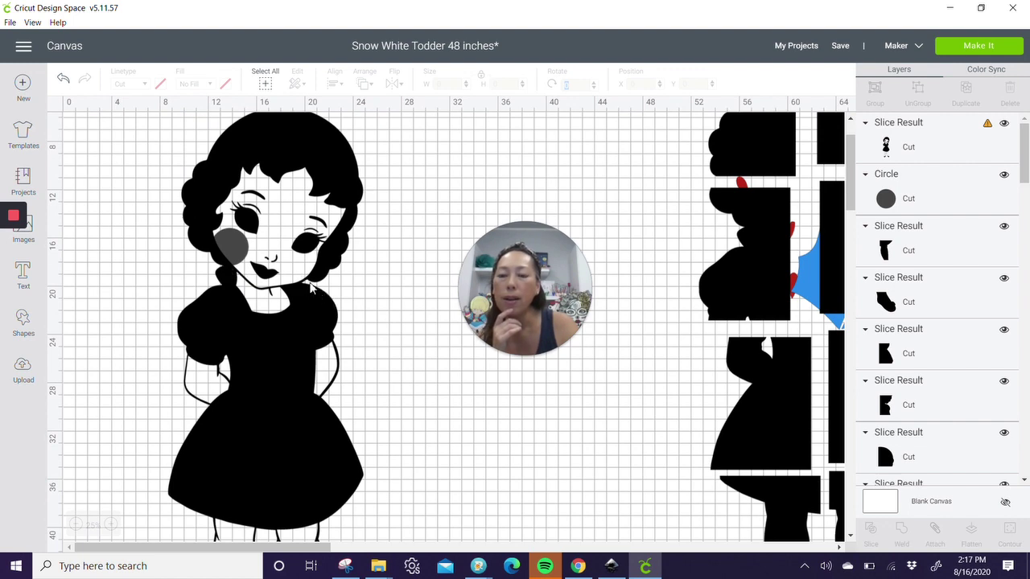
# Step: Enlarge the circle to 6.056 inches and move the figure so its left eye sits under it
pyautogui.click(181, 255)
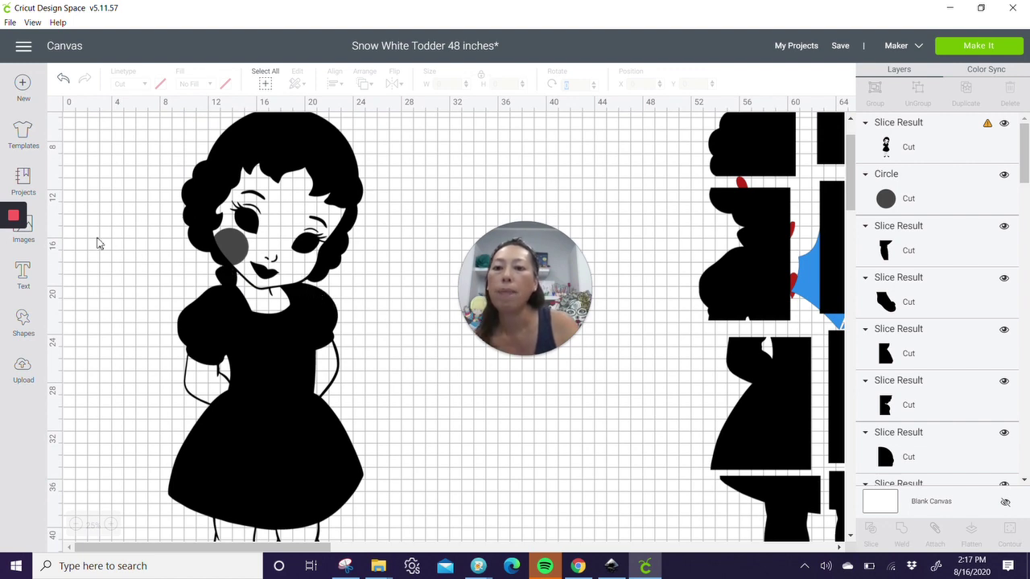
pyautogui.click(131, 203)
pyautogui.click(244, 252)
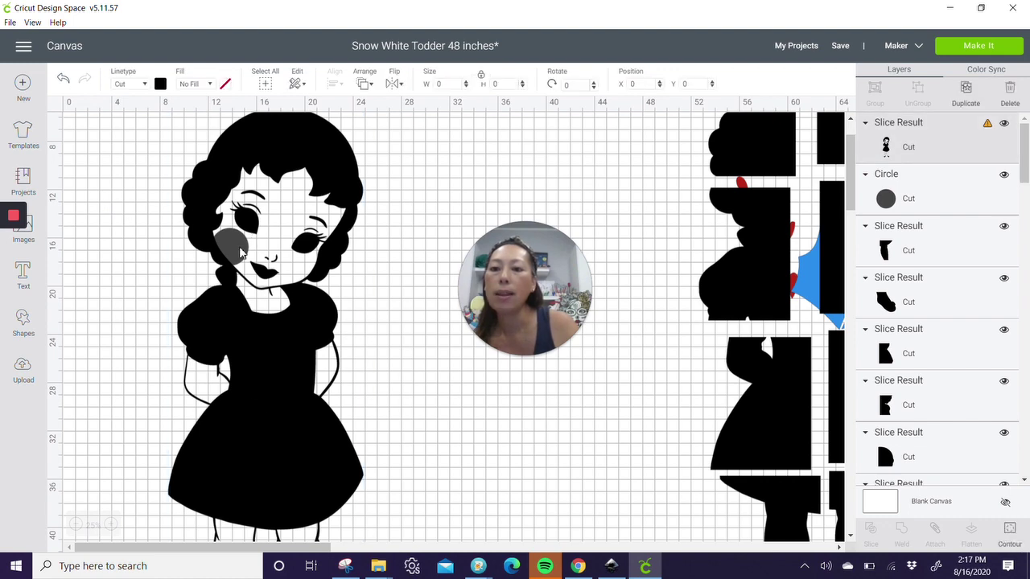
pyautogui.click(943, 201)
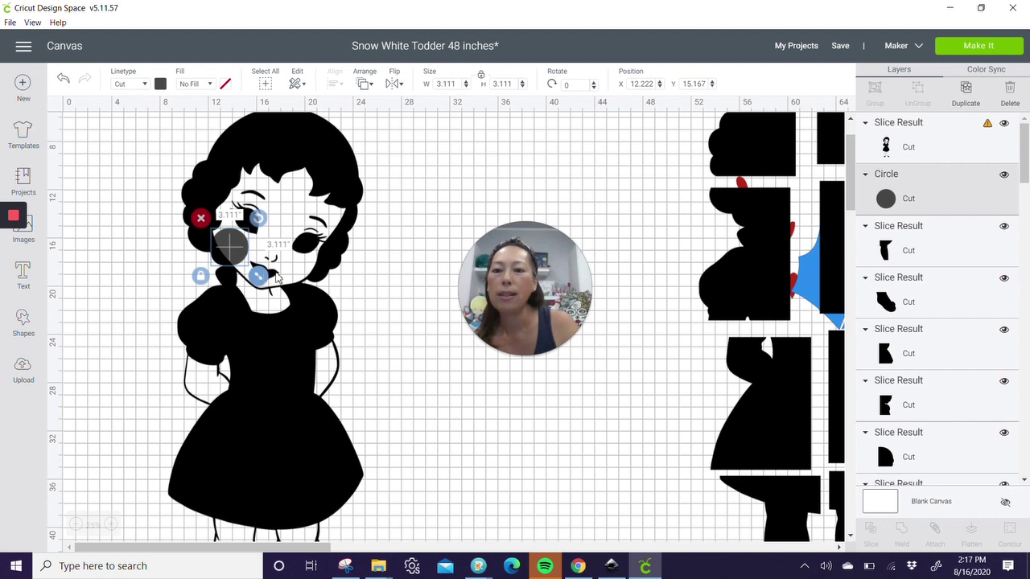
pyautogui.moveTo(276, 277); pyautogui.dragTo(309, 312)
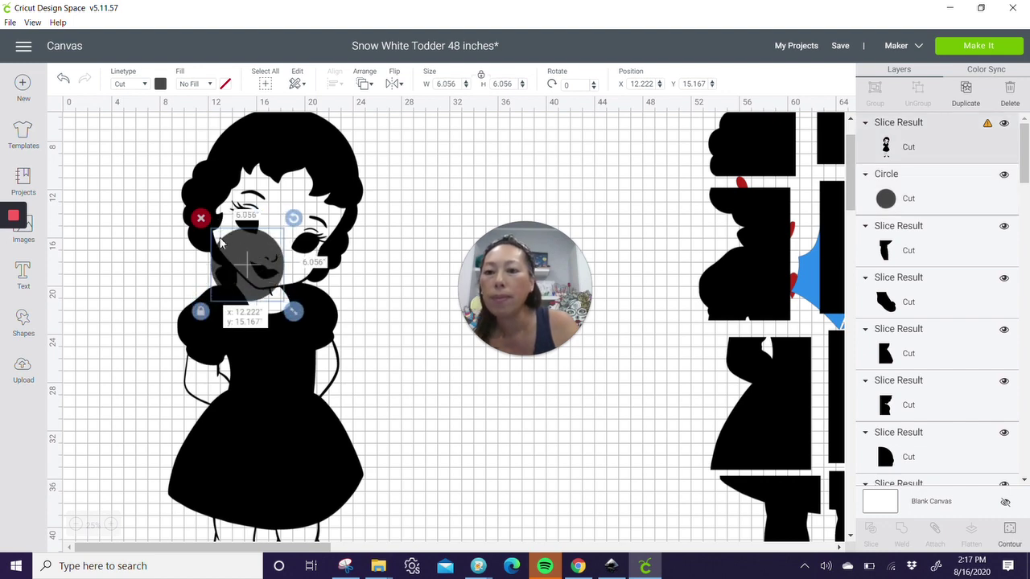
pyautogui.moveTo(255, 268); pyautogui.dragTo(282, 301)
pyautogui.moveTo(290, 434); pyautogui.dragTo(292, 431)
pyautogui.click(156, 298)
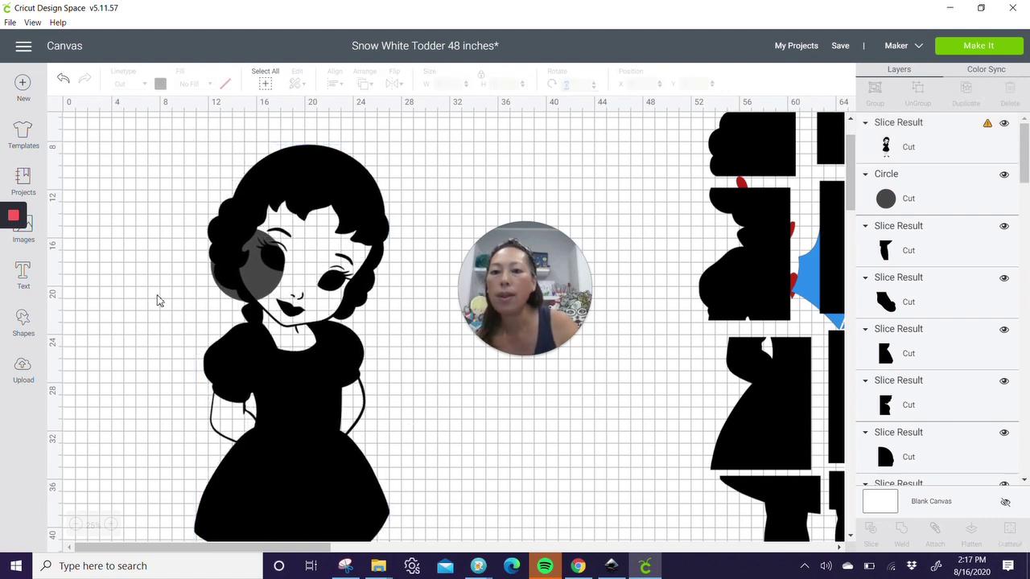
# Step: Slice the circle out of the figure, undo the test move, and open Hide Contour for the figure
pyautogui.moveTo(144, 247); pyautogui.dragTo(273, 298)
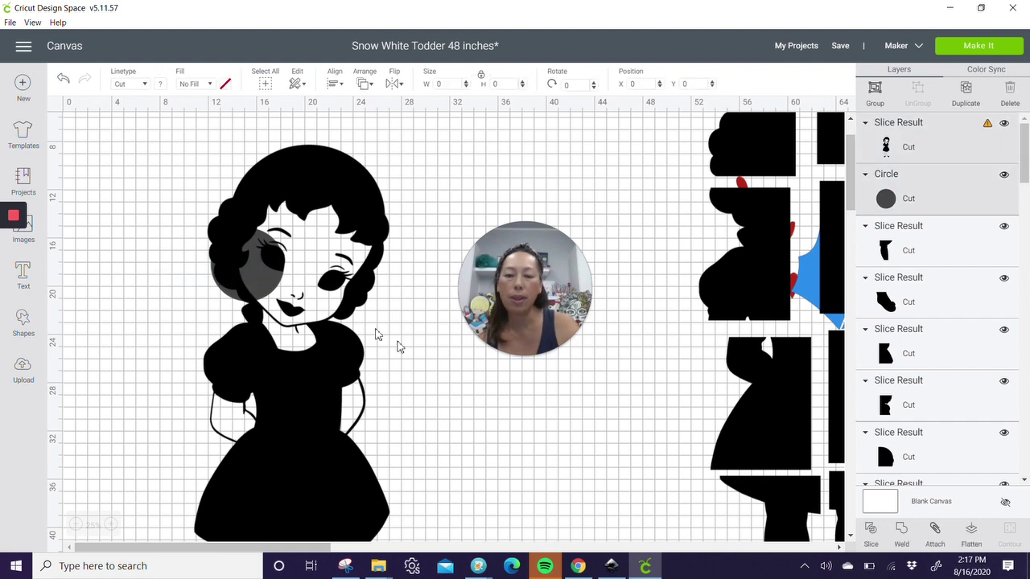
pyautogui.click(871, 533)
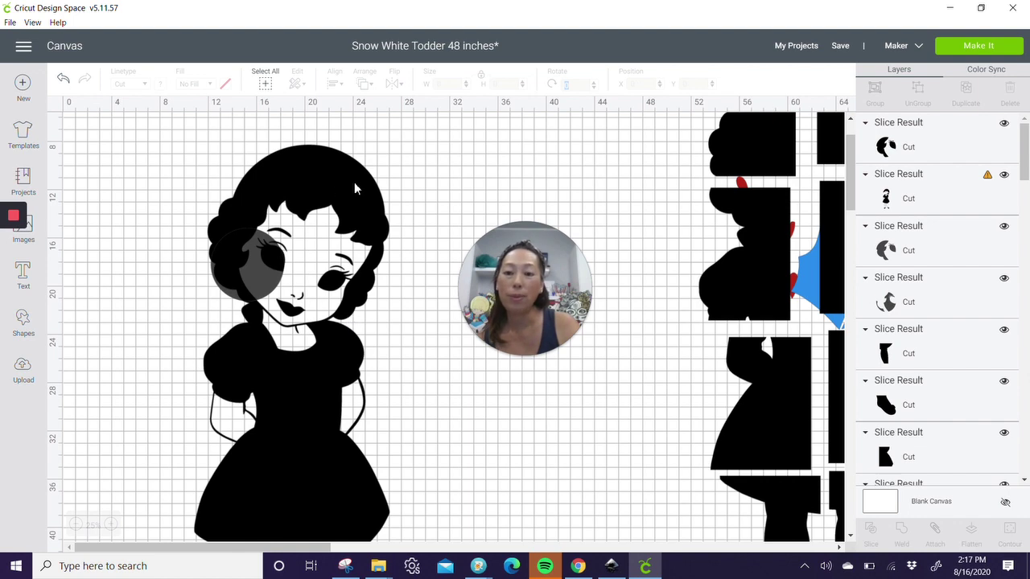
pyautogui.moveTo(354, 188); pyautogui.dragTo(414, 184)
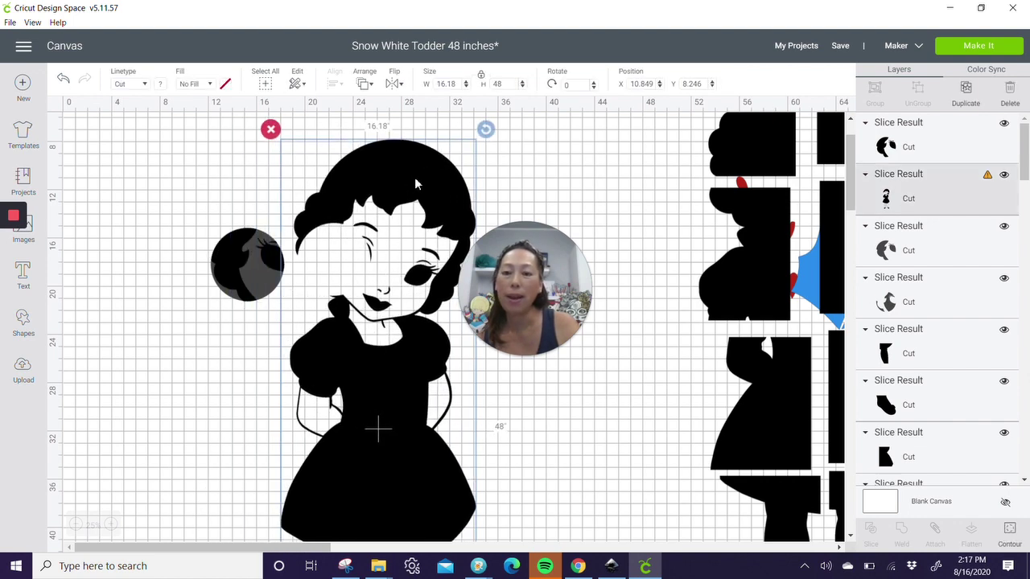
pyautogui.click(64, 80)
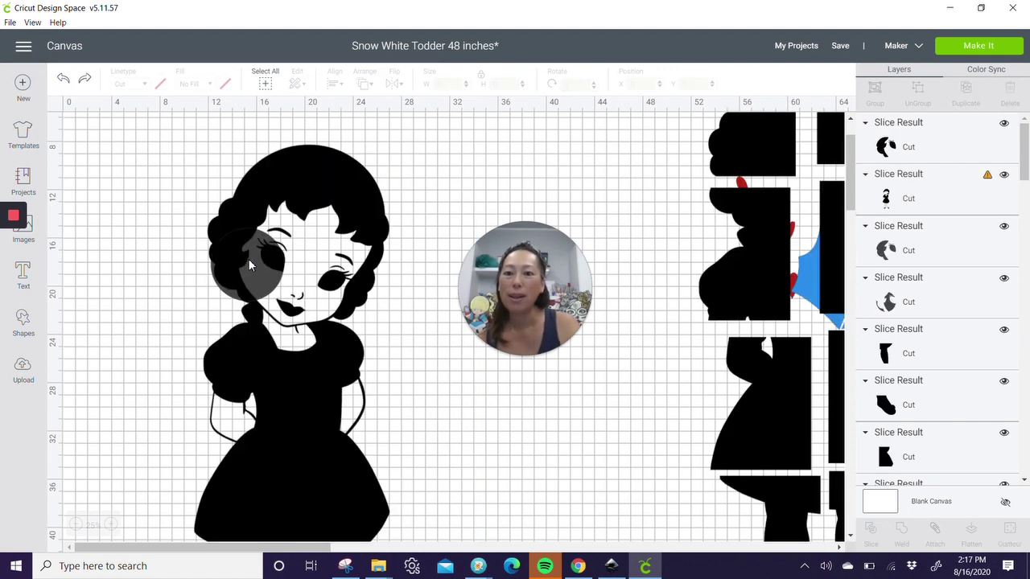
pyautogui.click(364, 191)
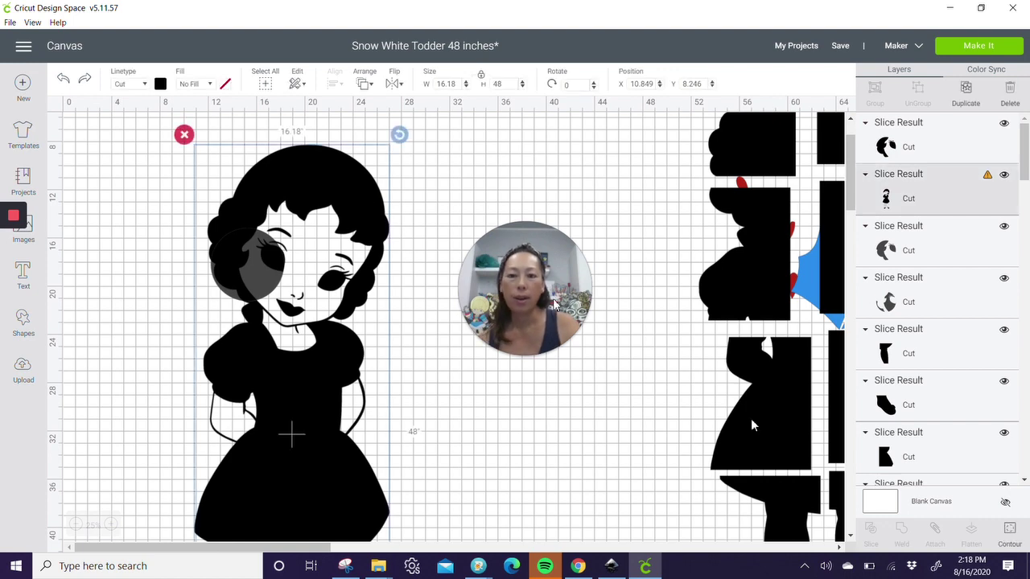
pyautogui.click(1009, 529)
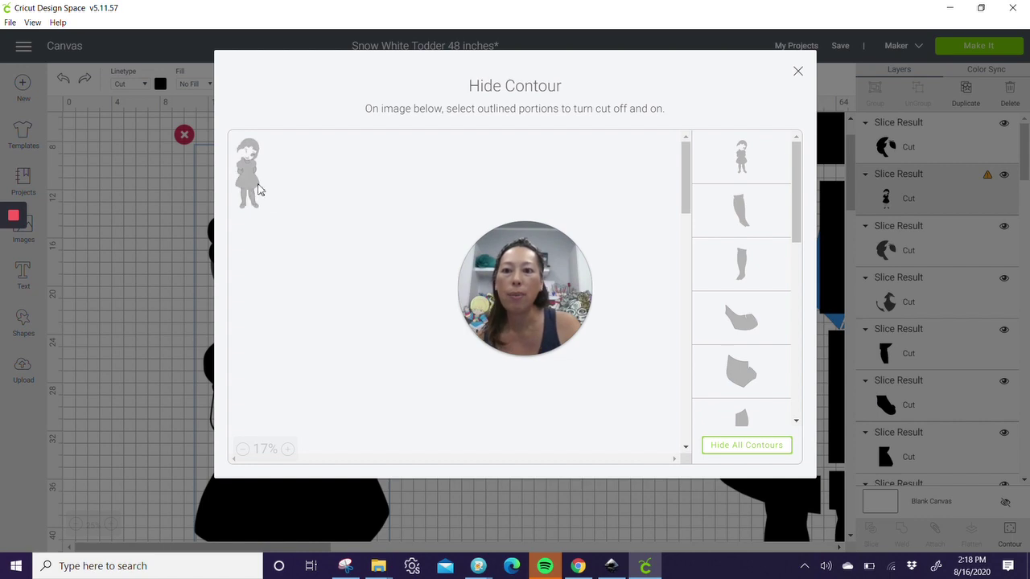
# Step: Place a 3.111-inch circle over the hair by the right cheek and slice it from the figure
pyautogui.click(133, 267)
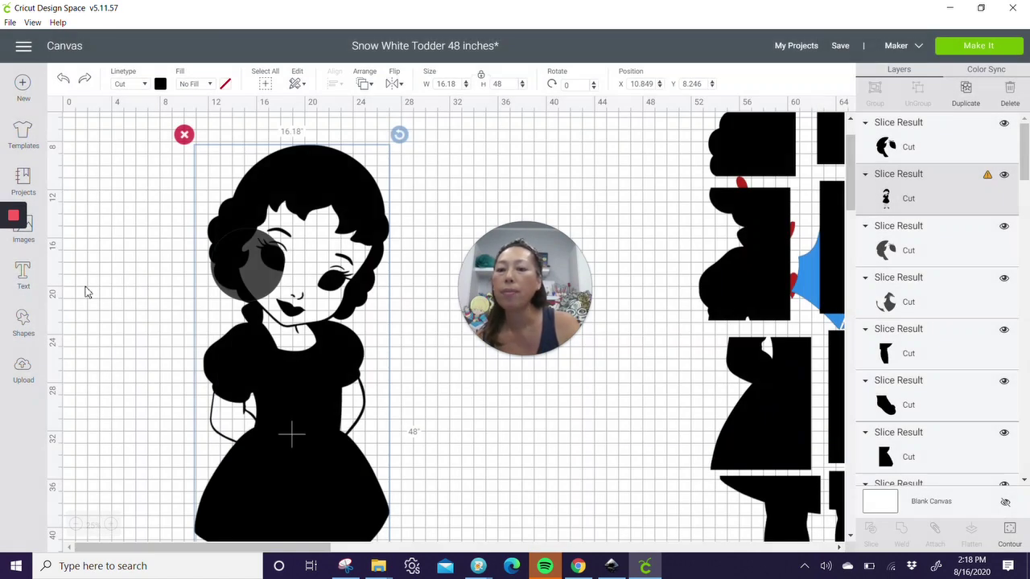
pyautogui.click(31, 328)
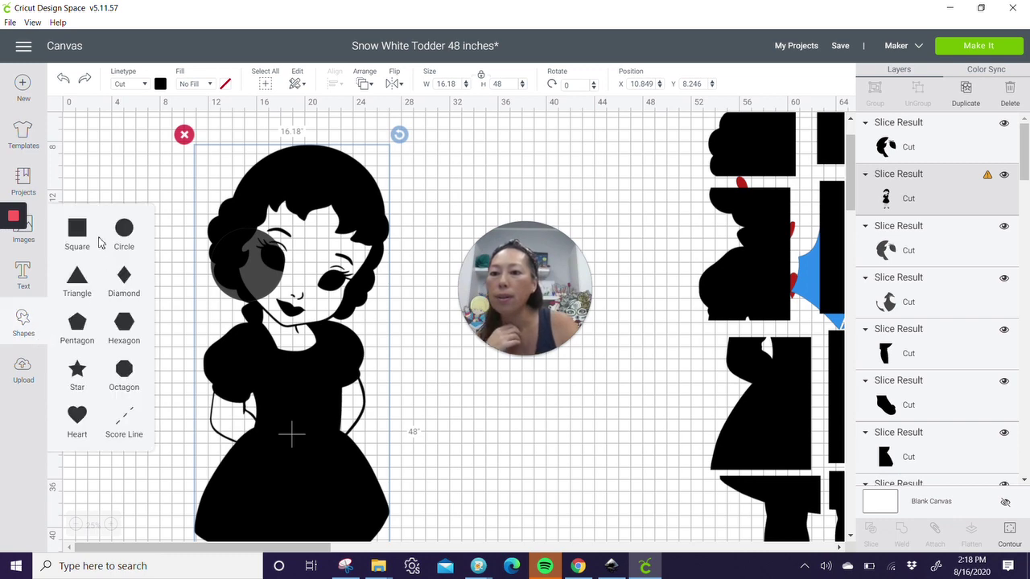
pyautogui.click(127, 232)
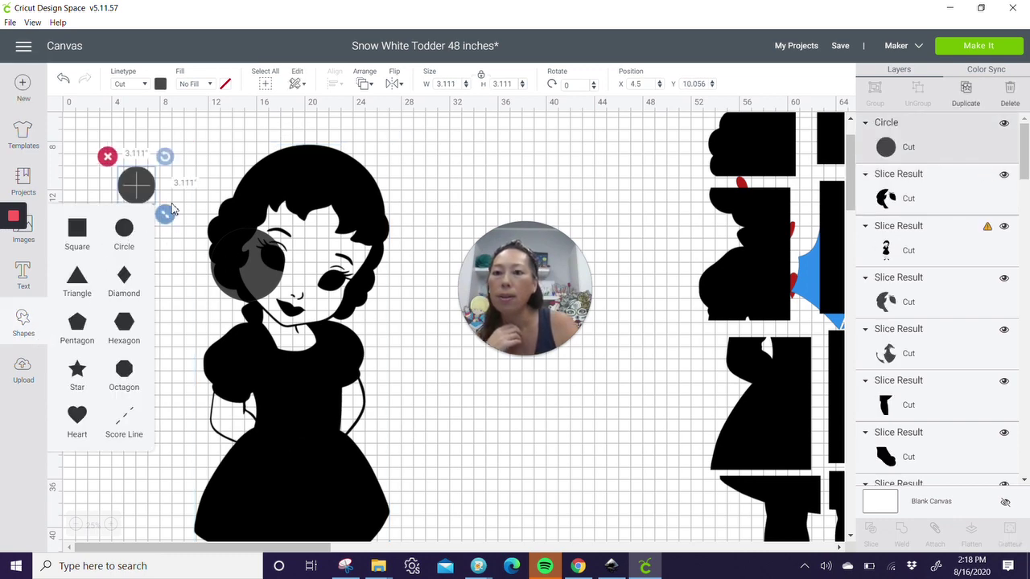
pyautogui.moveTo(137, 184); pyautogui.dragTo(341, 299)
pyautogui.click(426, 301)
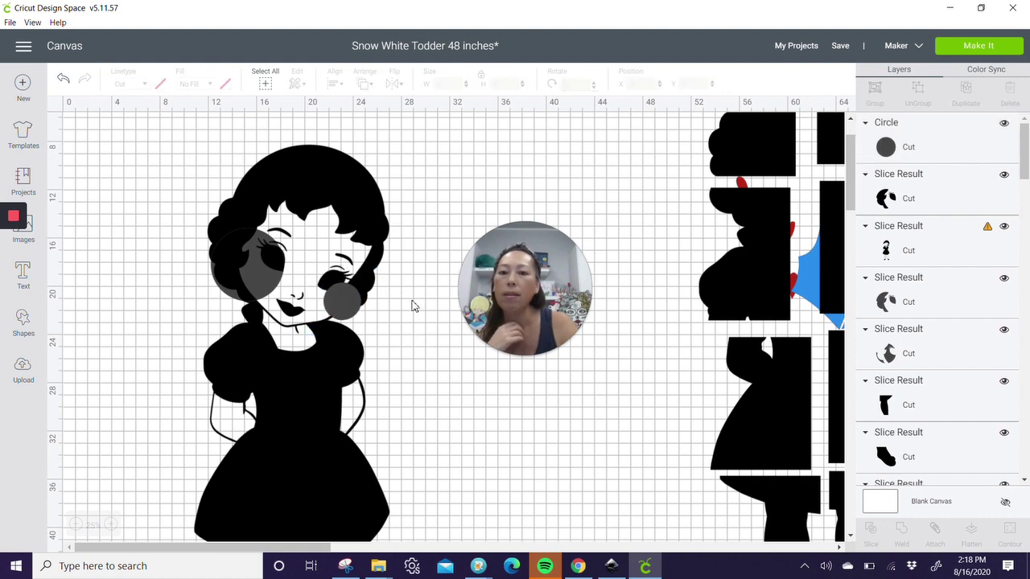
pyautogui.moveTo(402, 295); pyautogui.dragTo(343, 311)
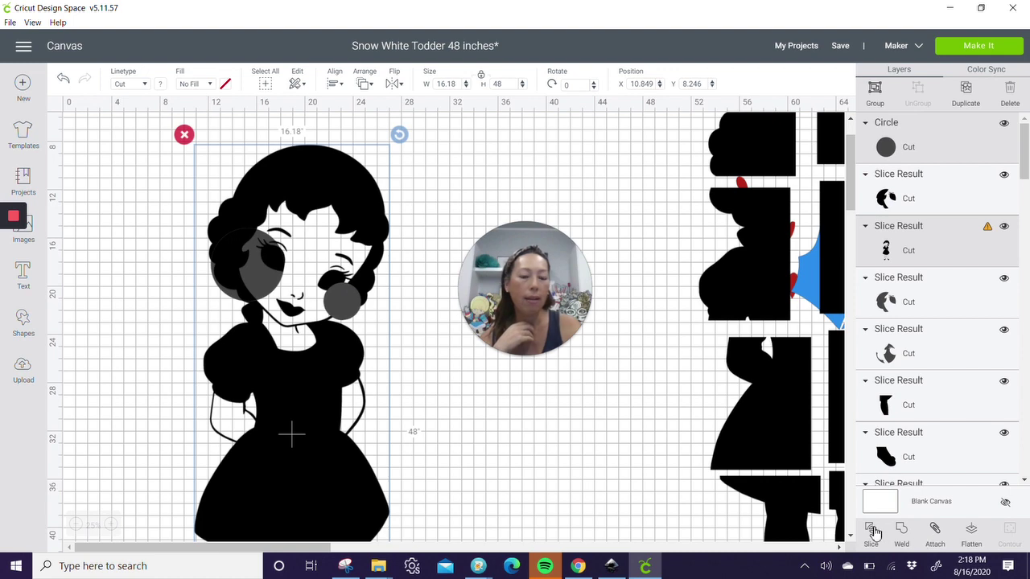
pyautogui.click(872, 532)
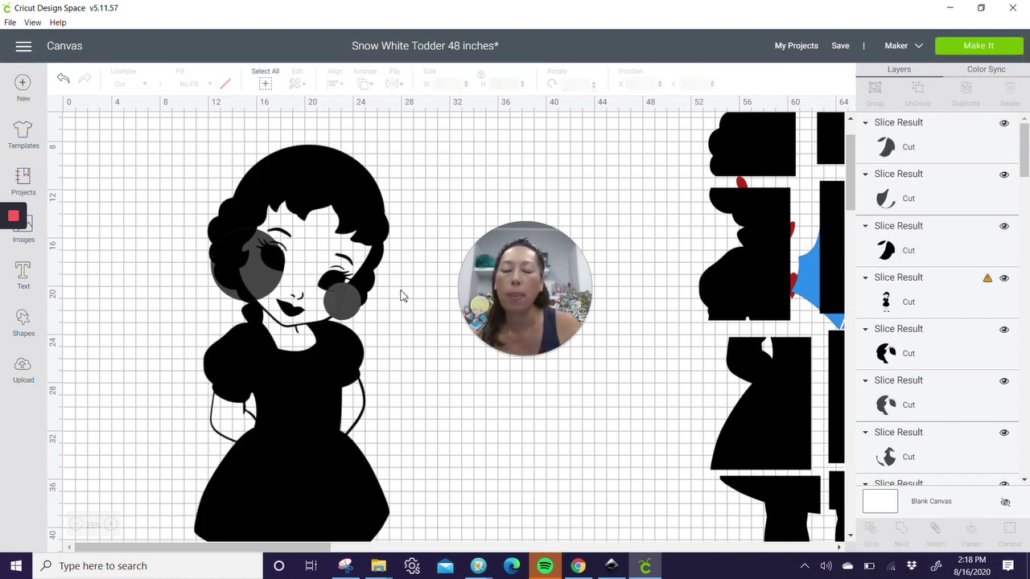
pyautogui.click(358, 179)
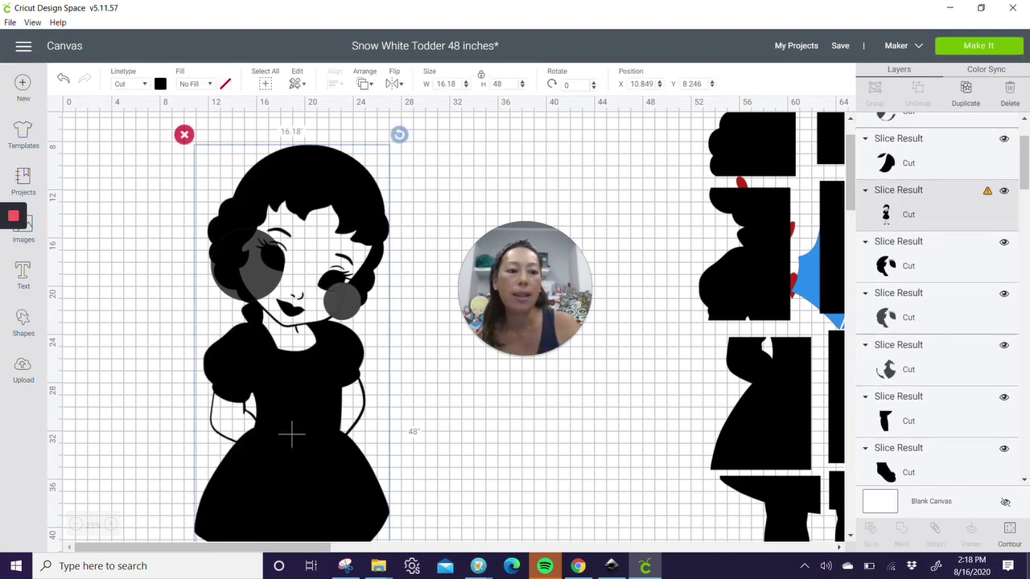
# Step: Hide every contour except the hair, leaving a 15.051 by 13.385-inch hair piece
pyautogui.click(1006, 540)
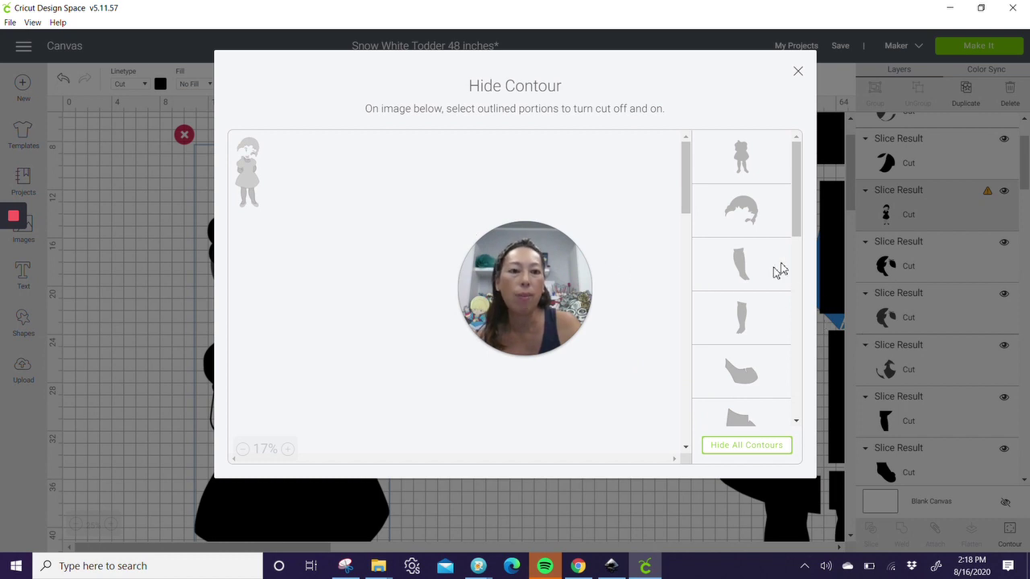
pyautogui.click(763, 451)
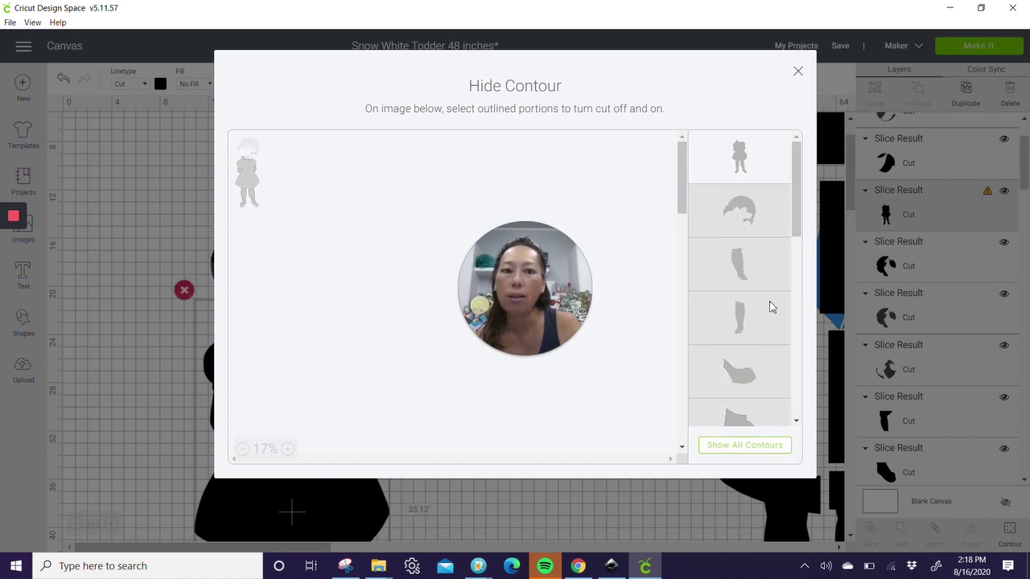
pyautogui.click(756, 212)
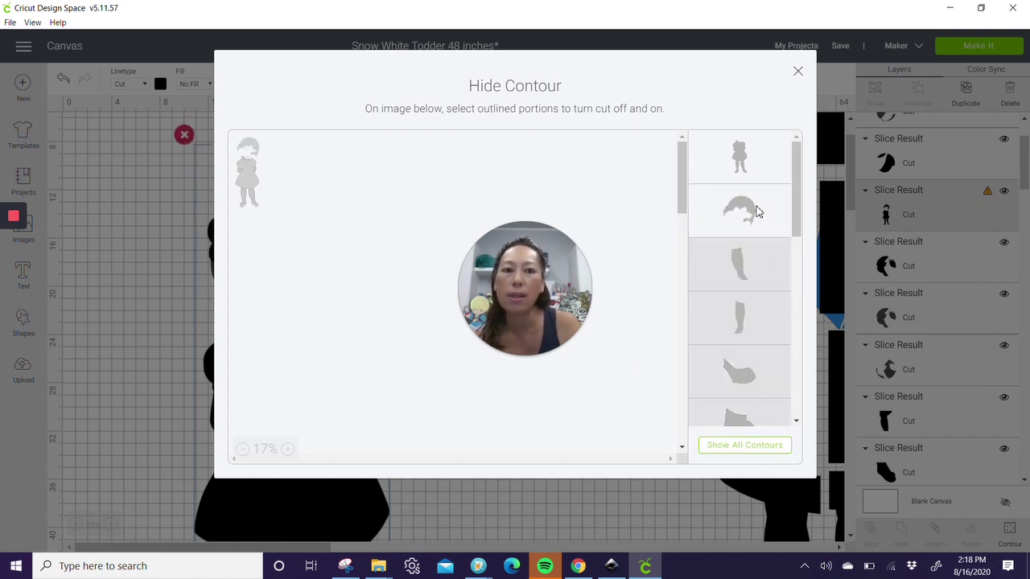
pyautogui.click(764, 160)
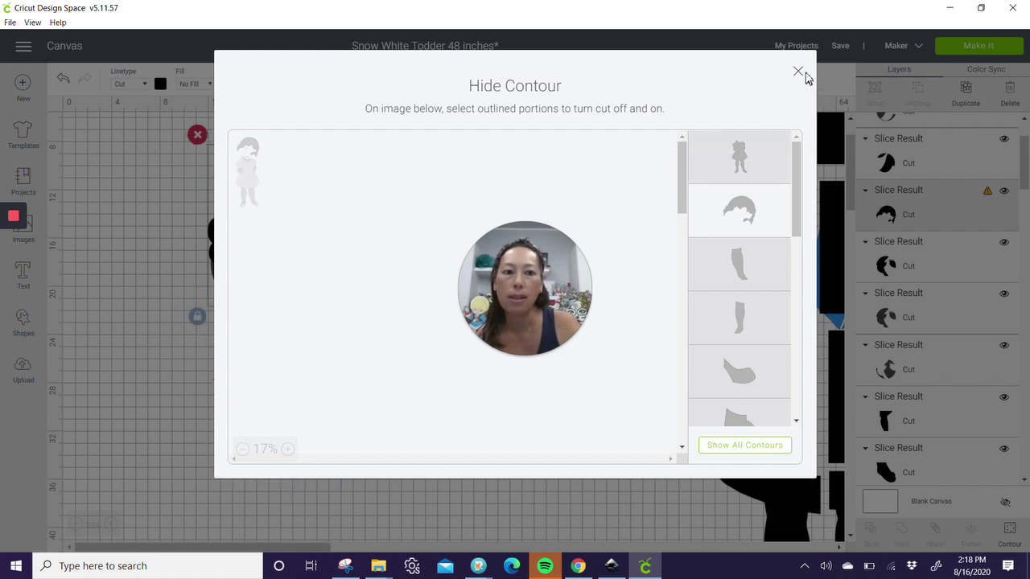
pyautogui.click(799, 73)
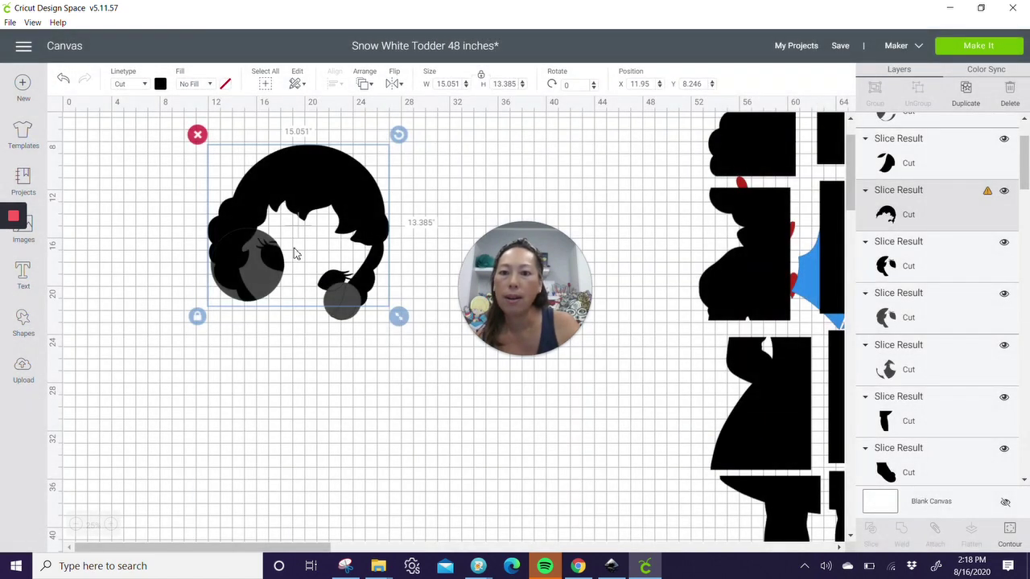
pyautogui.click(291, 364)
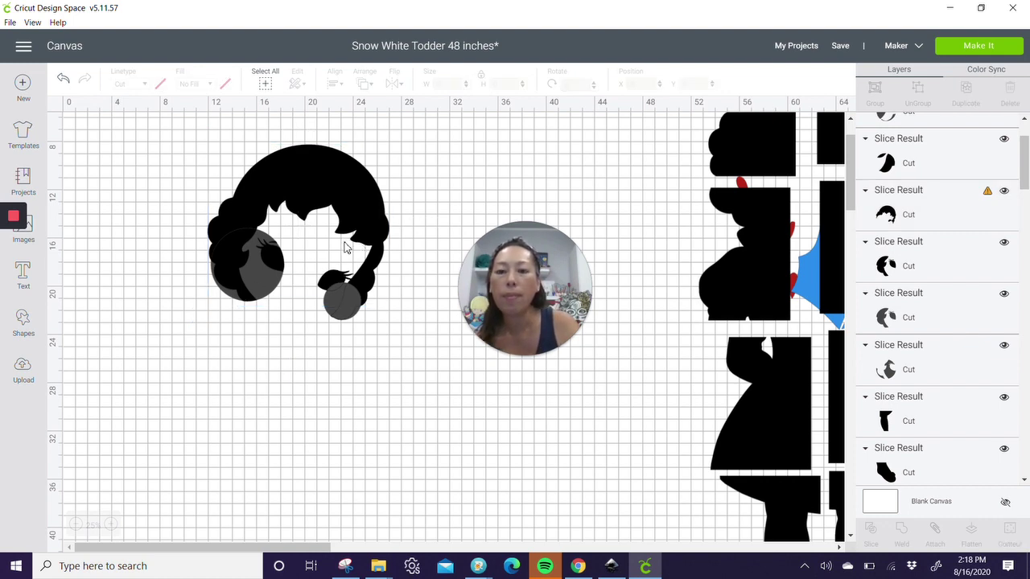
pyautogui.click(262, 275)
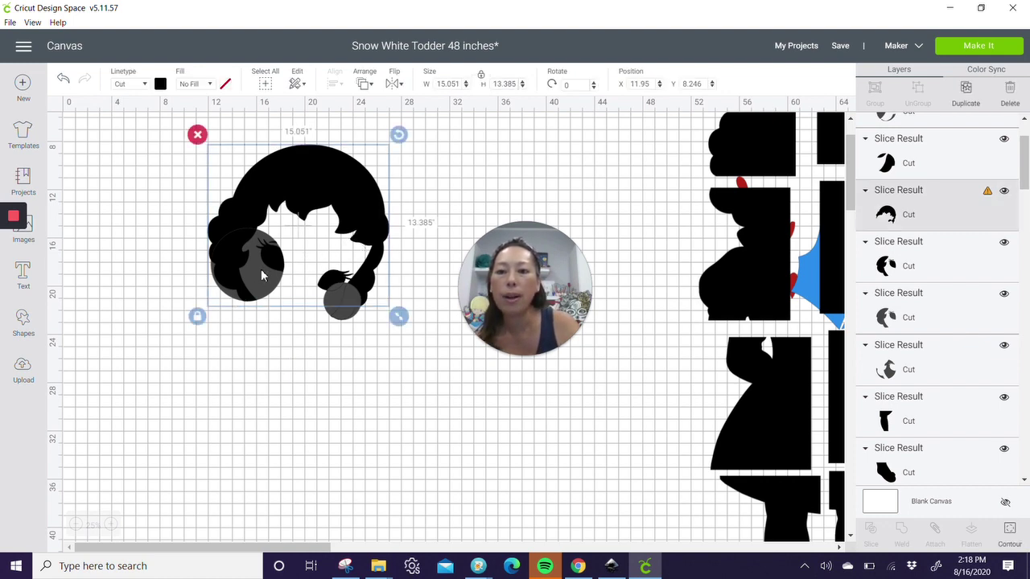
pyautogui.click(336, 341)
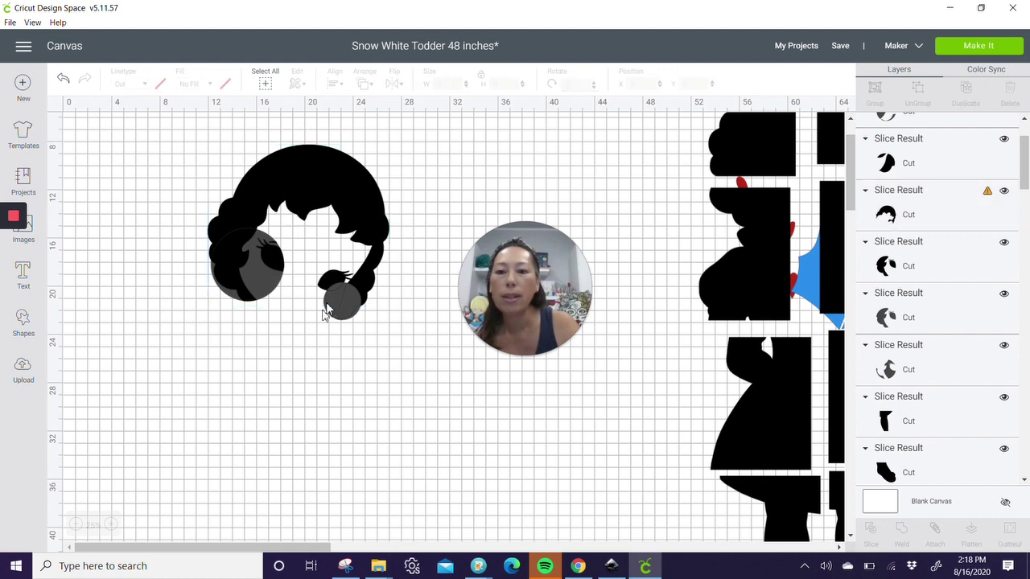
pyautogui.moveTo(326, 312); pyautogui.dragTo(264, 402)
pyautogui.hotkey('ctrl', 'z')
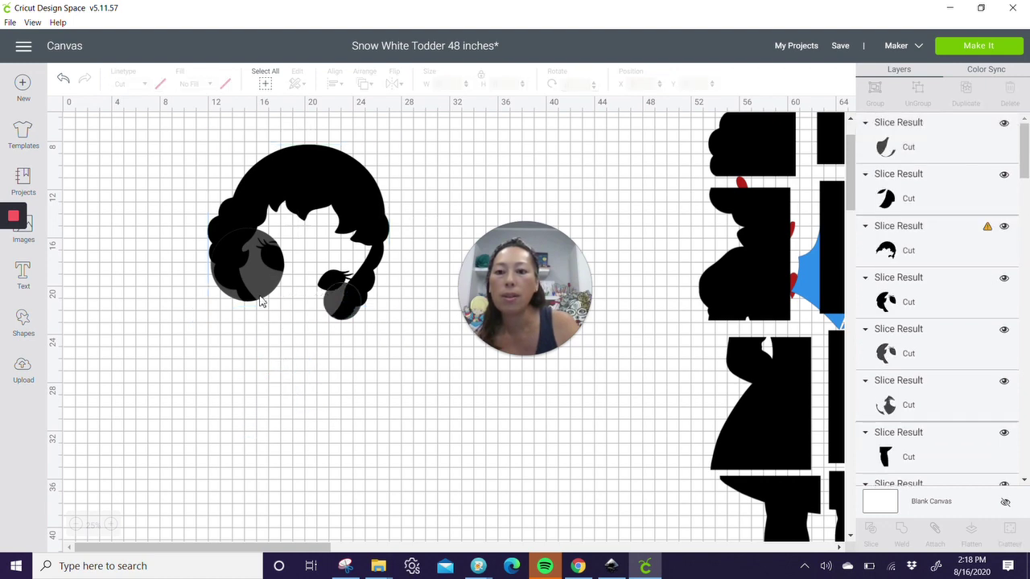
pyautogui.click(276, 283)
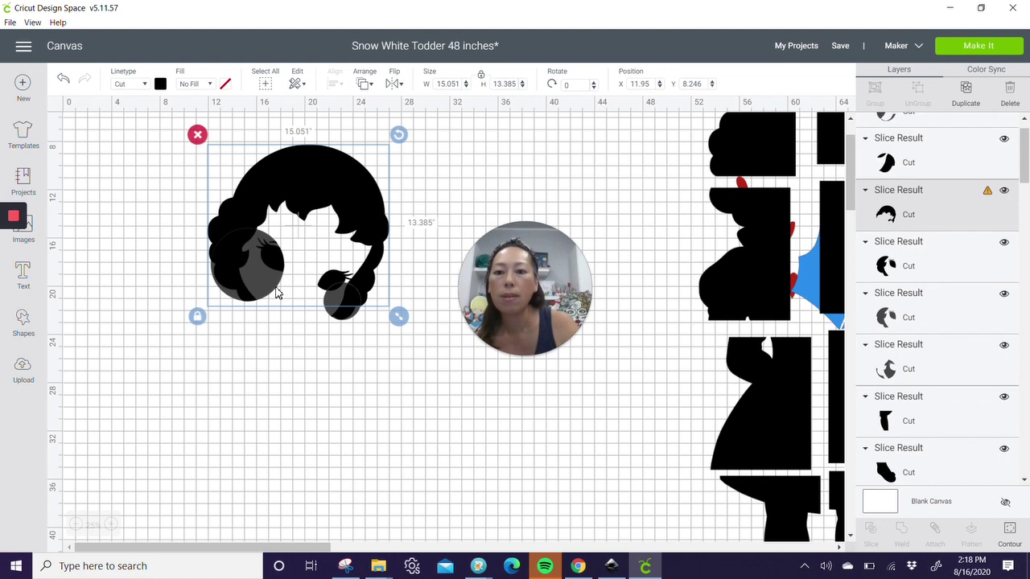
pyautogui.click(290, 373)
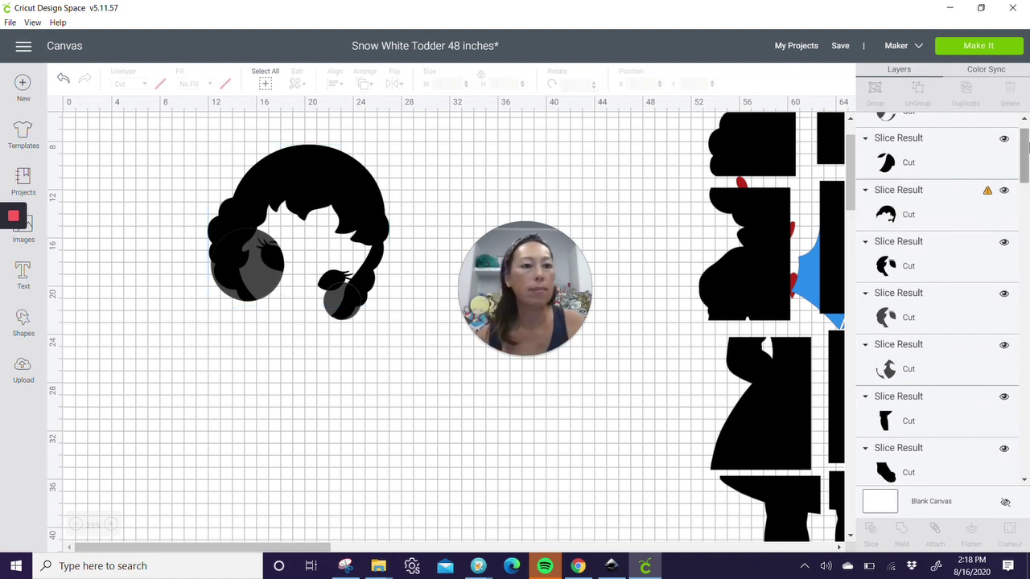
pyautogui.scroll(2, 910, 161)
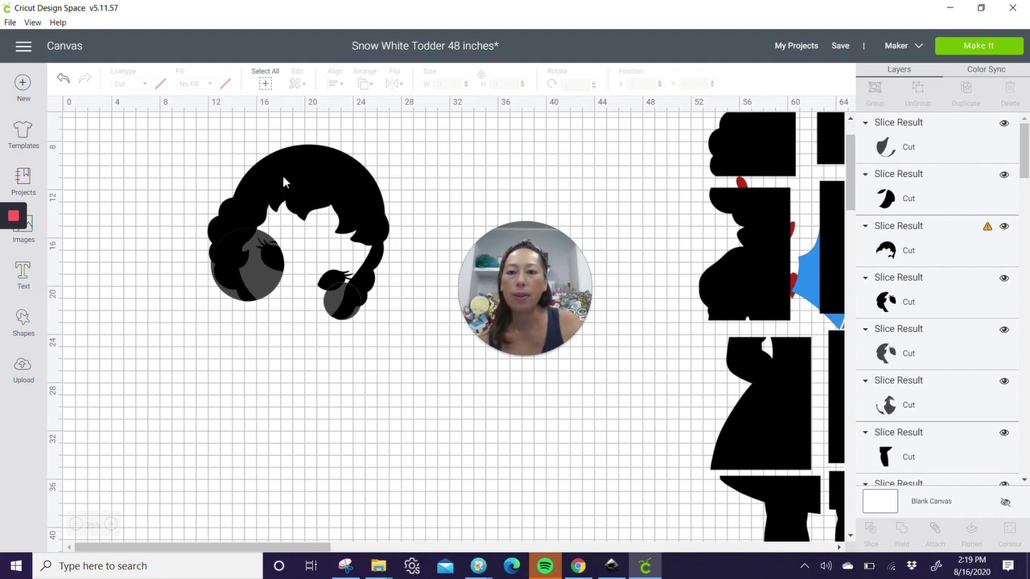
pyautogui.click(298, 224)
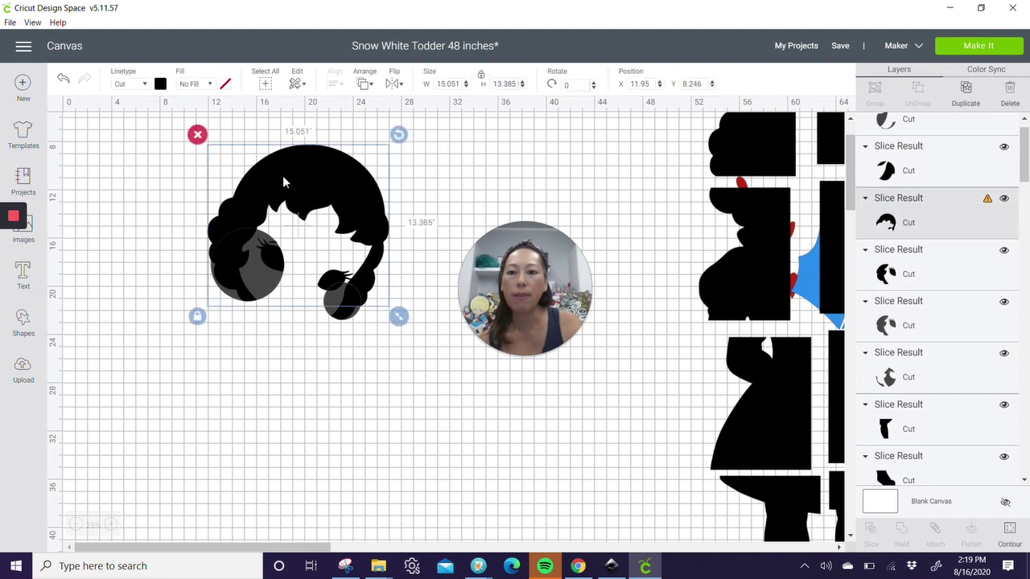
pyautogui.click(1009, 532)
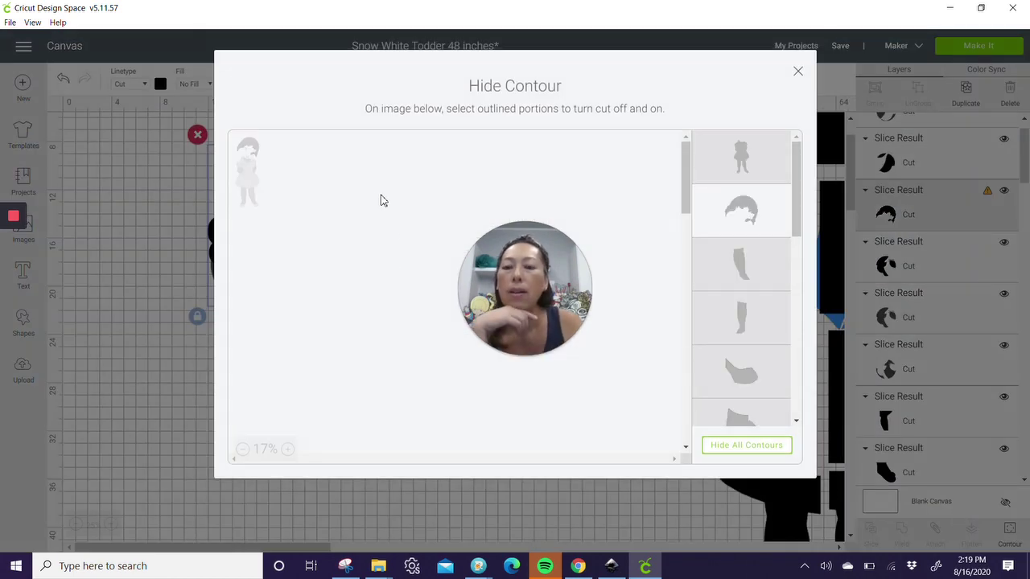
pyautogui.click(287, 451)
pyautogui.click(288, 451)
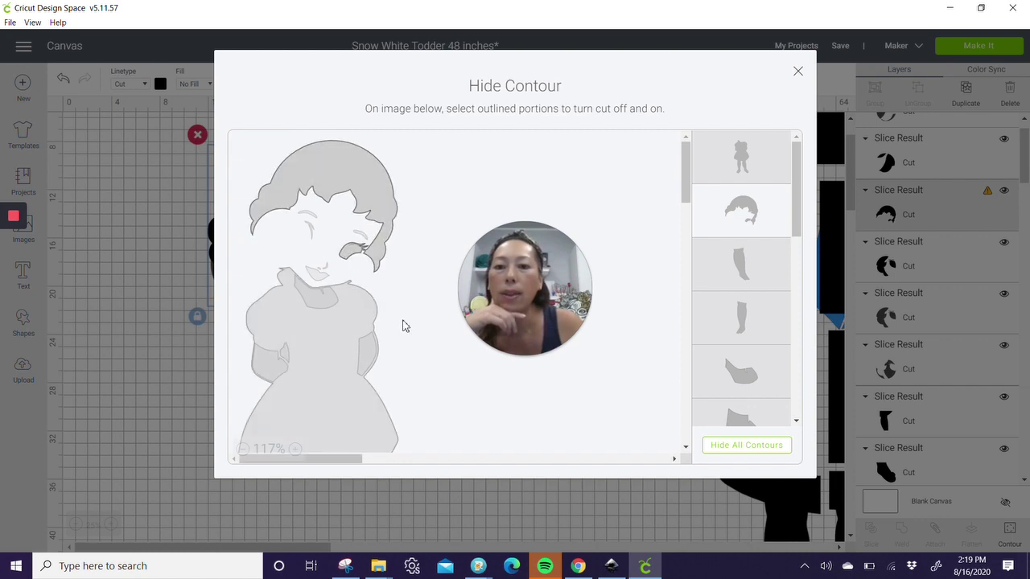
pyautogui.click(798, 74)
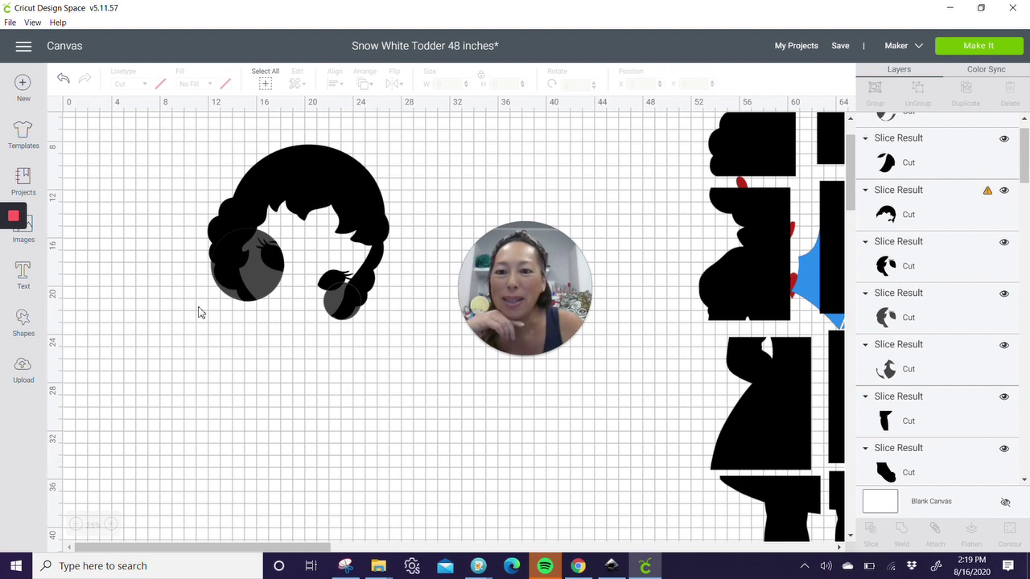
pyautogui.click(238, 303)
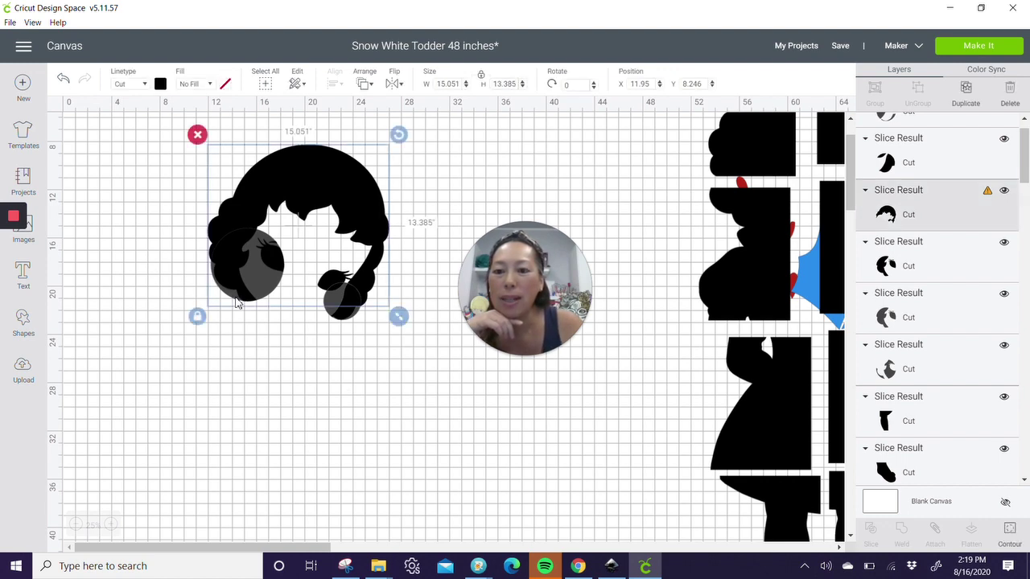
pyautogui.scroll(1, 937, 217)
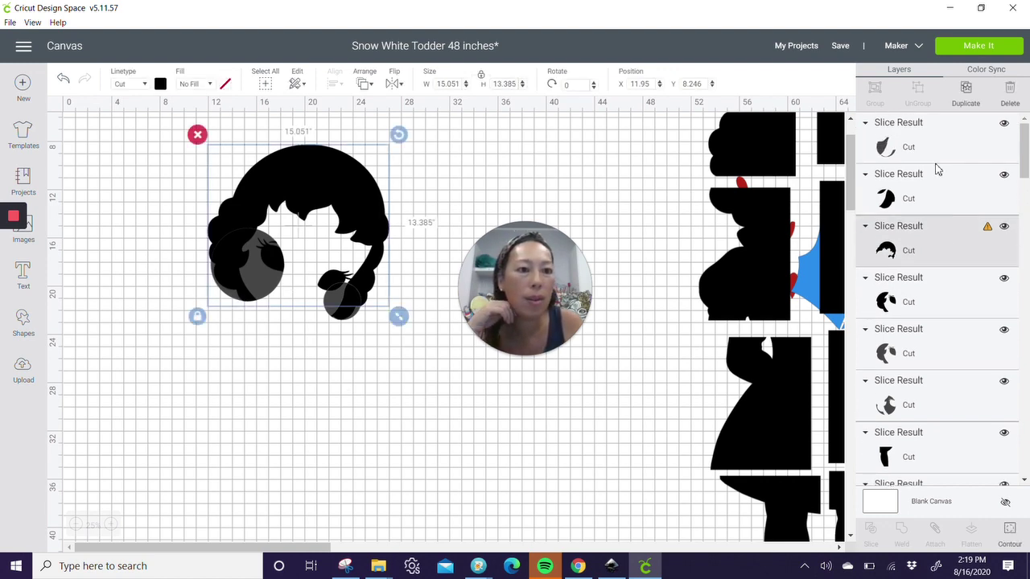
pyautogui.click(935, 150)
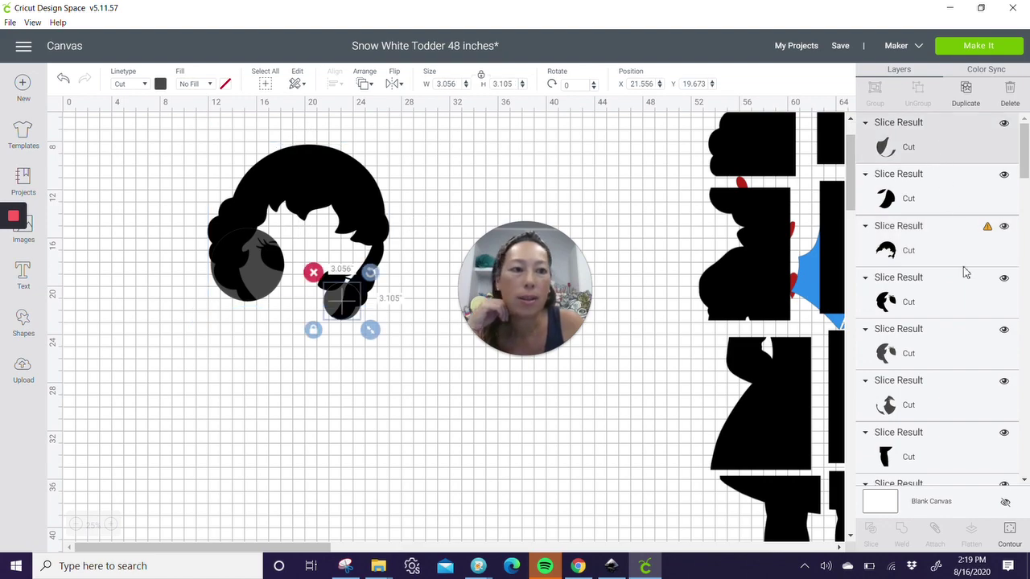
# Step: Hide the large contour of the bun piece
pyautogui.click(1008, 532)
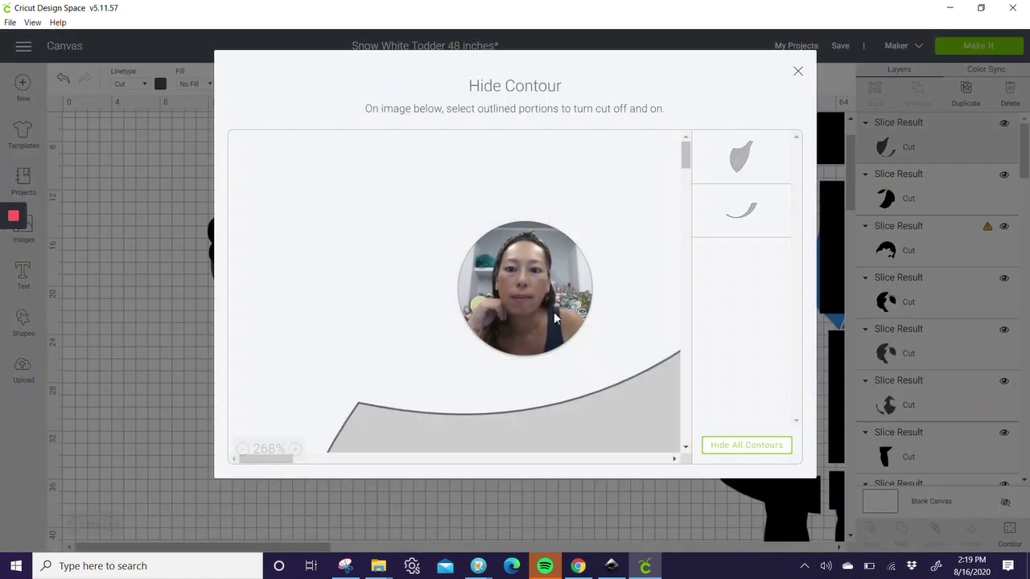
pyautogui.click(259, 449)
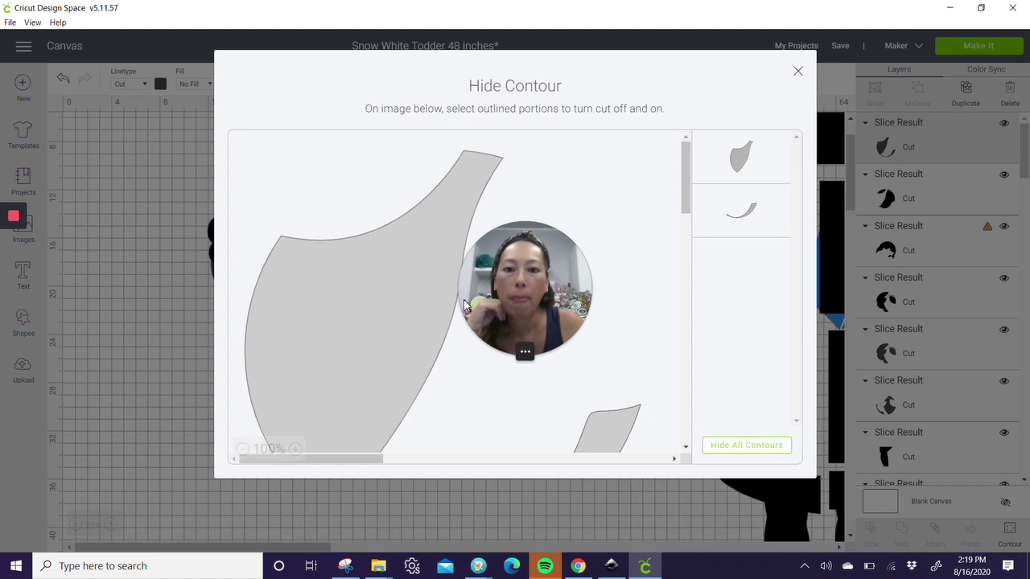
pyautogui.click(746, 157)
pyautogui.click(798, 74)
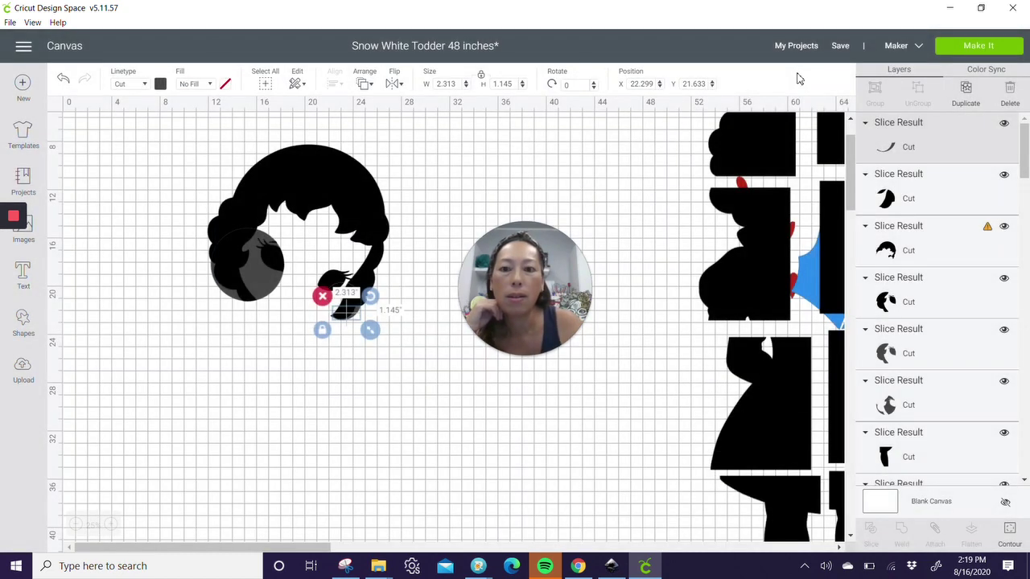
# Step: Delete the leftover swoosh sliver and weld the braid and hair pieces into one shape
pyautogui.click(367, 375)
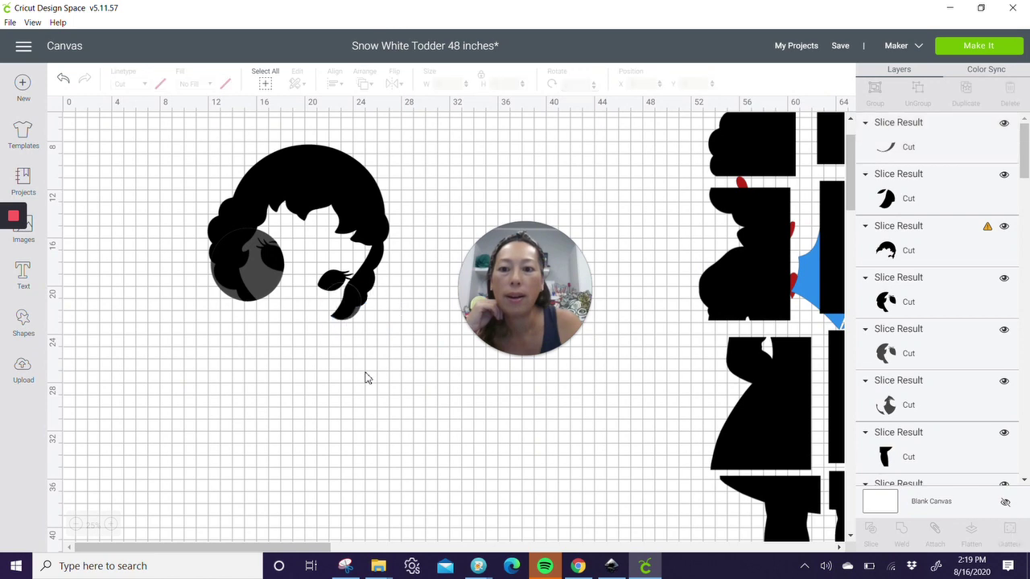
pyautogui.click(360, 318)
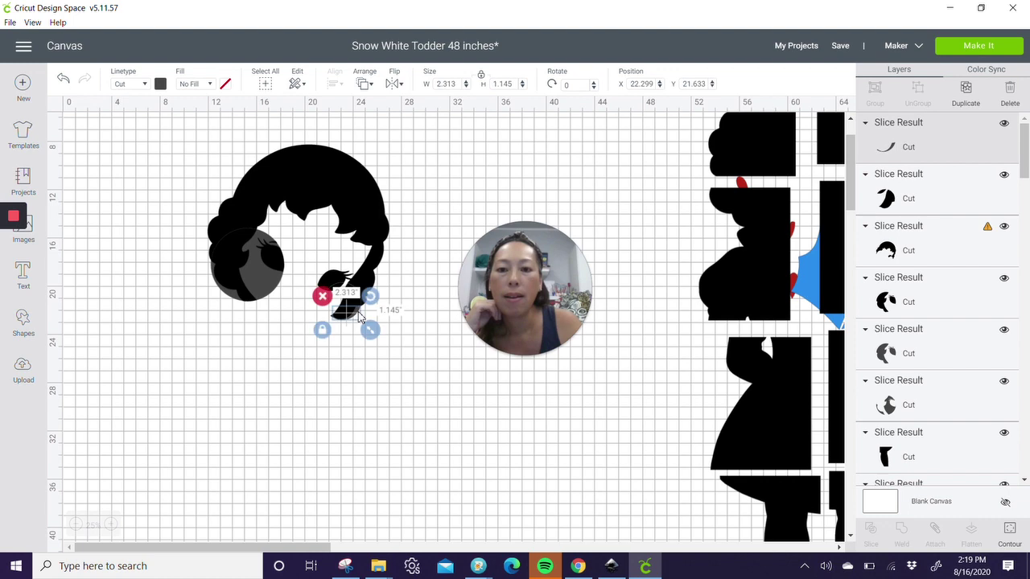
pyautogui.moveTo(360, 318); pyautogui.dragTo(359, 399)
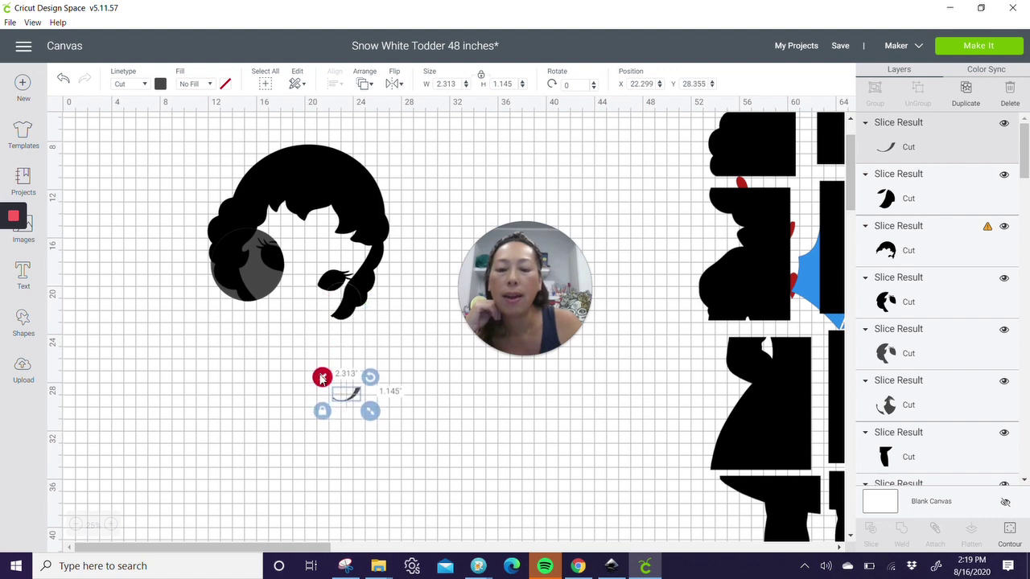
pyautogui.click(321, 378)
pyautogui.moveTo(384, 360); pyautogui.dragTo(341, 267)
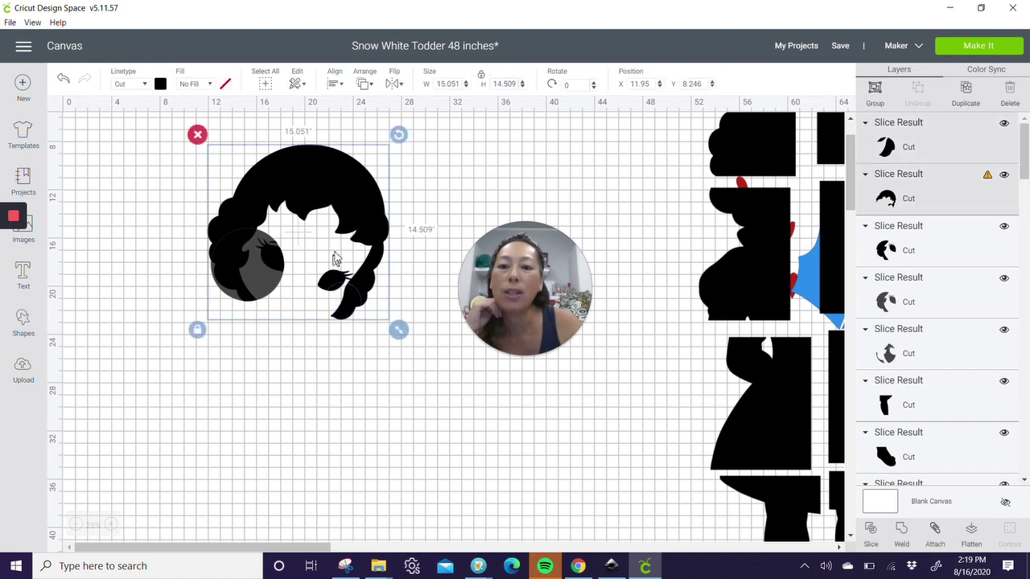
pyautogui.click(906, 541)
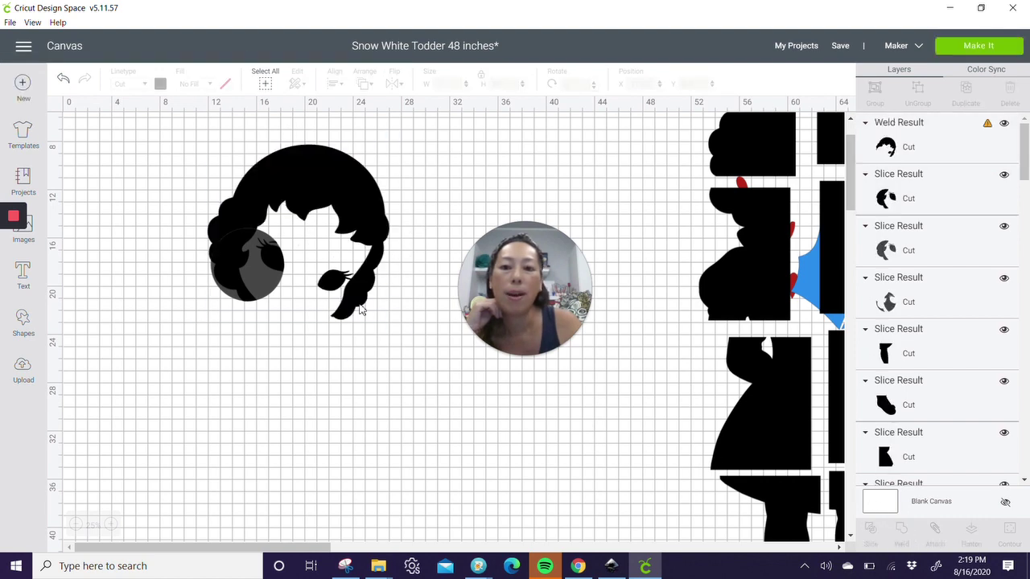
# Step: Inspect the small grey circle piece's contours, leaving them unchanged
pyautogui.click(277, 283)
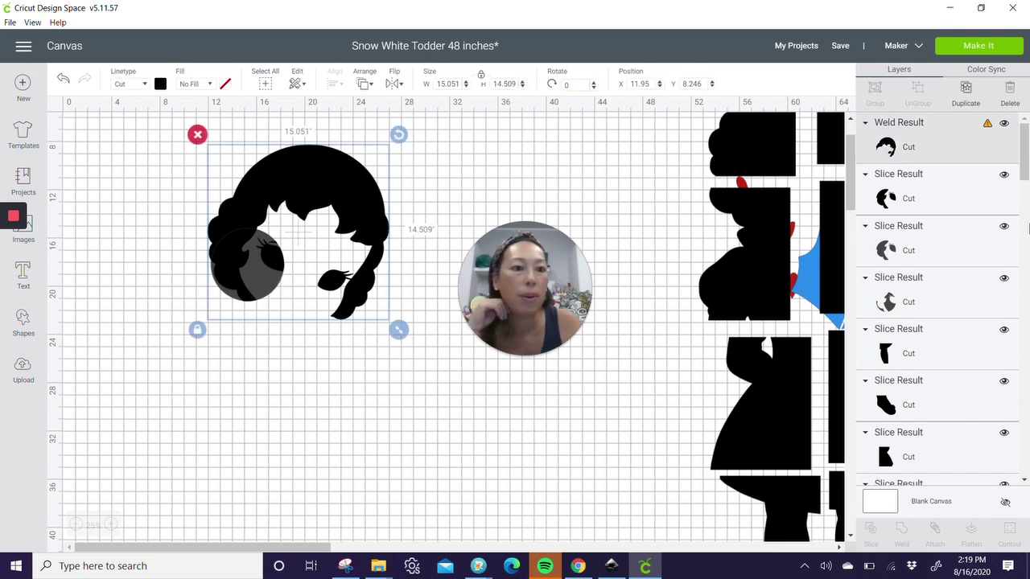
pyautogui.click(969, 201)
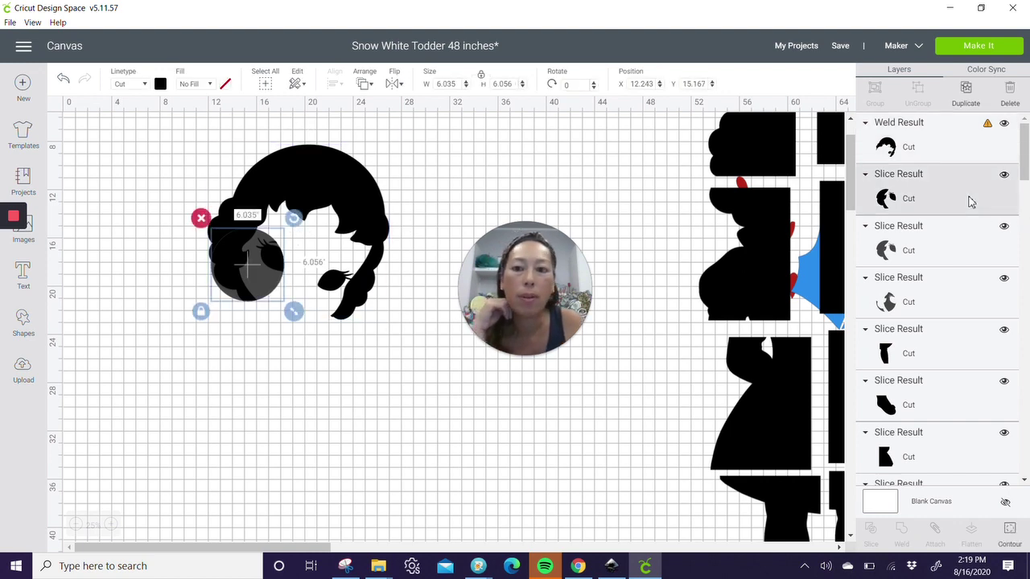
pyautogui.click(1011, 531)
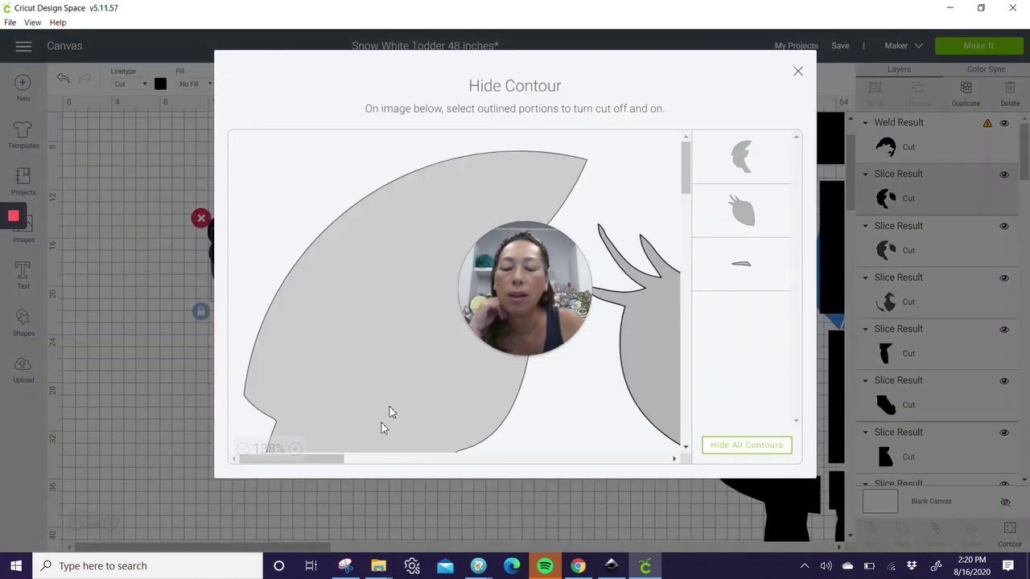
pyautogui.click(243, 448)
pyautogui.scroll(-5, 416, 299)
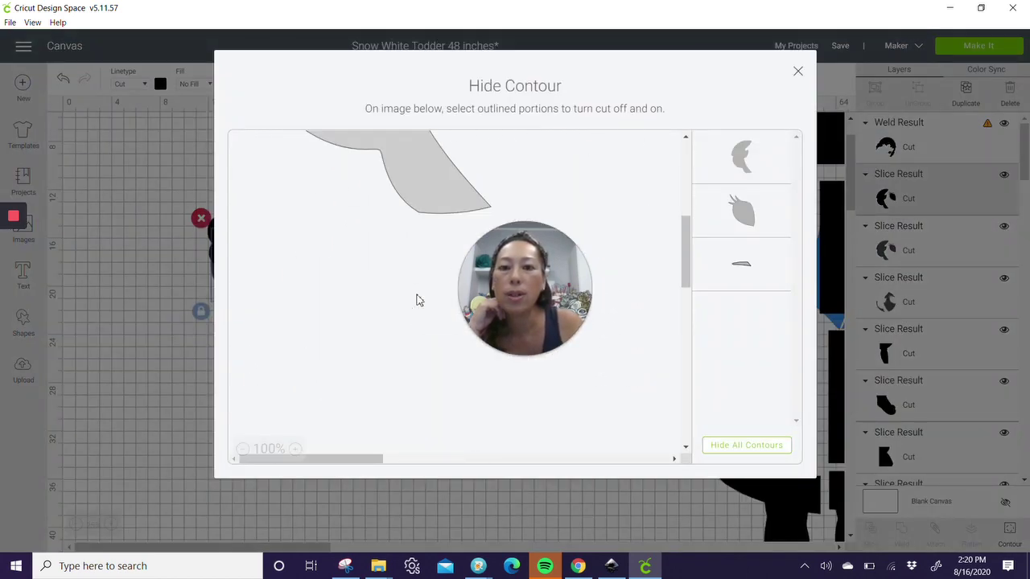
pyautogui.scroll(5, 416, 300)
pyautogui.scroll(-5, 416, 299)
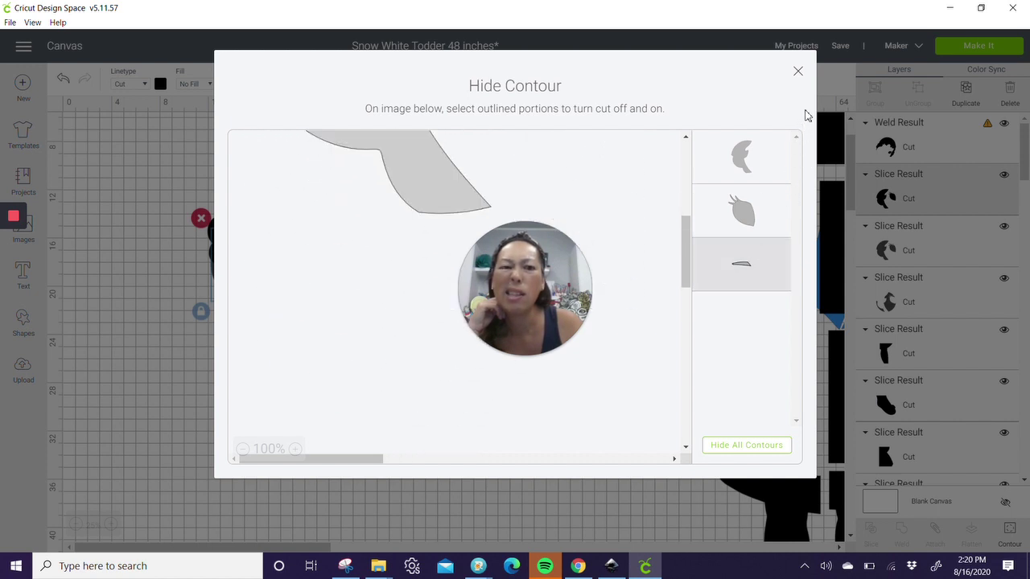
pyautogui.click(798, 73)
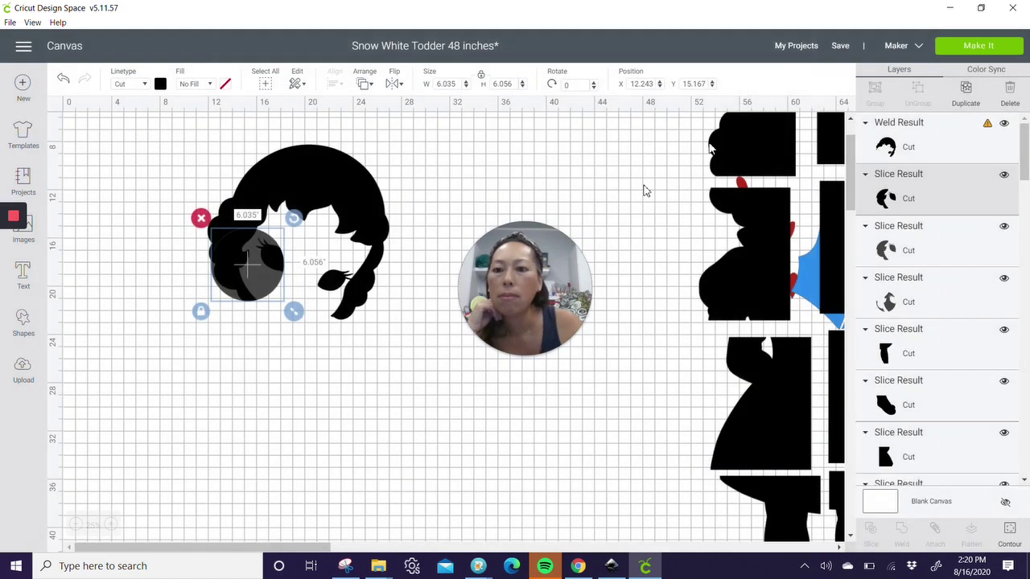
pyautogui.click(352, 351)
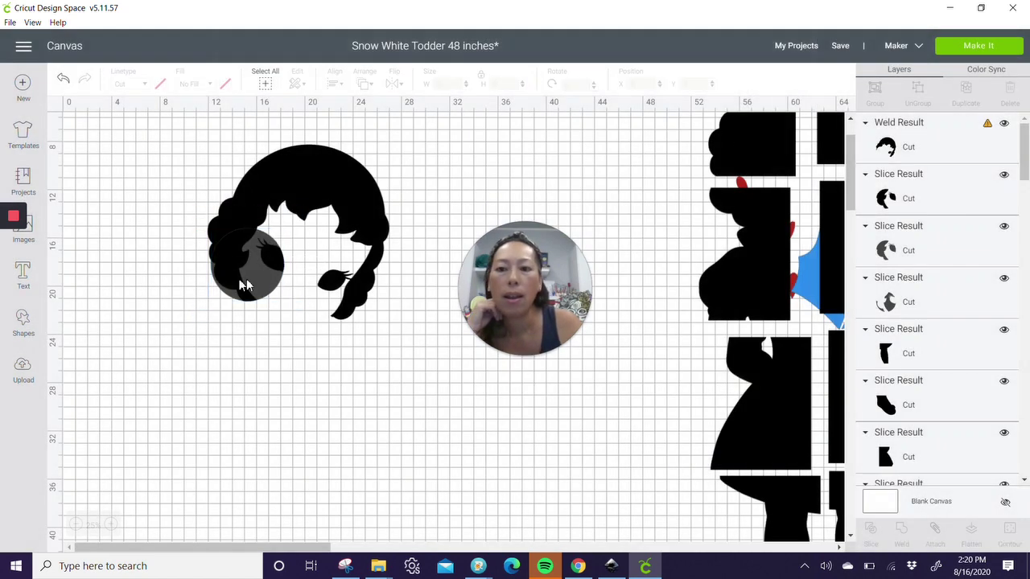
# Step: Hide the curved sliver on the face-side hair piece, then select all the head's hair pieces
pyautogui.click(905, 302)
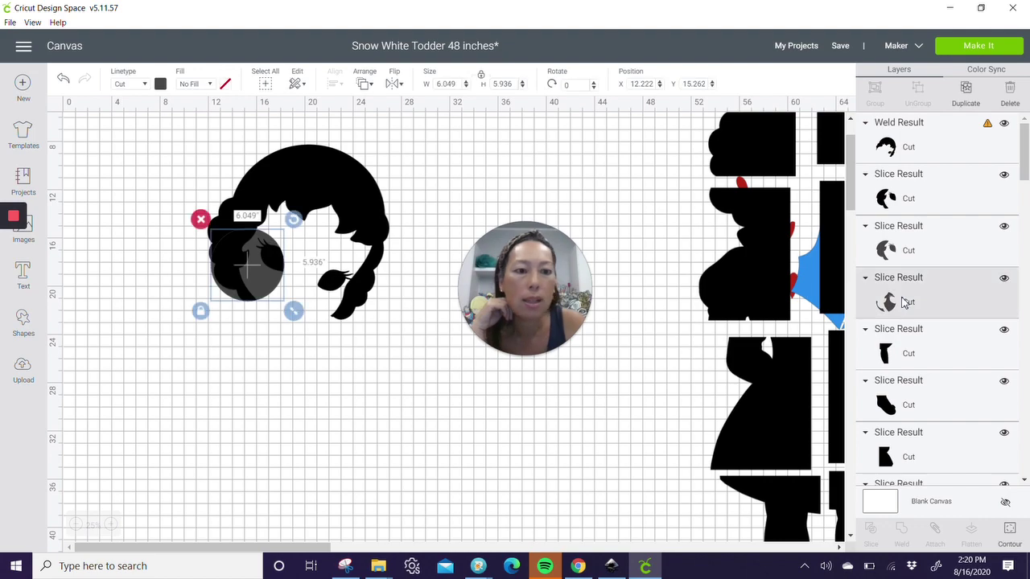
pyautogui.click(1010, 532)
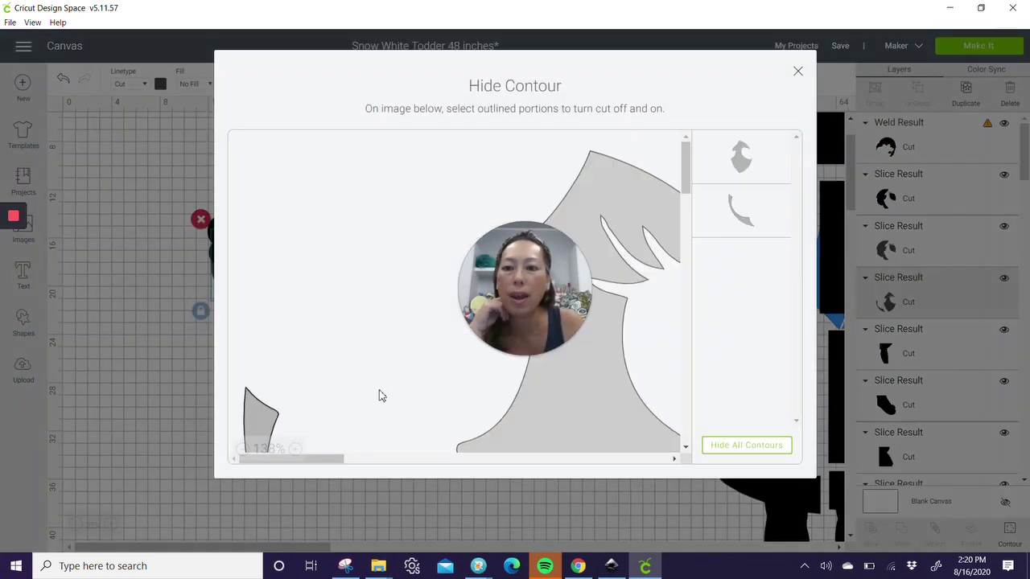
pyautogui.scroll(-3, 299, 386)
pyautogui.click(380, 356)
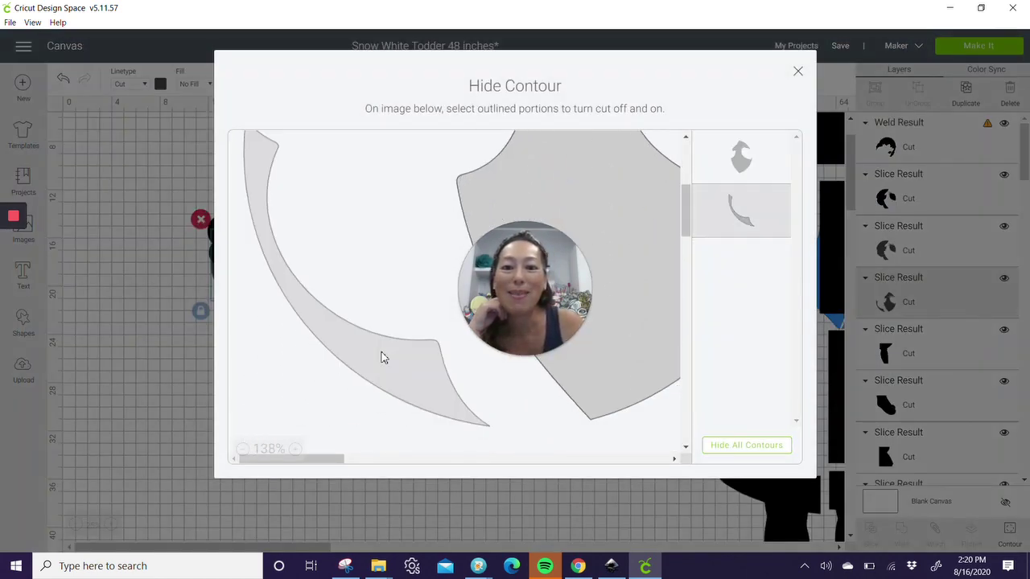
pyautogui.click(798, 74)
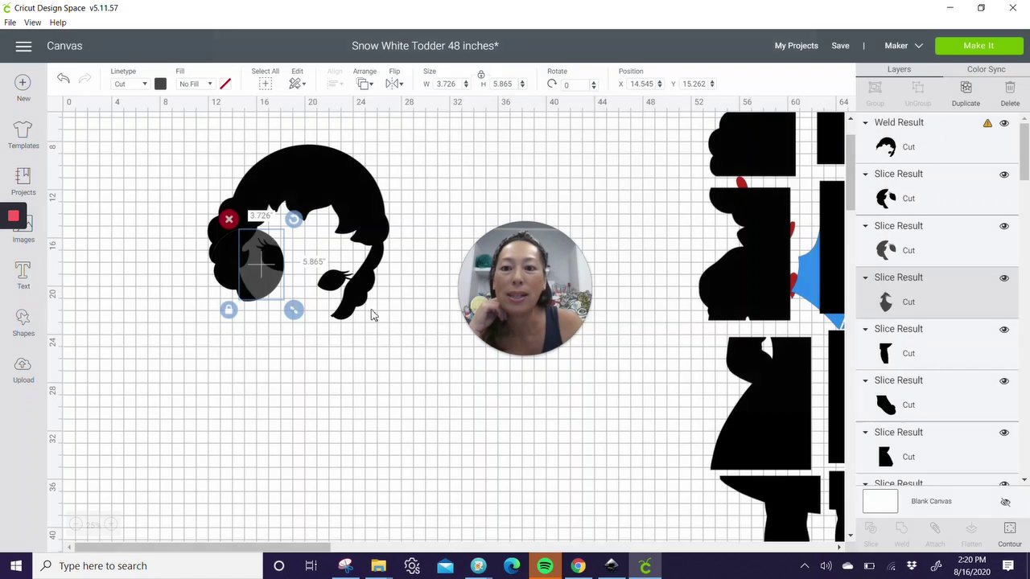
pyautogui.click(170, 297)
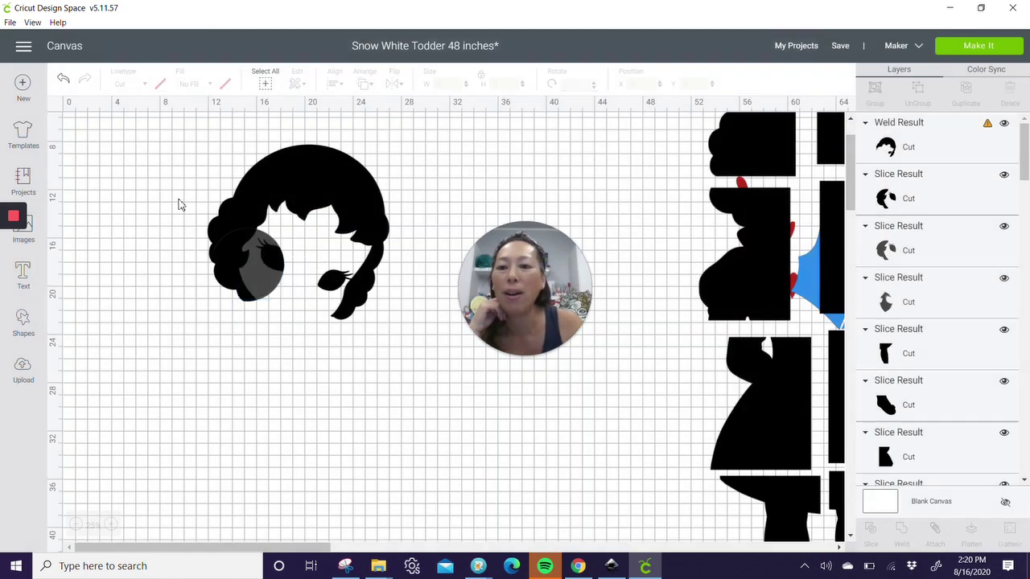
pyautogui.moveTo(182, 190); pyautogui.dragTo(400, 374)
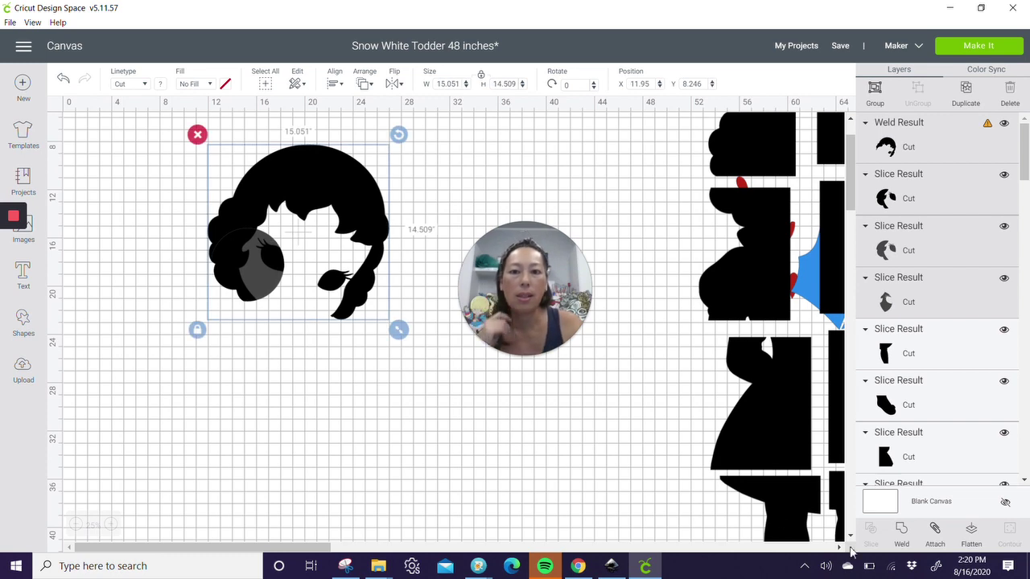
# Step: Weld the head pieces, shift the shape left and down, and rotate it to 339.82 degrees
pyautogui.click(900, 531)
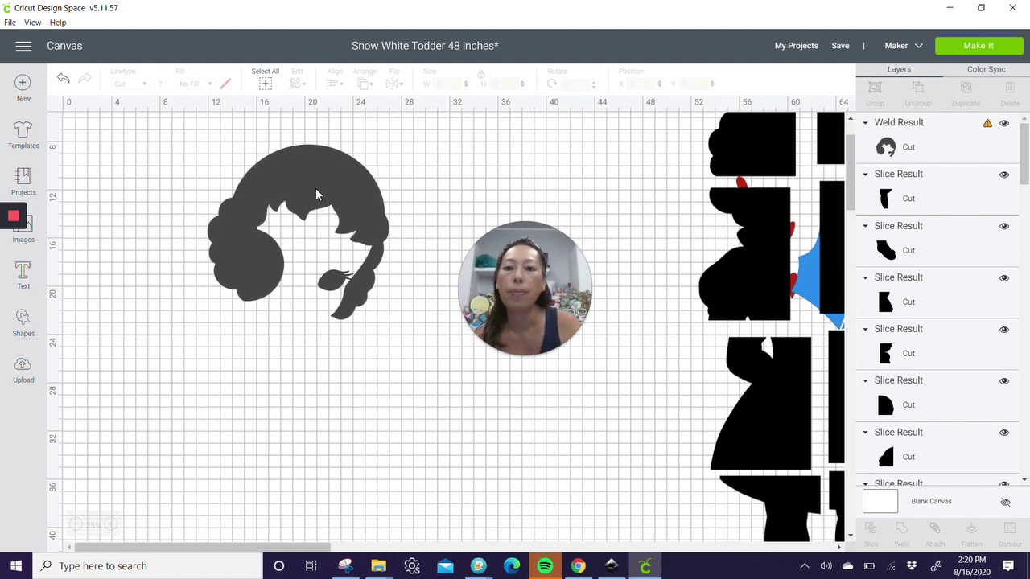
pyautogui.moveTo(316, 193); pyautogui.dragTo(287, 200)
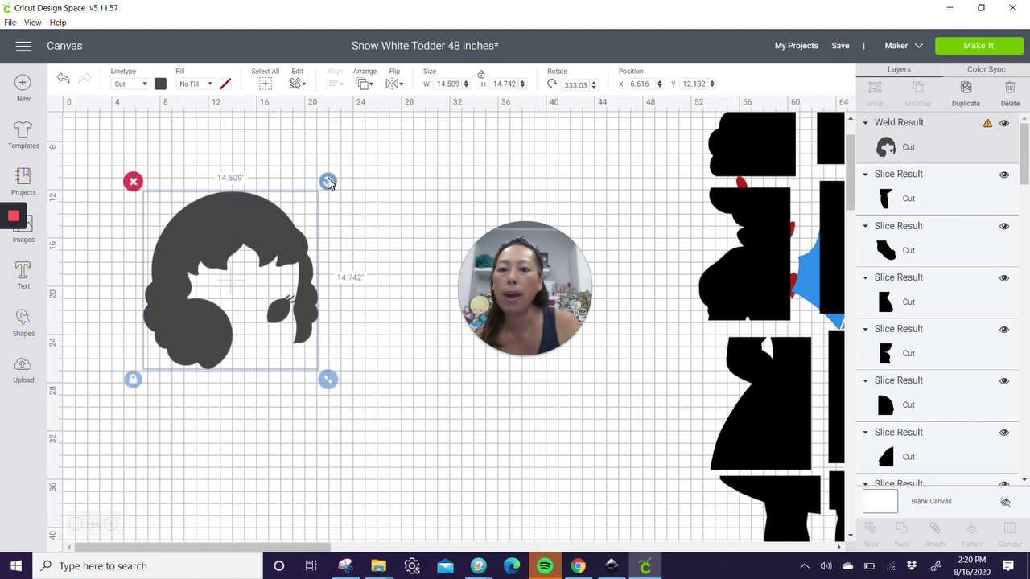
pyautogui.moveTo(328, 182); pyautogui.dragTo(352, 262)
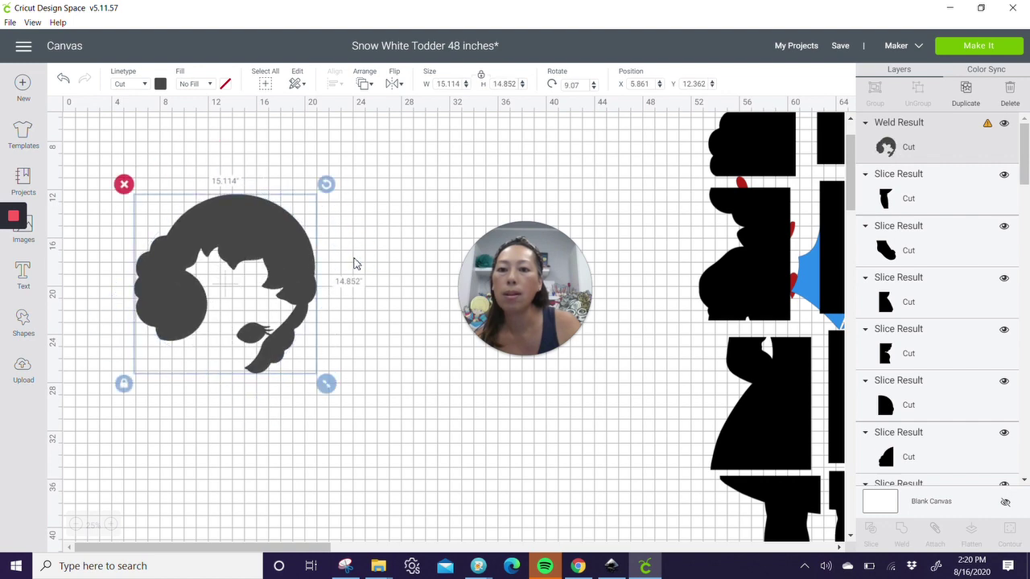
pyautogui.moveTo(326, 184); pyautogui.dragTo(256, 170)
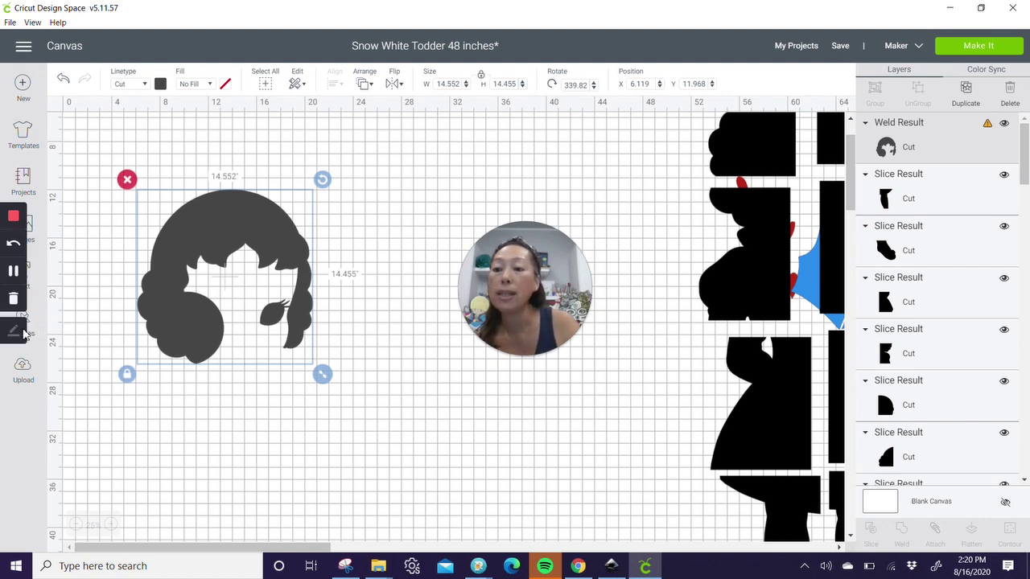
# Step: Add a square, enlarge it to about 10.5 inches, and place it over the hair's left side
pyautogui.click(35, 332)
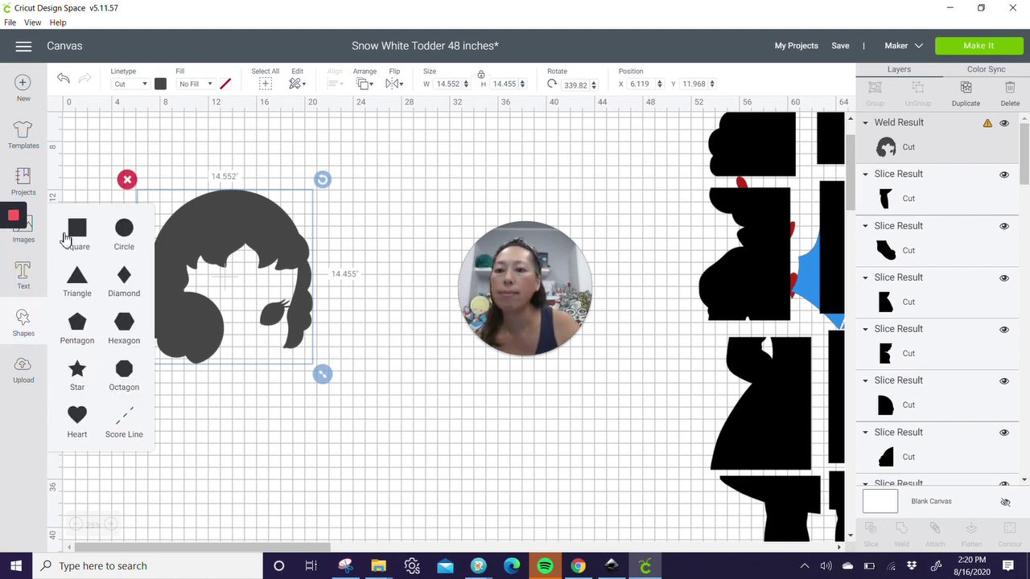
pyautogui.click(76, 232)
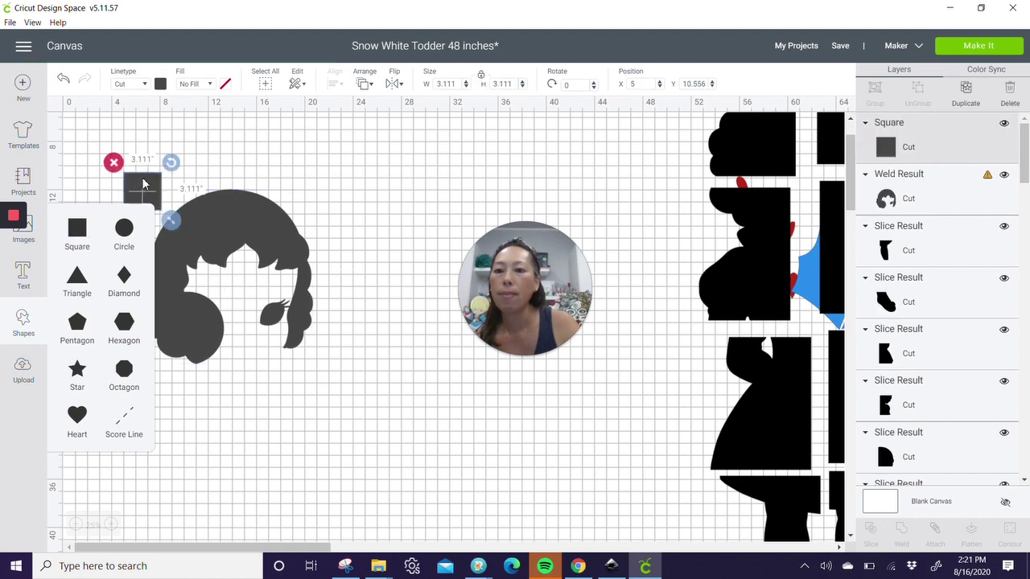
pyautogui.moveTo(143, 184); pyautogui.dragTo(256, 187)
pyautogui.moveTo(288, 225); pyautogui.dragTo(291, 228)
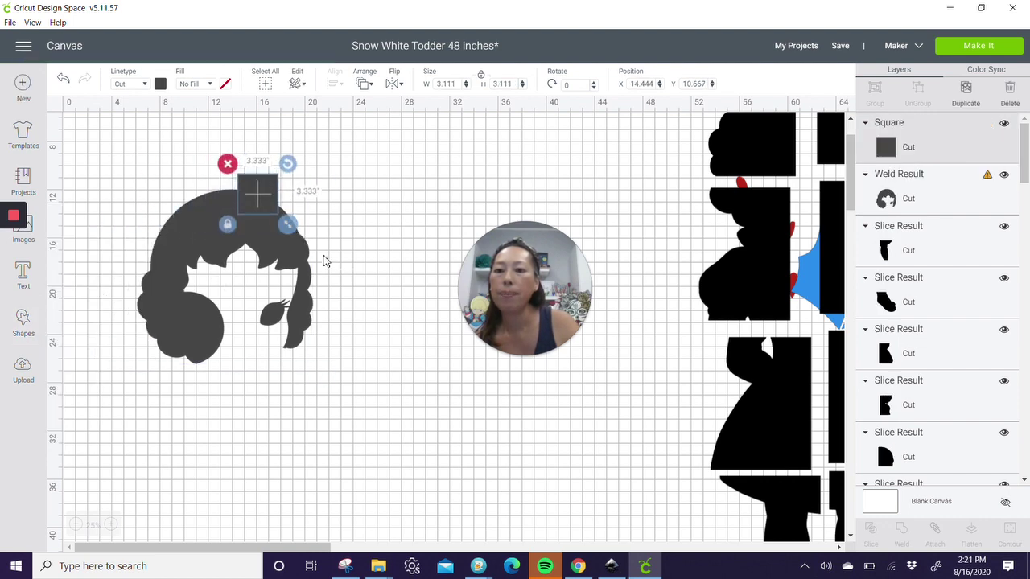
pyautogui.moveTo(325, 259); pyautogui.dragTo(378, 351)
pyautogui.moveTo(284, 216); pyautogui.dragTo(187, 256)
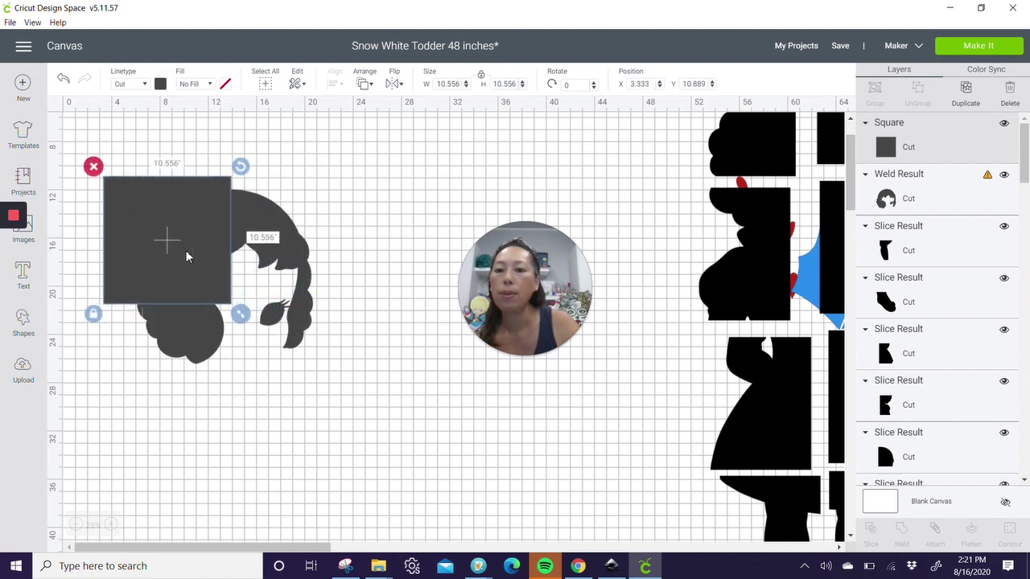
# Step: Stretch it into a 10.722 by 19.333-inch rectangle and slice the hair with it
pyautogui.click(84, 315)
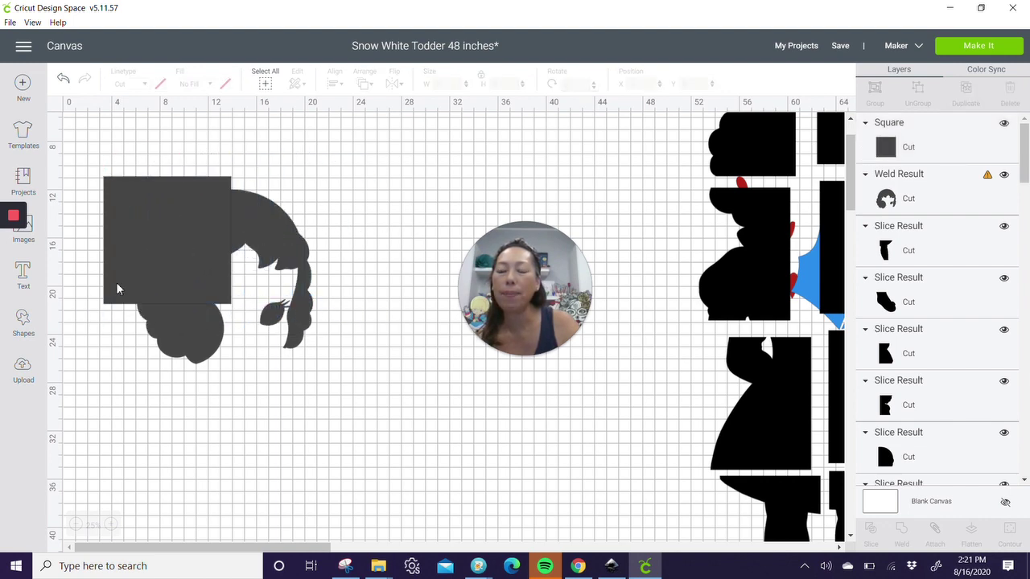
pyautogui.click(117, 288)
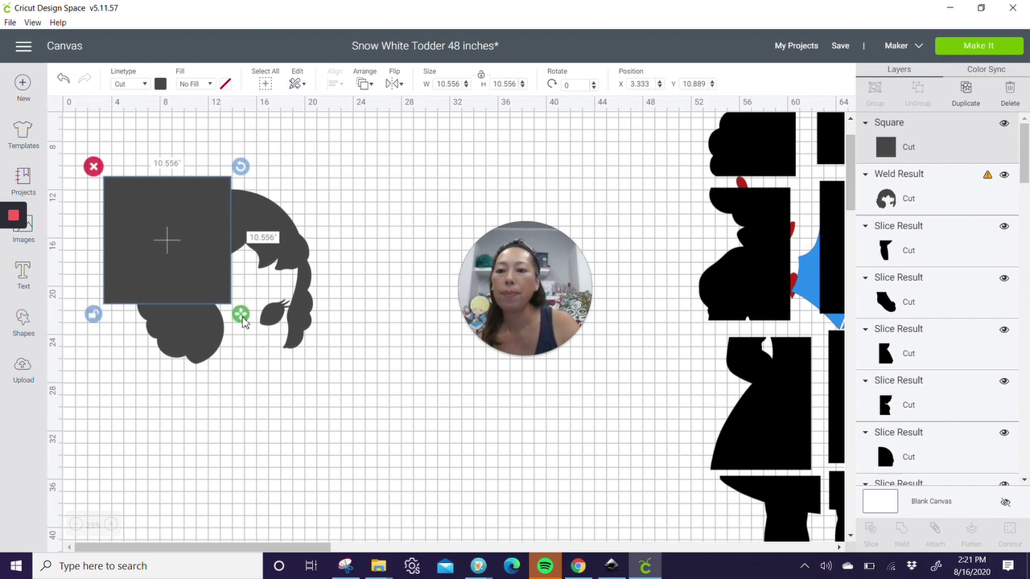
pyautogui.moveTo(244, 322); pyautogui.dragTo(246, 428)
pyautogui.moveTo(185, 280)
pyautogui.mouseDown()
pyautogui.moveTo(201, 281)
pyautogui.moveTo(192, 282)
pyautogui.mouseUp()
pyautogui.moveTo(279, 482)
pyautogui.mouseDown()
pyautogui.moveTo(207, 356)
pyautogui.moveTo(179, 198)
pyautogui.mouseUp()
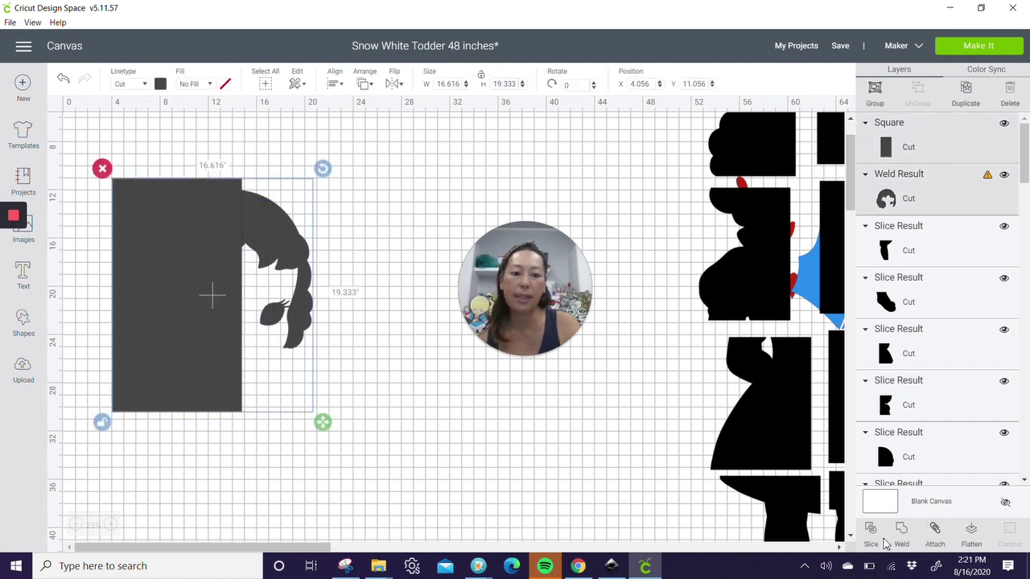
pyautogui.click(867, 532)
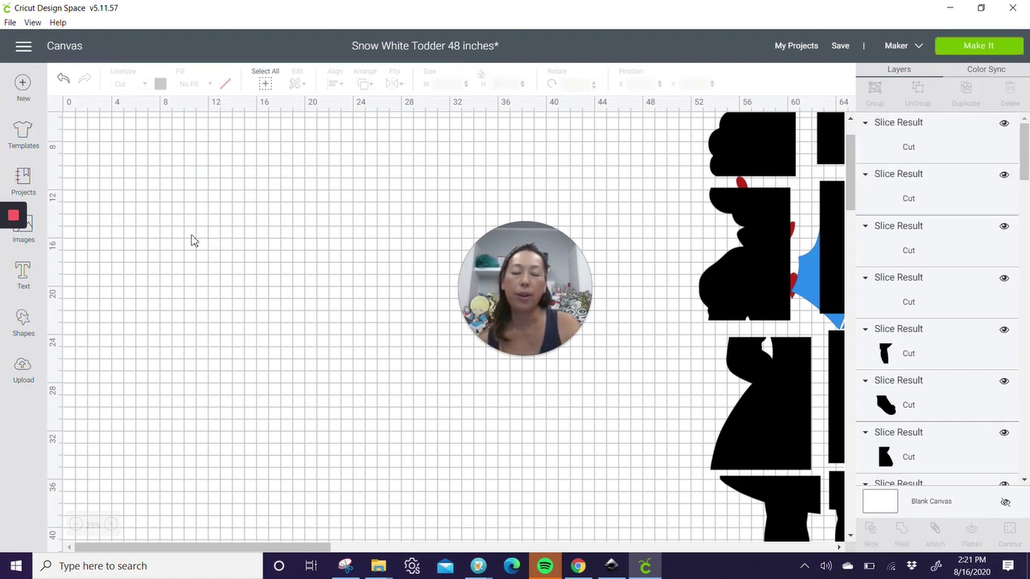
# Step: Pull the two cut hair pieces apart and rotate them, the upper one to 57.08 degrees
pyautogui.moveTo(220, 247); pyautogui.dragTo(374, 338)
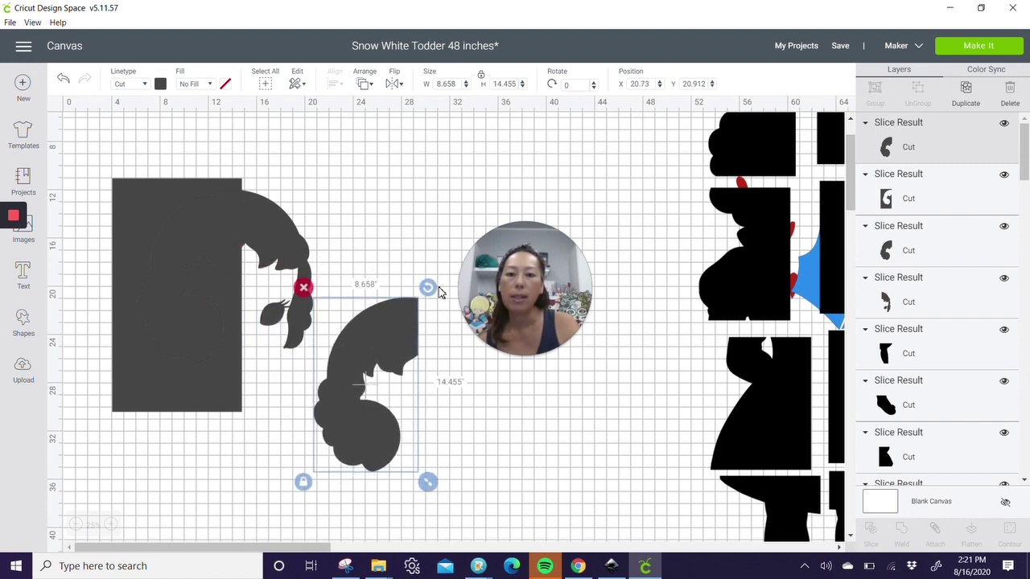
pyautogui.moveTo(427, 287); pyautogui.dragTo(473, 350)
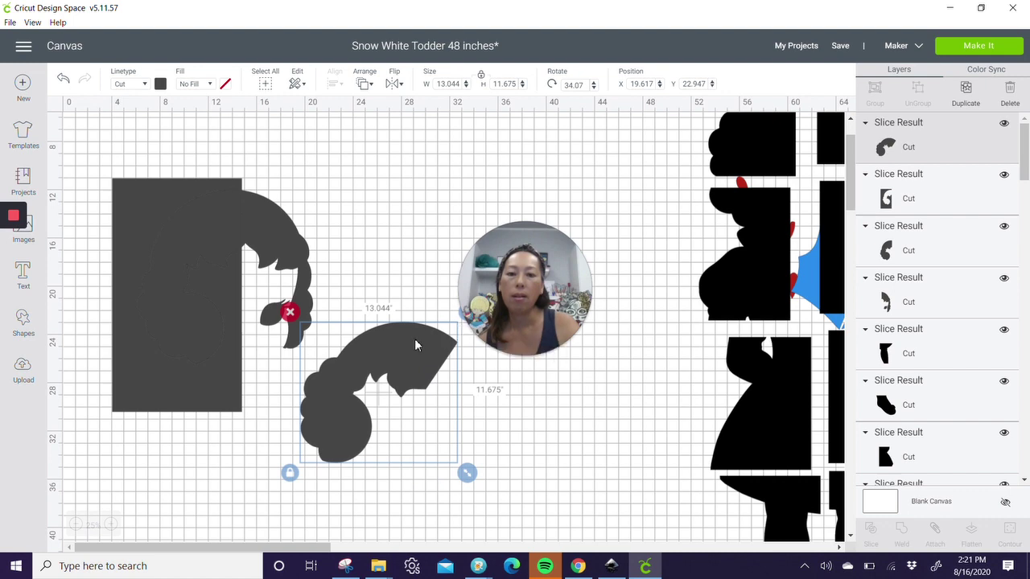
pyautogui.moveTo(417, 345); pyautogui.dragTo(360, 376)
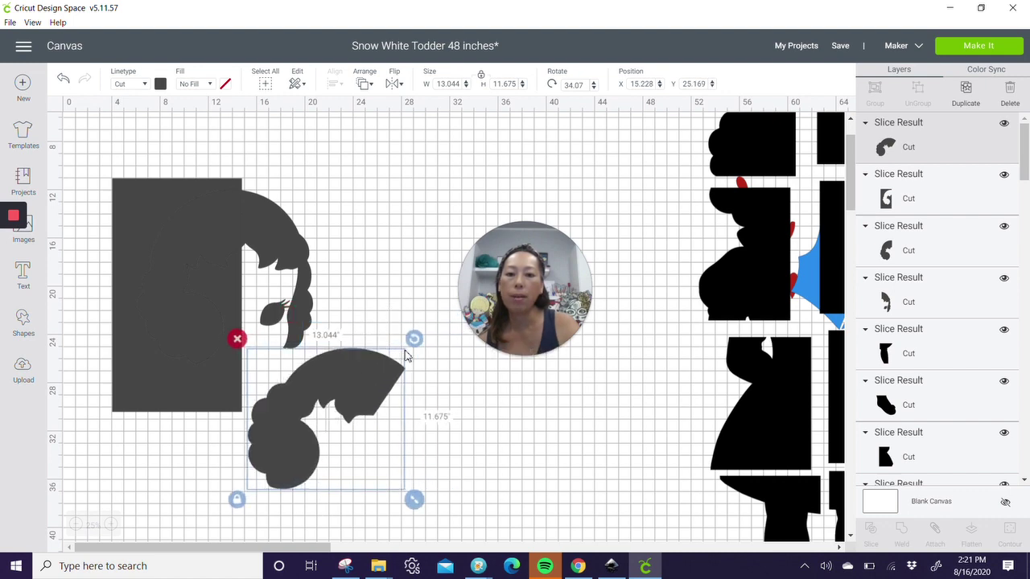
pyautogui.moveTo(414, 339); pyautogui.dragTo(322, 301)
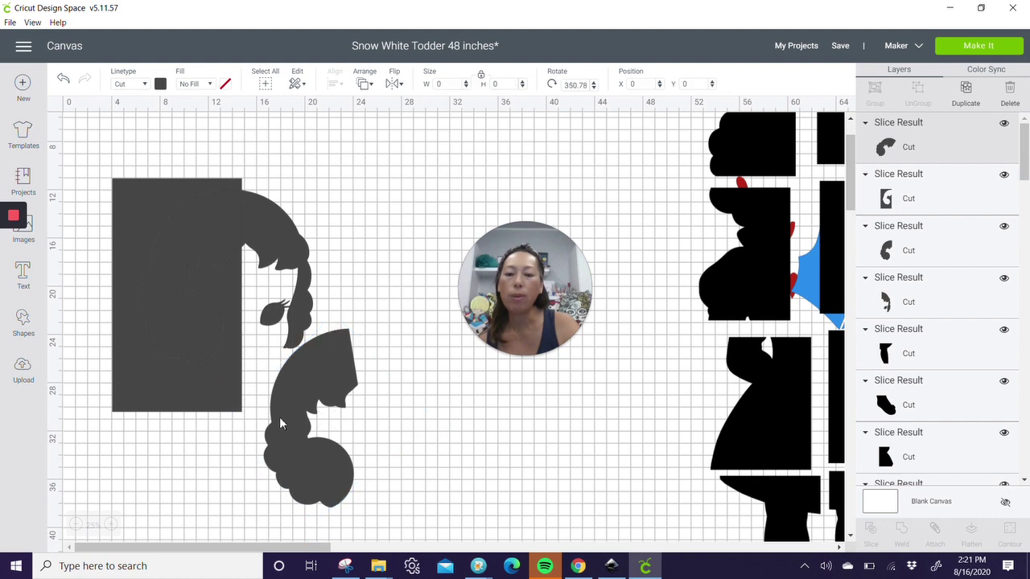
pyautogui.click(281, 424)
pyautogui.moveTo(257, 232); pyautogui.dragTo(385, 189)
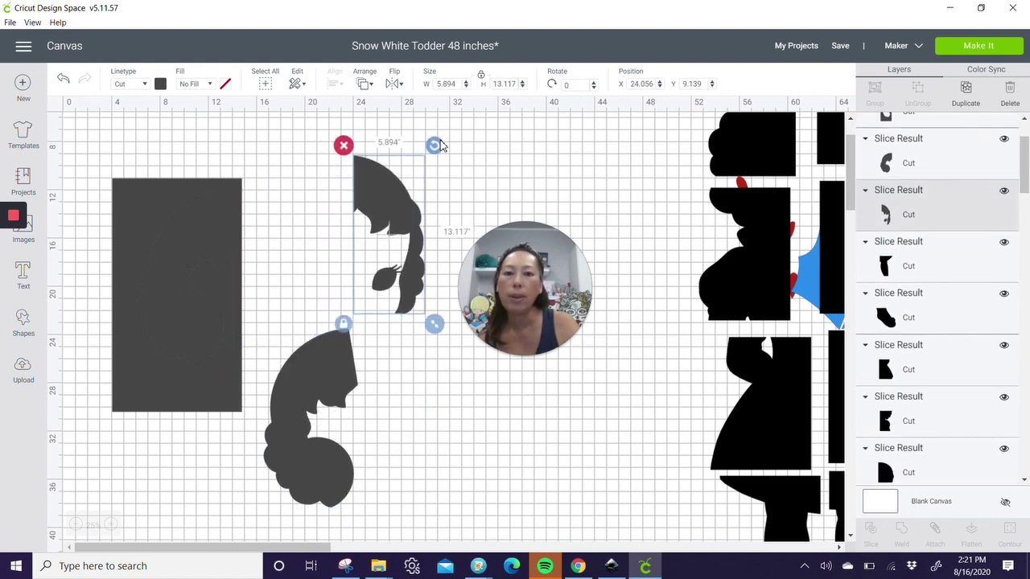
pyautogui.moveTo(440, 144); pyautogui.dragTo(492, 189)
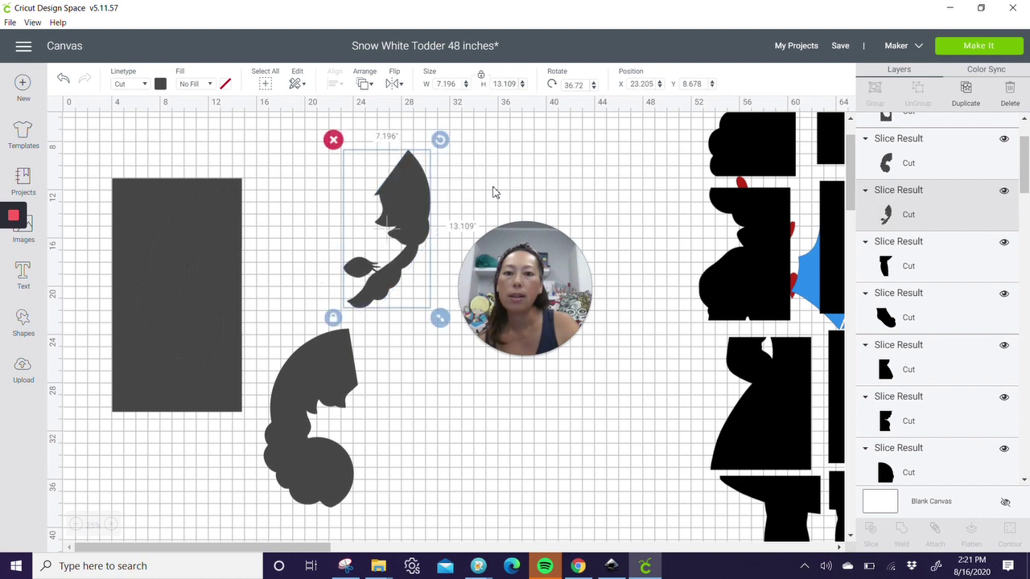
pyautogui.moveTo(444, 145); pyautogui.dragTo(469, 176)
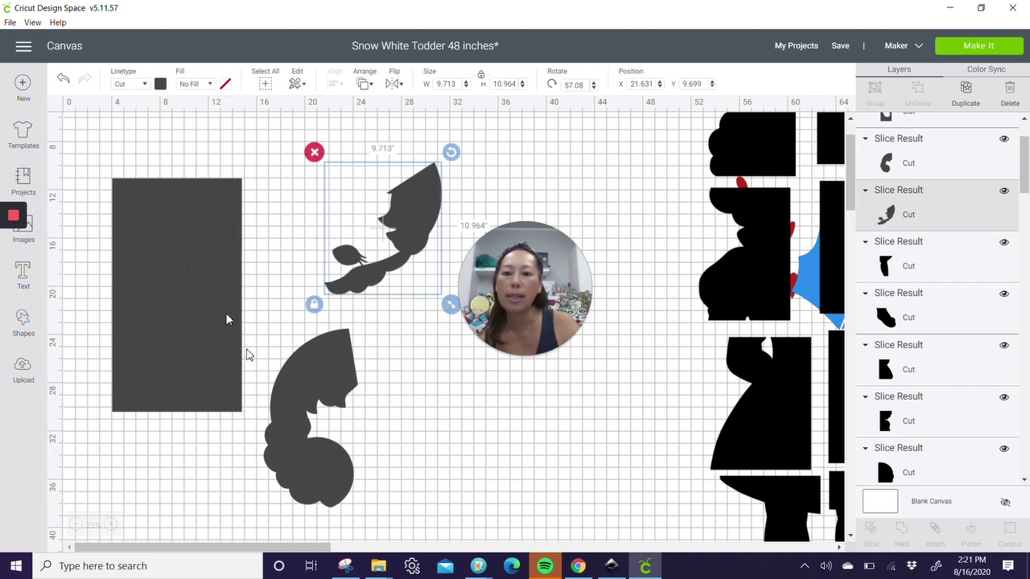
# Step: Delete the leftover rectangle and the extra left hair piece
pyautogui.moveTo(202, 298); pyautogui.dragTo(187, 470)
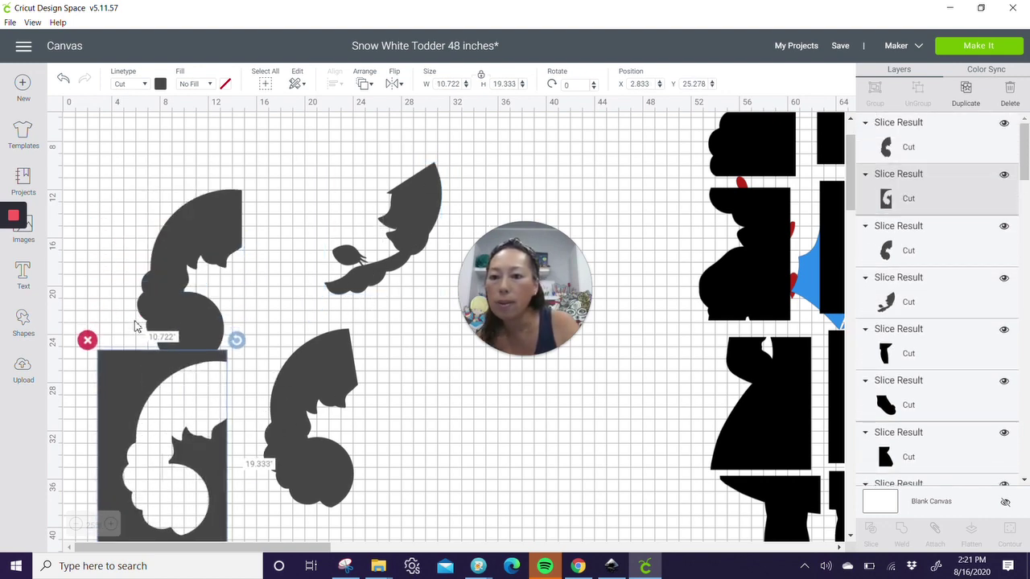
pyautogui.click(87, 341)
pyautogui.click(181, 215)
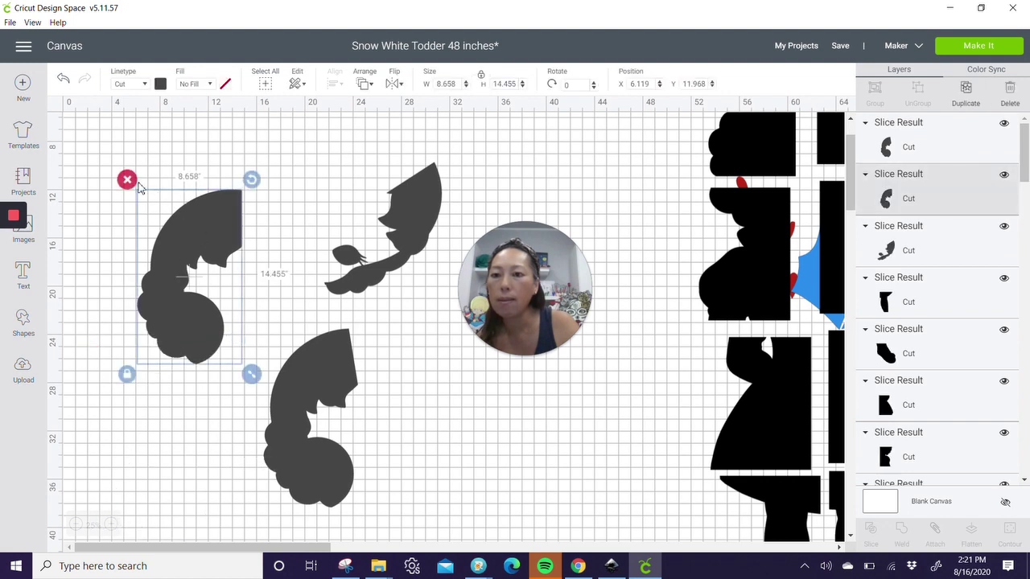
pyautogui.click(127, 180)
# Step: Slice the lower hair piece with a square enlarged to about 8.4 inches over its bottom
pyautogui.click(34, 329)
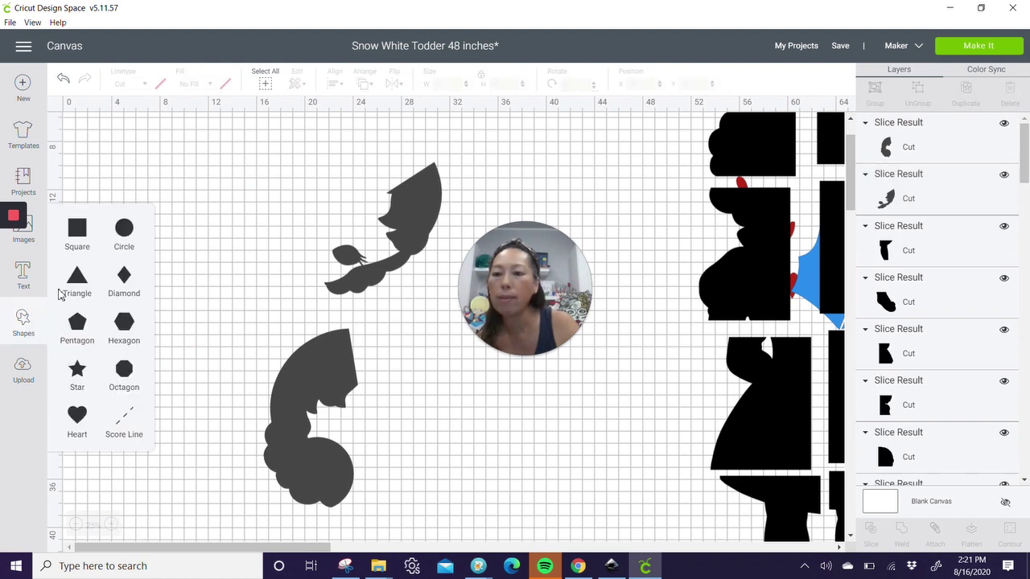
pyautogui.click(74, 231)
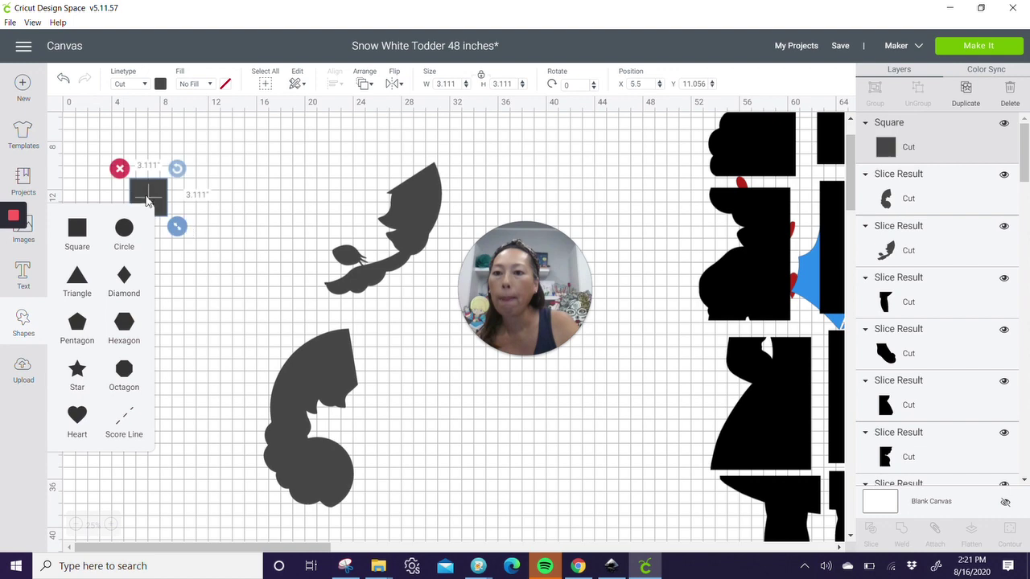
pyautogui.moveTo(159, 194); pyautogui.dragTo(282, 478)
pyautogui.moveTo(261, 423); pyautogui.dragTo(335, 473)
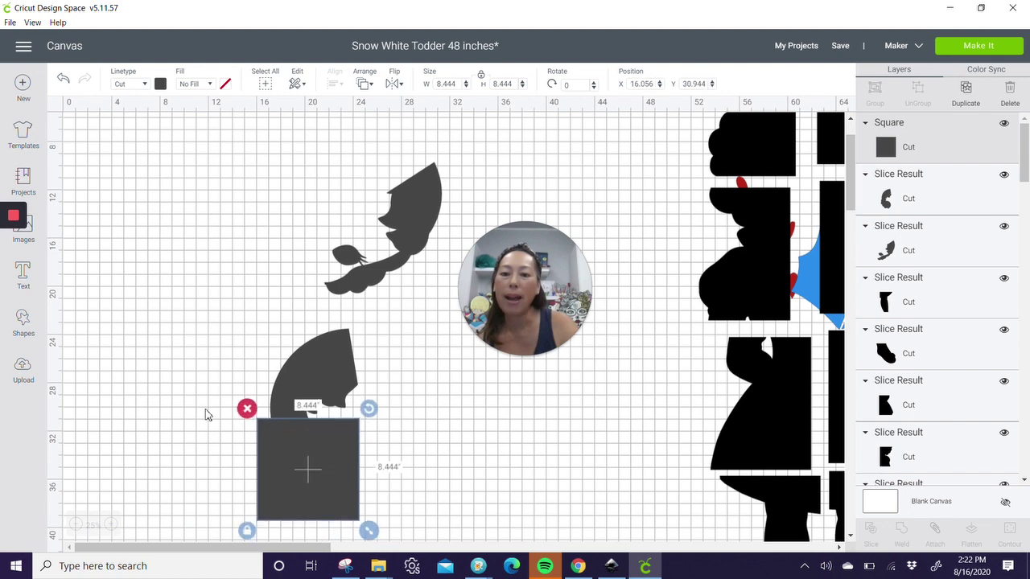
pyautogui.click(206, 414)
pyautogui.moveTo(196, 356); pyautogui.dragTo(320, 474)
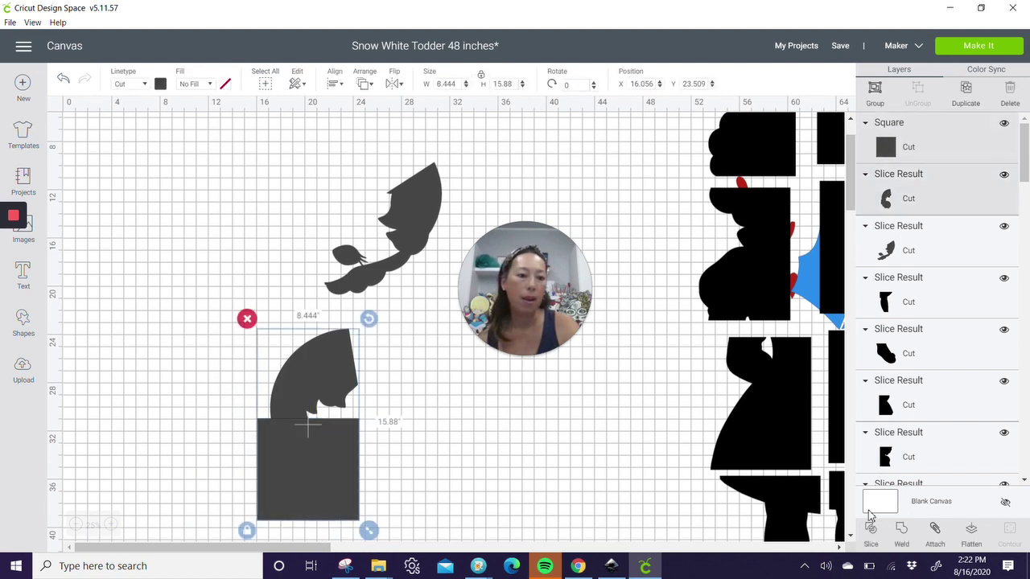
pyautogui.click(869, 539)
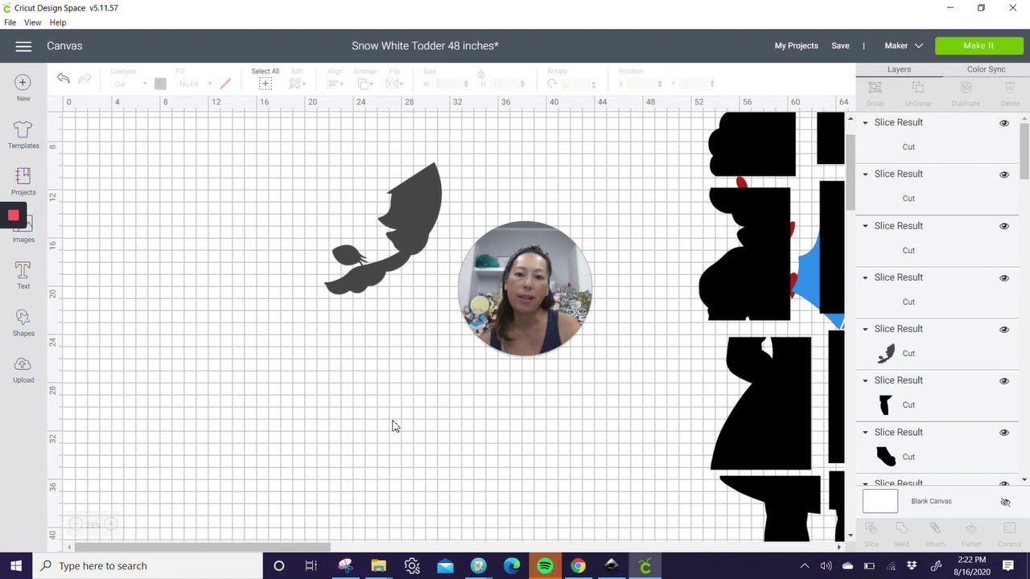
# Step: Stack the curly bottom piece on the arc at top left and delete the leftover pieces
pyautogui.moveTo(333, 391); pyautogui.dragTo(183, 222)
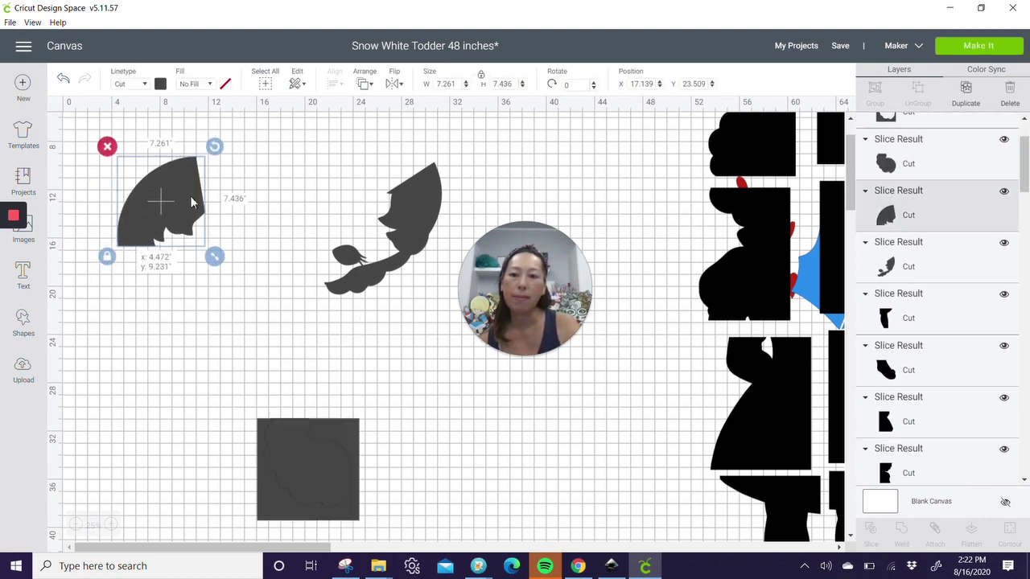
pyautogui.moveTo(294, 425); pyautogui.dragTo(545, 445)
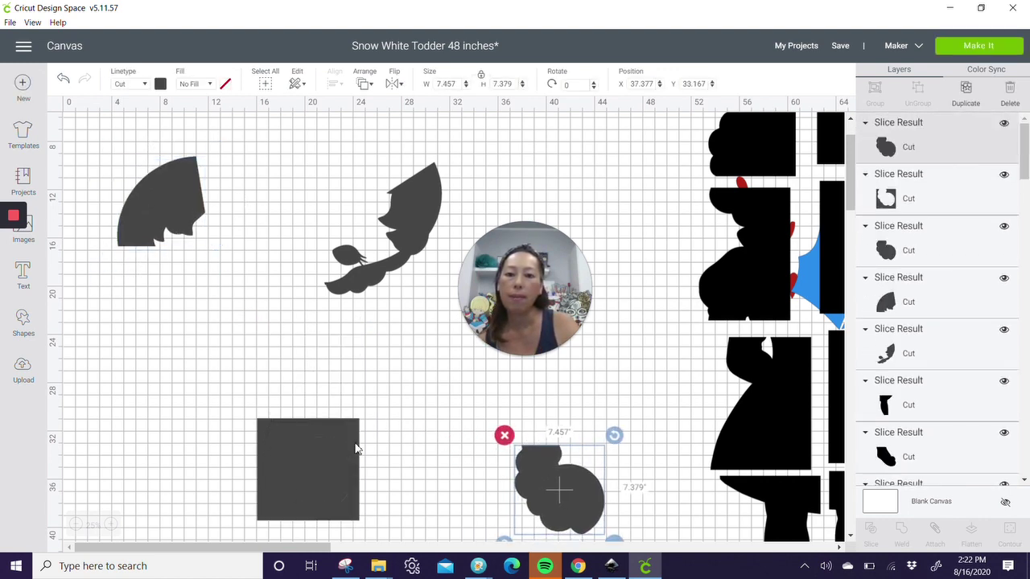
pyautogui.moveTo(368, 464); pyautogui.dragTo(515, 452)
pyautogui.moveTo(290, 442); pyautogui.dragTo(193, 213)
pyautogui.moveTo(334, 442); pyautogui.dragTo(574, 496)
pyautogui.press('Delete')
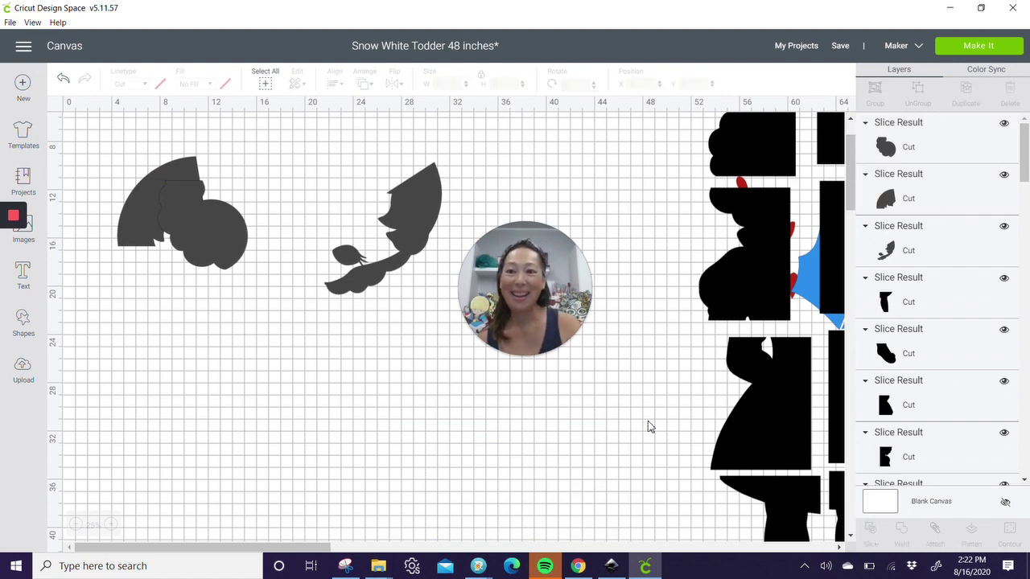
# Step: Slice the leaf end off the upper hair piece using a circle placed over it
pyautogui.click(43, 329)
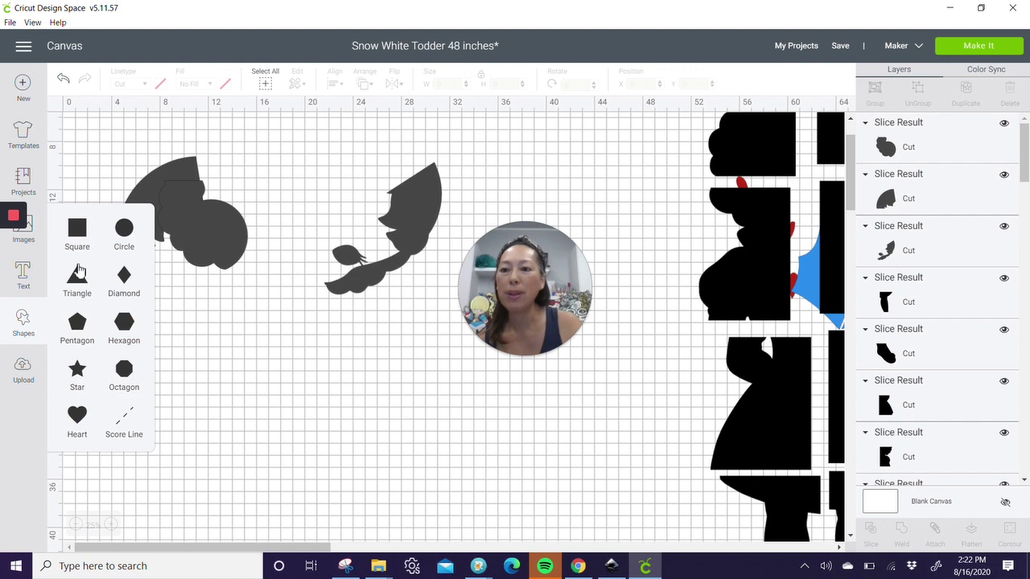
pyautogui.click(130, 242)
pyautogui.moveTo(161, 203); pyautogui.dragTo(364, 252)
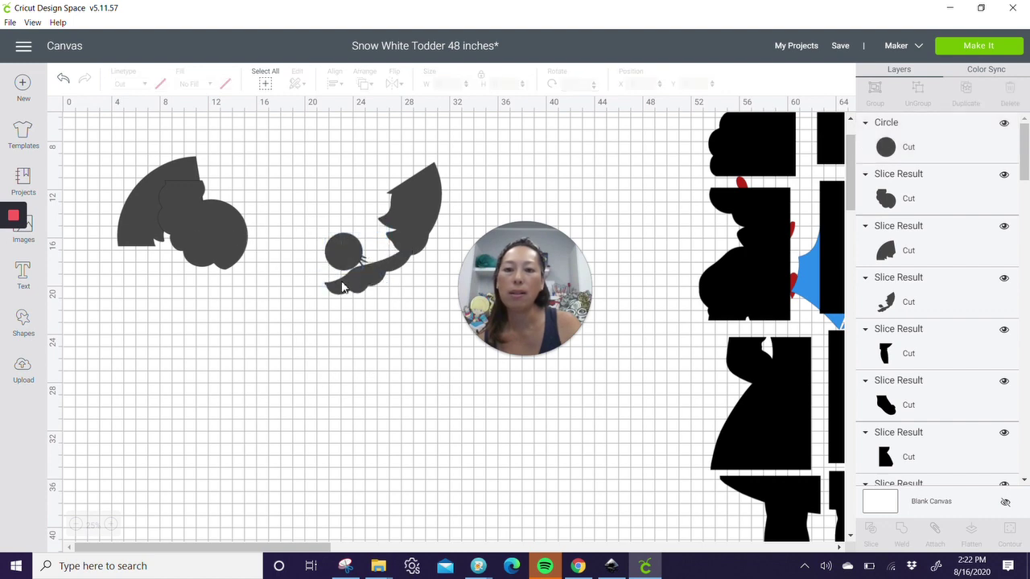
pyautogui.moveTo(373, 369); pyautogui.dragTo(334, 210)
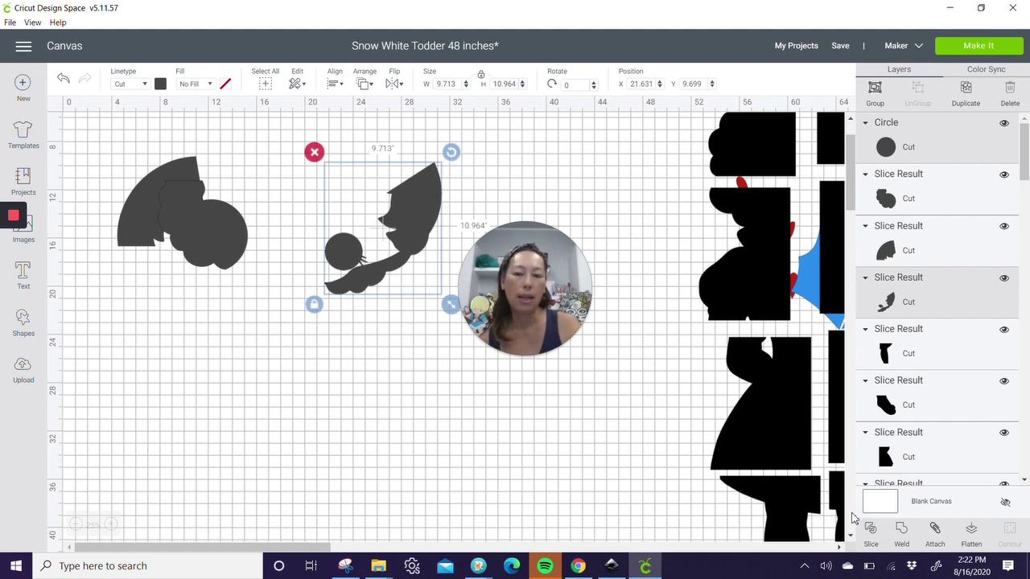
pyautogui.click(871, 531)
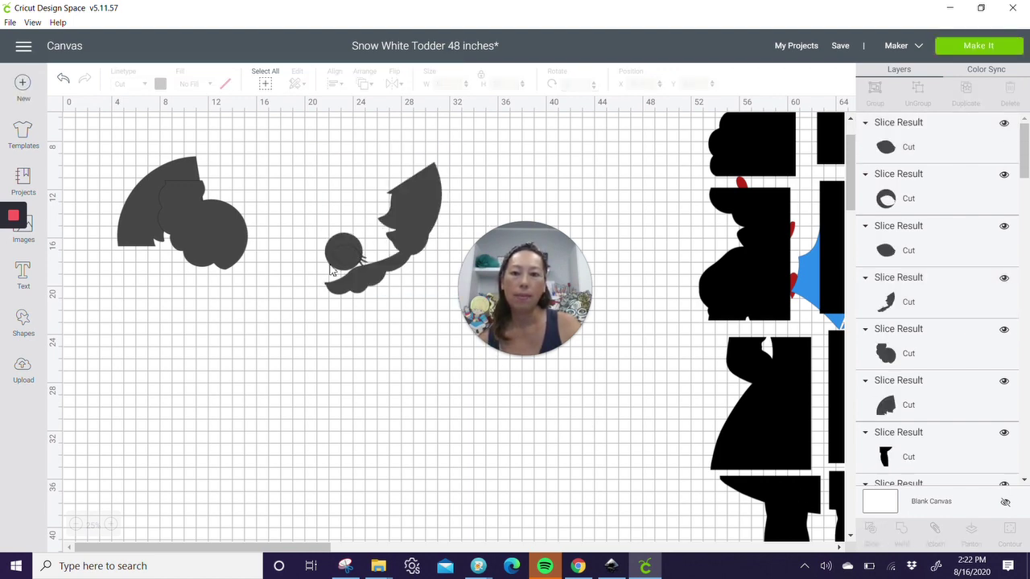
# Step: Gather the cut-off lens and curl pieces together and delete them
pyautogui.moveTo(332, 266); pyautogui.dragTo(246, 364)
pyautogui.moveTo(330, 283); pyautogui.dragTo(266, 384)
pyautogui.click(296, 349)
pyautogui.moveTo(299, 348); pyautogui.dragTo(273, 391)
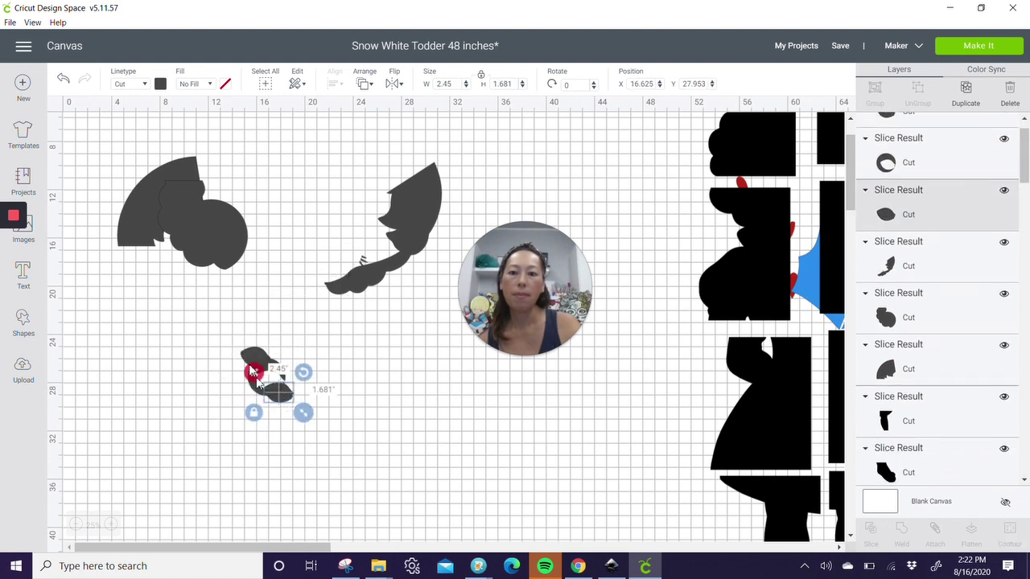
pyautogui.click(202, 346)
pyautogui.moveTo(198, 333); pyautogui.dragTo(289, 428)
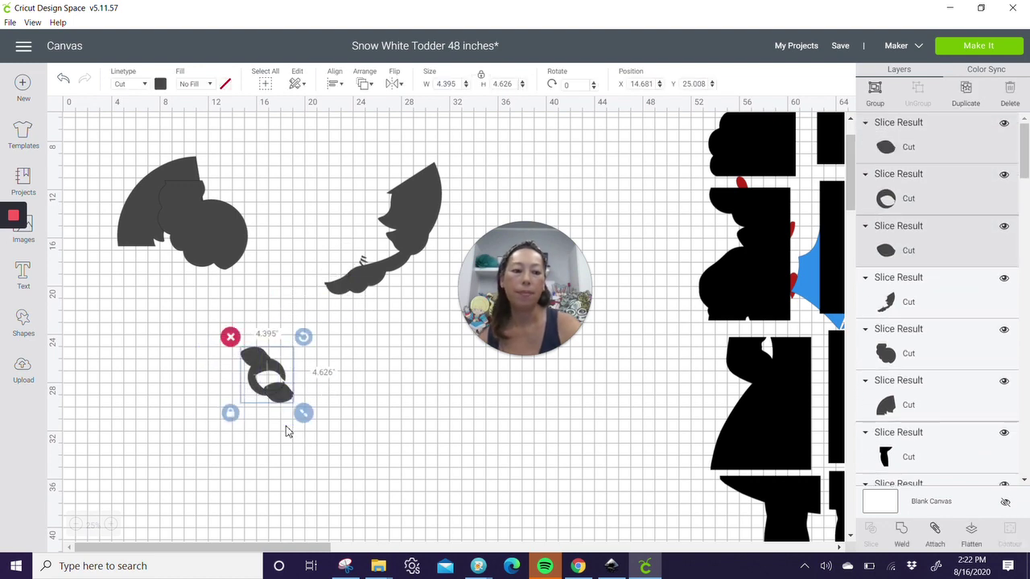
pyautogui.press('Delete')
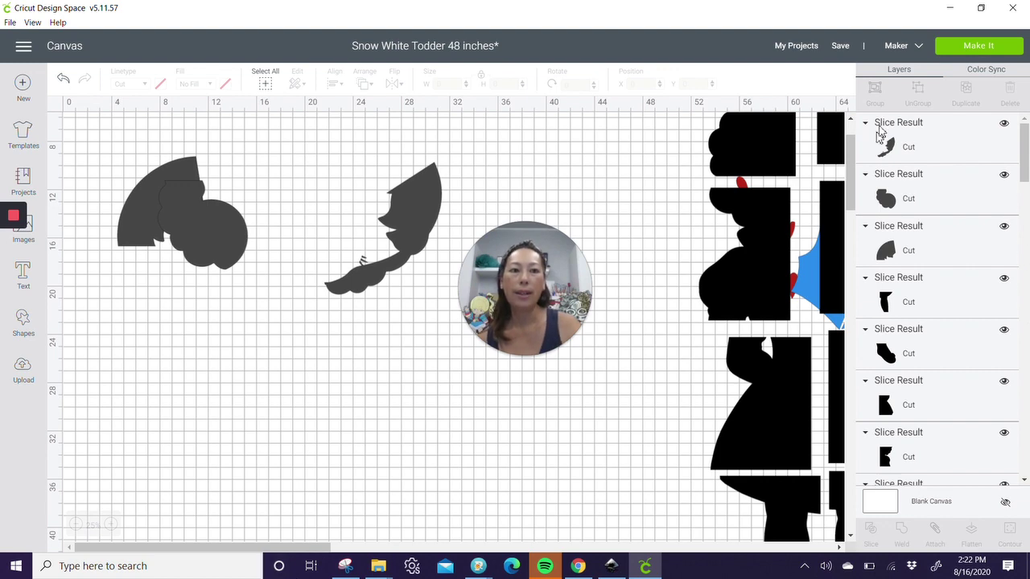
# Step: Save the project and select the long curved hair piece
pyautogui.click(840, 47)
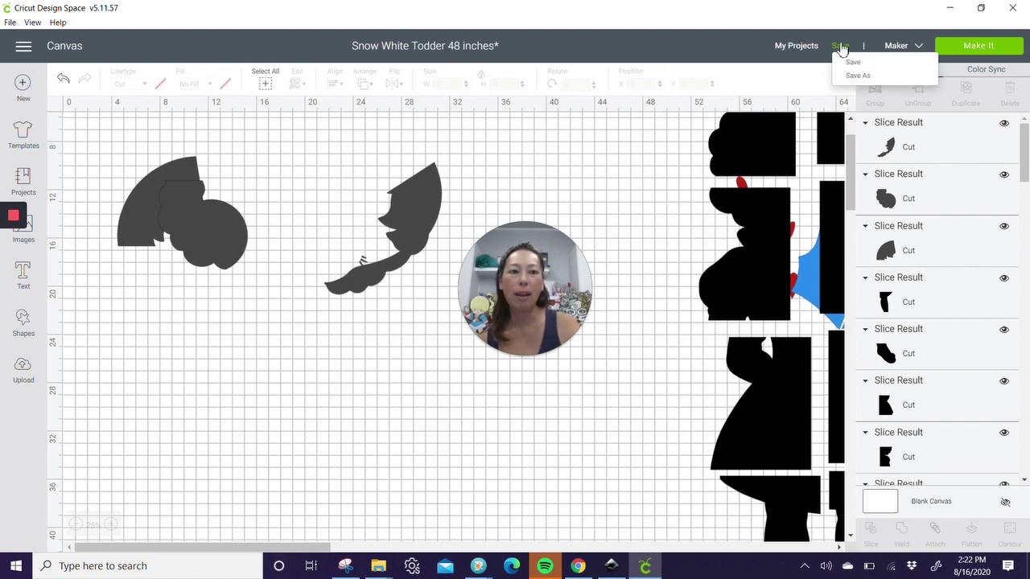
pyautogui.click(852, 66)
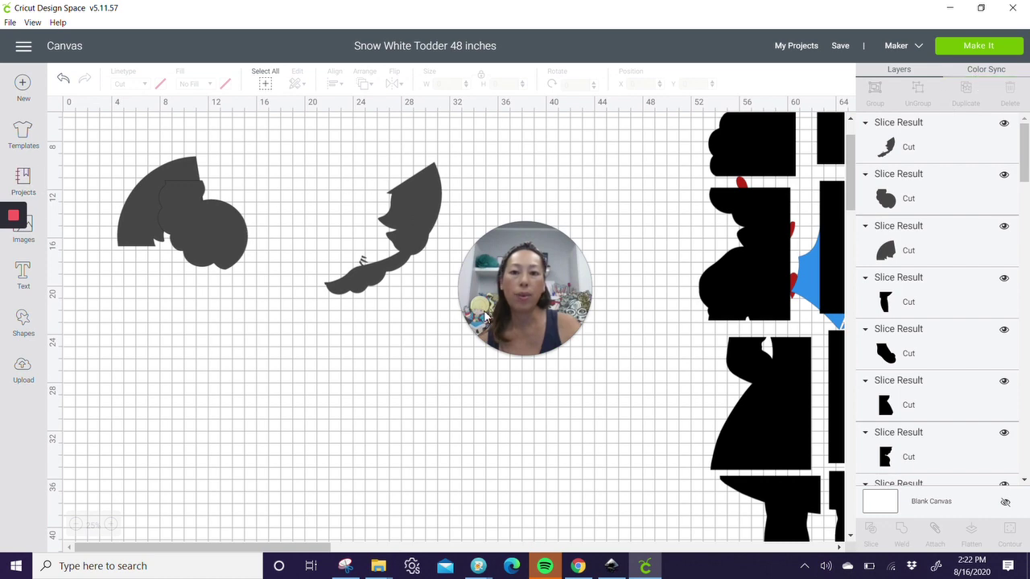
pyautogui.click(391, 222)
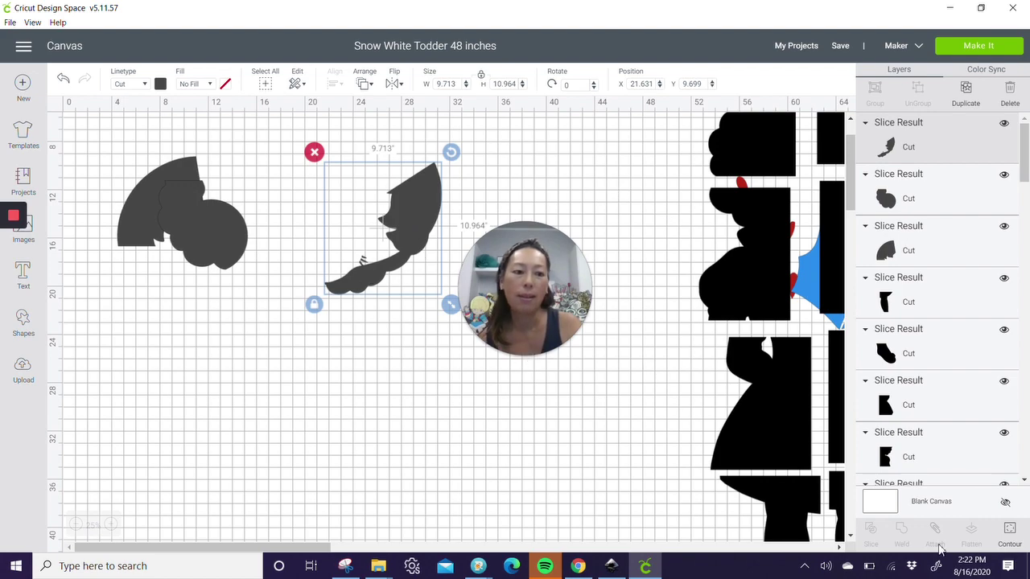
# Step: Hide the hair piece's two small inner contours and proceed to mat preparation with Make It
pyautogui.click(1008, 531)
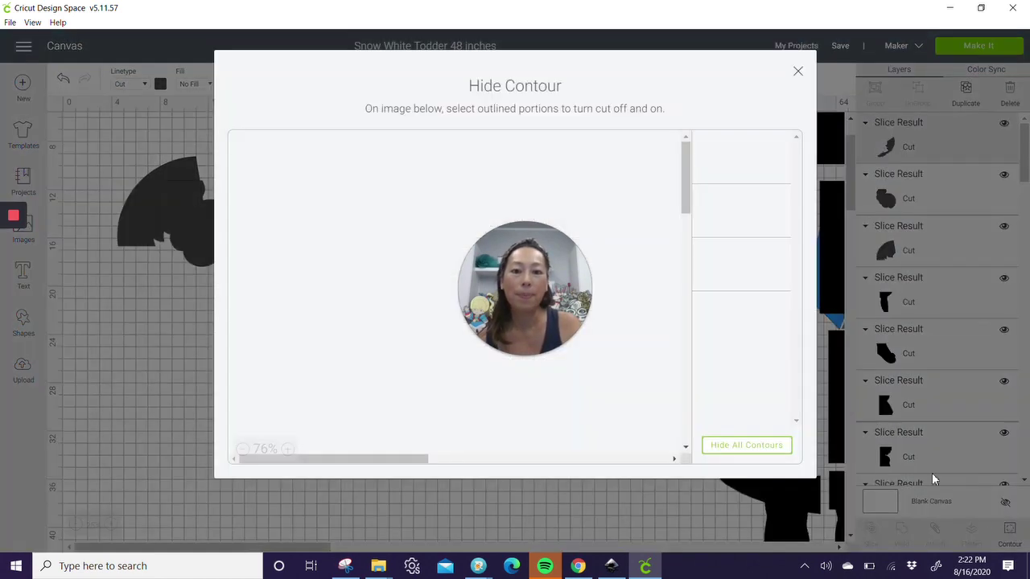
pyautogui.click(729, 218)
pyautogui.click(765, 285)
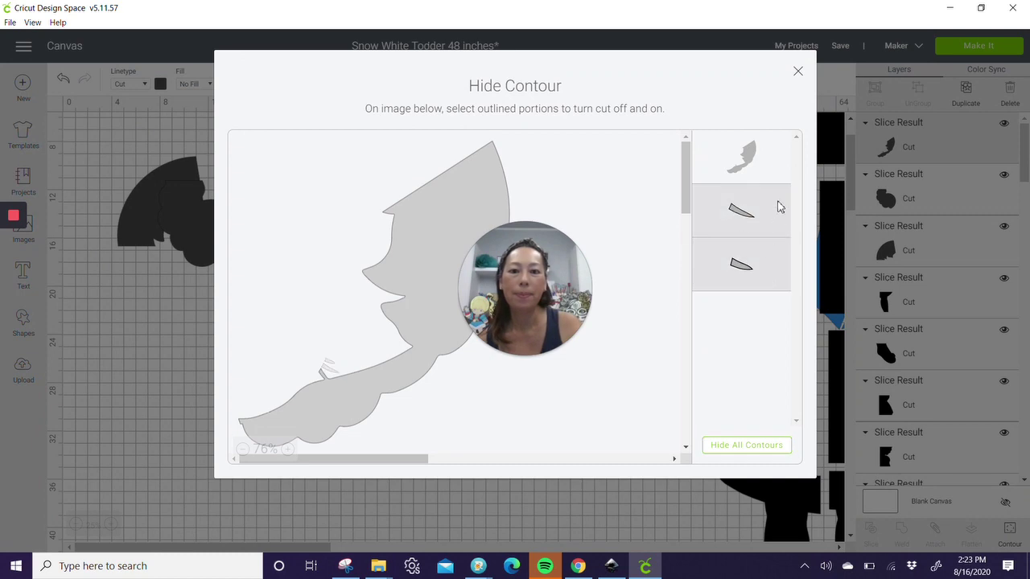
pyautogui.click(797, 70)
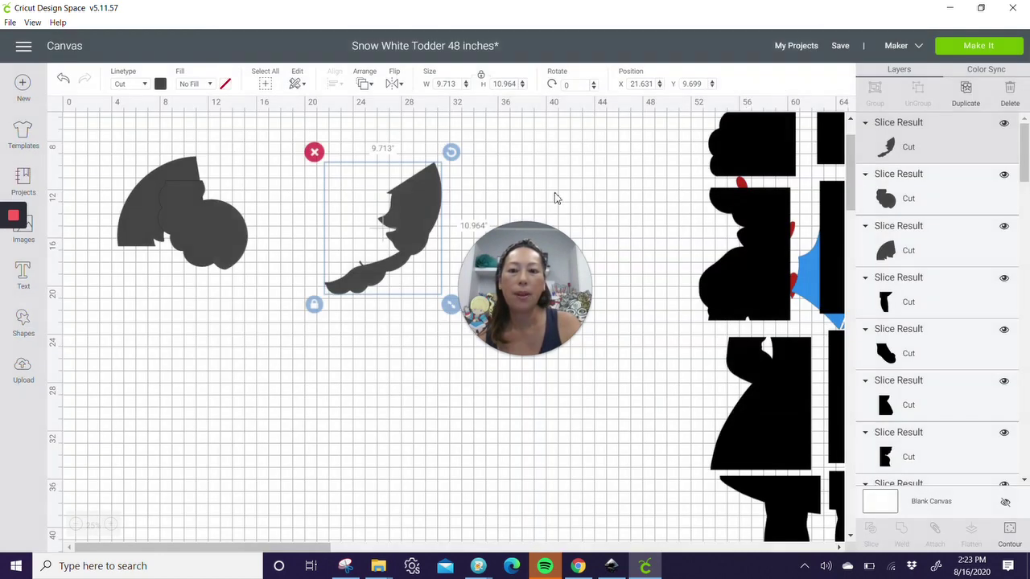
pyautogui.click(980, 48)
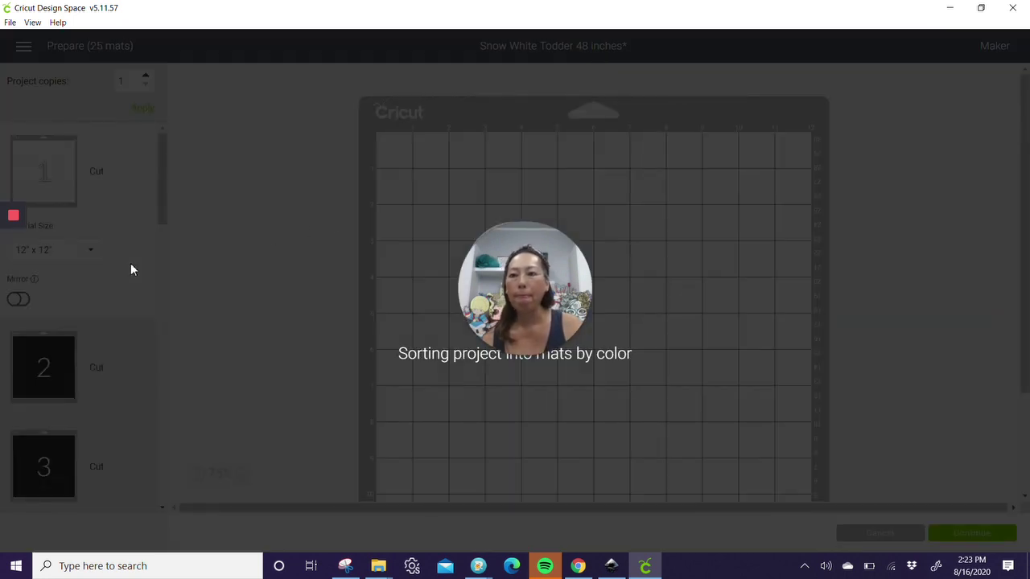
# Step: Shift the long hair piece on mat 12 toward the edge and rotate it to fit, then show mat 13
pyautogui.scroll(-10, 133, 270)
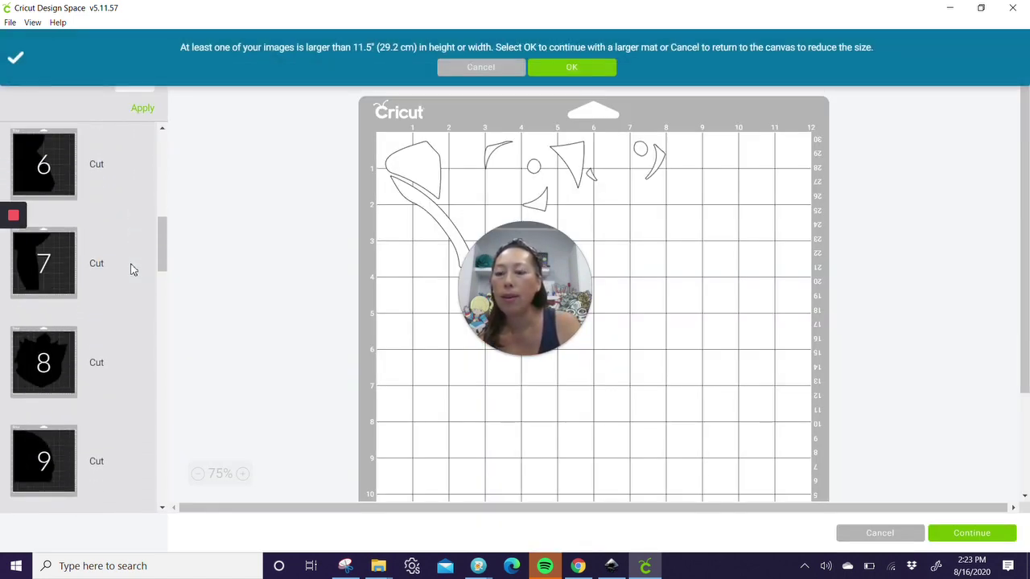
pyautogui.scroll(-4, 133, 270)
pyautogui.scroll(3, 124, 253)
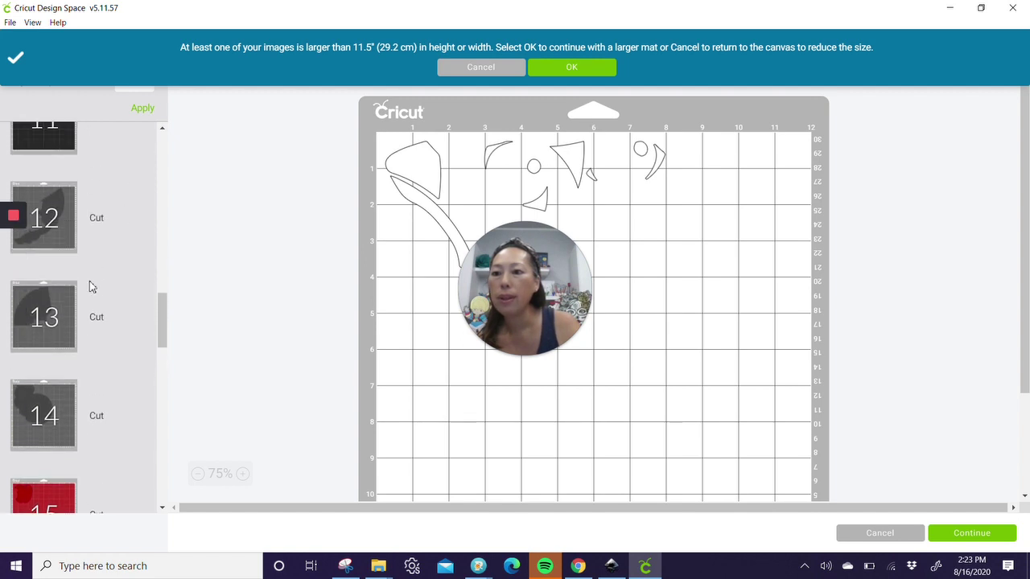
pyautogui.click(59, 292)
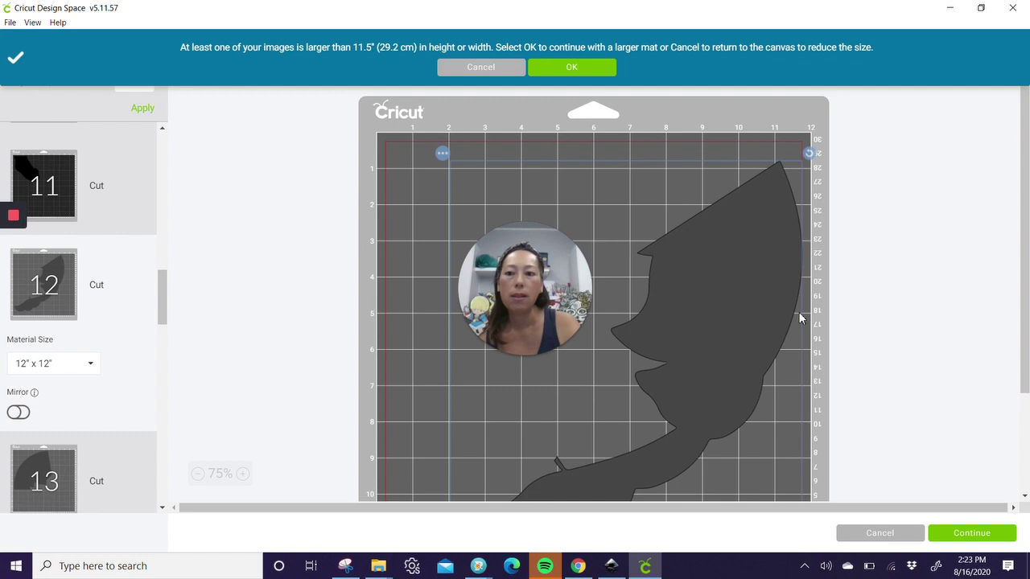
pyautogui.scroll(-3, 798, 312)
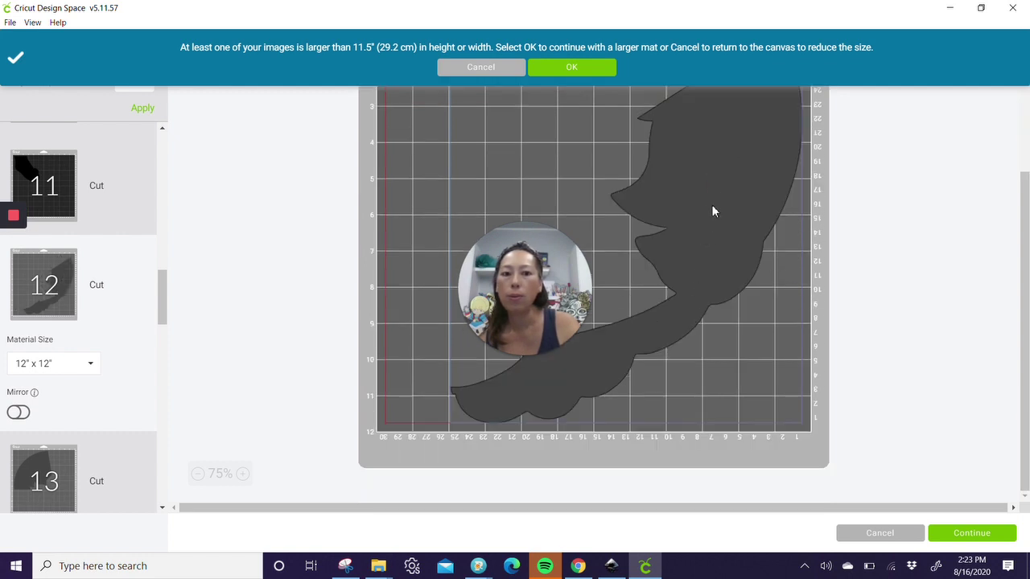
pyautogui.moveTo(711, 211); pyautogui.dragTo(549, 271)
pyautogui.scroll(3, 636, 185)
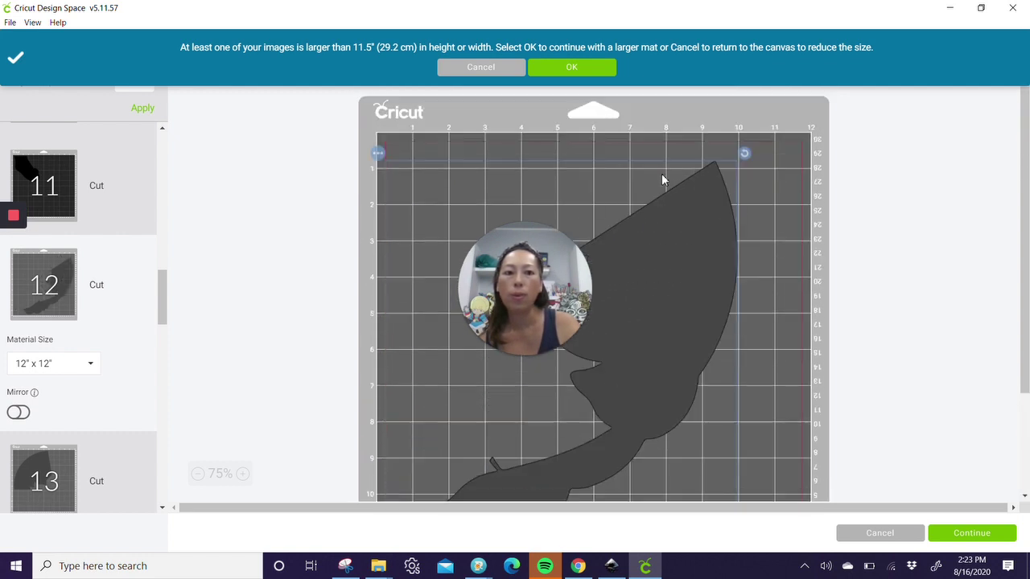
pyautogui.moveTo(761, 186); pyautogui.dragTo(840, 356)
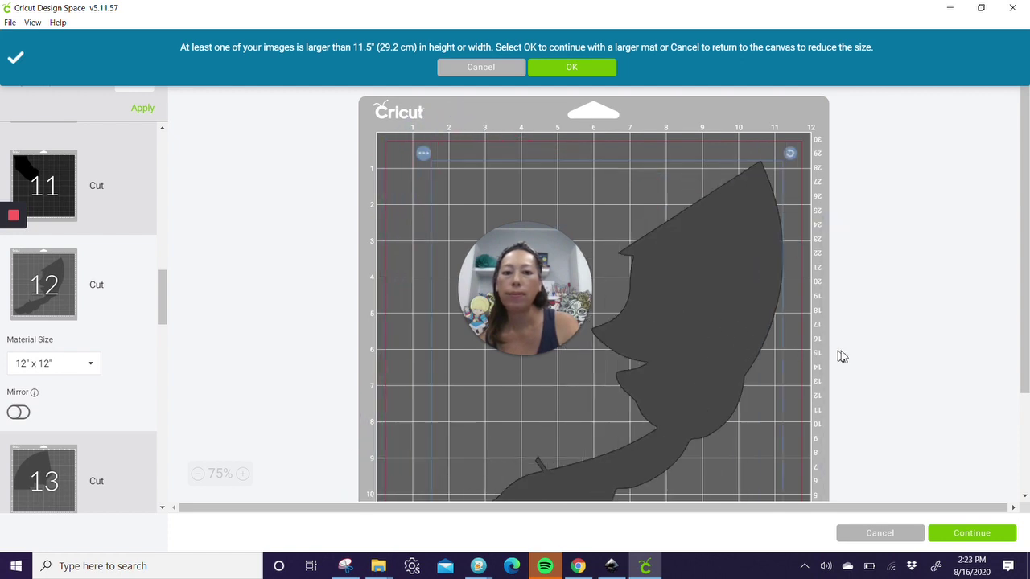
pyautogui.click(49, 479)
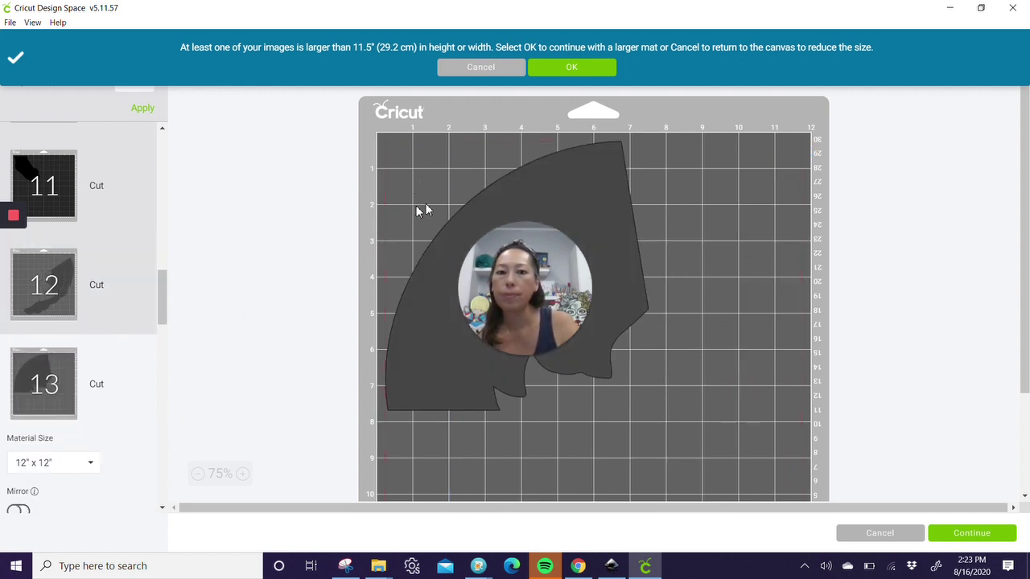
# Step: Accept the larger-mat prompt and move mat 13's fan-shaped hair piece onto mat 12
pyautogui.click(572, 67)
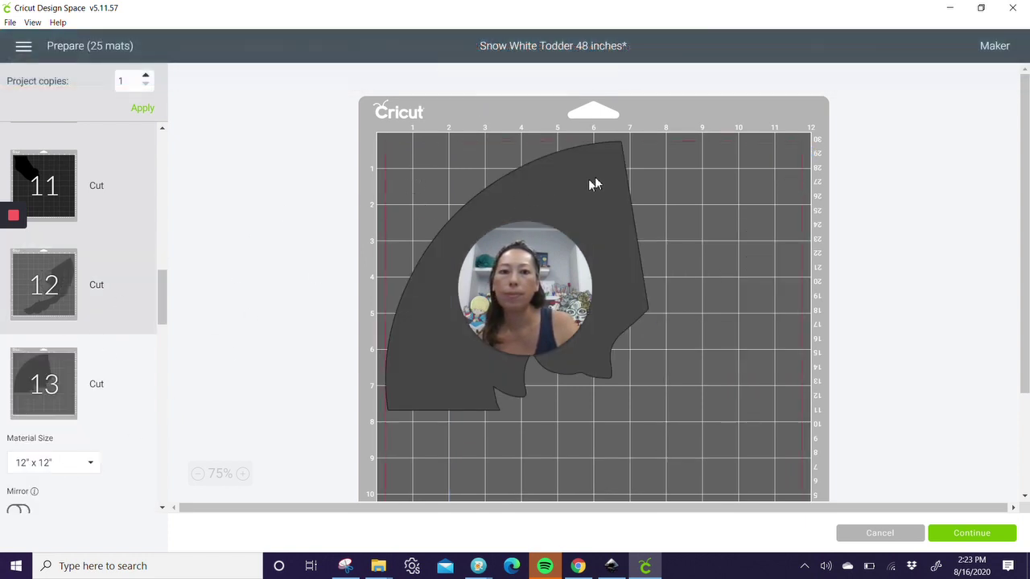
pyautogui.click(535, 179)
pyautogui.click(378, 134)
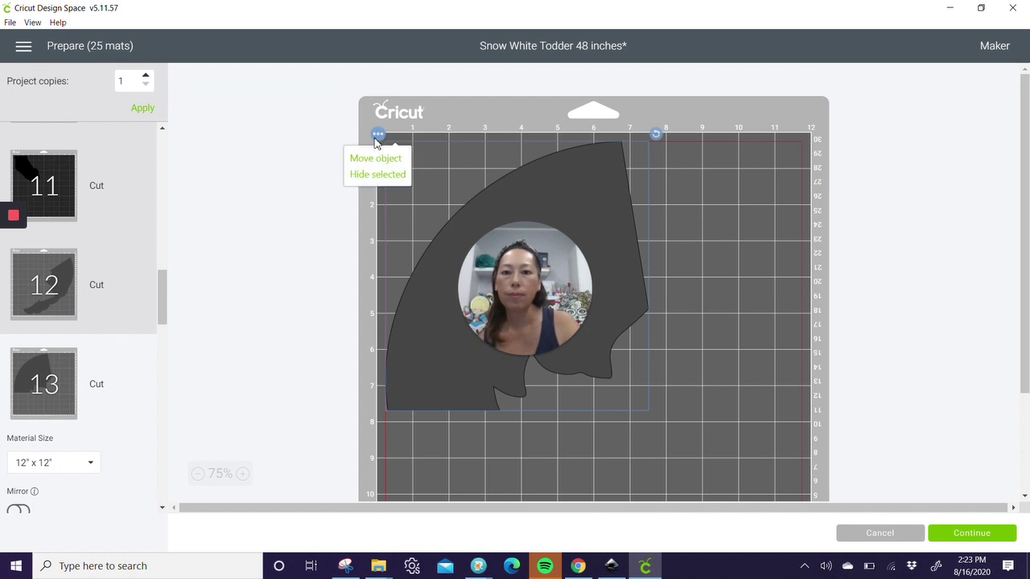
pyautogui.click(379, 134)
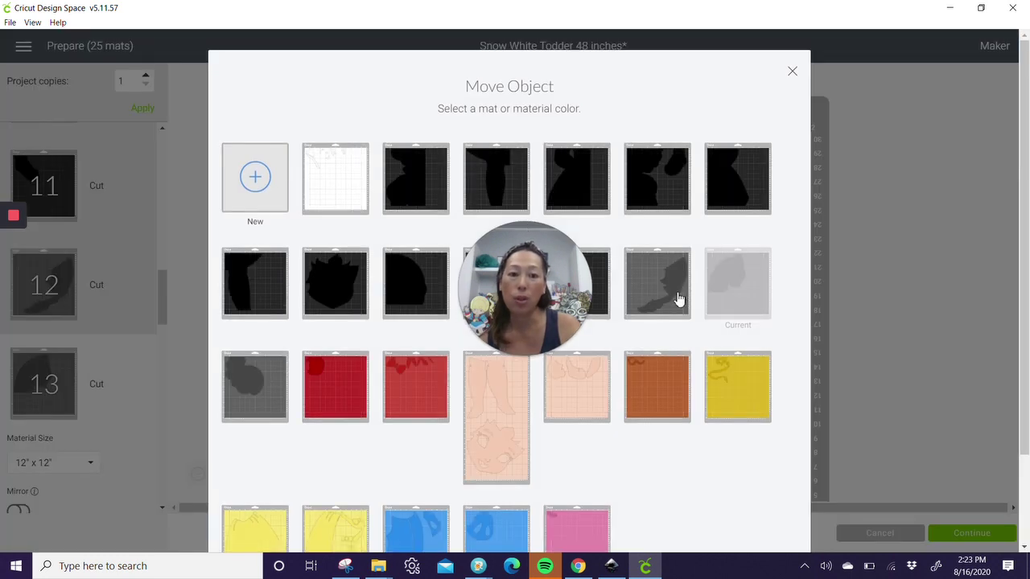
pyautogui.click(681, 296)
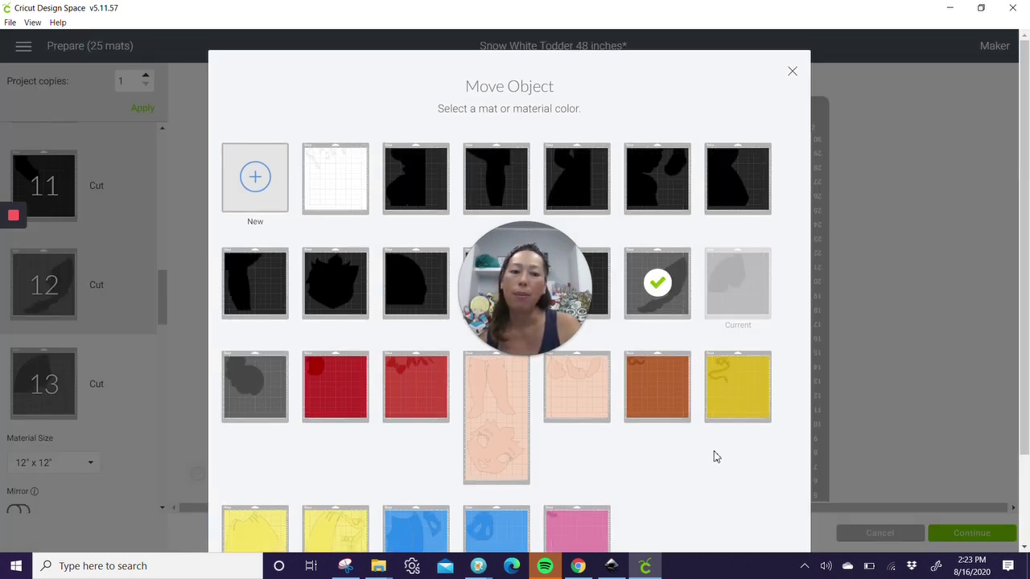
pyautogui.scroll(-2, 740, 427)
pyautogui.click(729, 510)
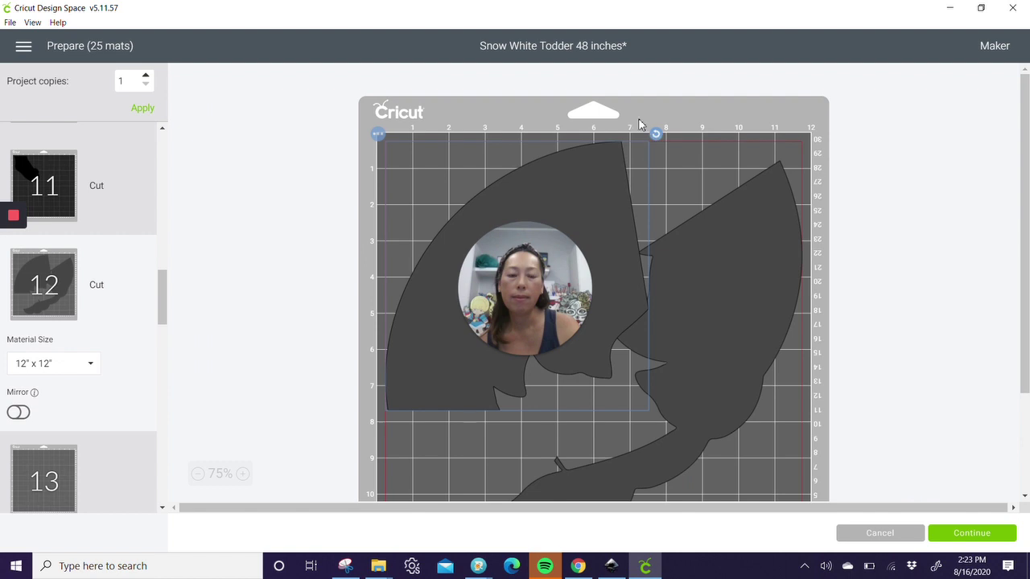
# Step: Rotate the moved piece upright and slide it to mat 12's left edge
pyautogui.moveTo(640, 125); pyautogui.dragTo(566, 87)
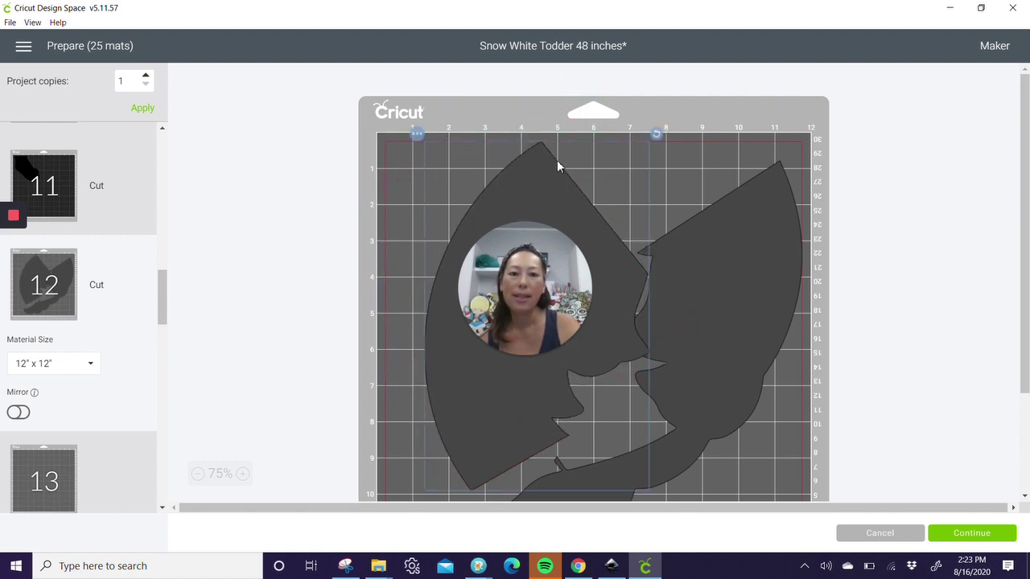
pyautogui.moveTo(528, 168); pyautogui.dragTo(366, 193)
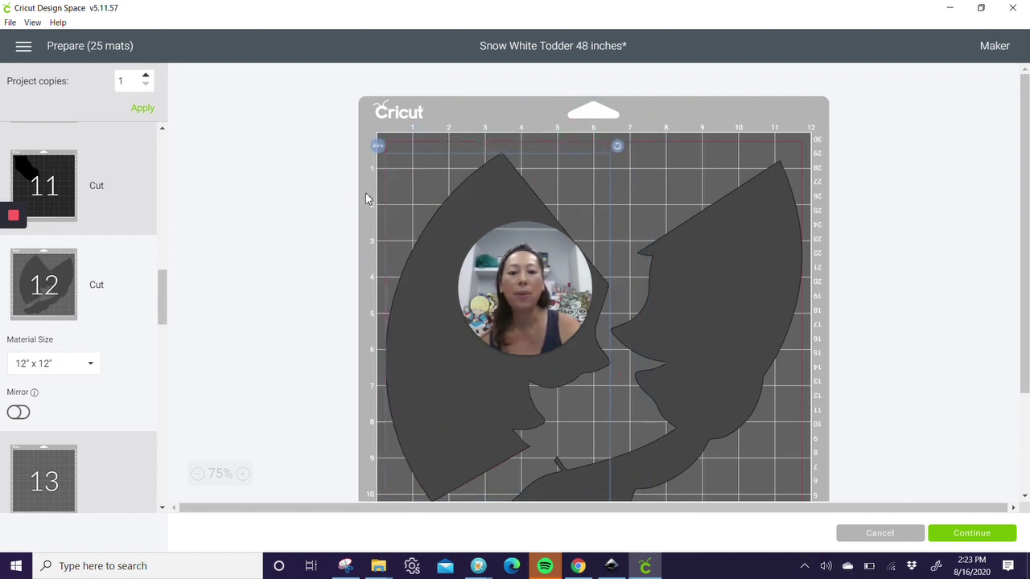
pyautogui.moveTo(497, 336)
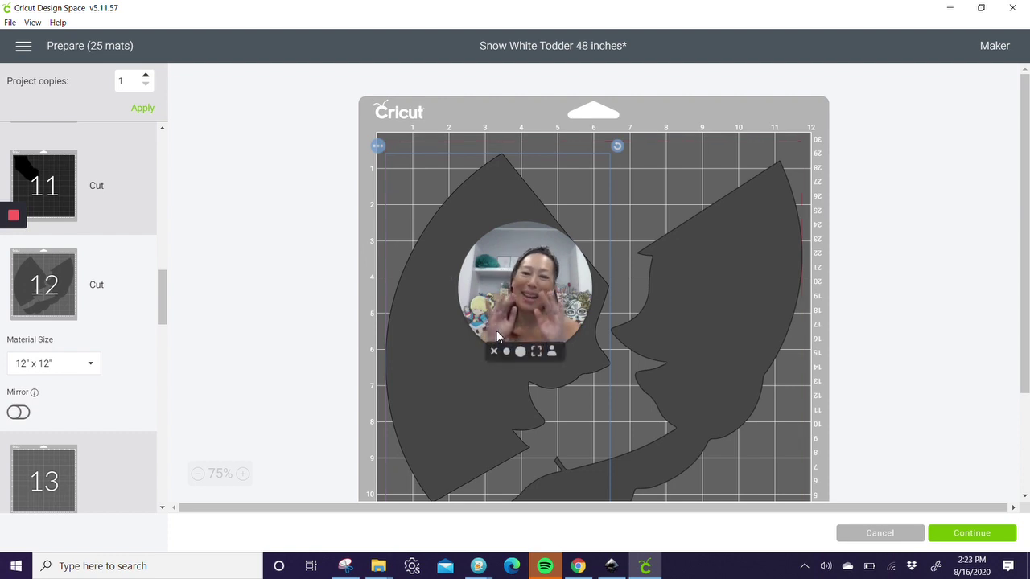